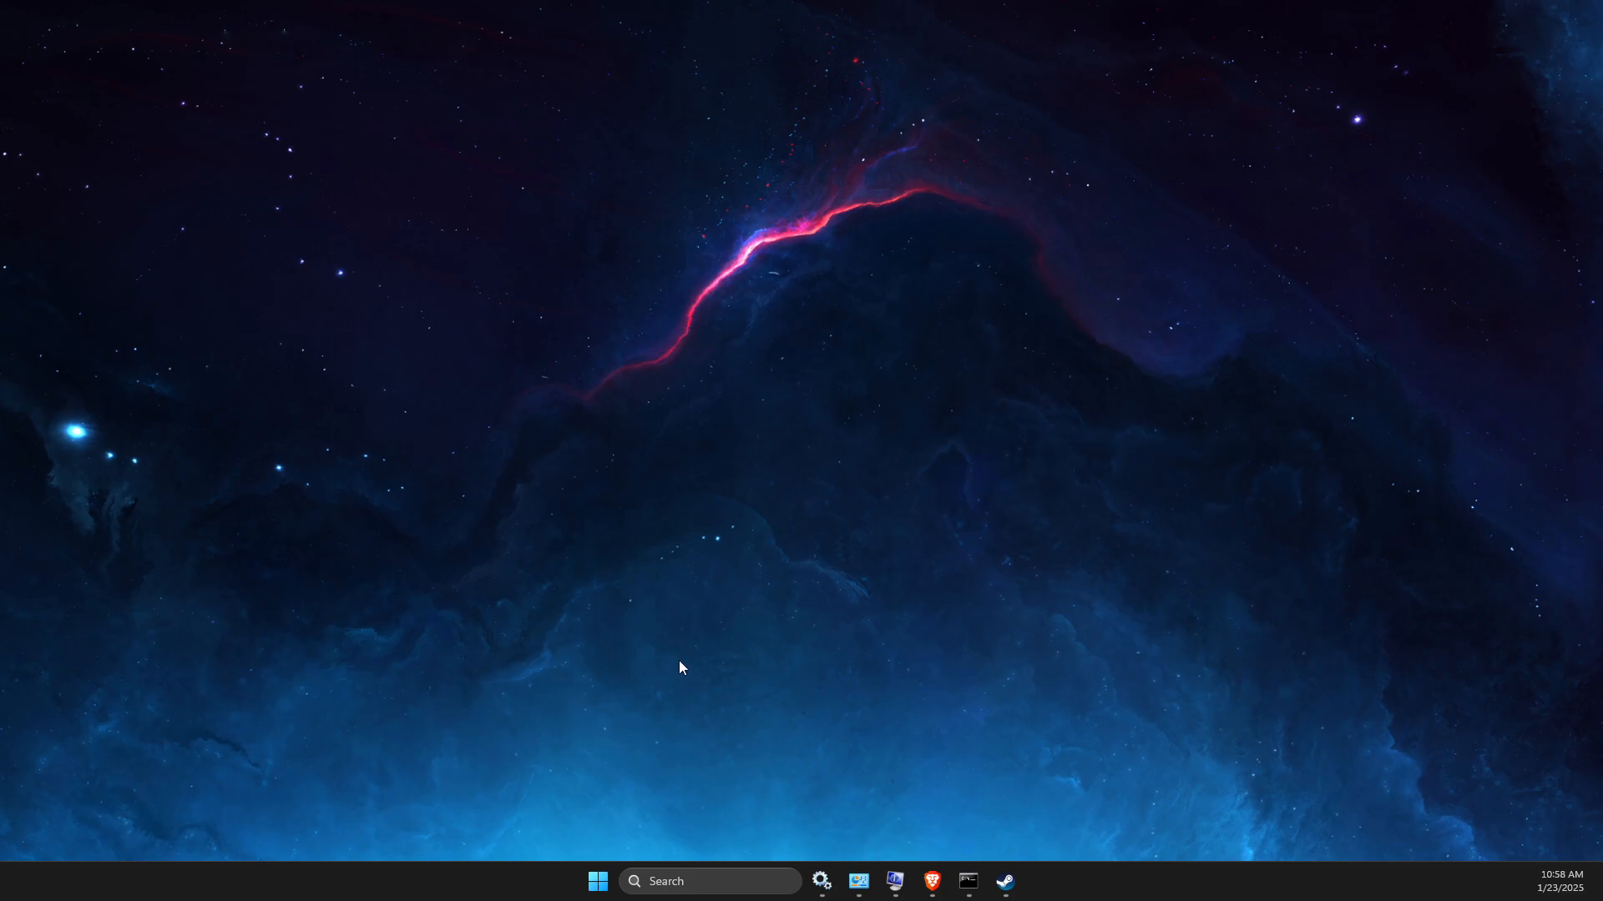
# Step: Open Task Manager, look through the running processes and the startup apps, and close it
pyautogui.click(689, 883)
pyautogui.write('task')
pyautogui.click(707, 368)
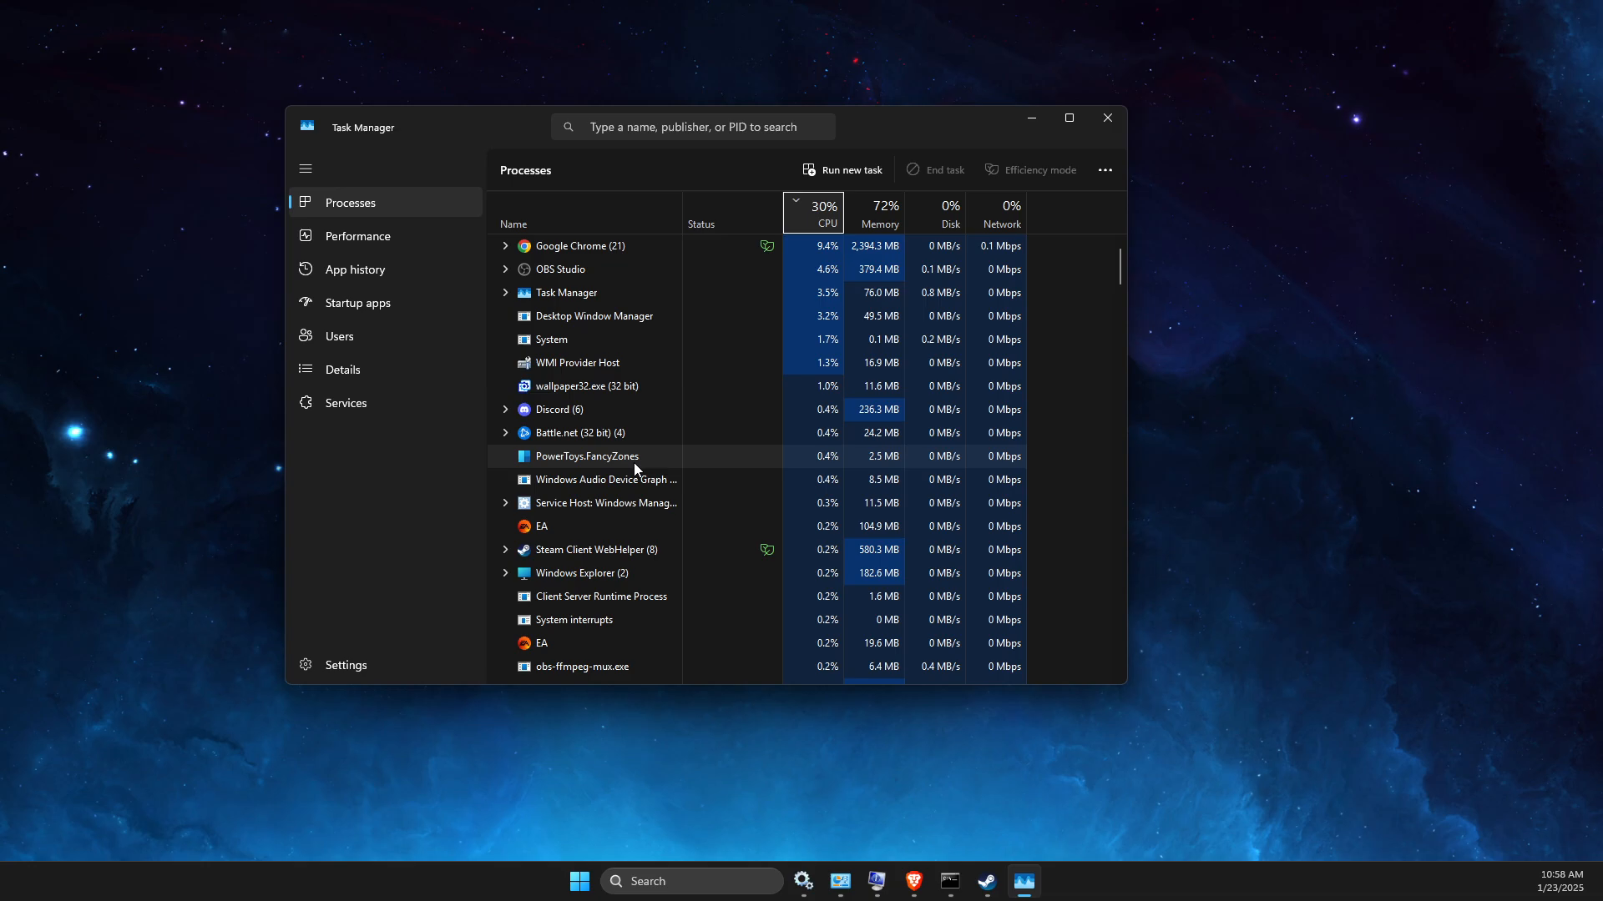
pyautogui.rightClick(570, 571)
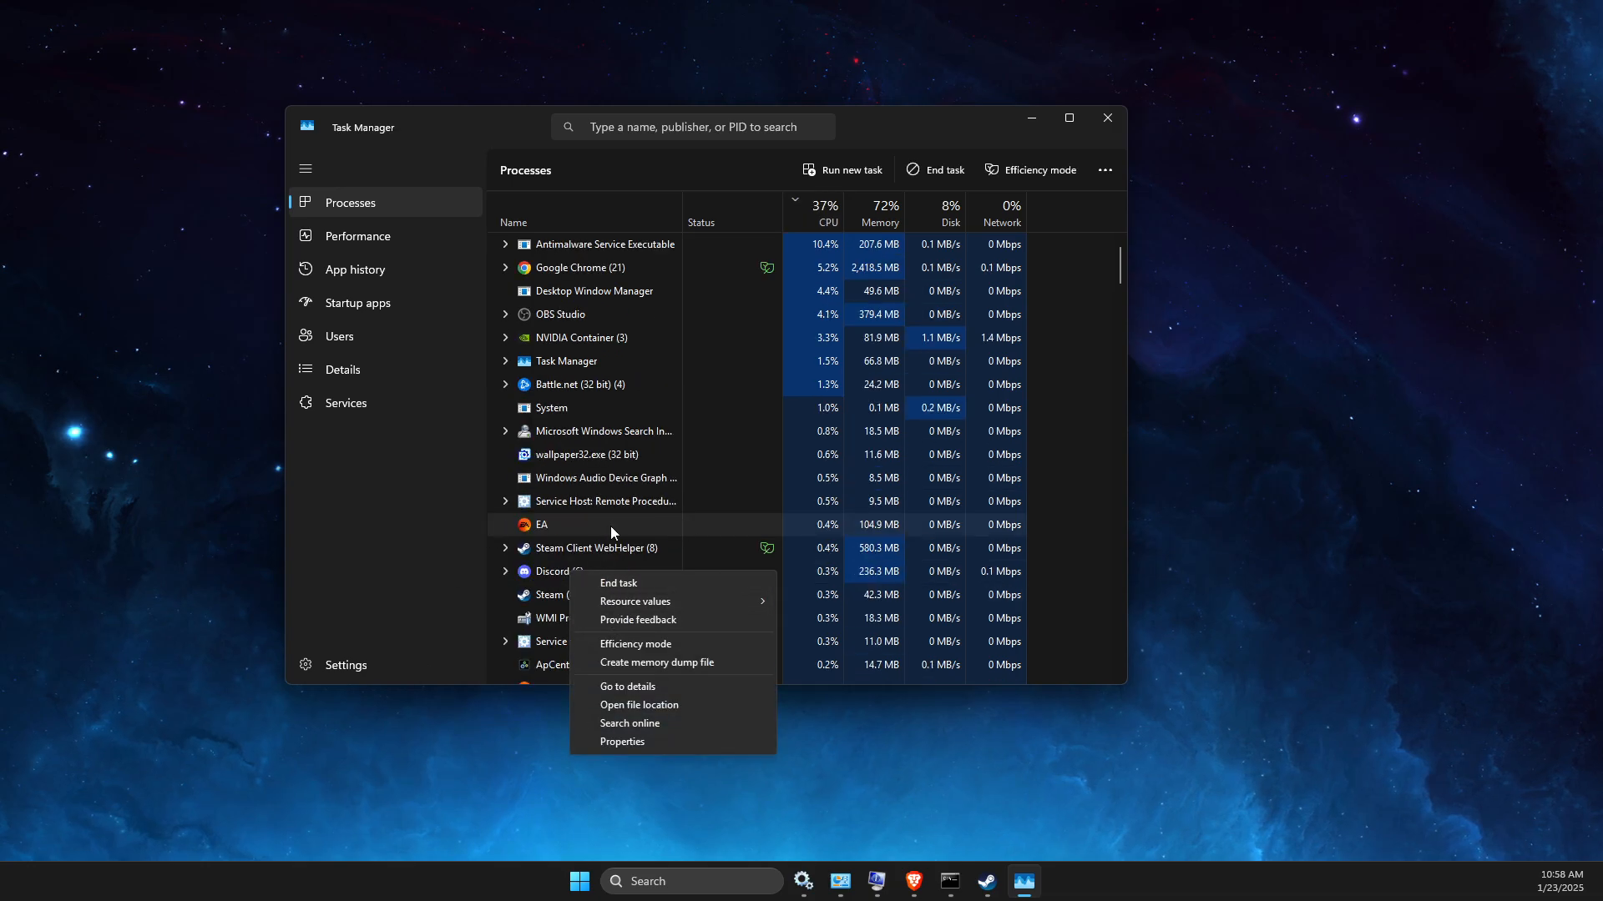
pyautogui.click(610, 525)
pyautogui.scroll(-4, 614, 454)
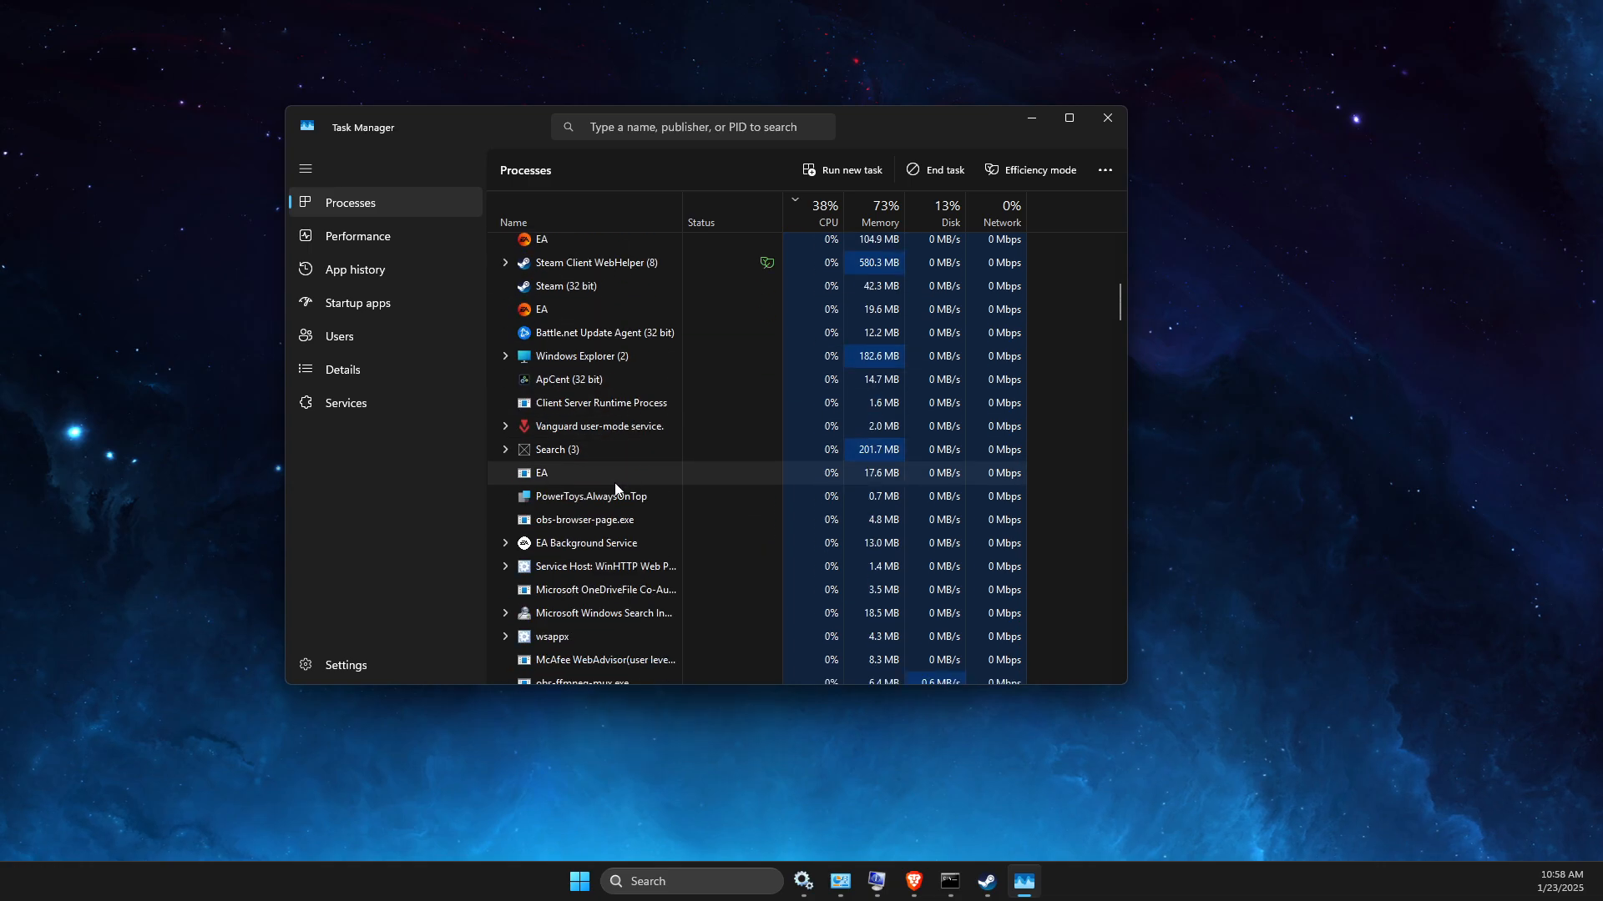
pyautogui.scroll(-5, 622, 497)
pyautogui.scroll(7, 634, 525)
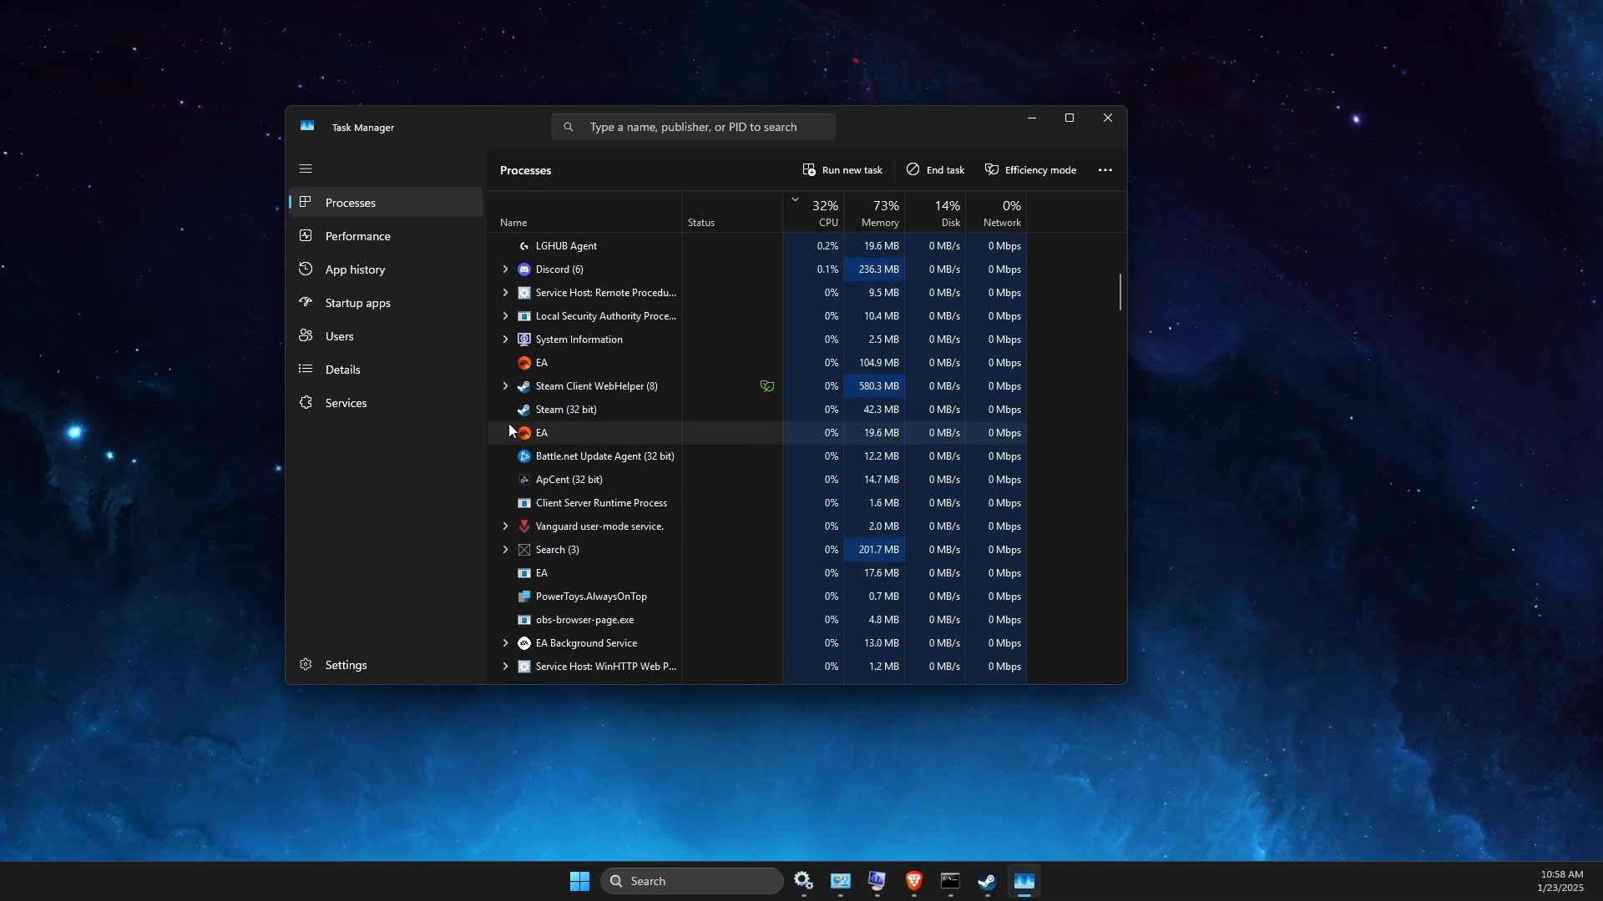
pyautogui.click(364, 304)
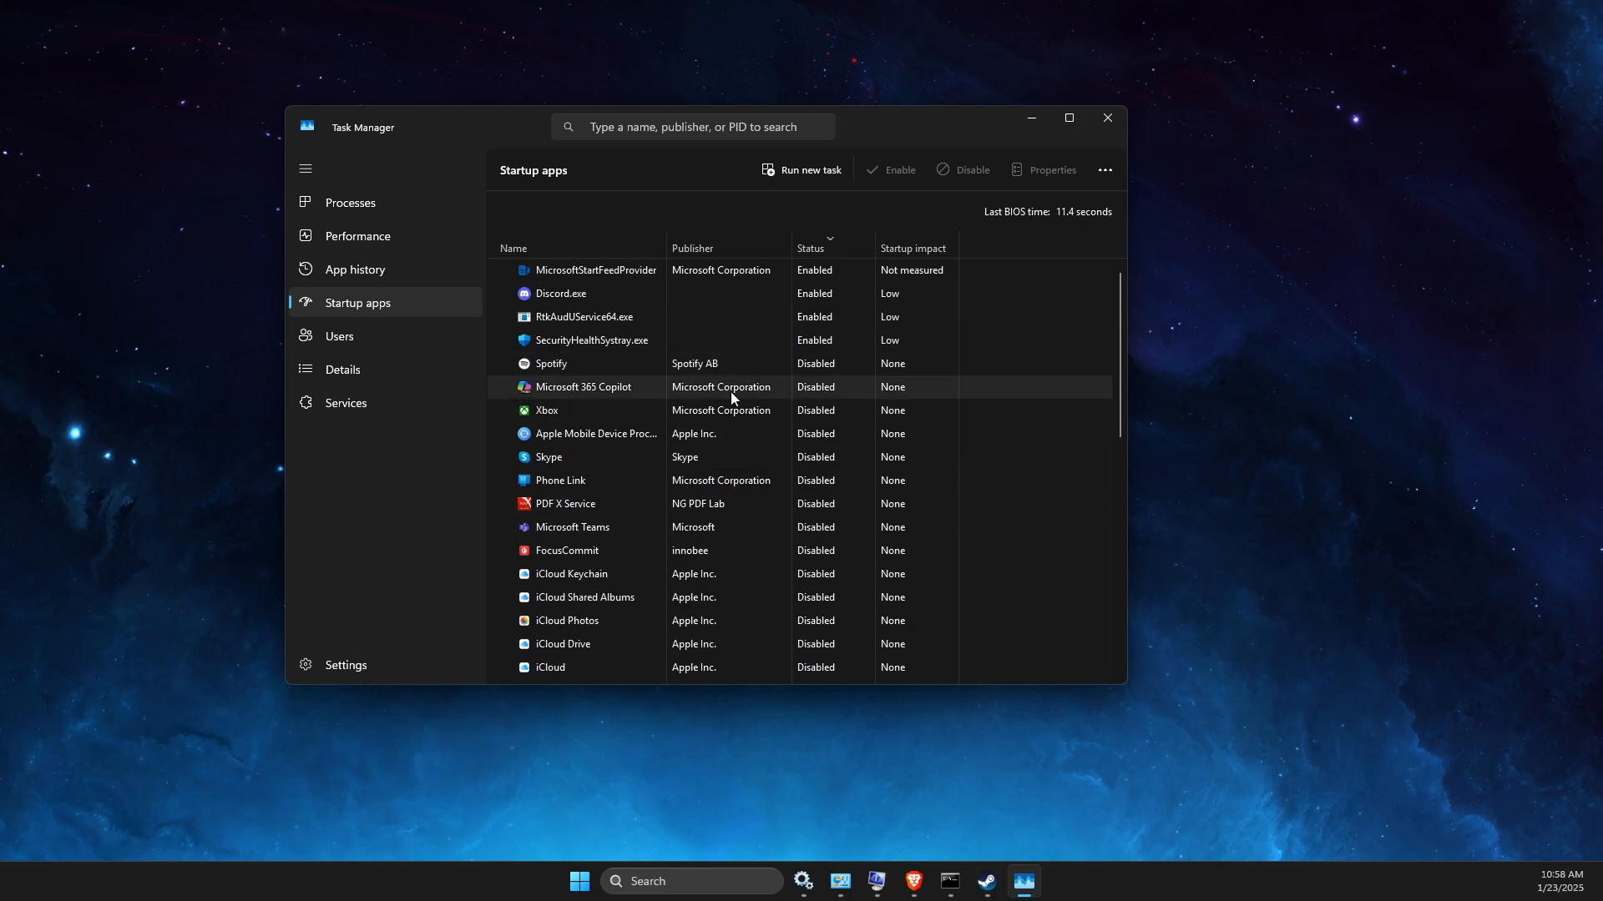
pyautogui.click(1109, 119)
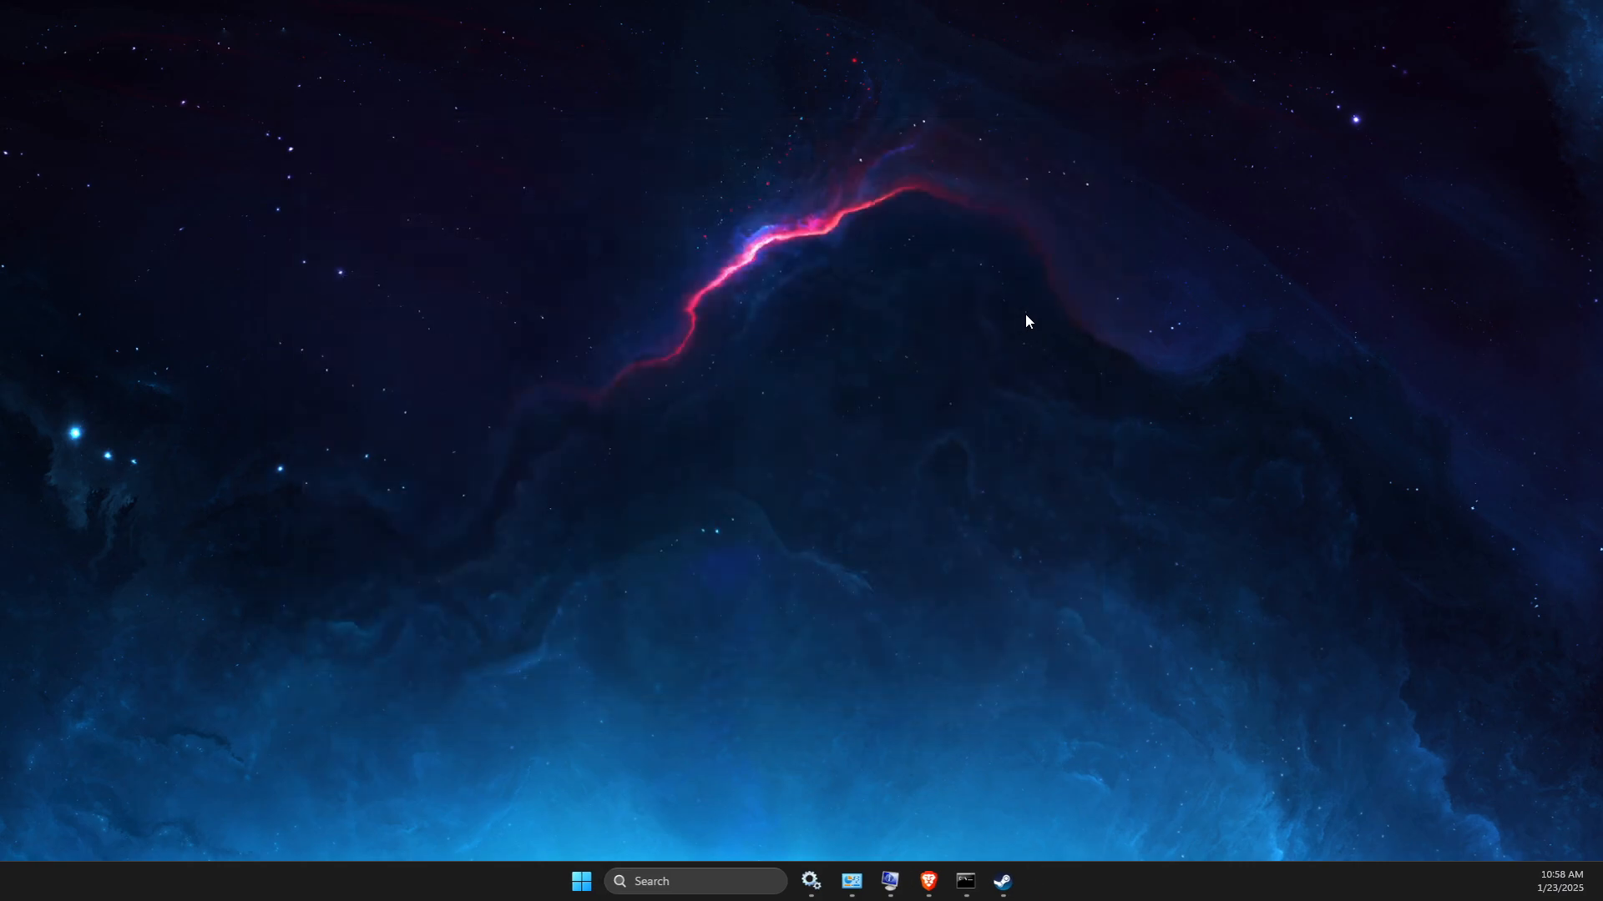
# Step: Open Windows Settings, check the Windows Update page for update status, and minimize the window
pyautogui.click(721, 888)
pyautogui.write('settings')
pyautogui.press('Return')
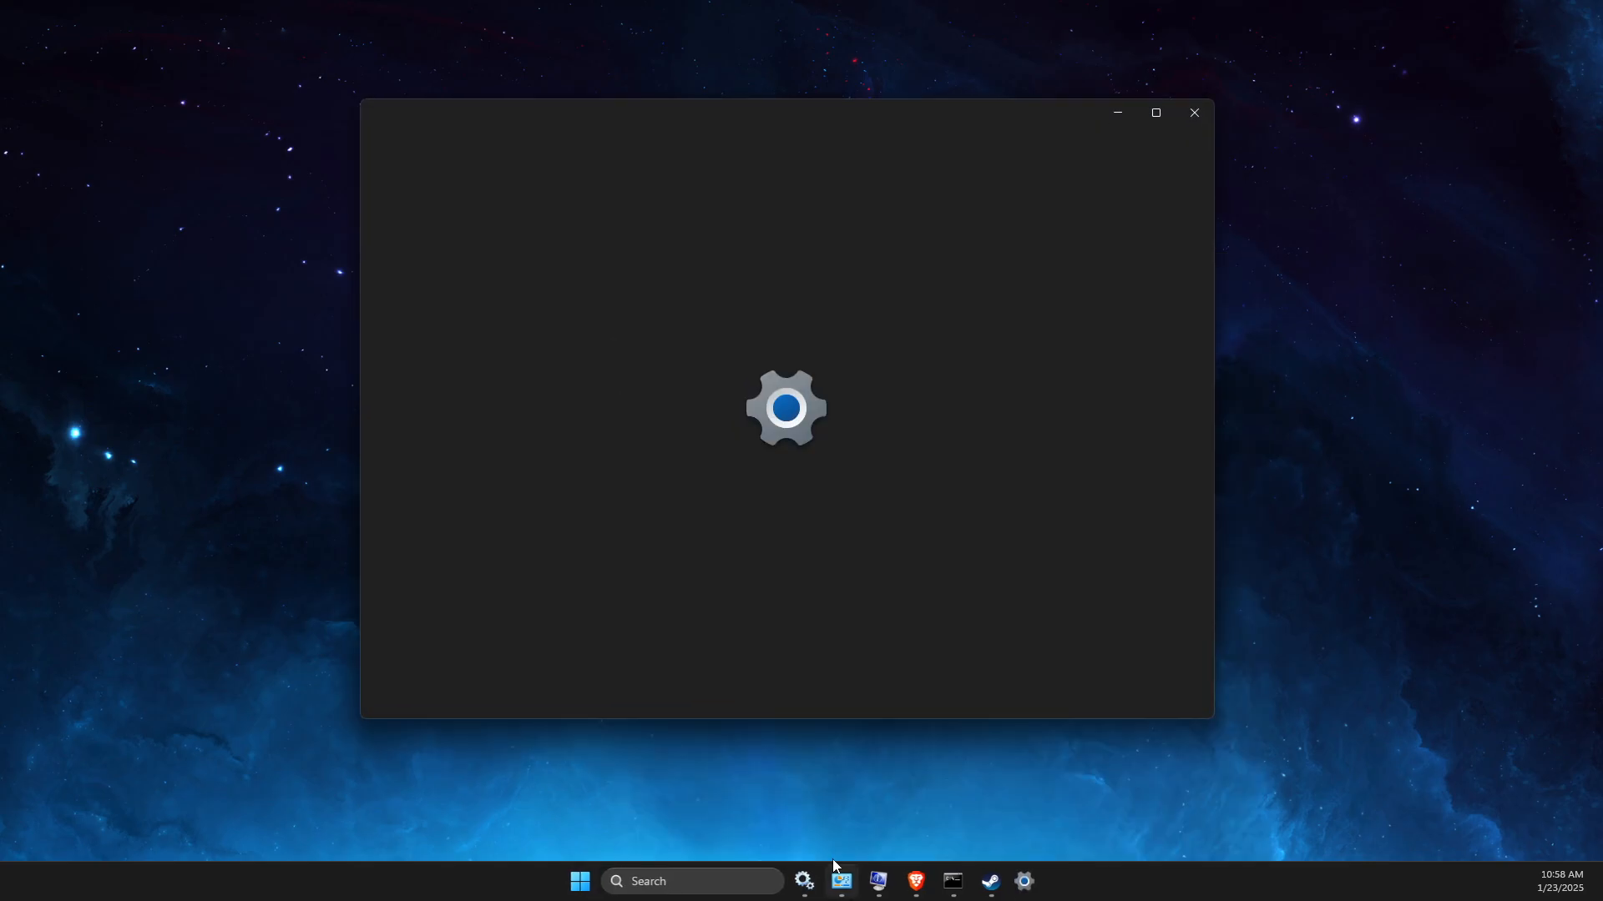
pyautogui.click(442, 645)
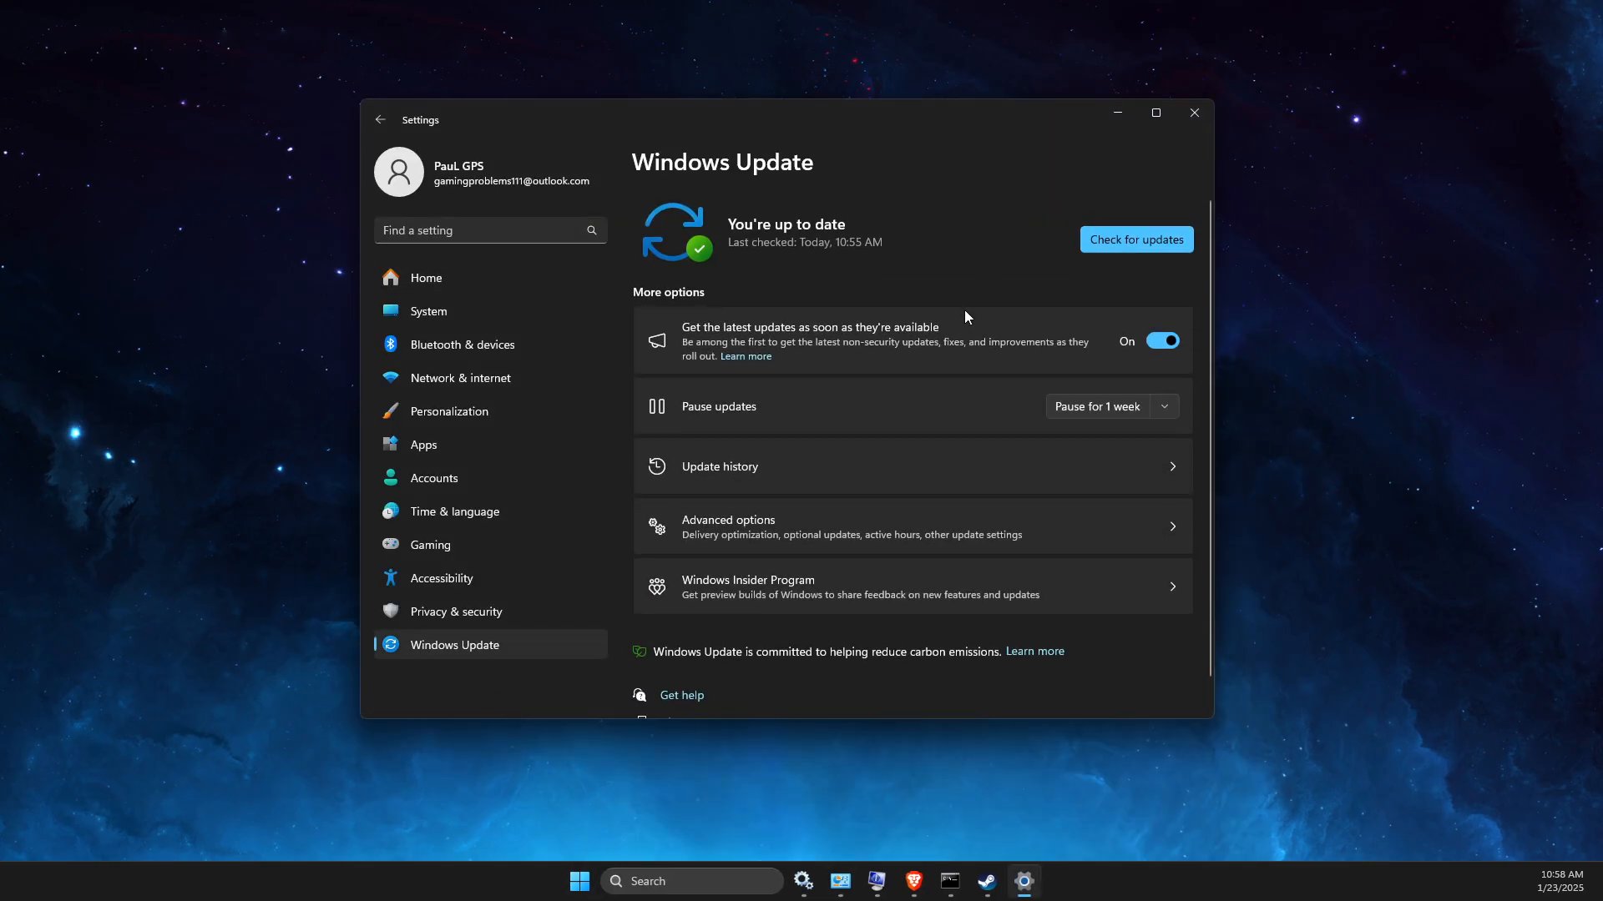
pyautogui.click(1115, 115)
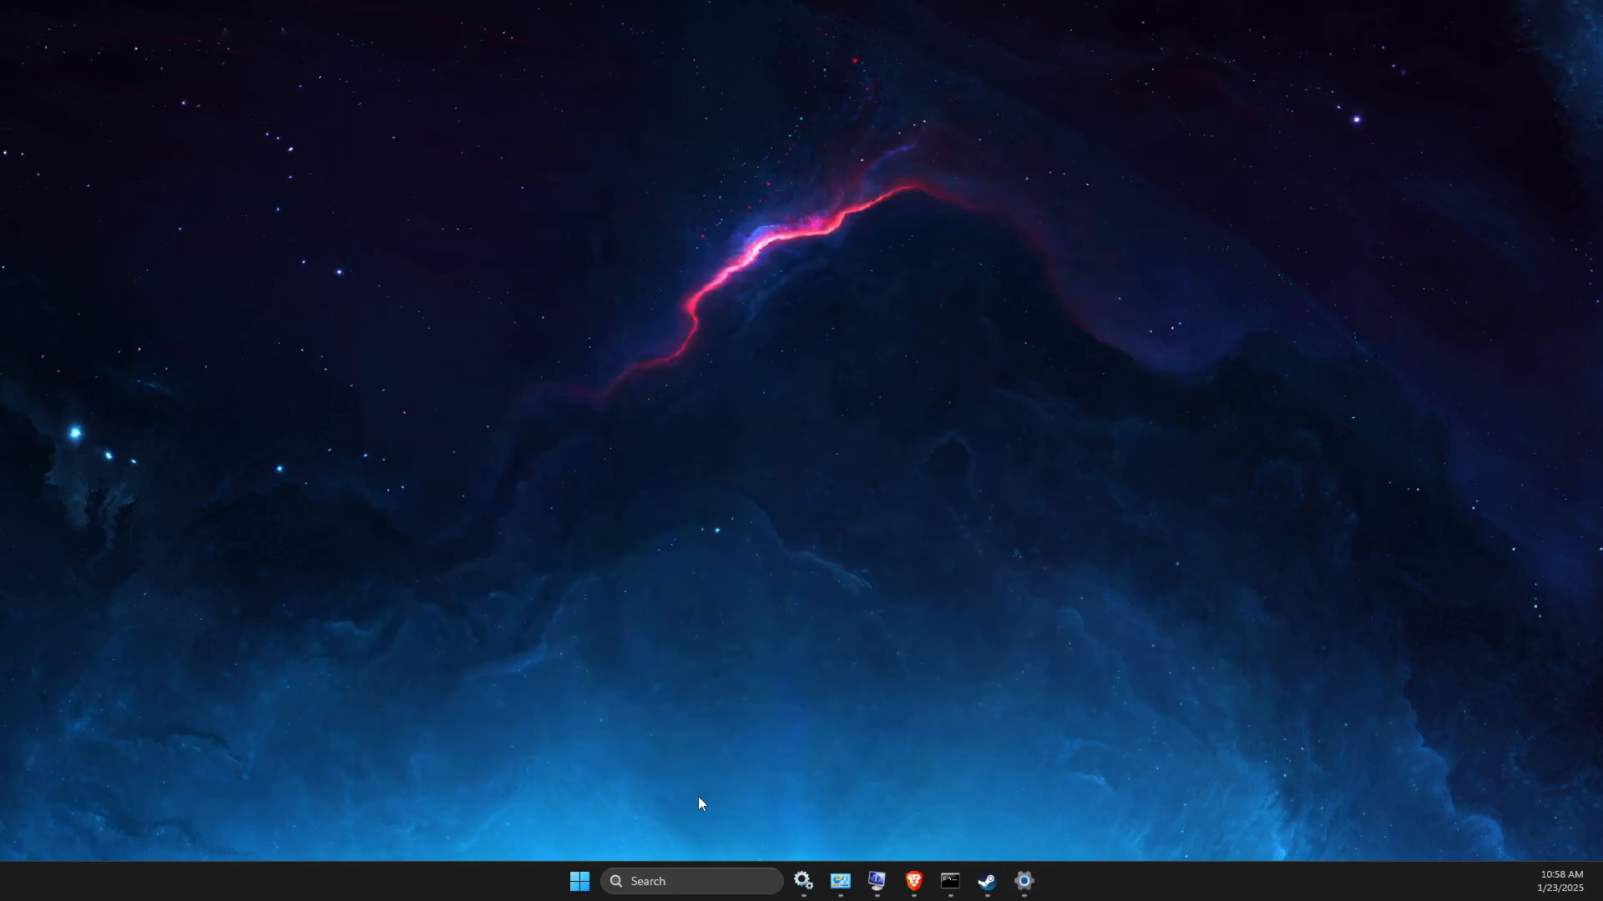
pyautogui.click(693, 876)
pyautogui.write('gpu')
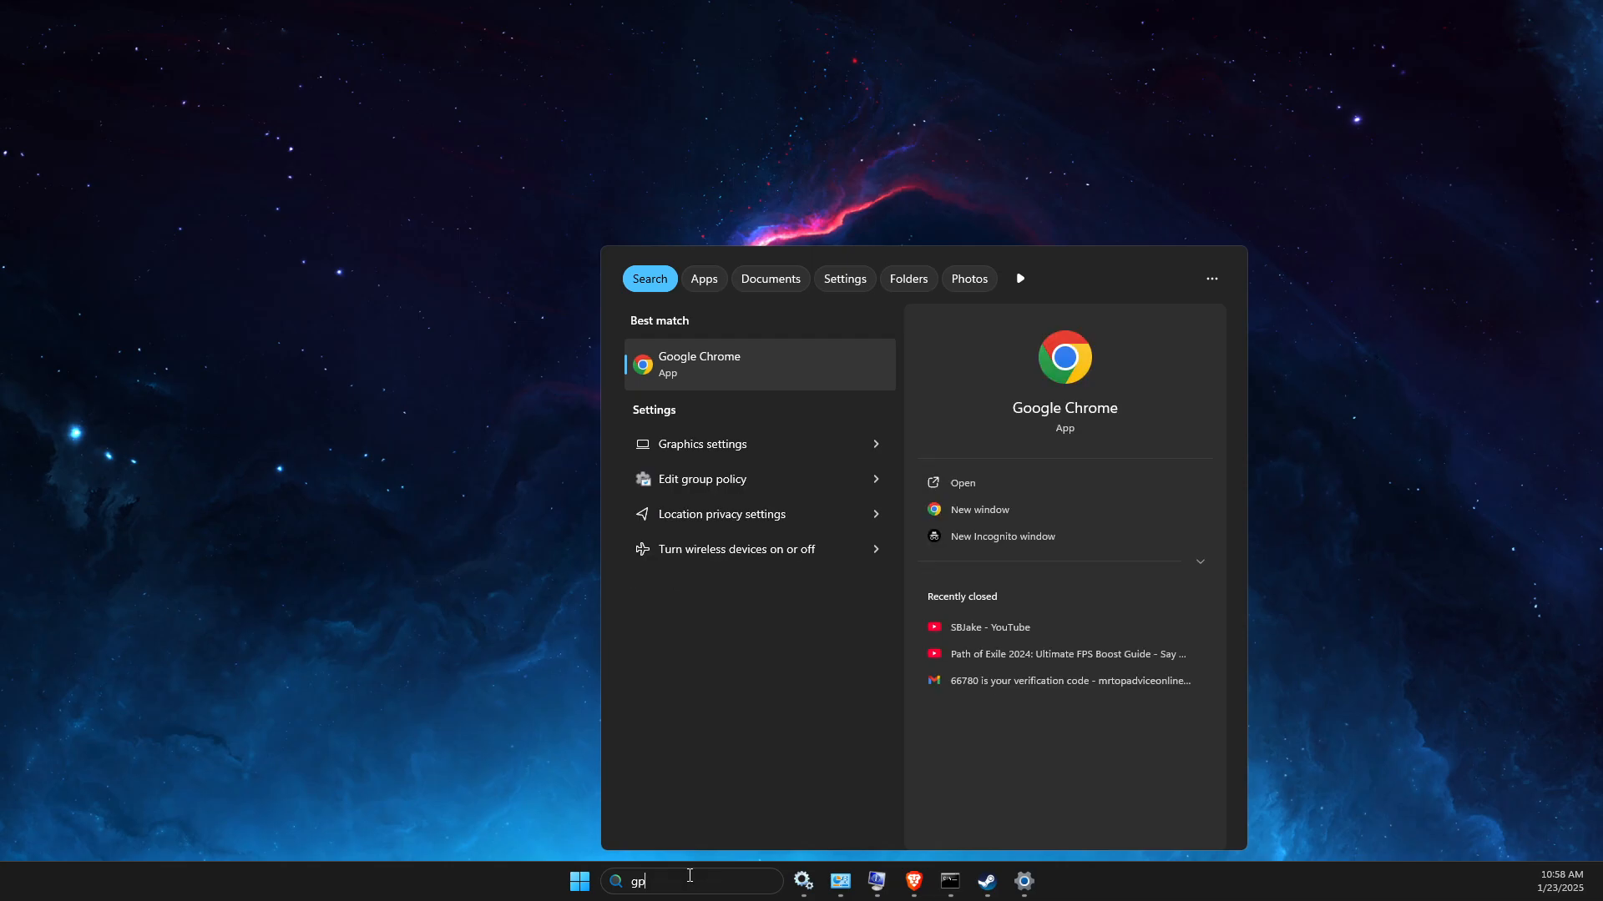
pyautogui.press('BackSpace')
pyautogui.press('BackSpace')
pyautogui.press('BackSpace')
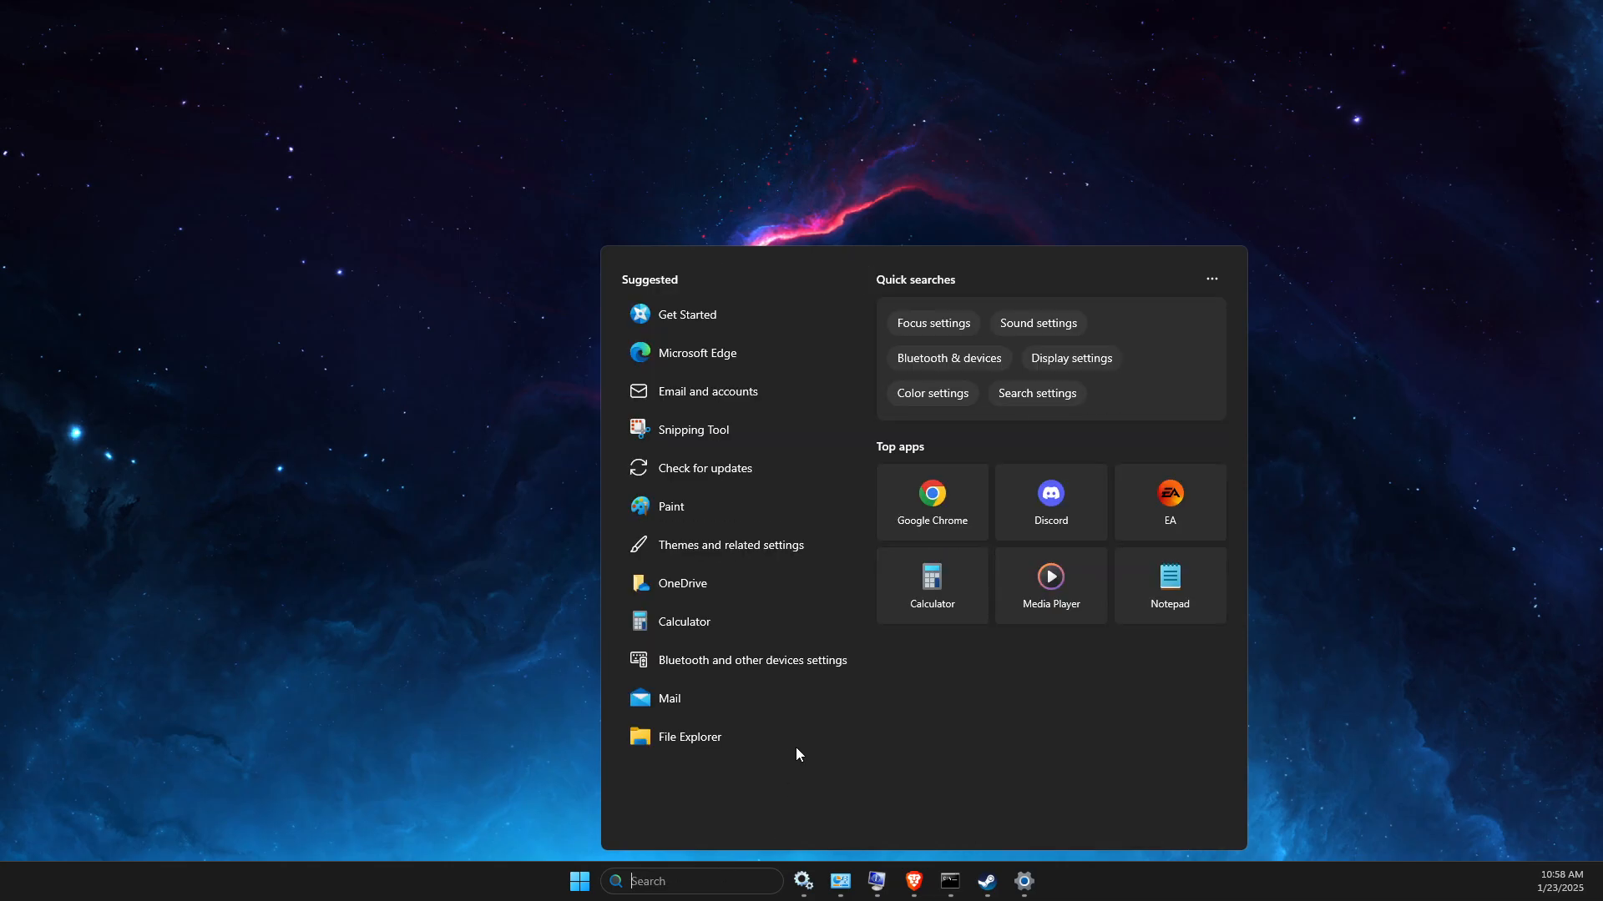
# Step: Open the NVIDIA app, check the graphics driver status on its Drivers page, and minimize it
pyautogui.write('nviDIA')
pyautogui.click(791, 361)
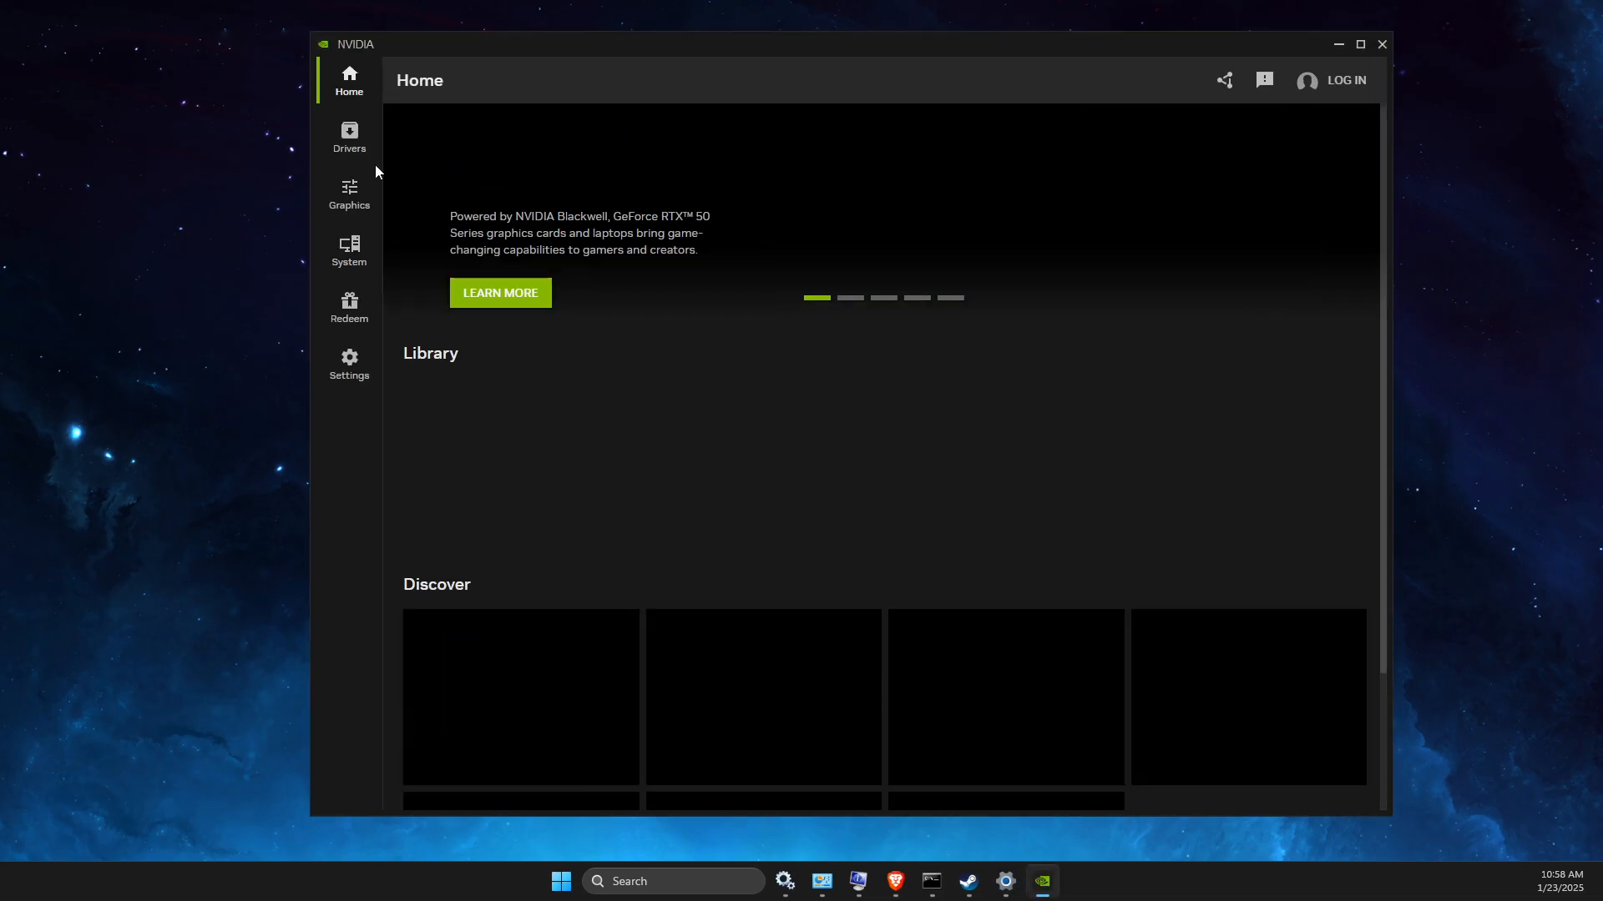
pyautogui.click(352, 141)
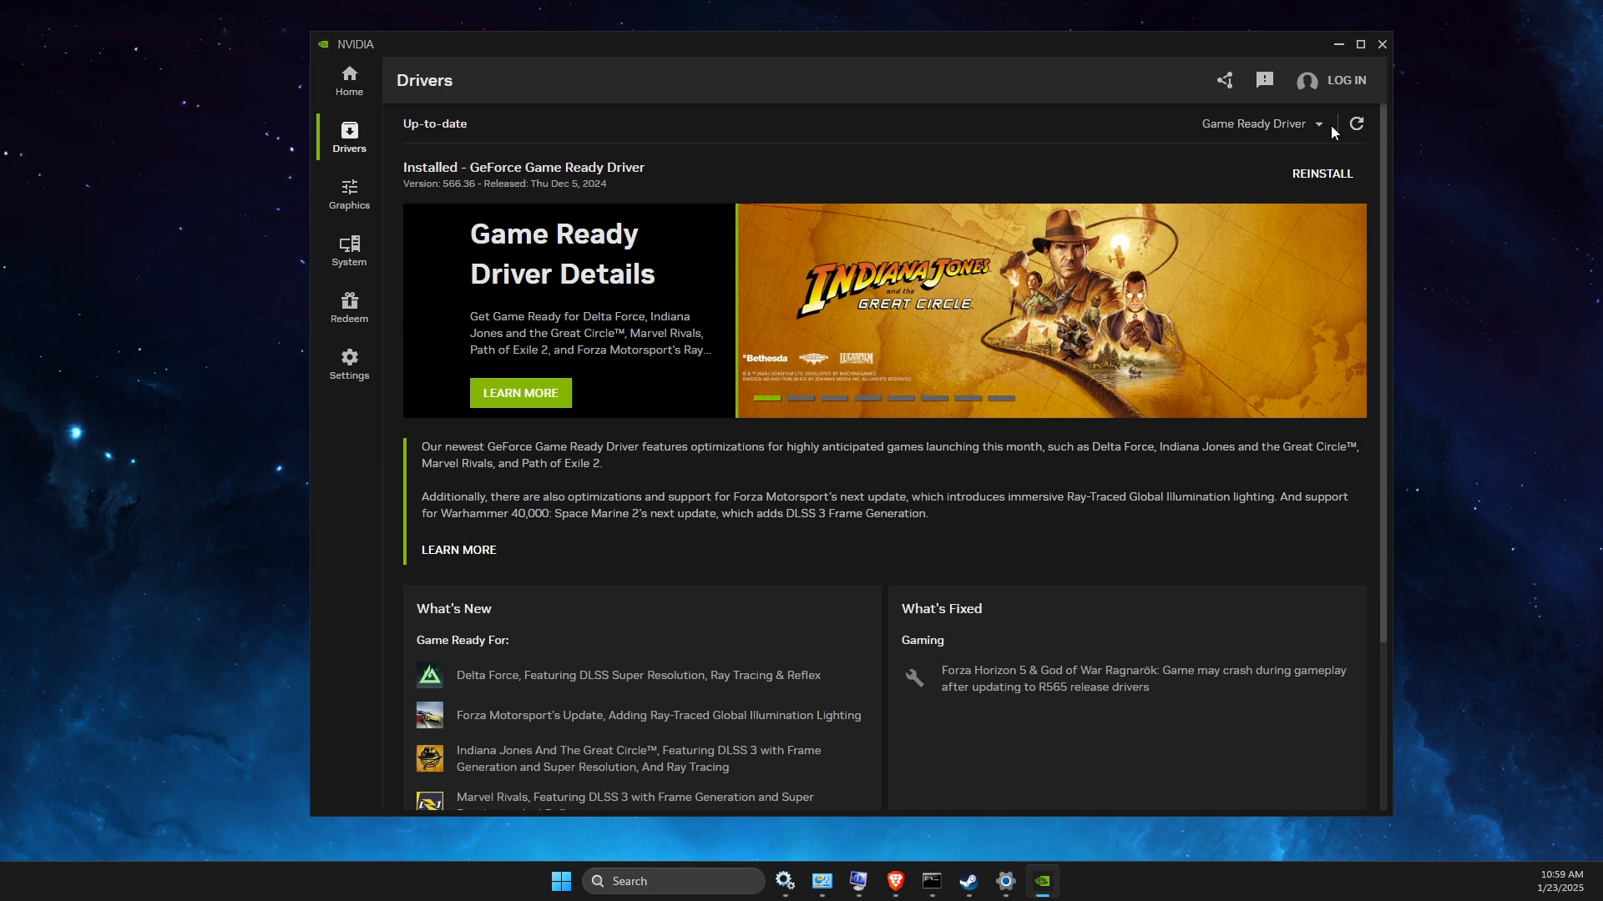
pyautogui.click(1337, 49)
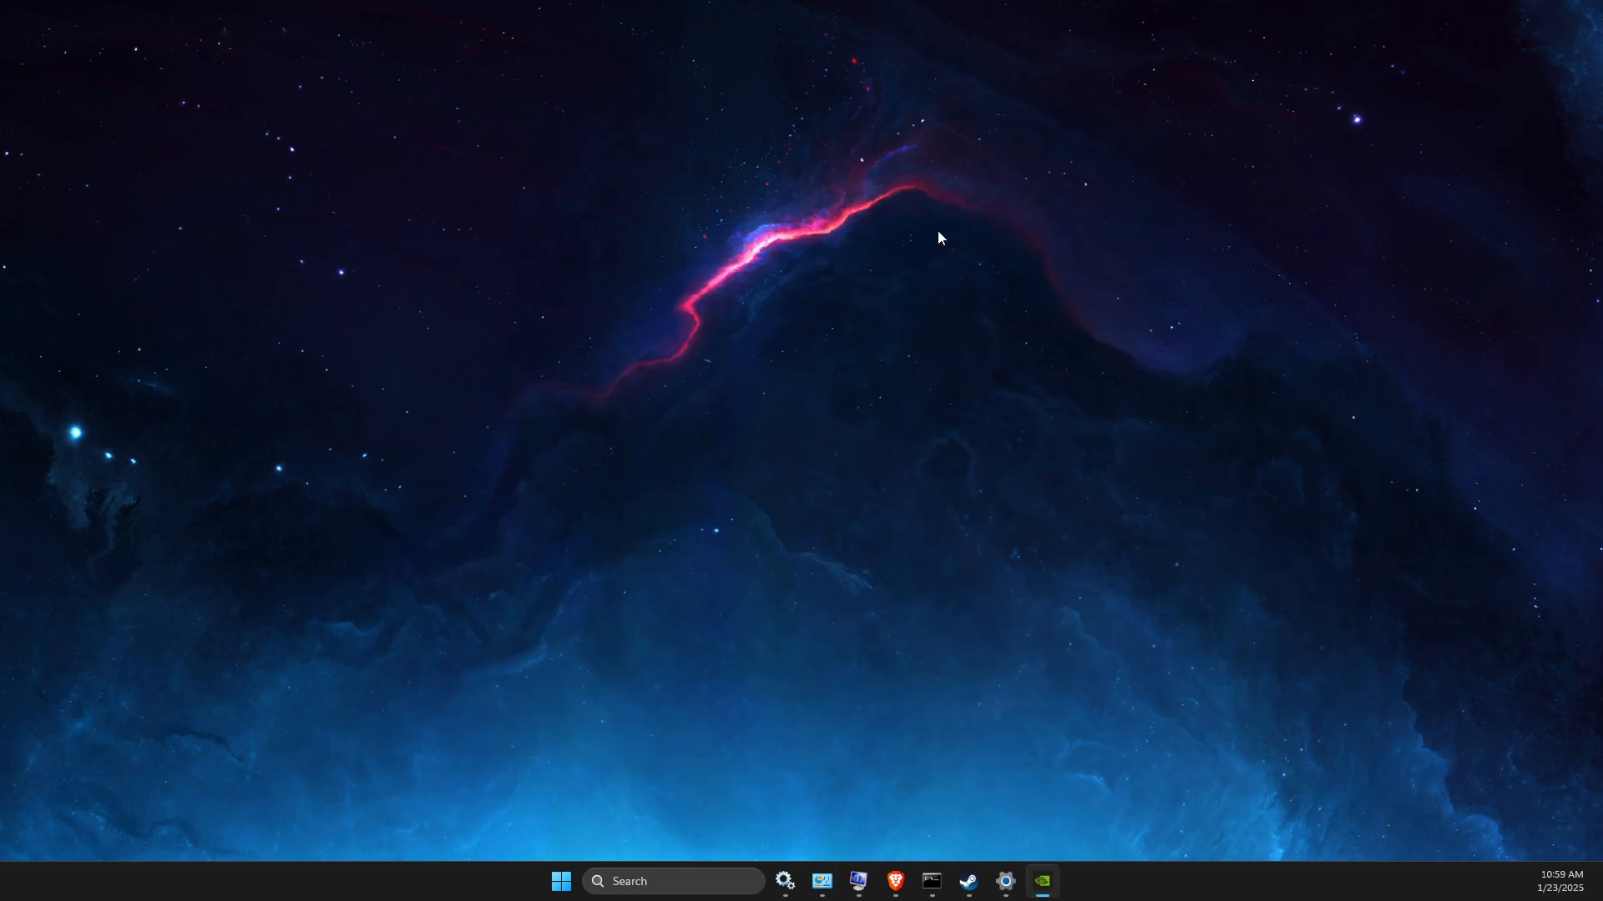
# Step: Open NVIDIA Control Panel from the desktop and view the display resolution and refresh rate settings
pyautogui.rightClick(793, 230)
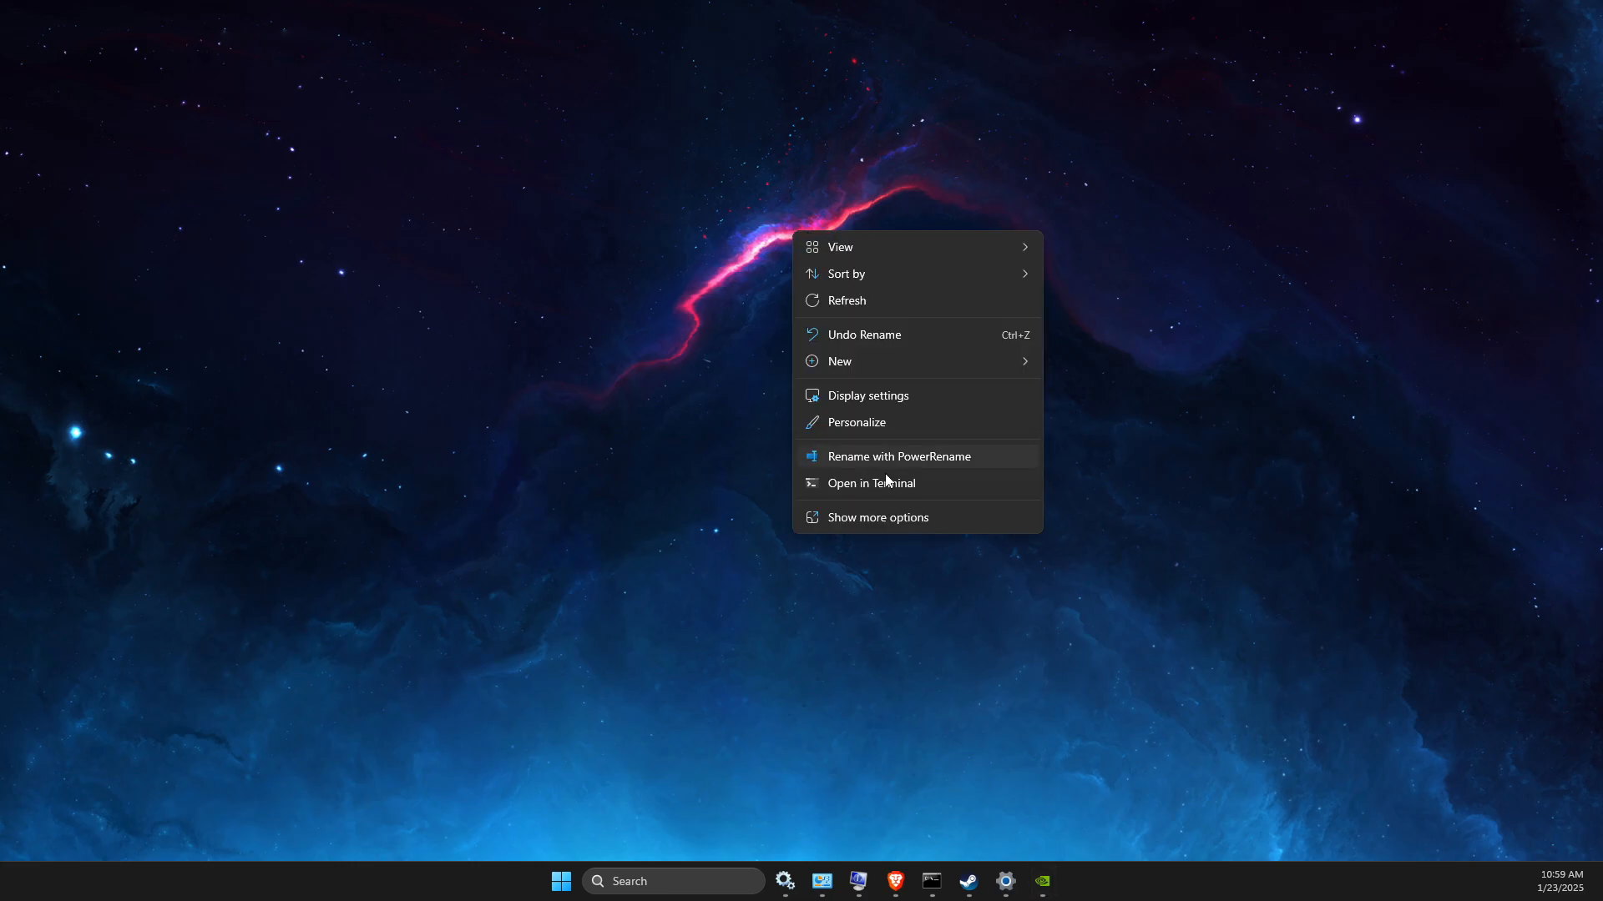
pyautogui.click(879, 517)
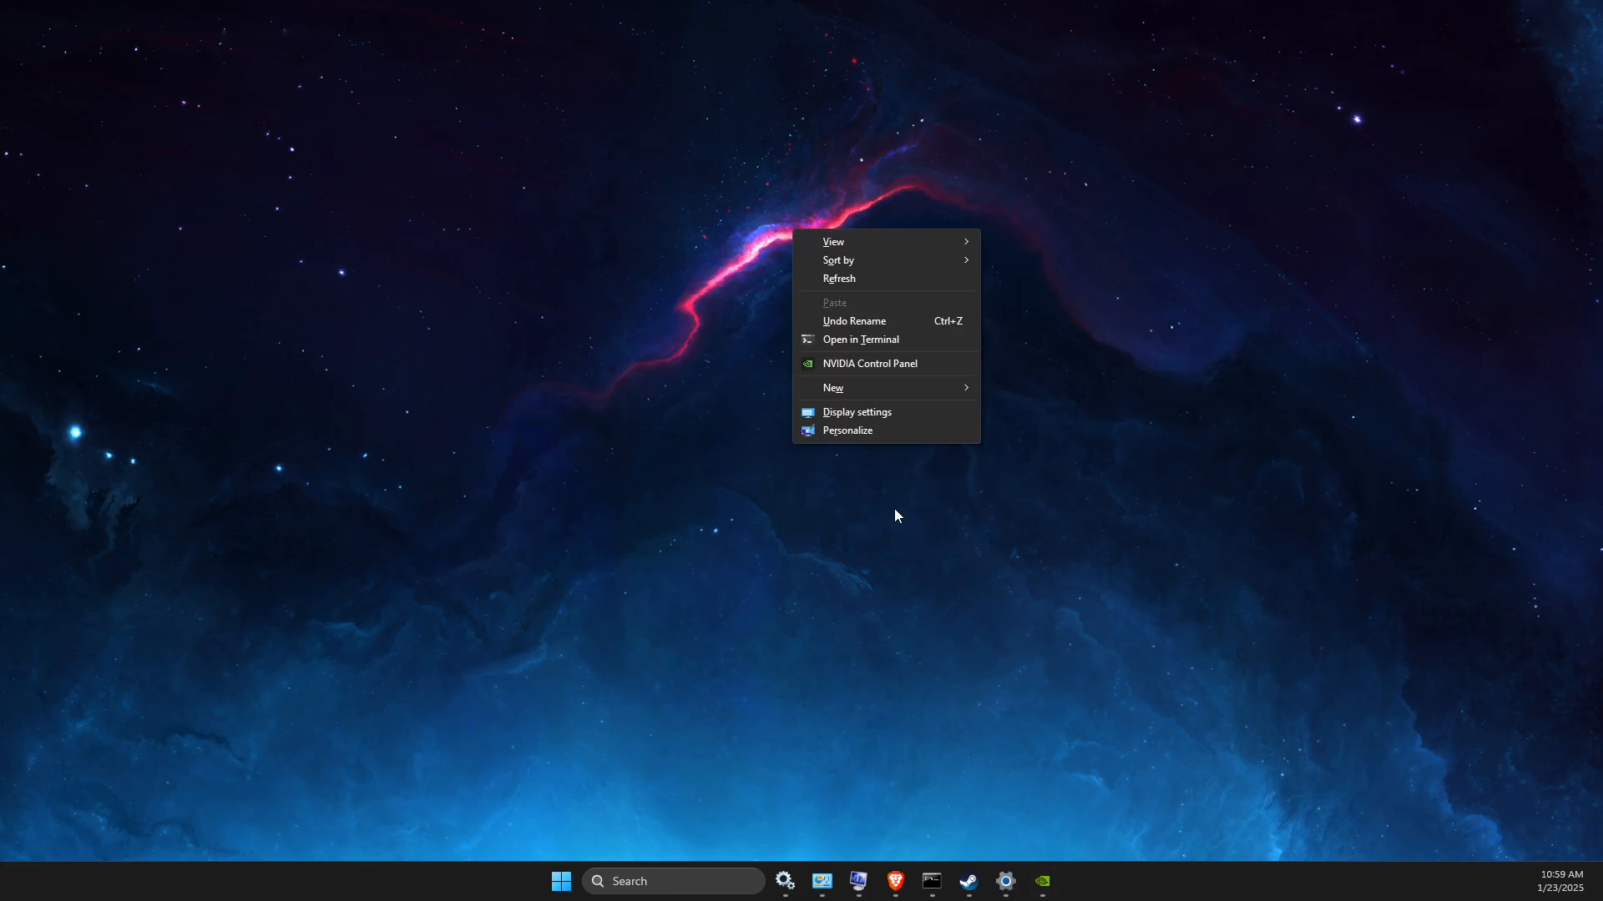
pyautogui.click(840, 365)
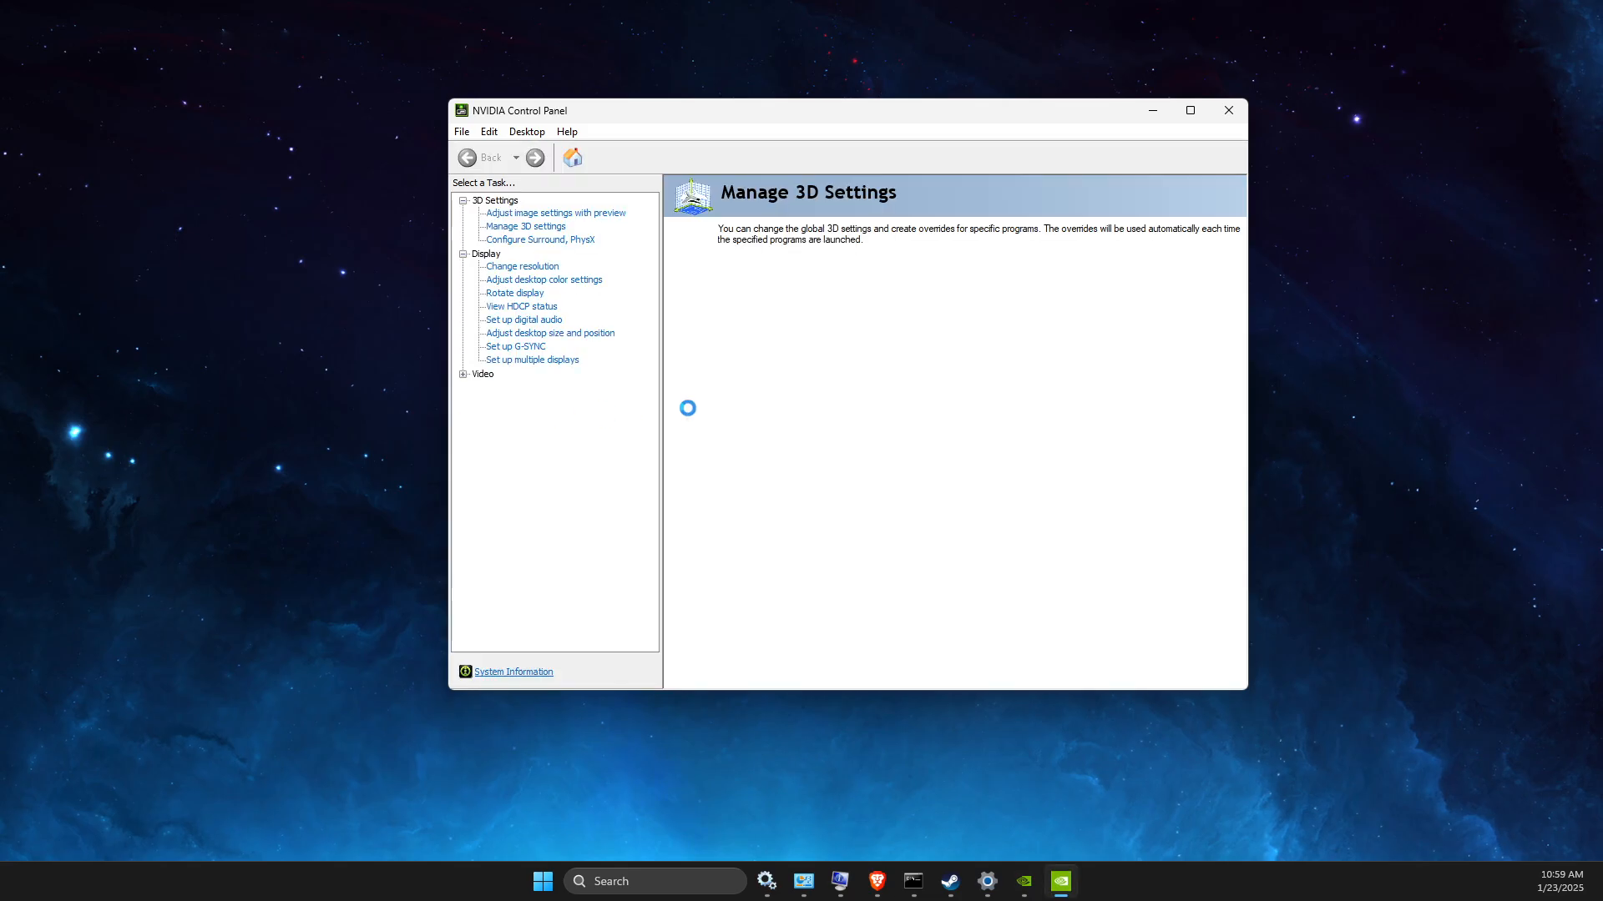
pyautogui.click(525, 267)
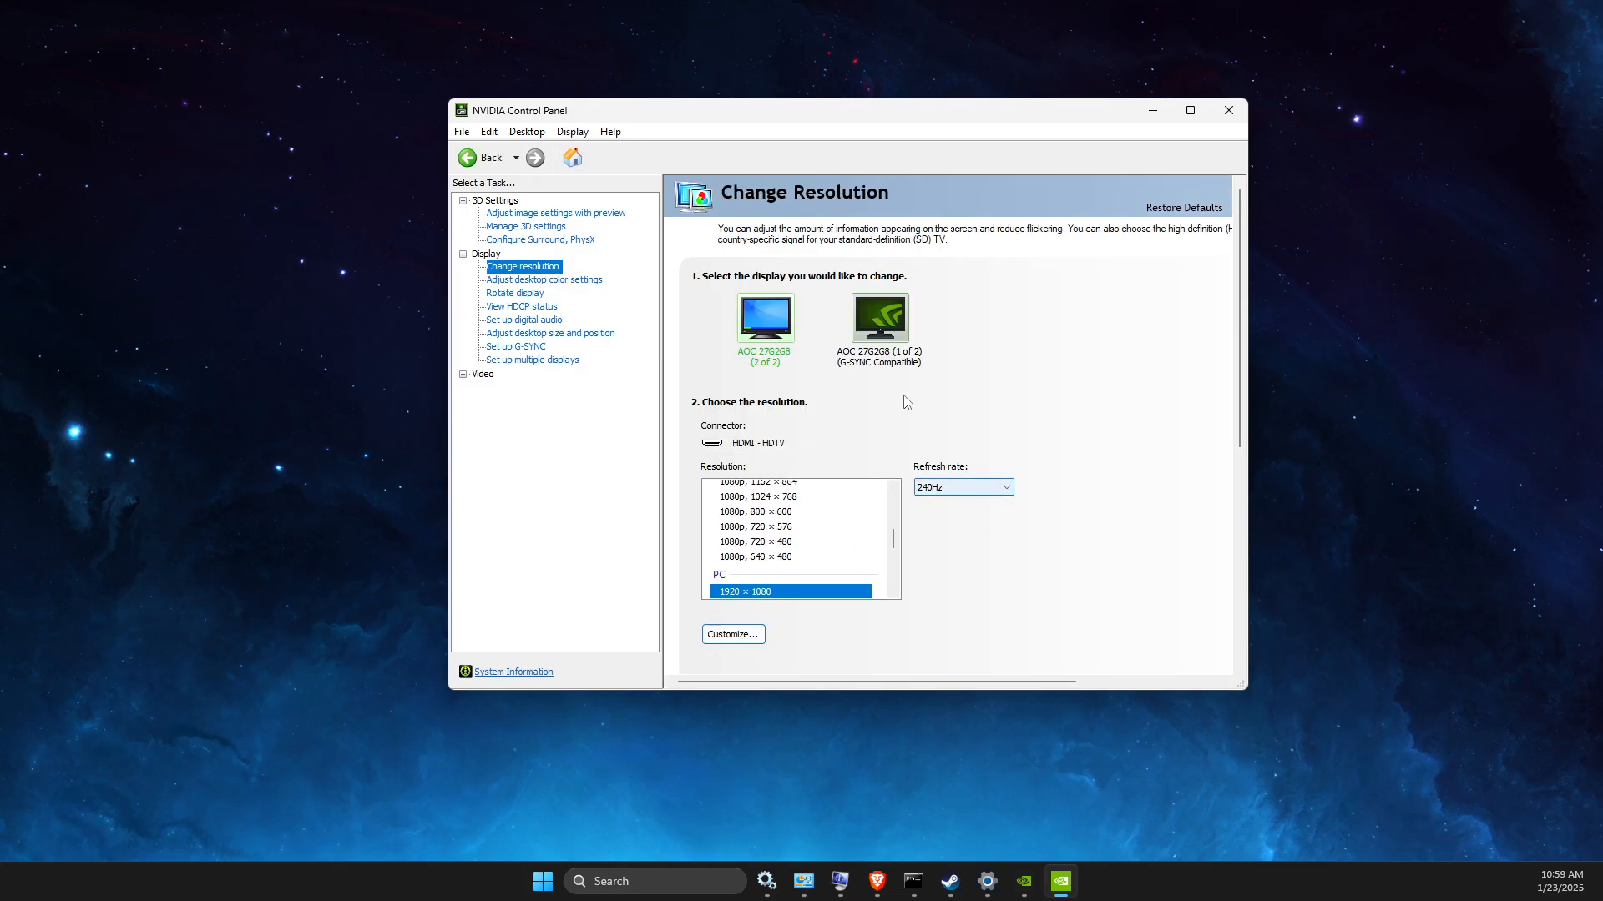
# Step: Select NVIDIA GeForce RTX 3070 as the PhysX processor in the Surround and PhysX configuration
pyautogui.click(519, 242)
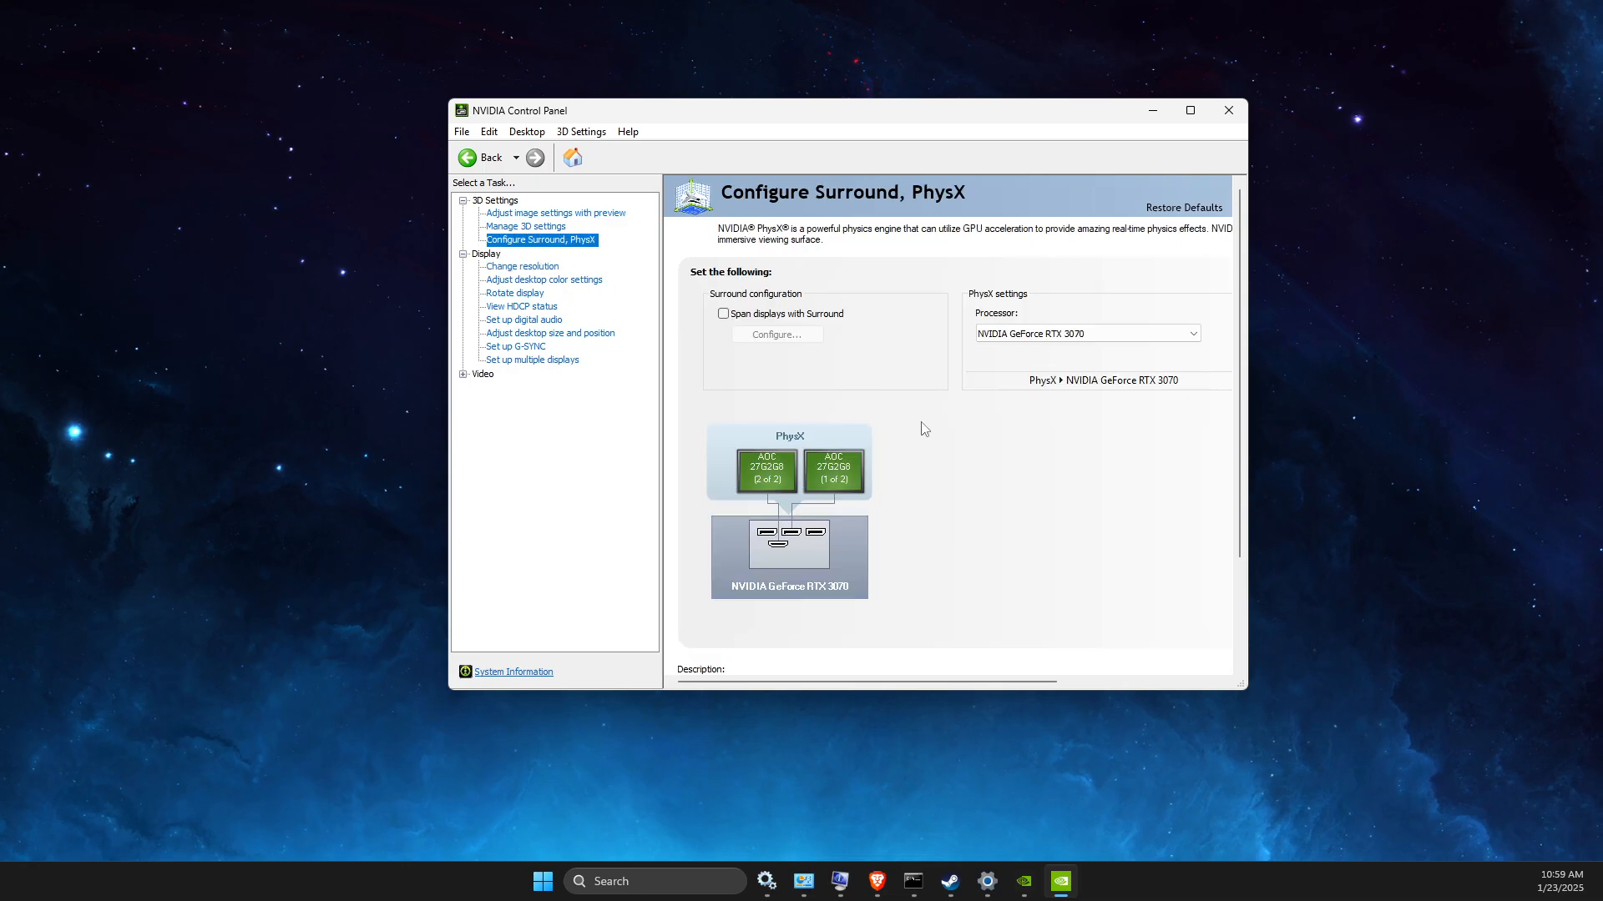
pyautogui.click(1038, 334)
pyautogui.click(1031, 359)
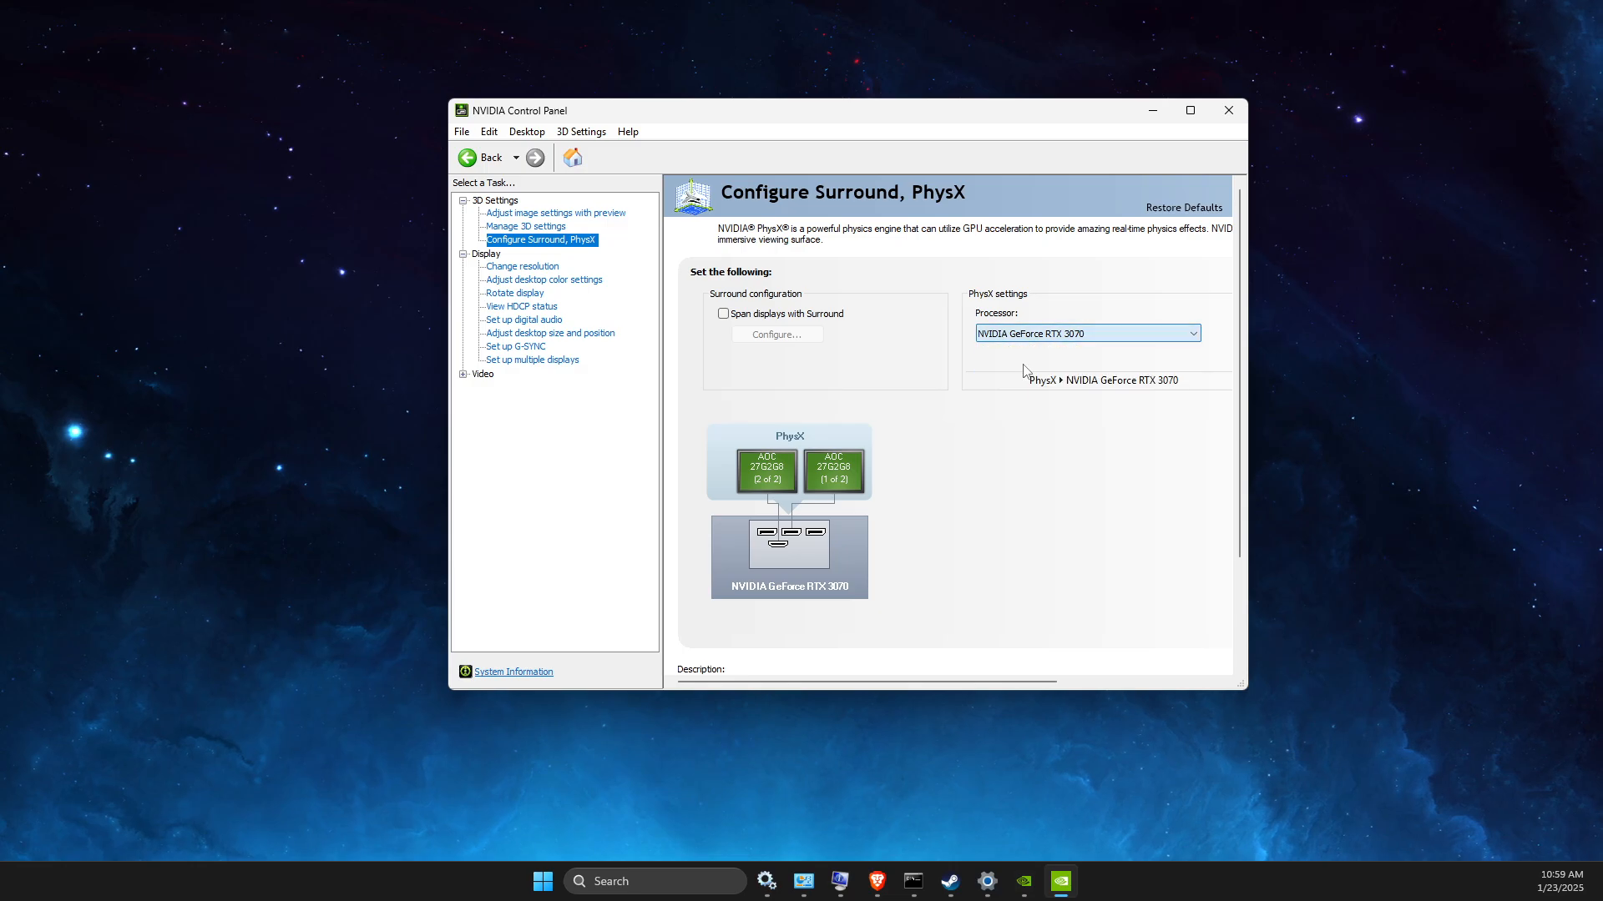
# Step: Review all the global 3D settings under Manage 3D settings and close NVIDIA Control Panel
pyautogui.click(490, 227)
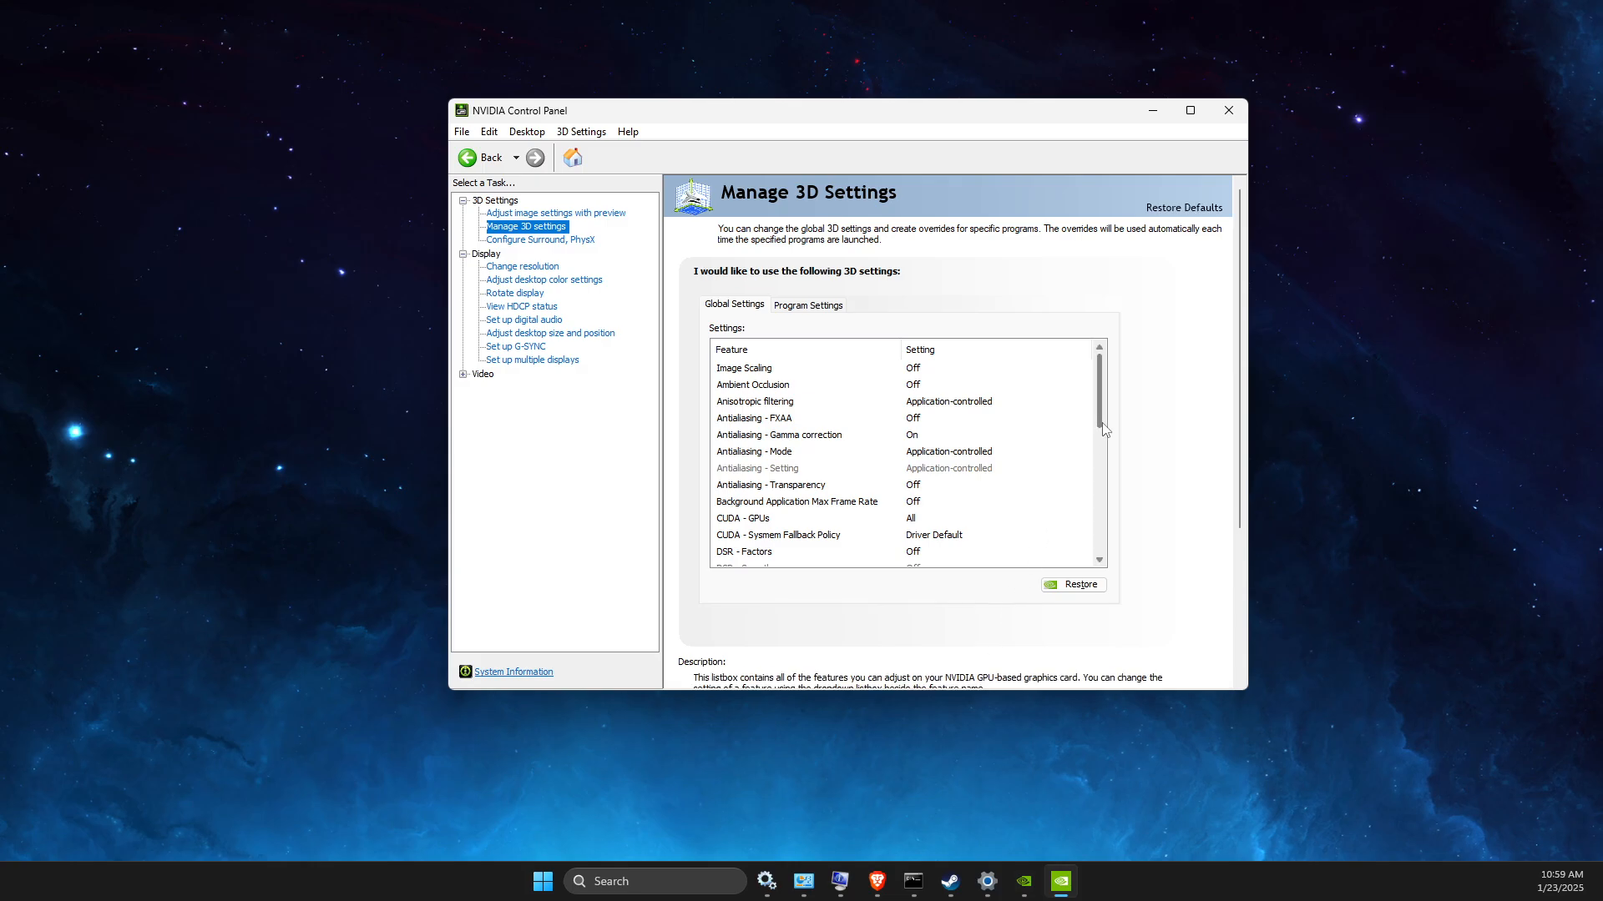
pyautogui.moveTo(1098, 429); pyautogui.dragTo(1101, 487)
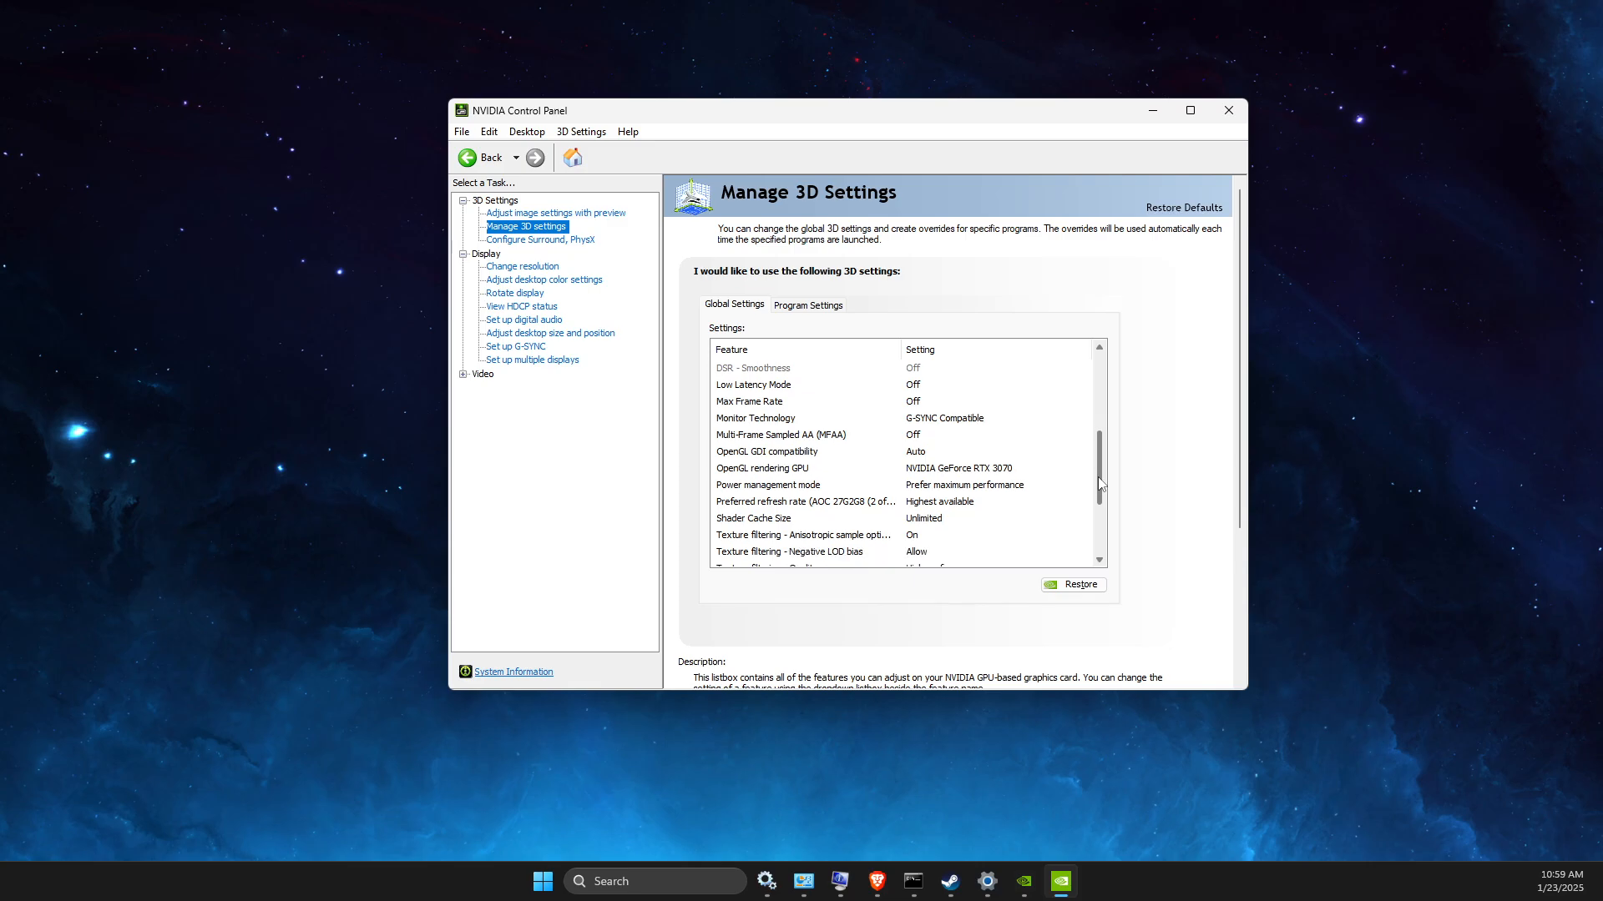
pyautogui.scroll(-2, 731, 465)
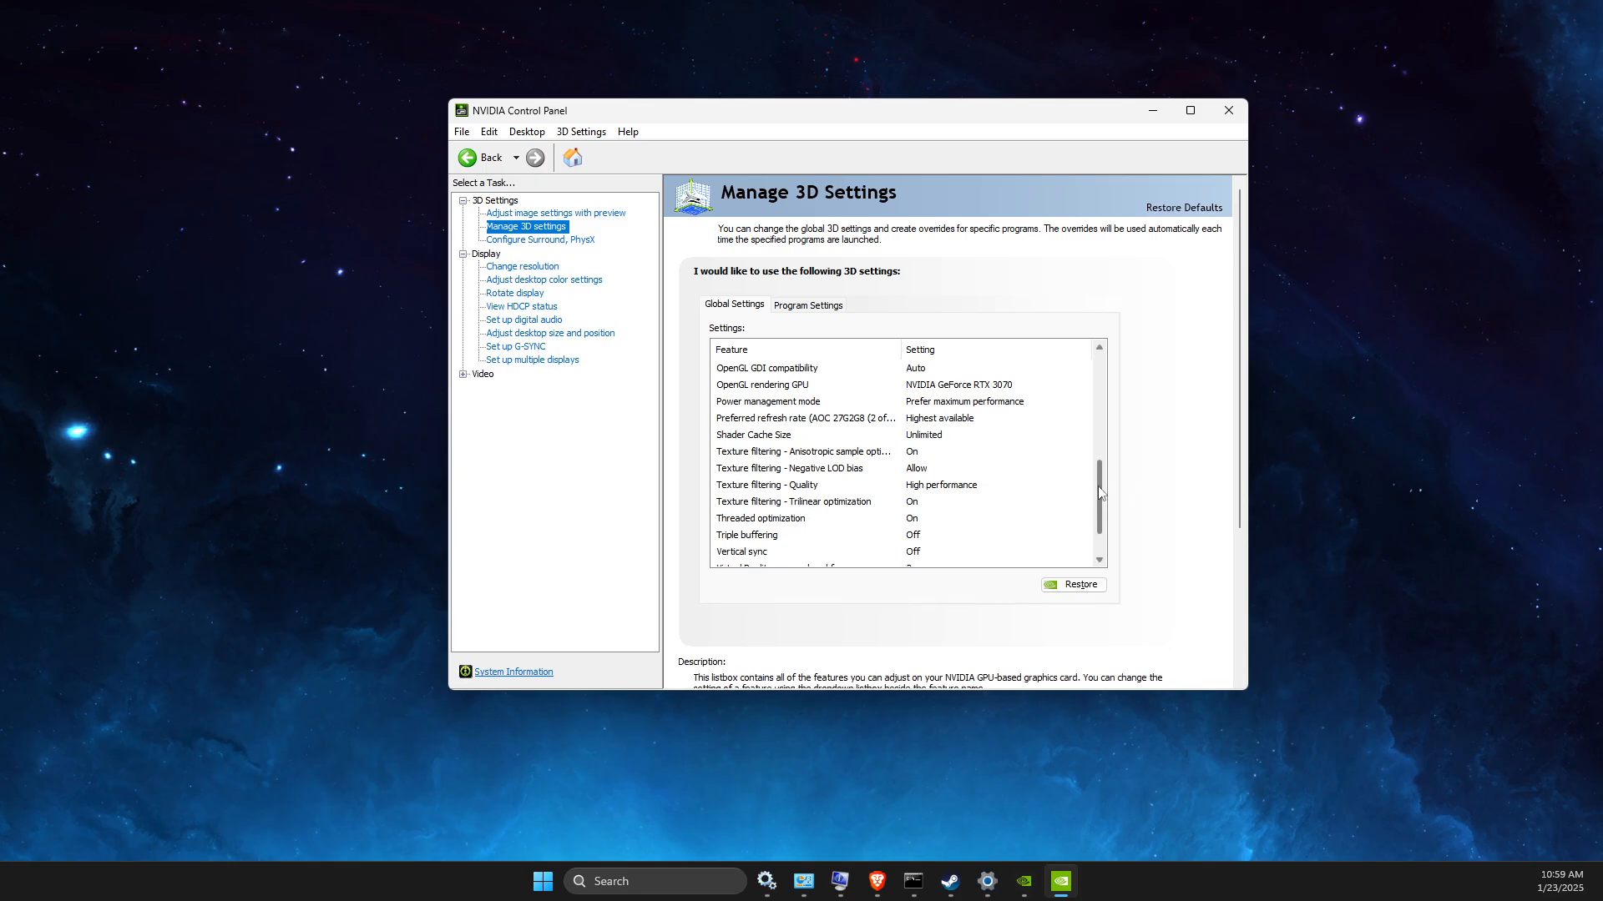
pyautogui.scroll(-1, 1098, 492)
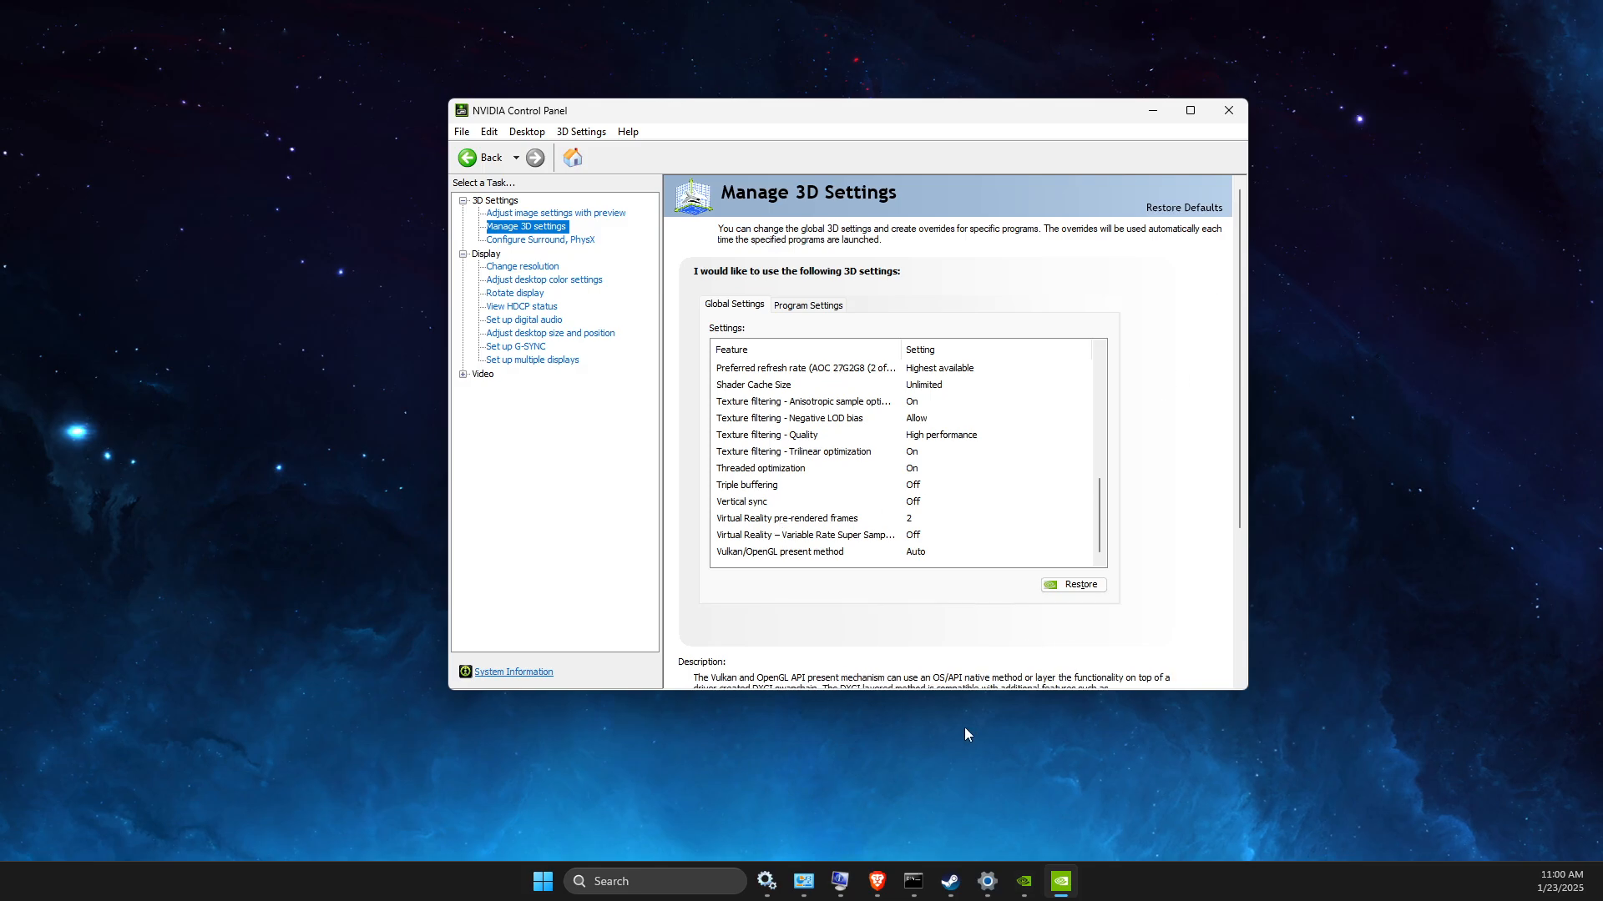
pyautogui.click(1228, 109)
# Step: Return to Windows Settings, check the Game Bar and Game Mode options for gaming, and close the window
pyautogui.click(740, 881)
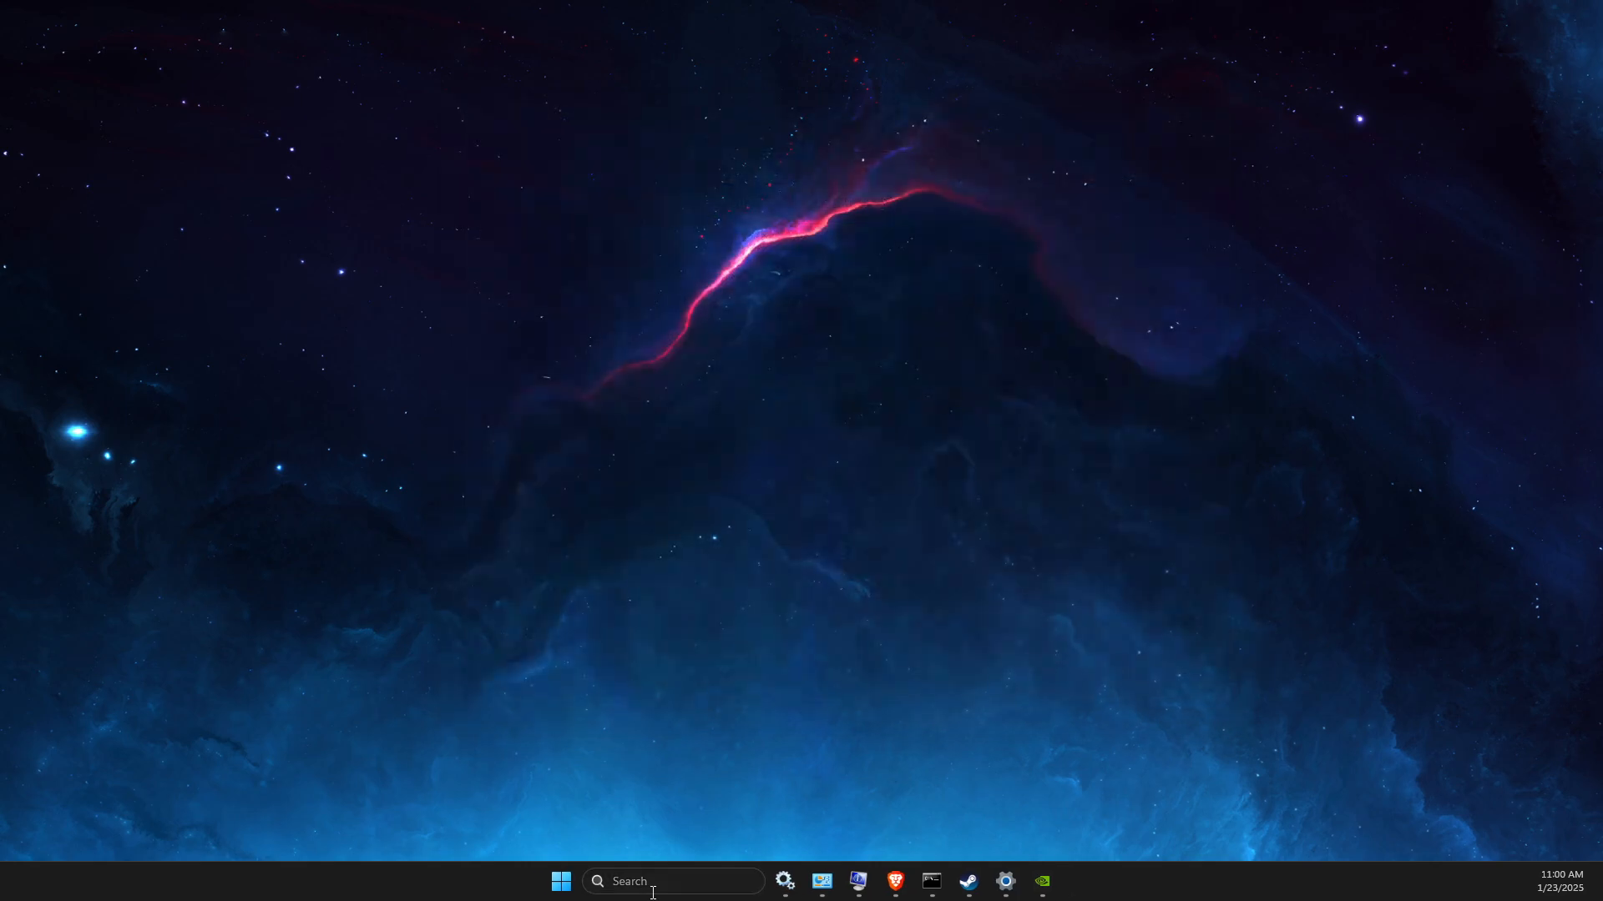
pyautogui.write('settings')
pyautogui.click(653, 376)
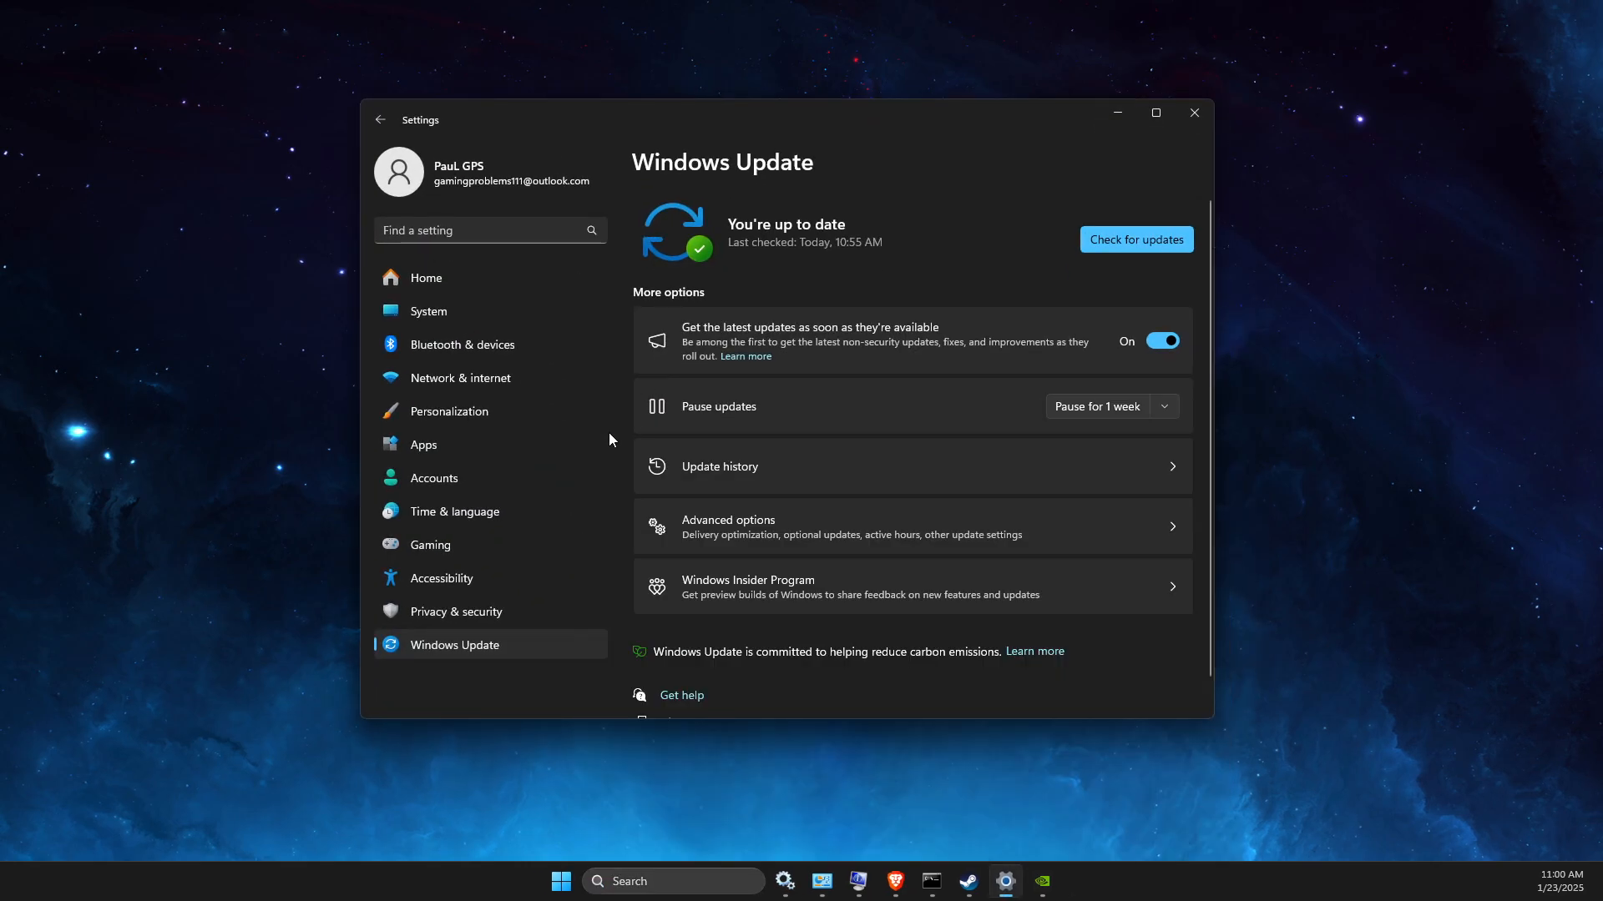
pyautogui.click(444, 546)
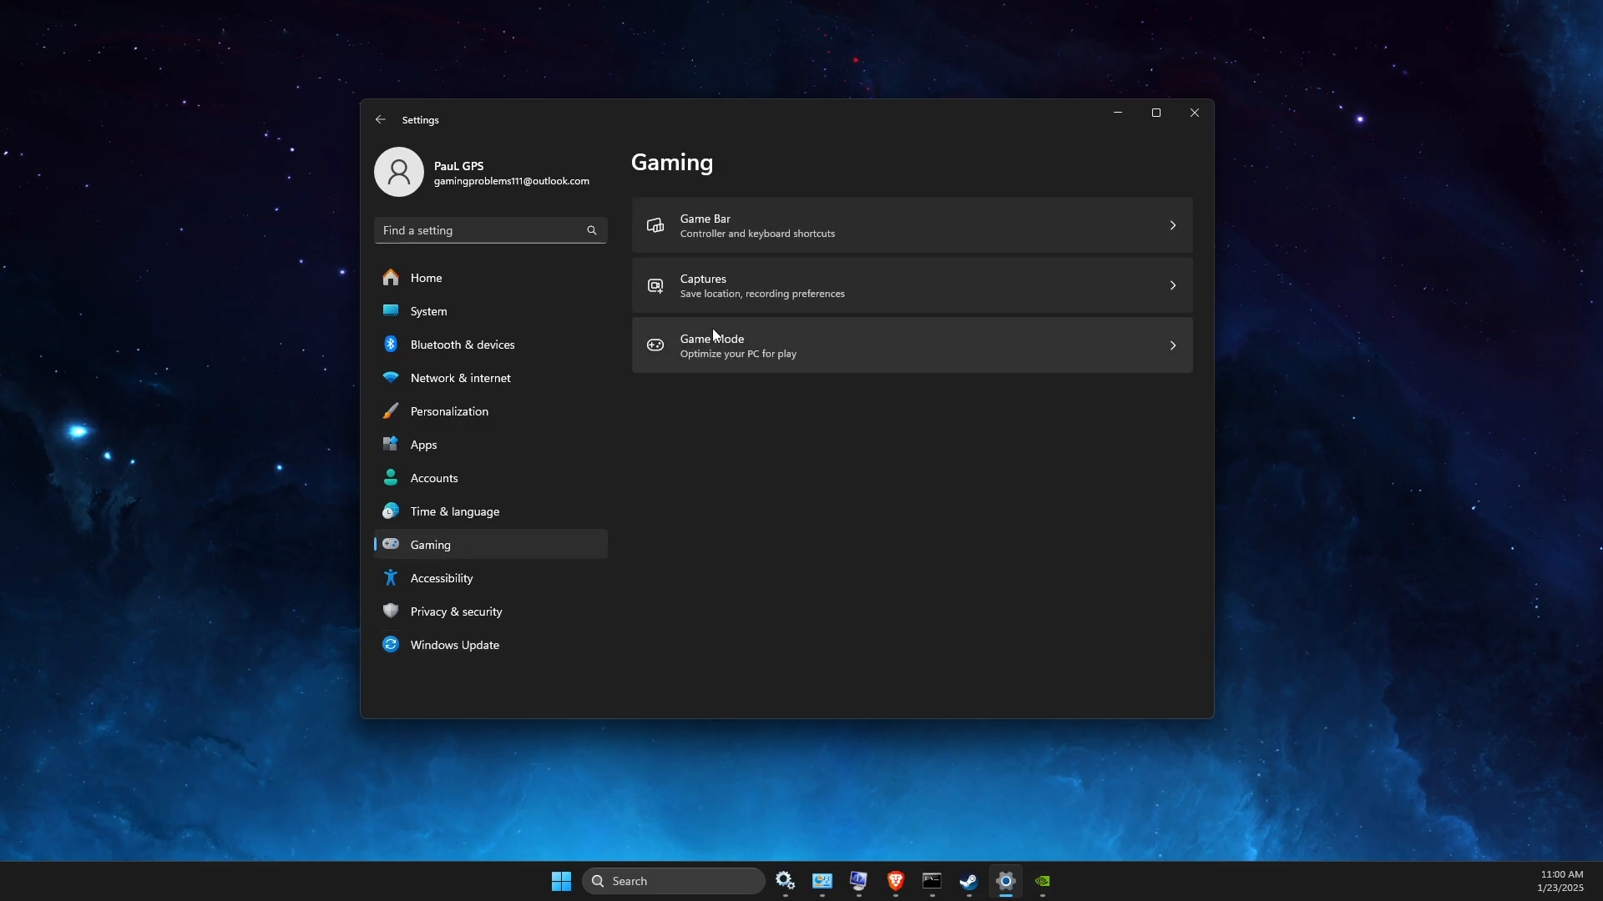
pyautogui.click(711, 237)
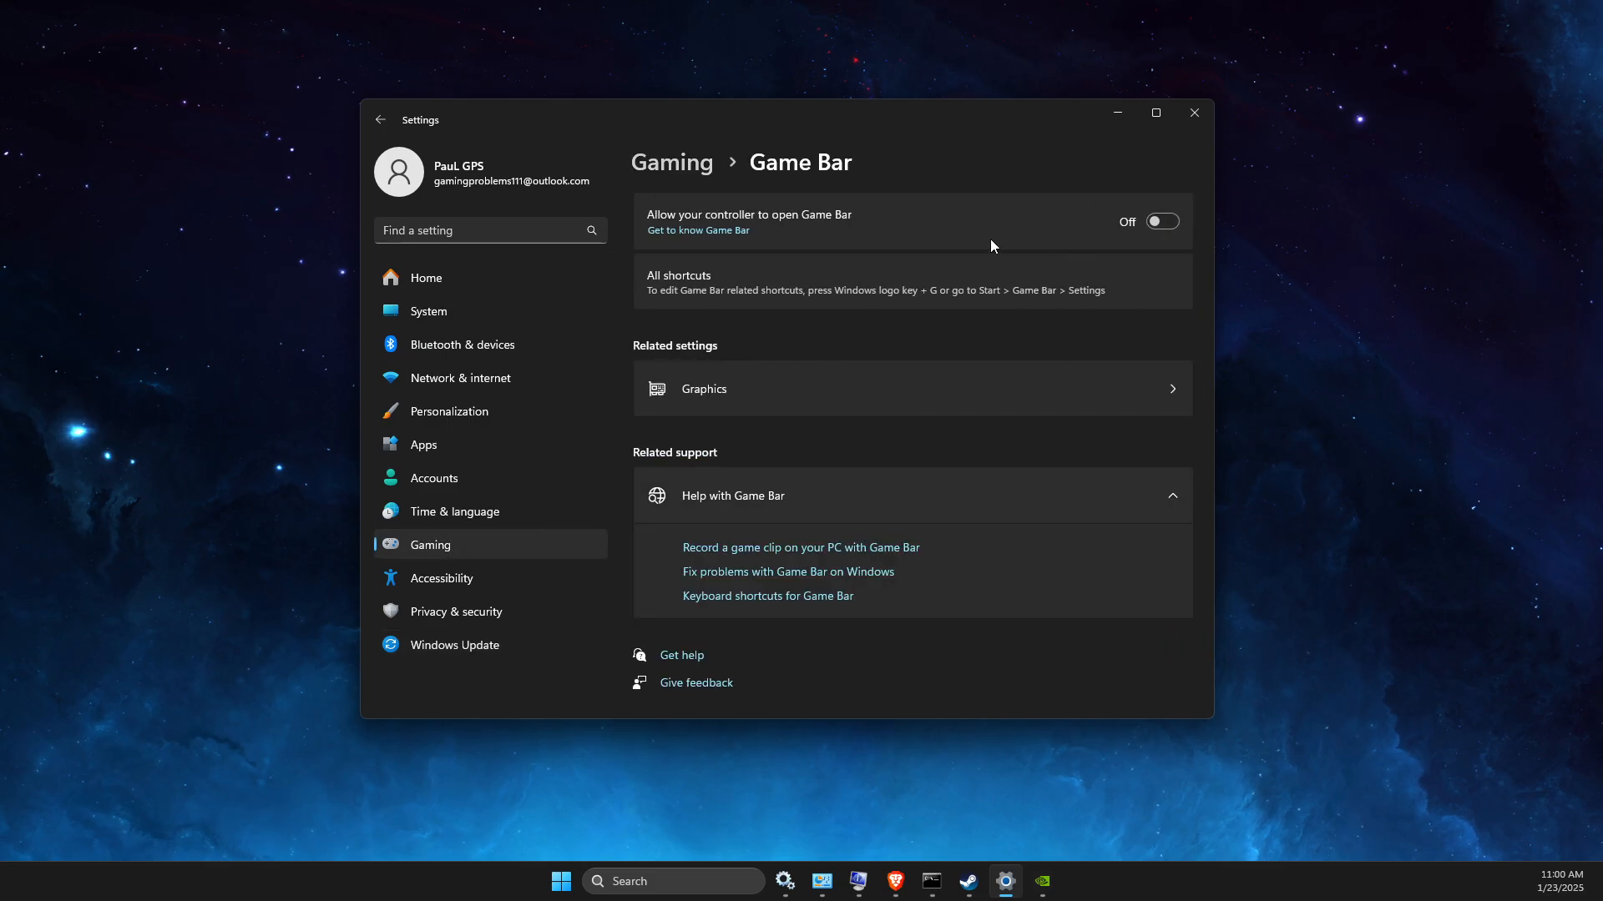
pyautogui.click(655, 164)
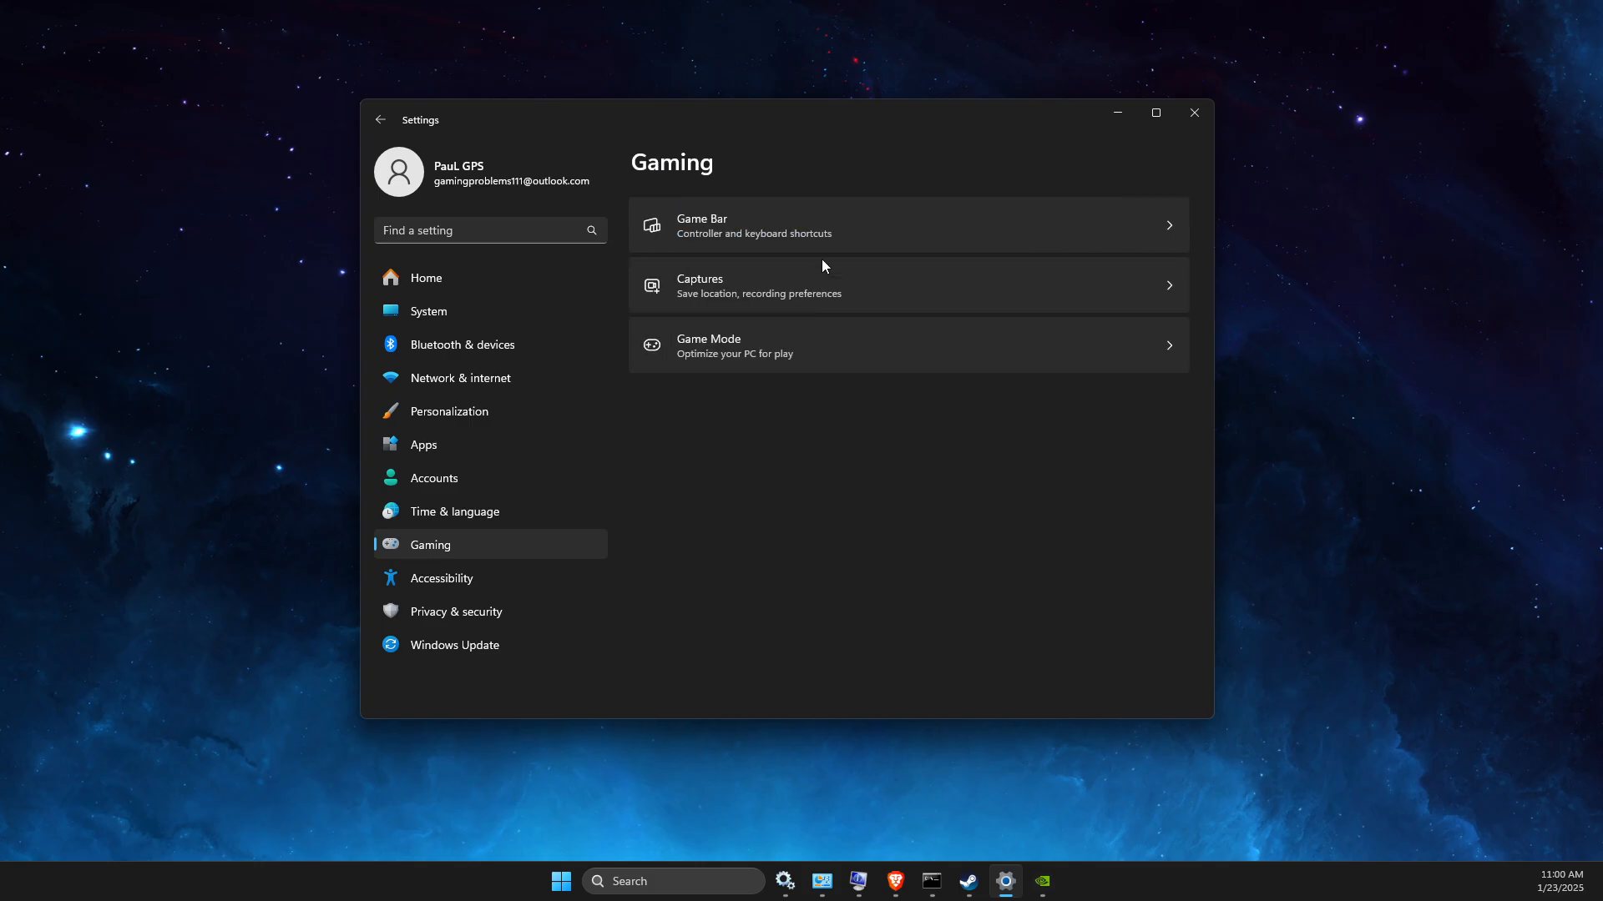
pyautogui.click(690, 369)
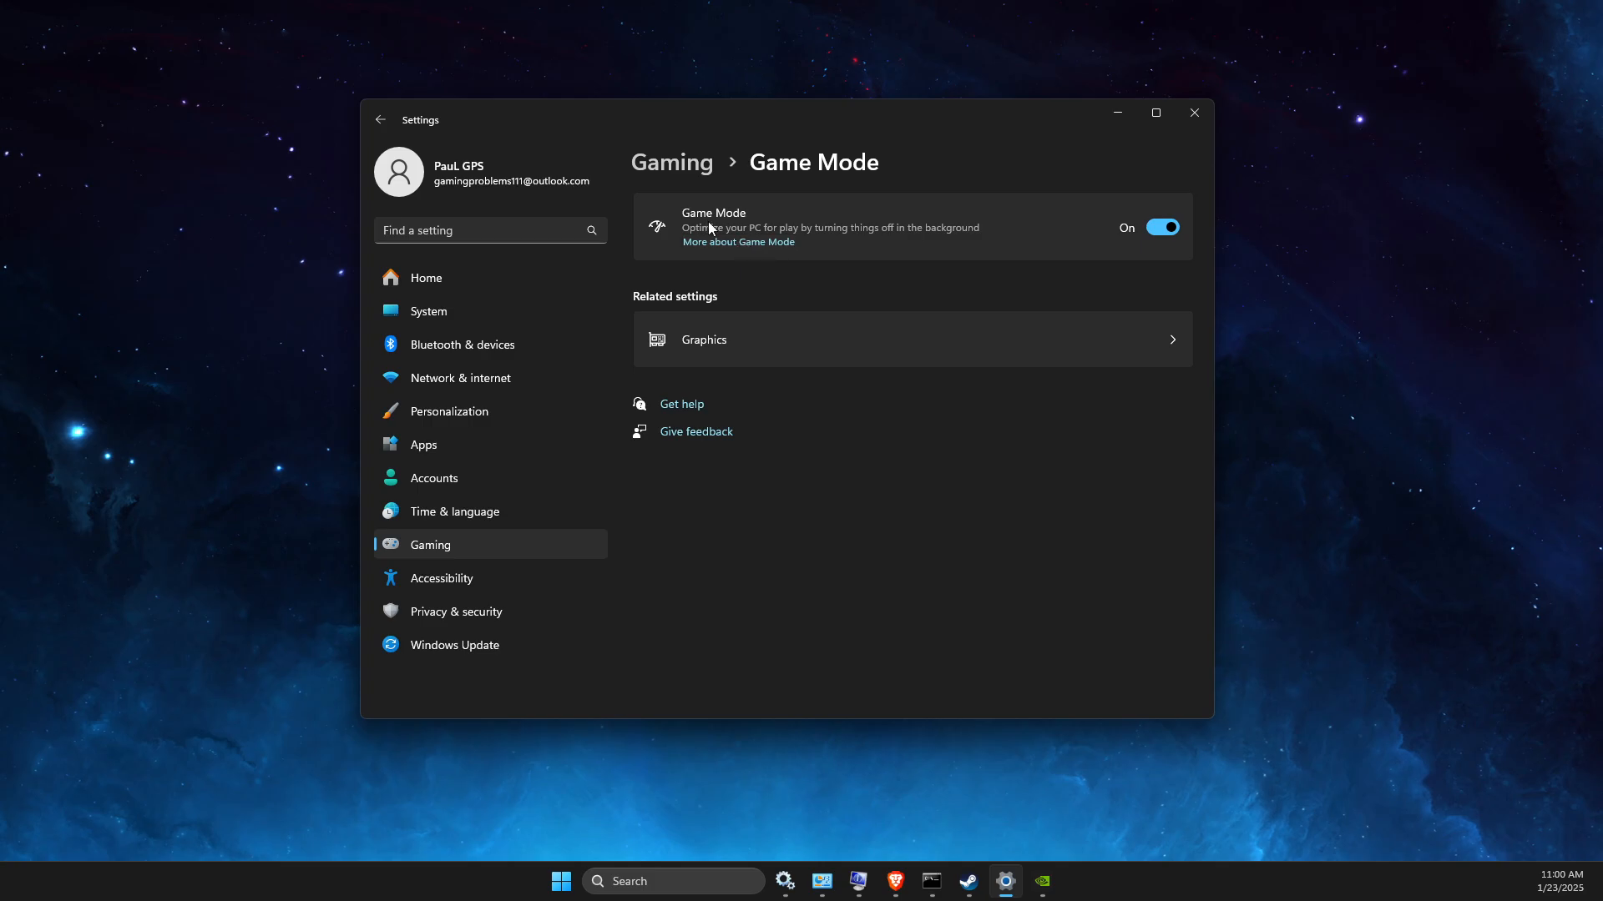
pyautogui.click(1195, 113)
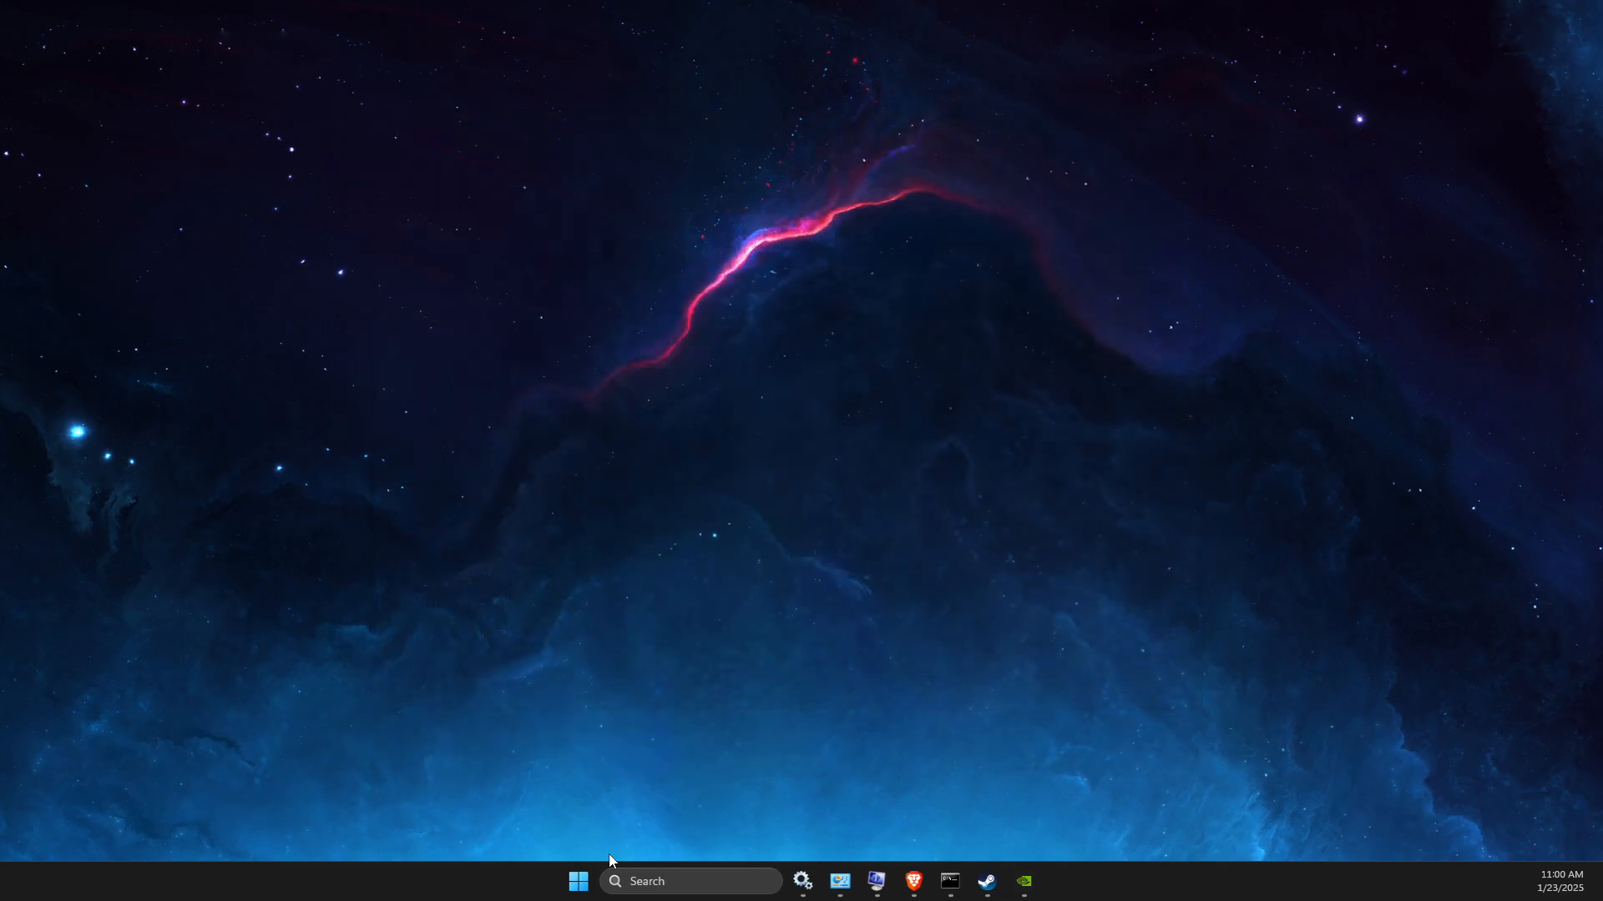
# Step: Search Windows for "services" and open the Services management console
pyautogui.click(618, 878)
pyautogui.write('services')
pyautogui.click(678, 367)
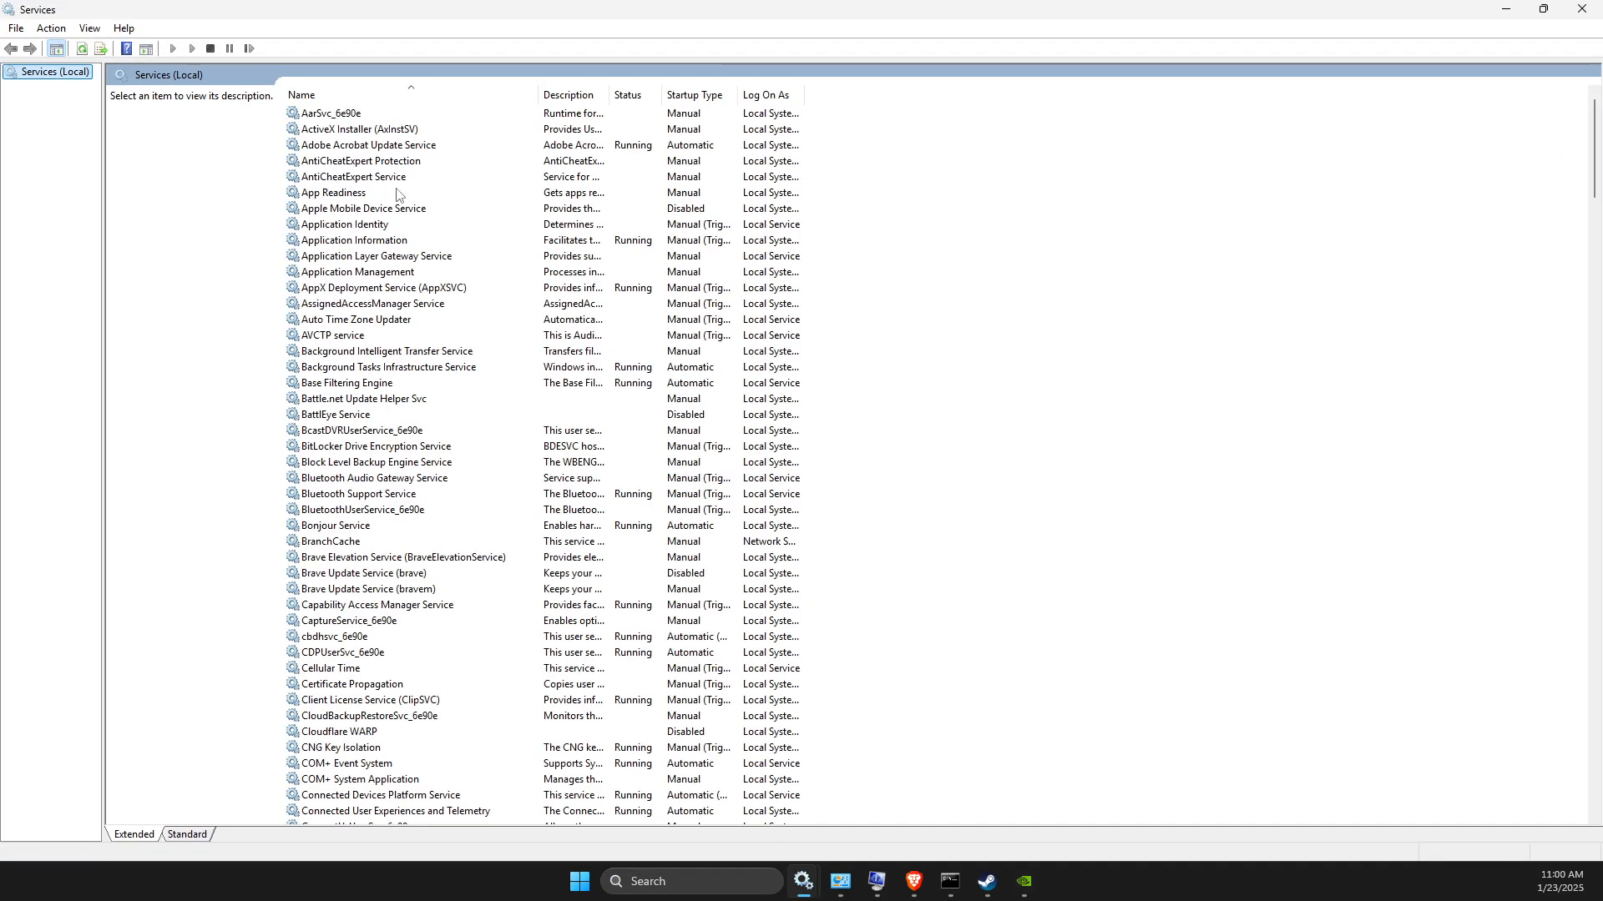
# Step: Locate the SysMain service in the list of local services and select it
pyautogui.click(371, 177)
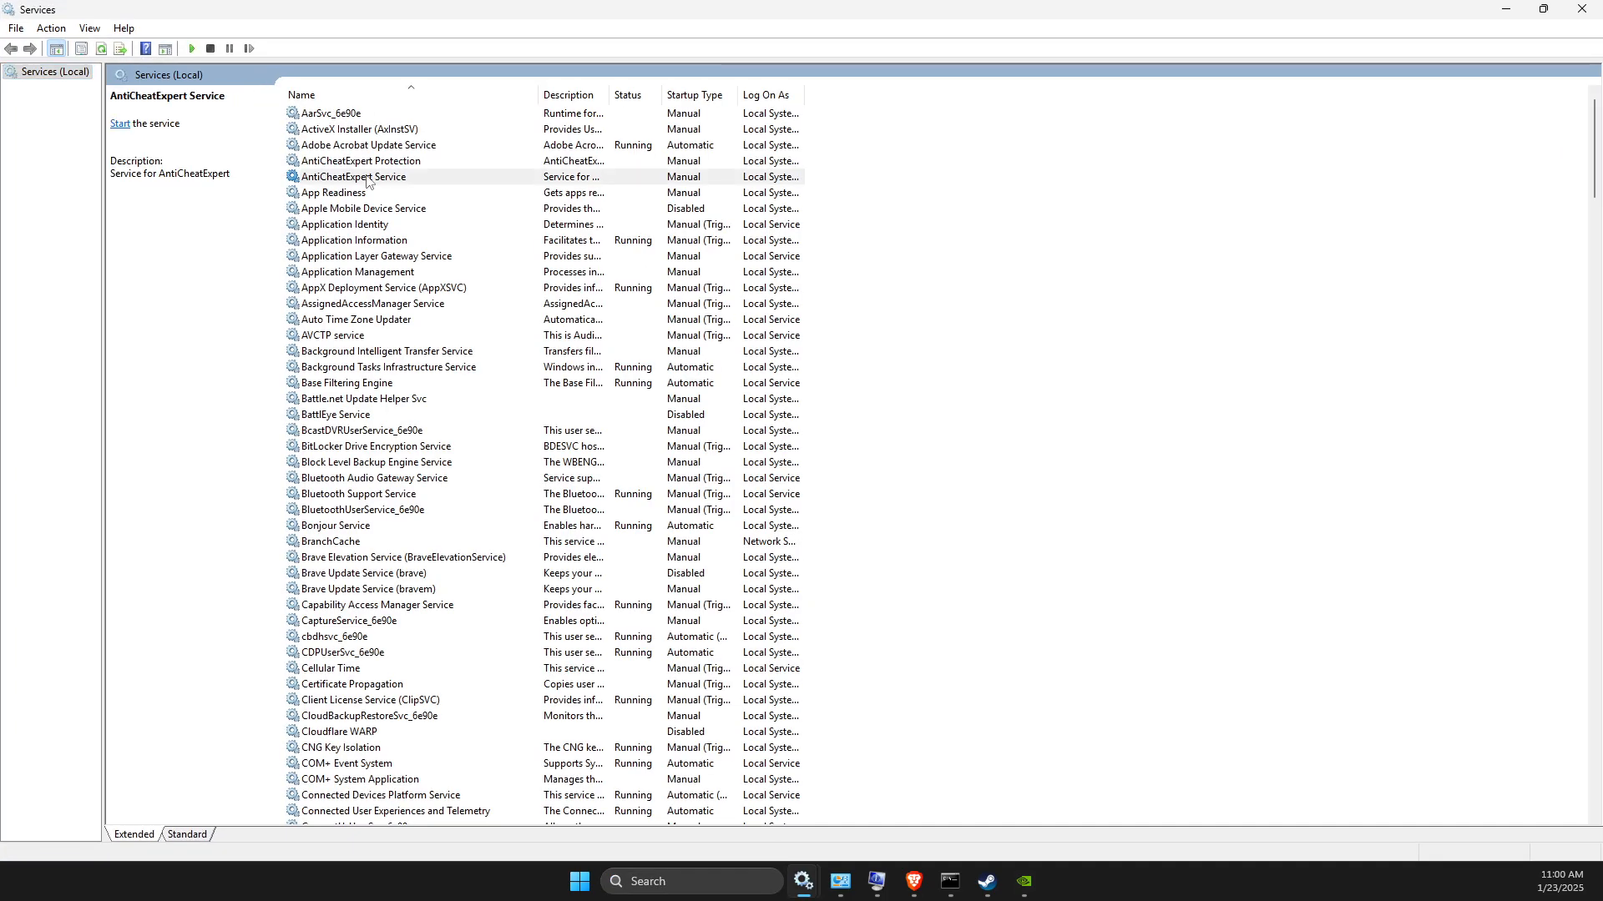
pyautogui.write('sen')
pyautogui.press('s')
pyautogui.press('s')
pyautogui.press('s')
pyautogui.press('s')
pyautogui.press('s')
pyautogui.press('s')
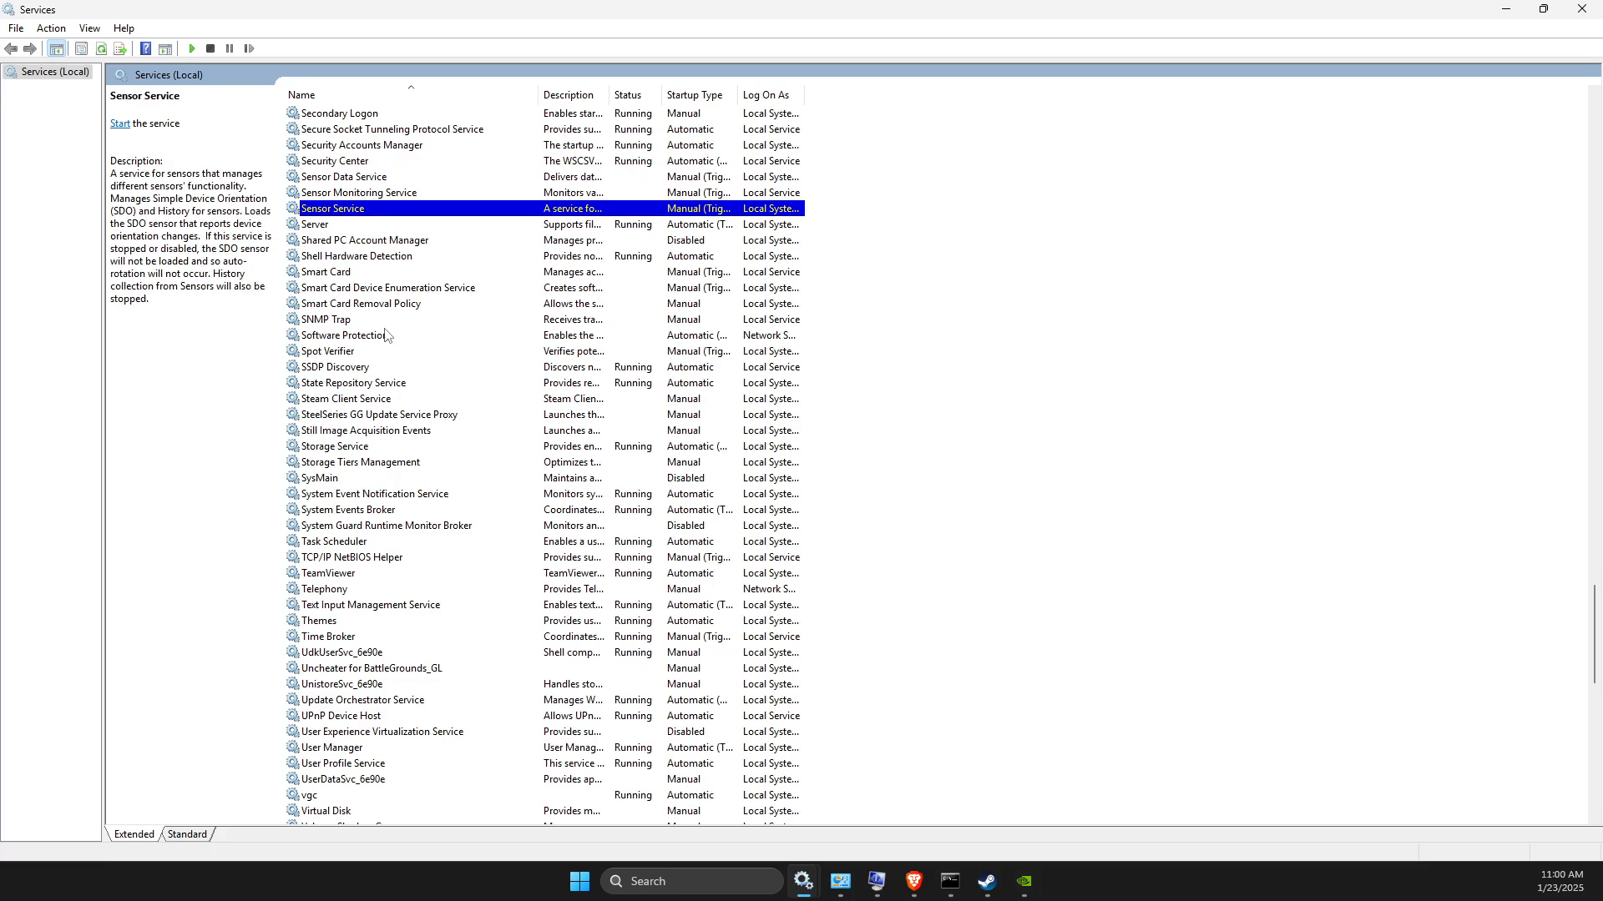
pyautogui.click(359, 401)
pyautogui.click(342, 448)
pyautogui.click(335, 480)
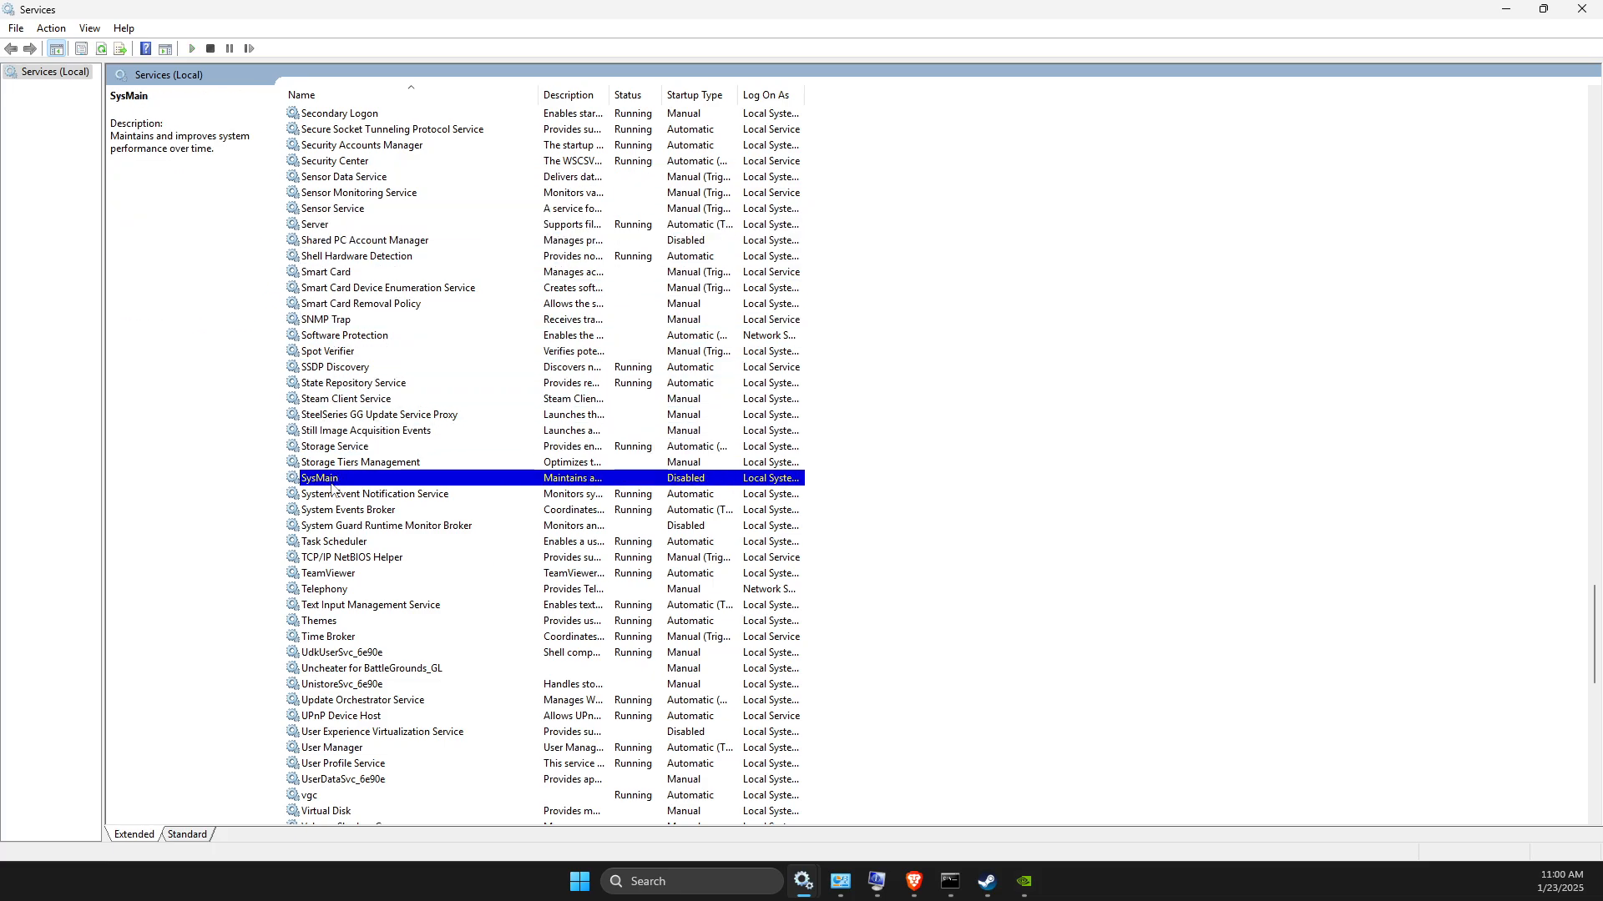
# Step: Set the SysMain service's startup type to Disabled in its properties and close the Services console
pyautogui.rightClick(329, 481)
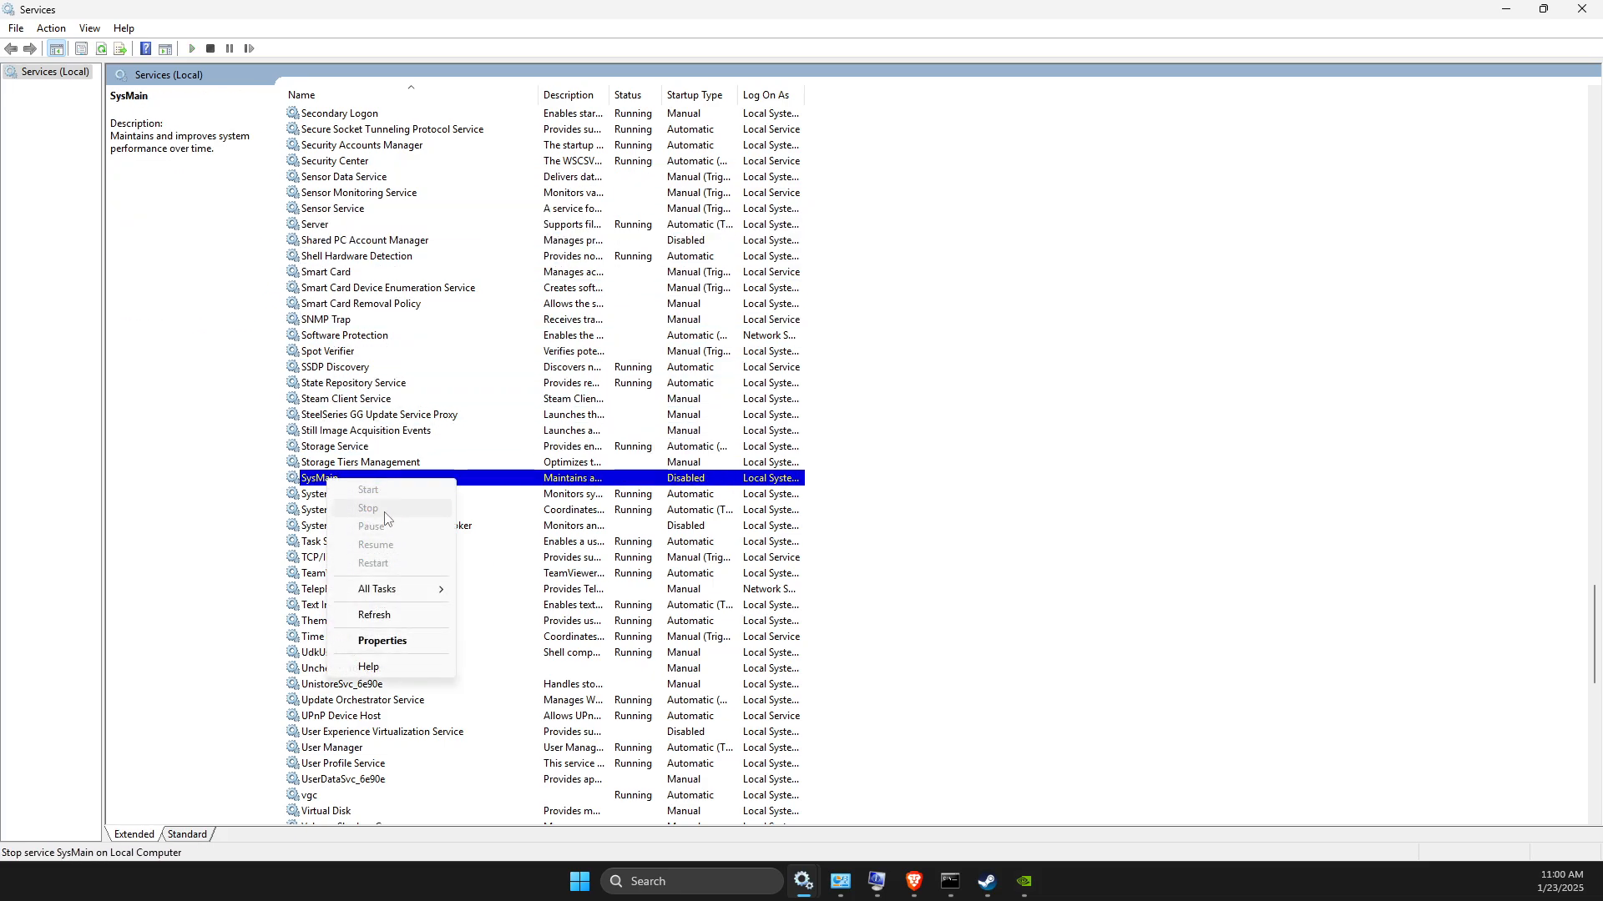
pyautogui.click(244, 511)
pyautogui.rightClick(307, 479)
pyautogui.click(361, 640)
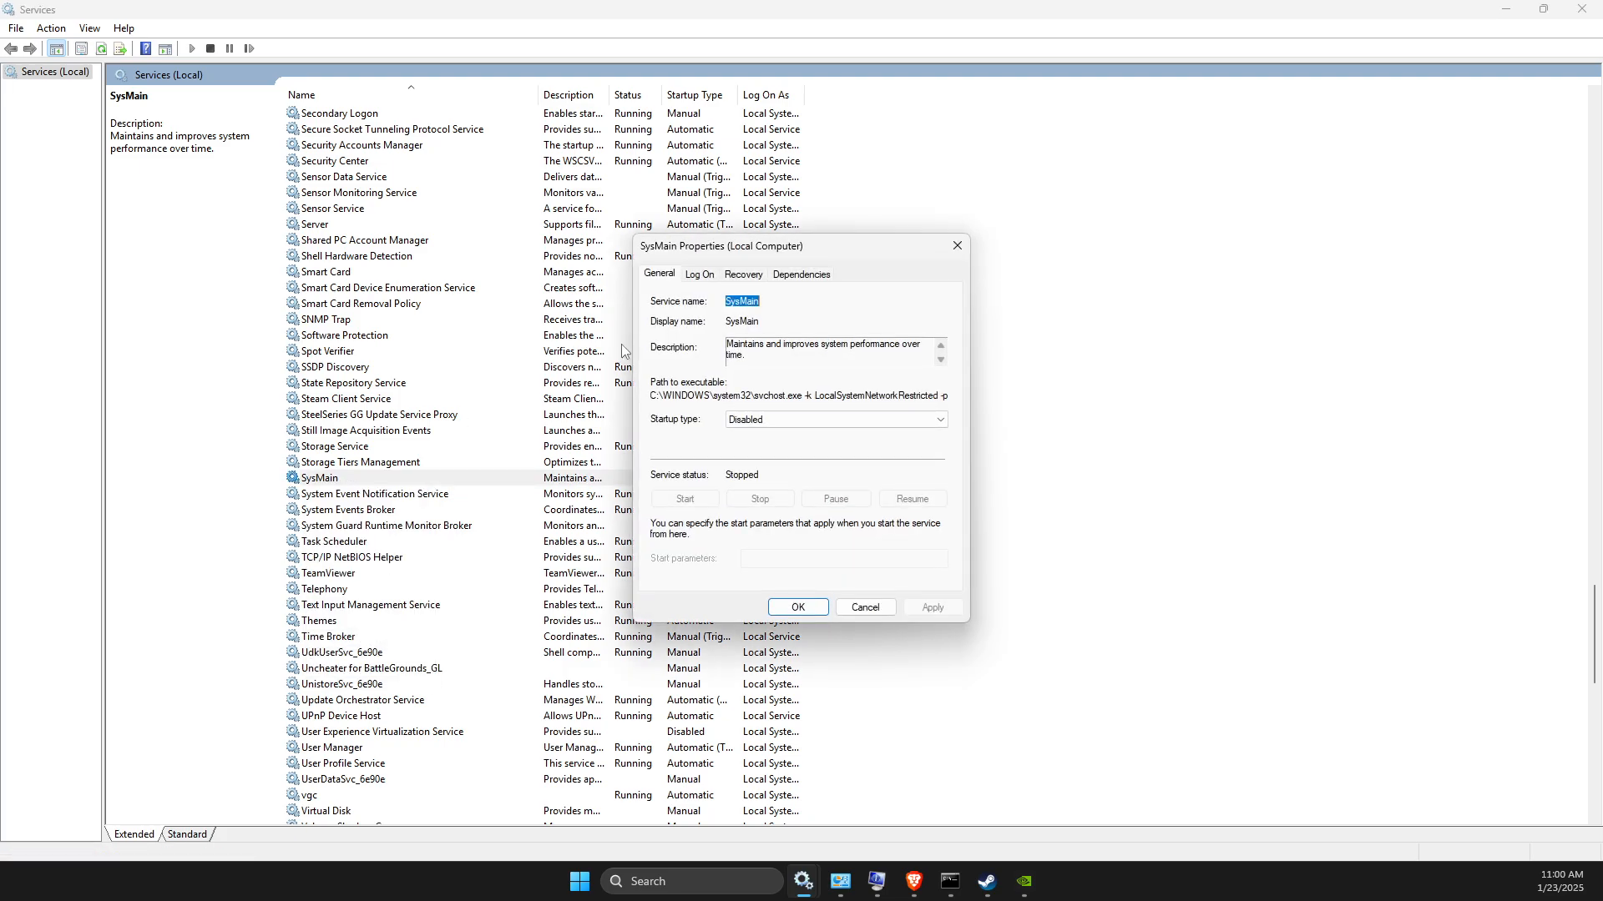
pyautogui.click(751, 420)
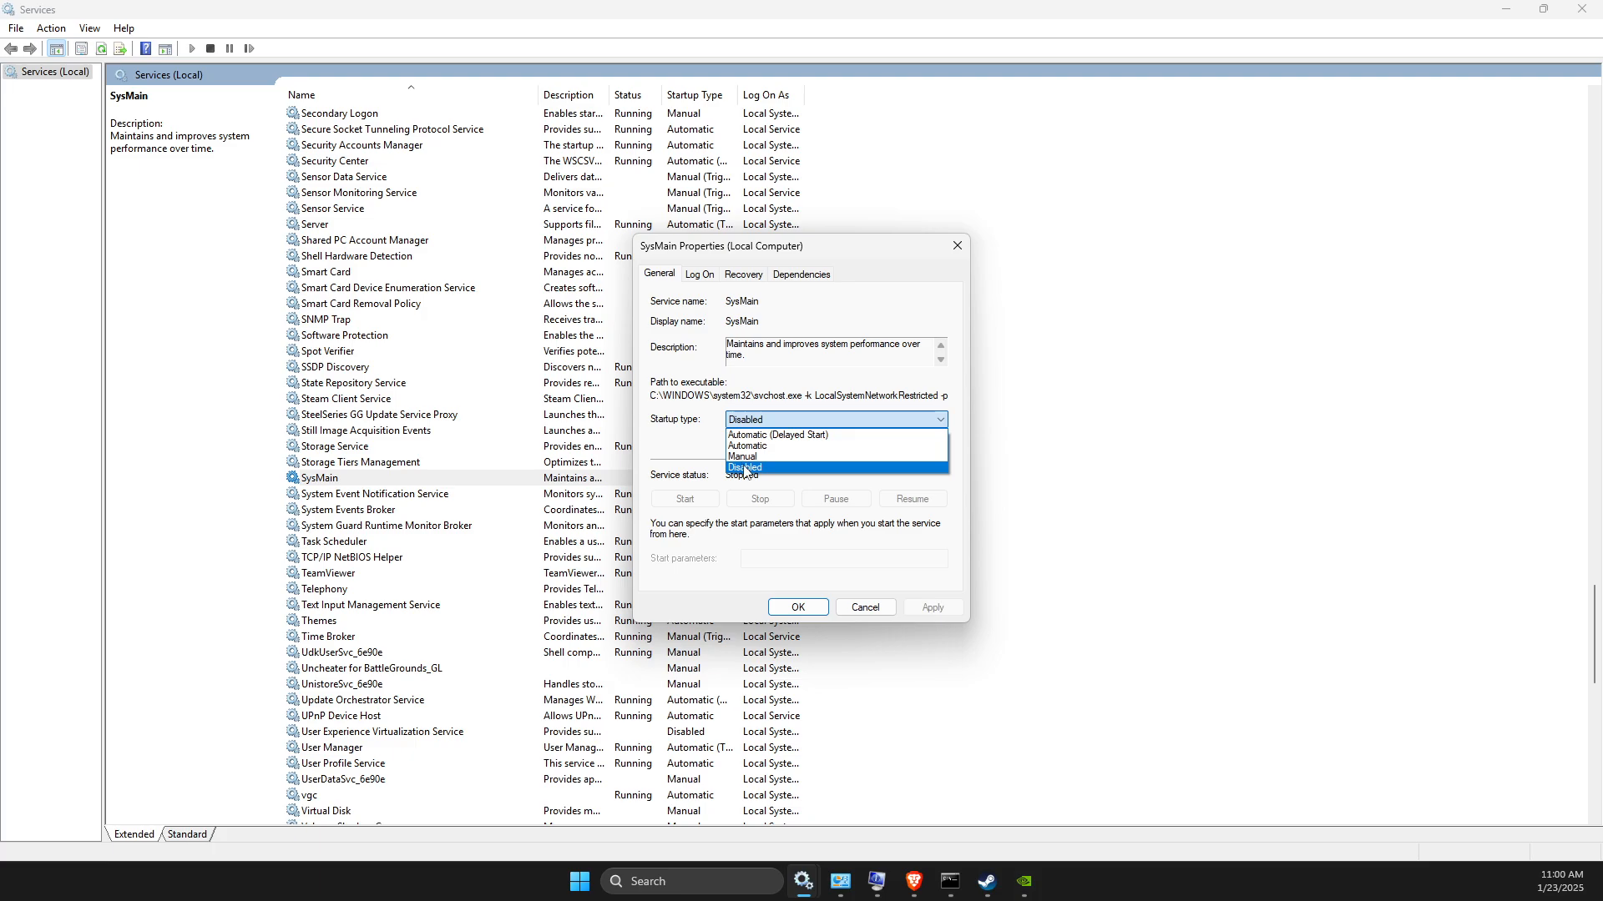
pyautogui.click(743, 467)
pyautogui.click(798, 607)
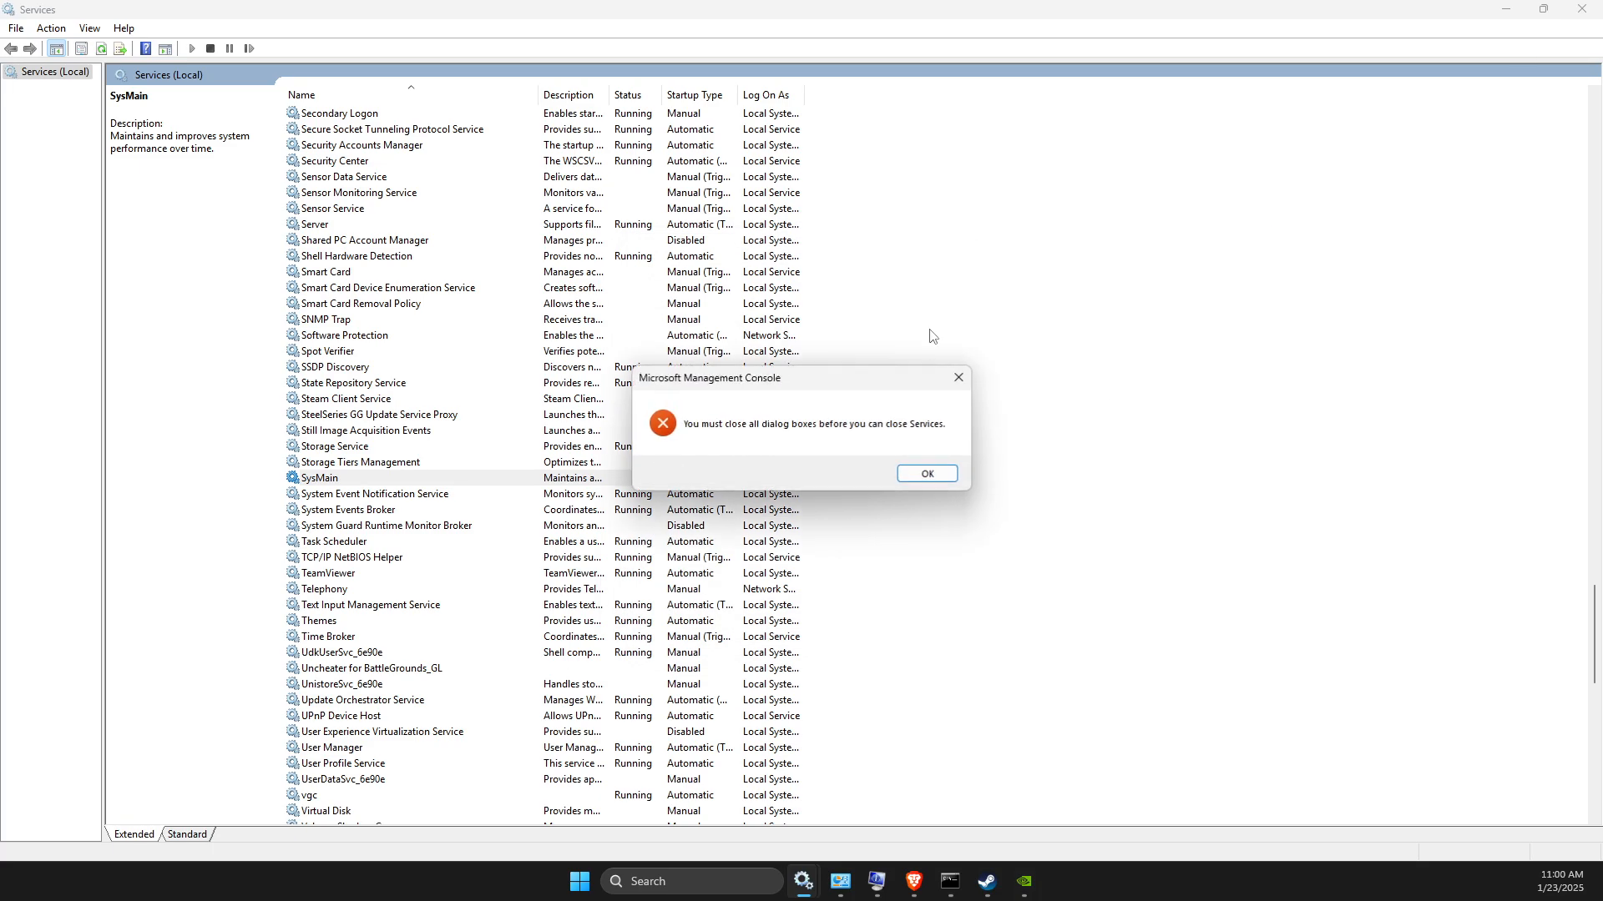
pyautogui.click(906, 469)
pyautogui.click(1598, 9)
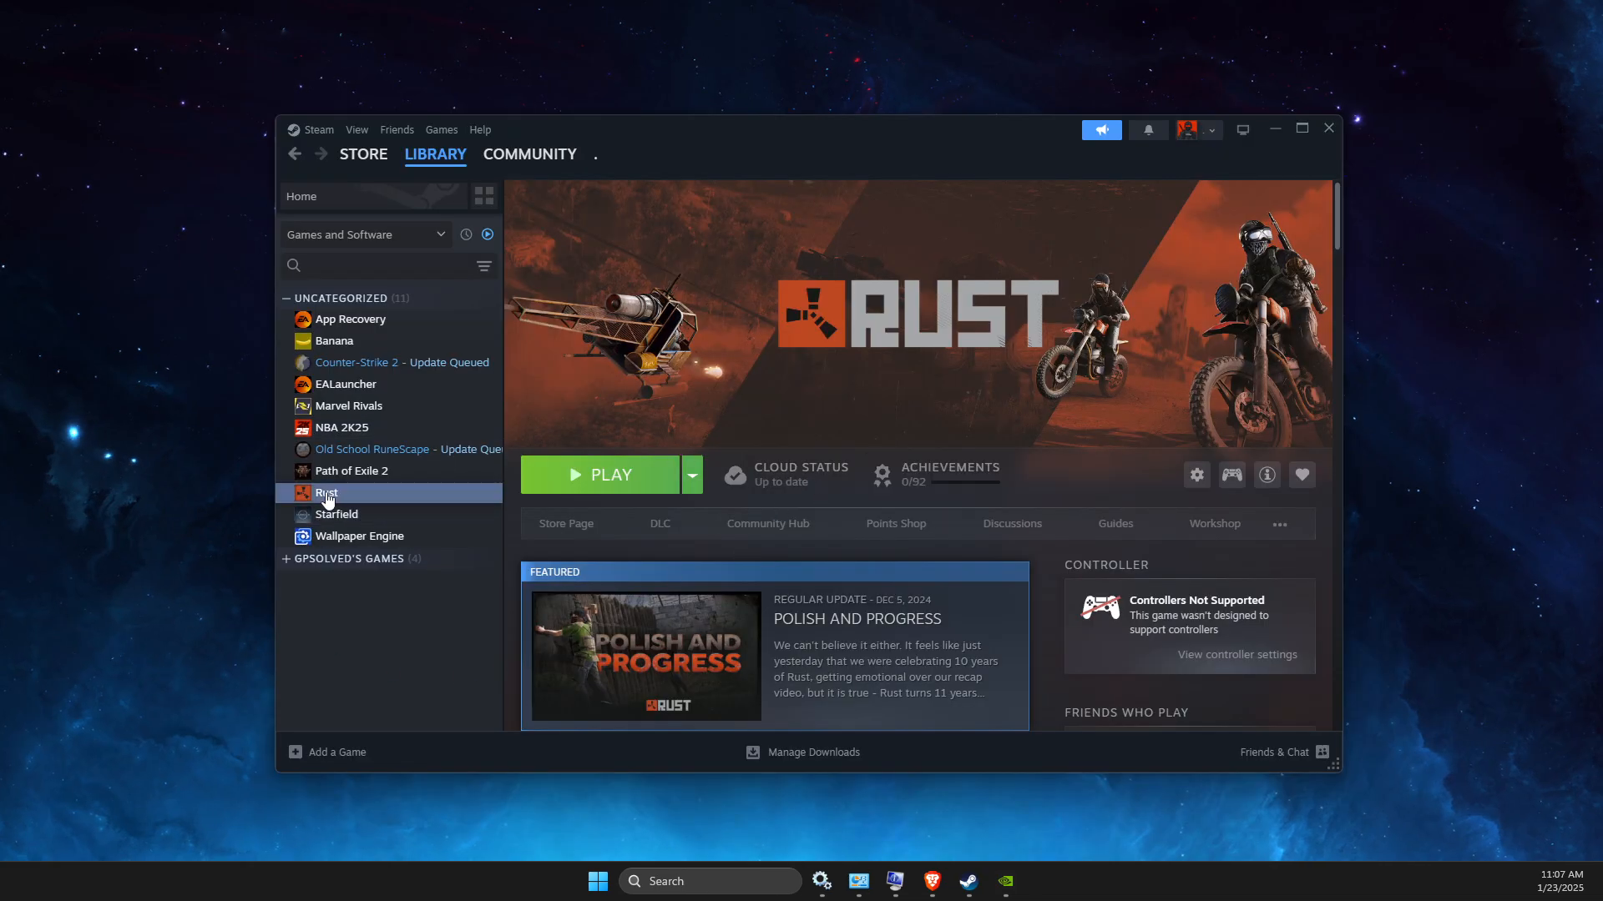
# Step: Switch to Steam, check Rust's launch options in its properties, and browse to the game's installation folder
pyautogui.rightClick(327, 494)
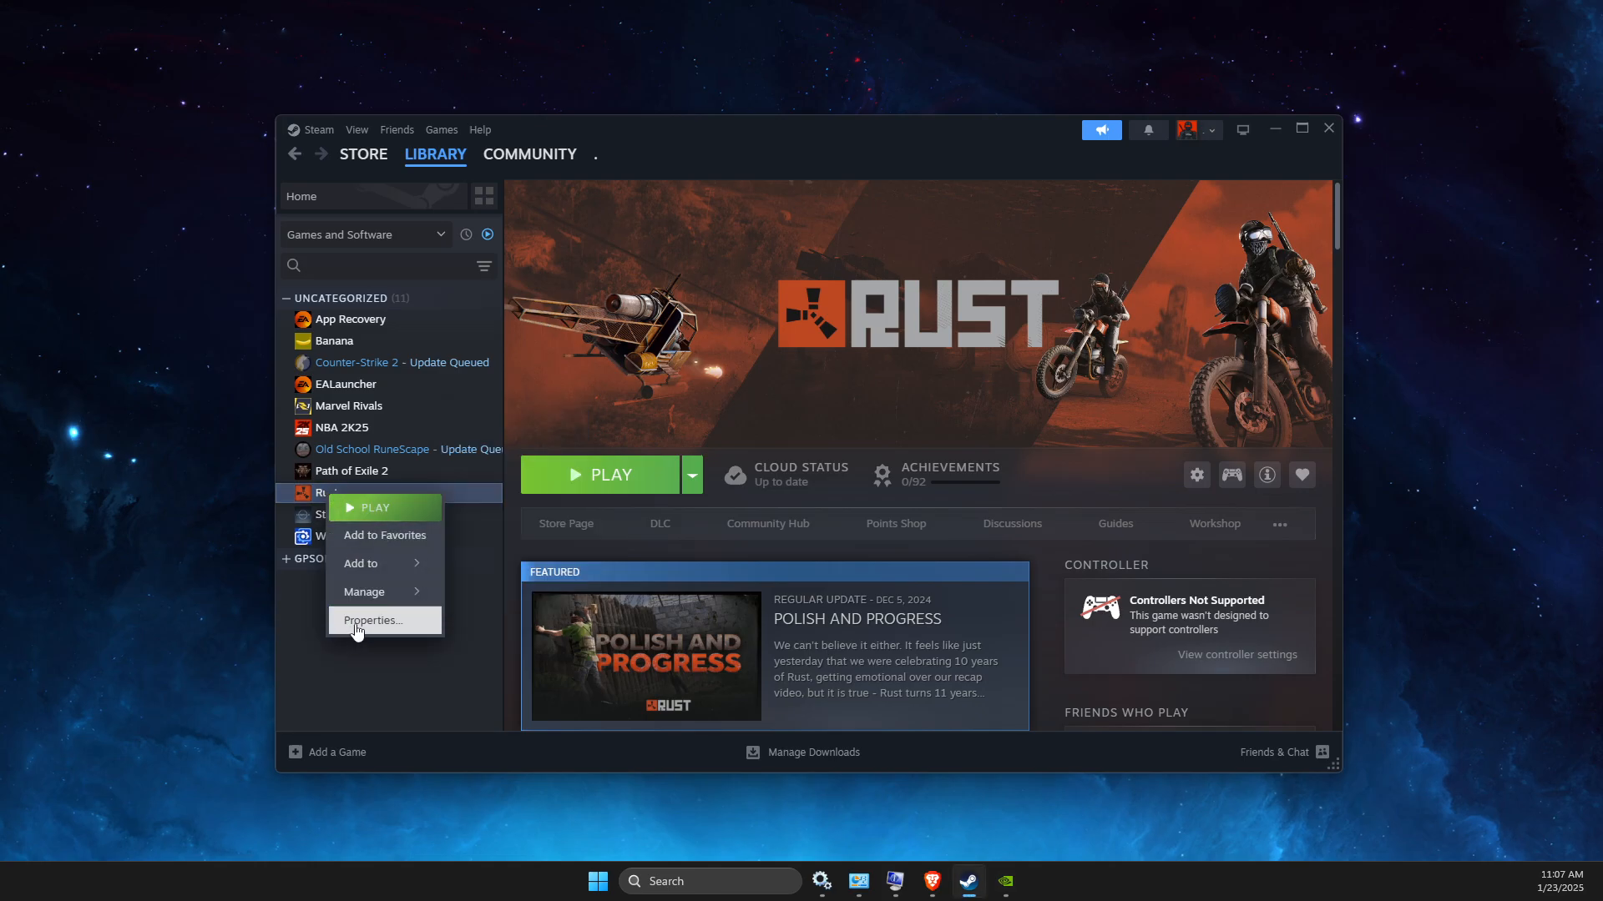
pyautogui.click(357, 619)
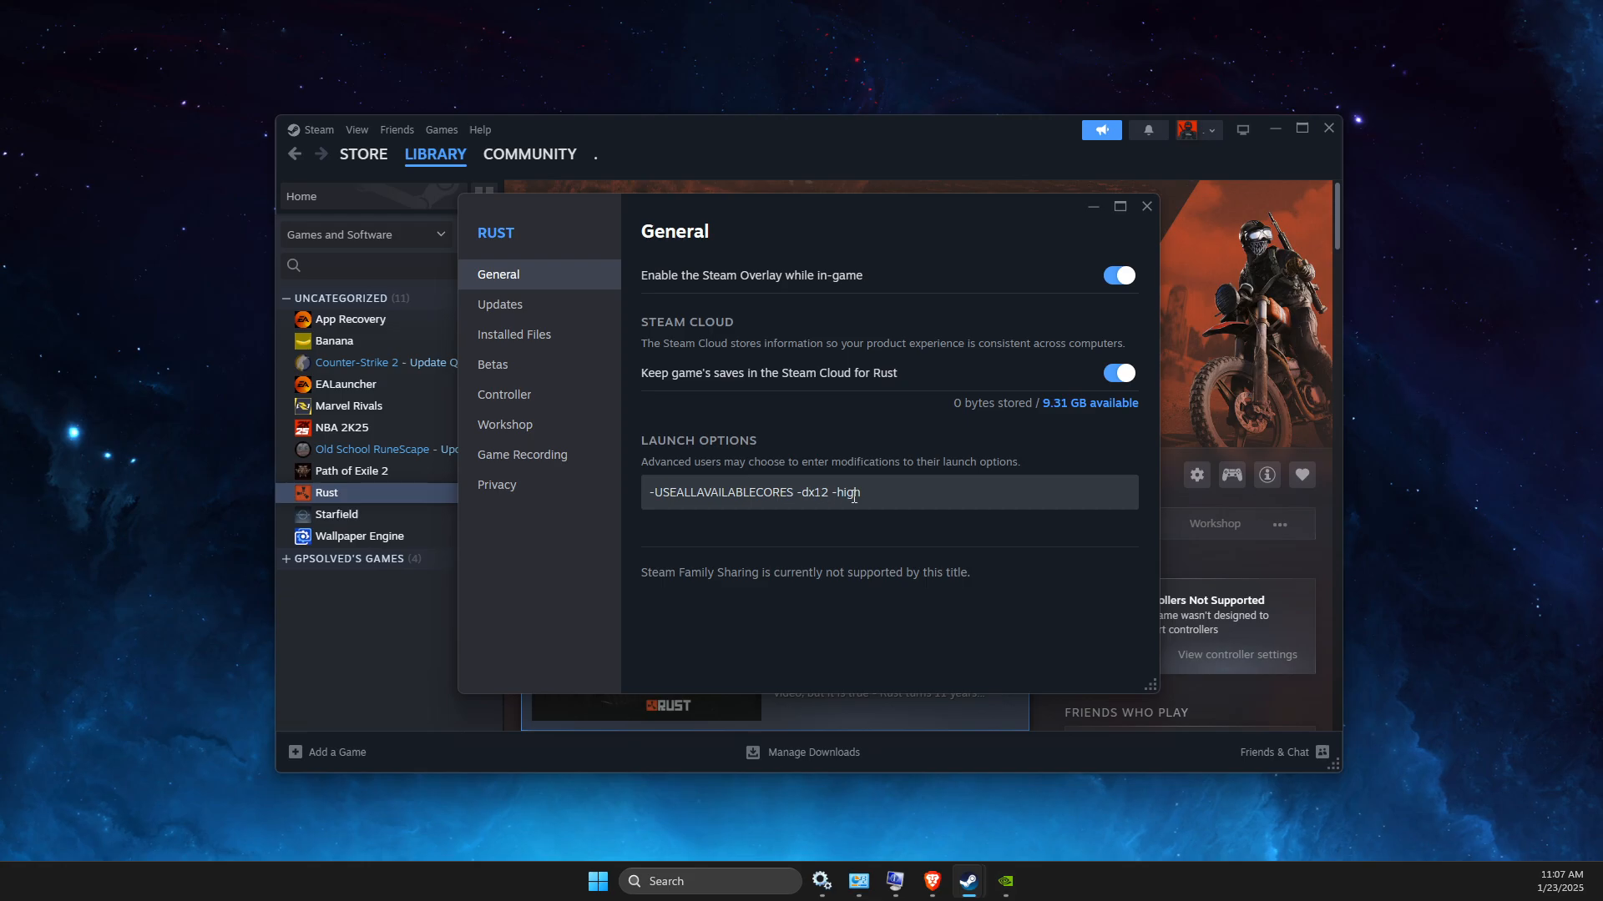
pyautogui.click(521, 336)
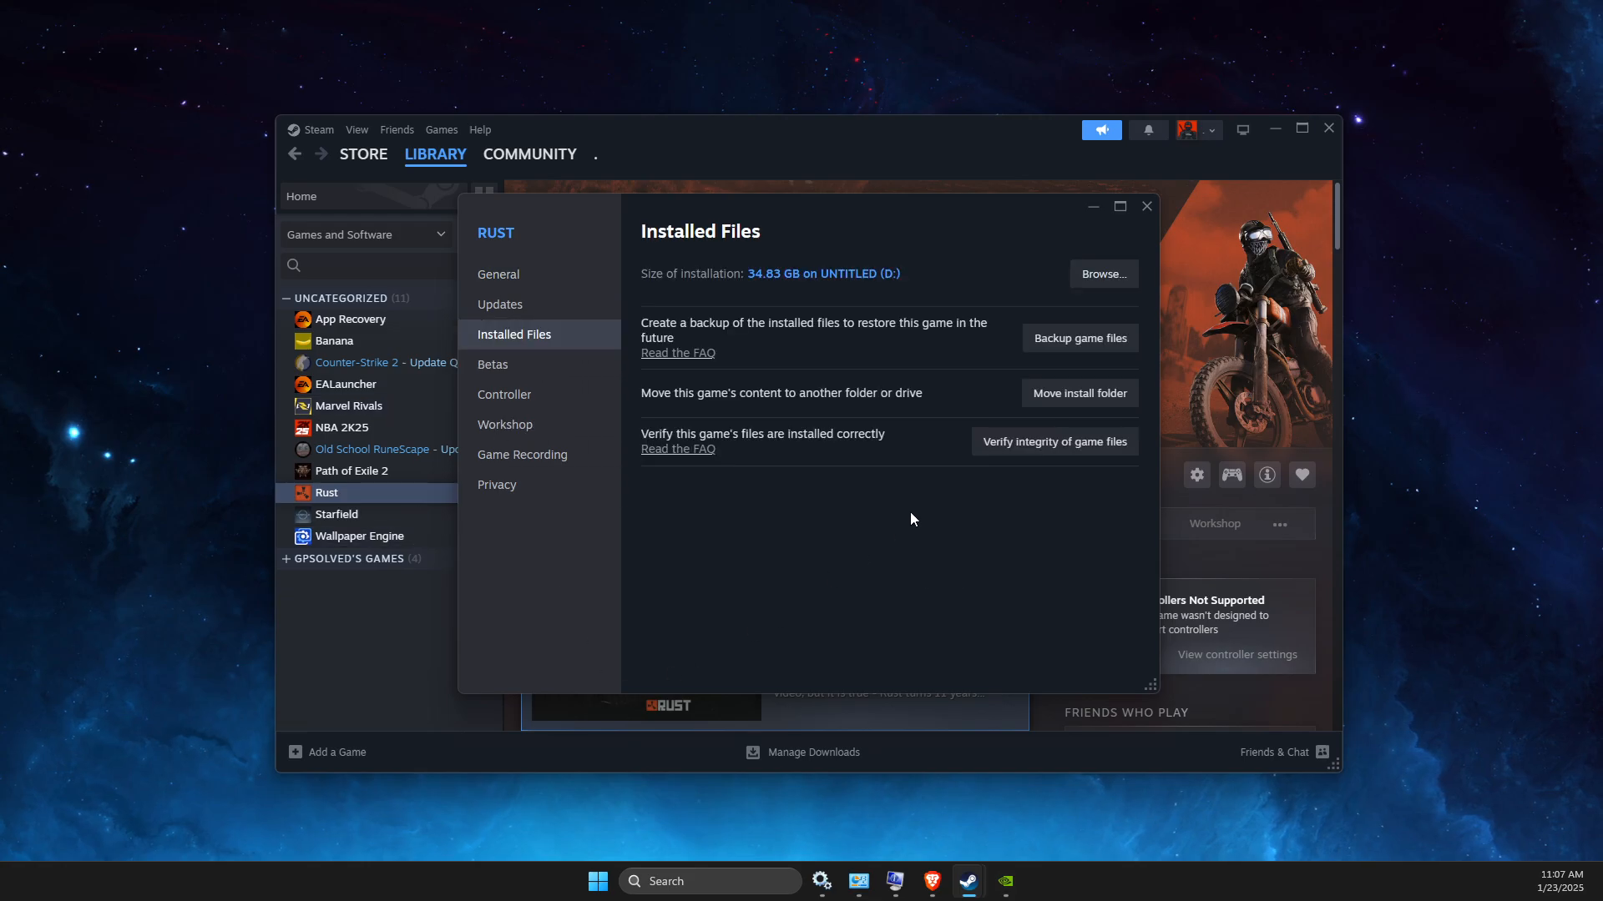
pyautogui.click(1085, 281)
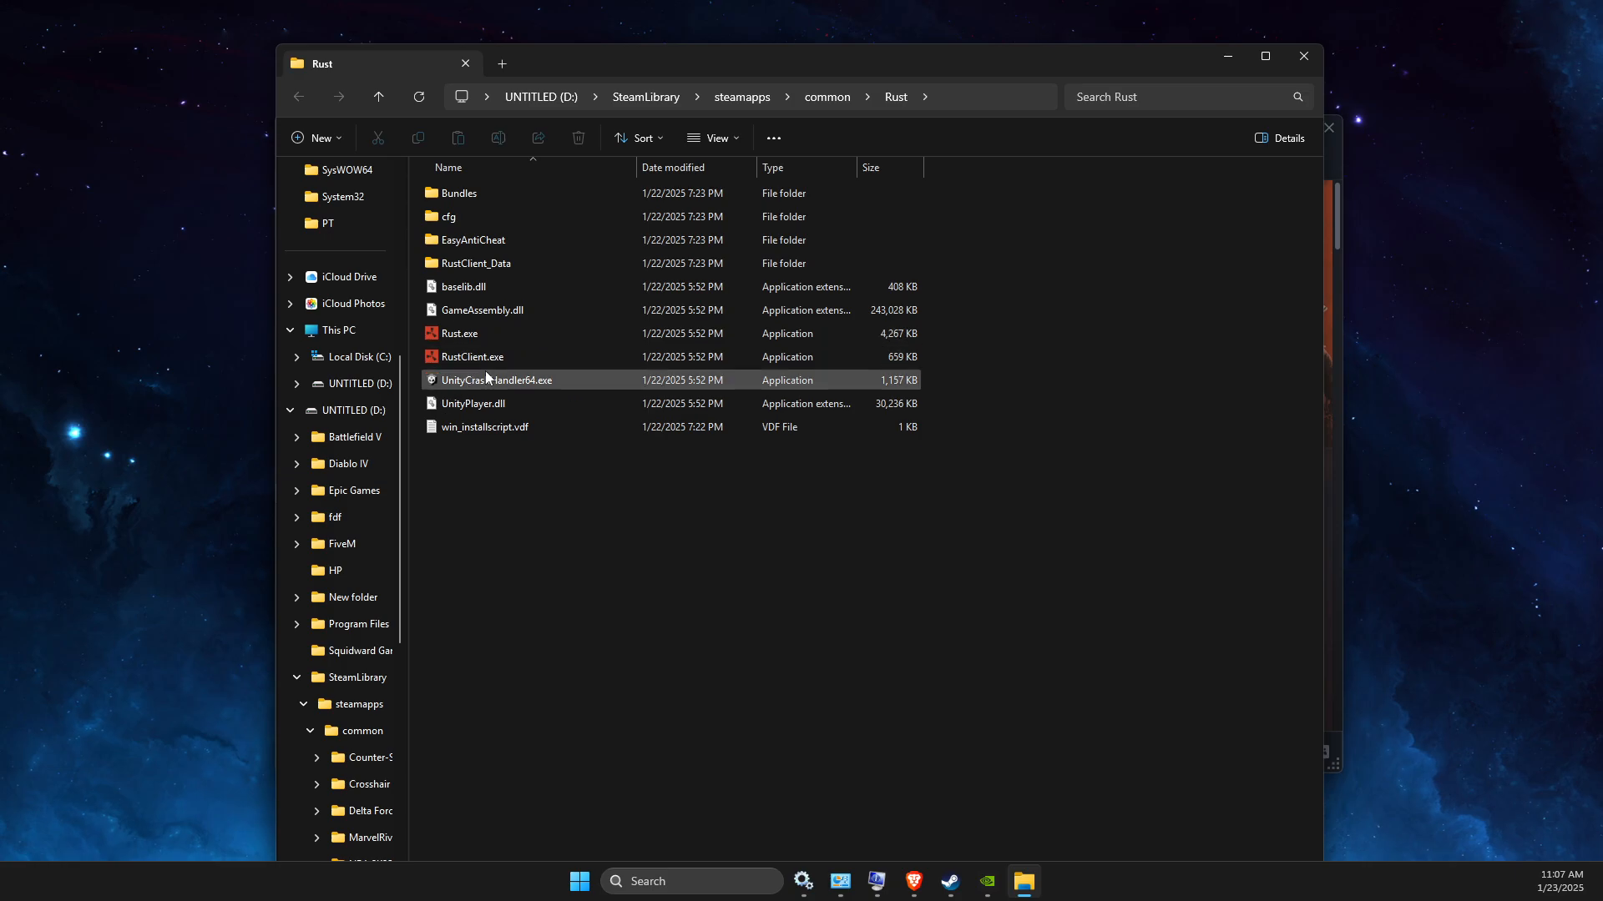
# Step: Disable fullscreen optimizations for Rust.exe and override its high DPI scaling behavior with scaling performed by Application
pyautogui.rightClick(478, 337)
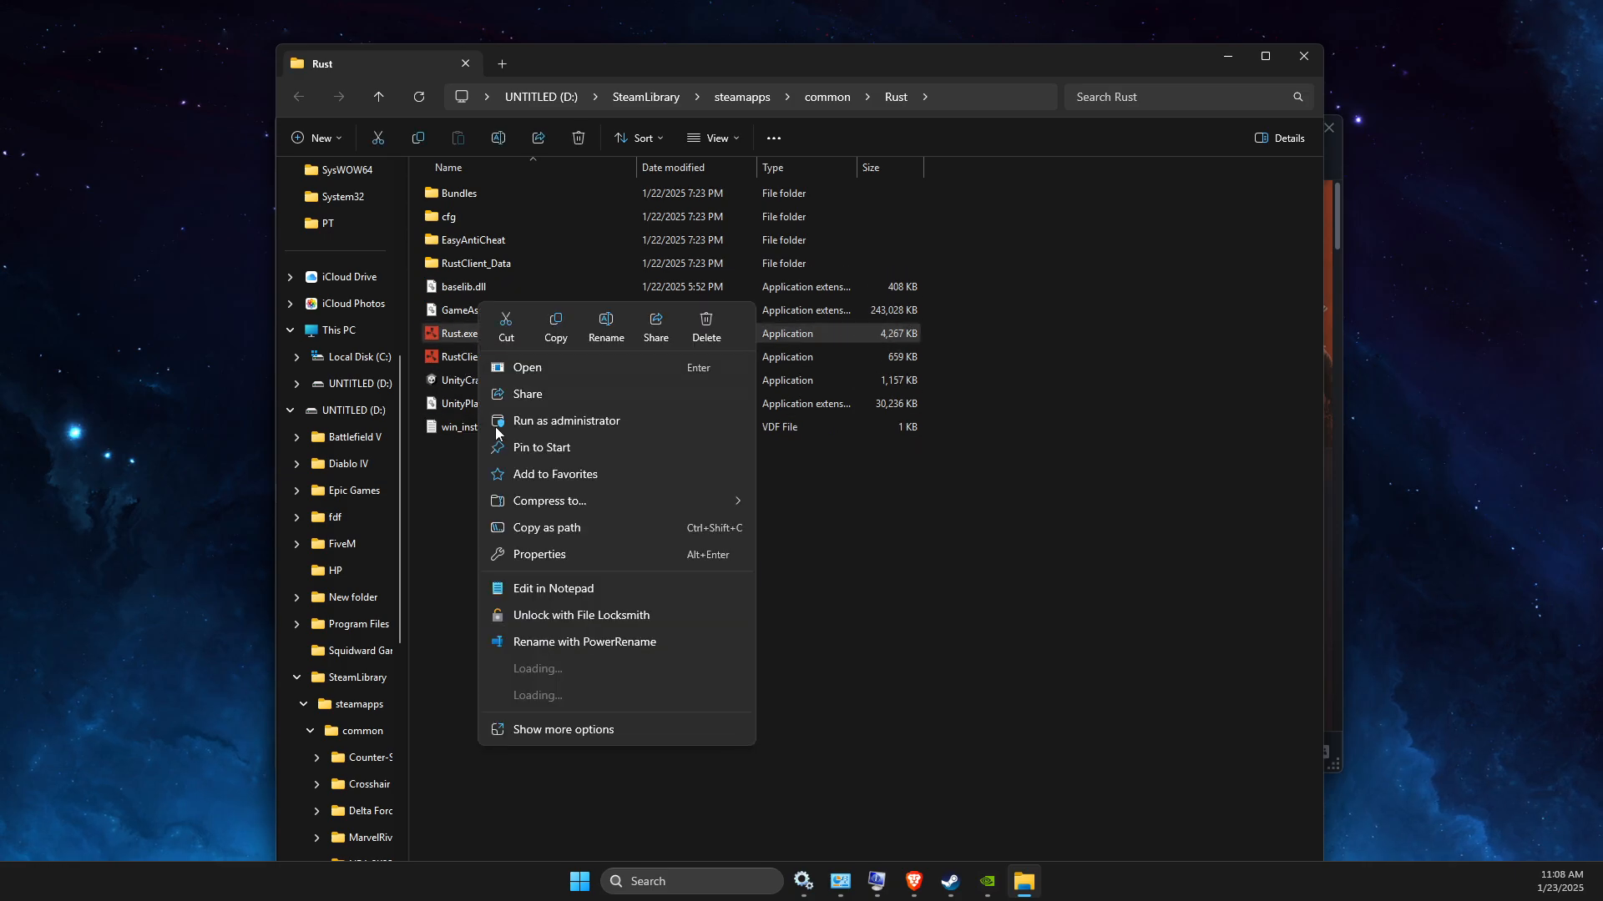
pyautogui.click(551, 729)
pyautogui.click(526, 739)
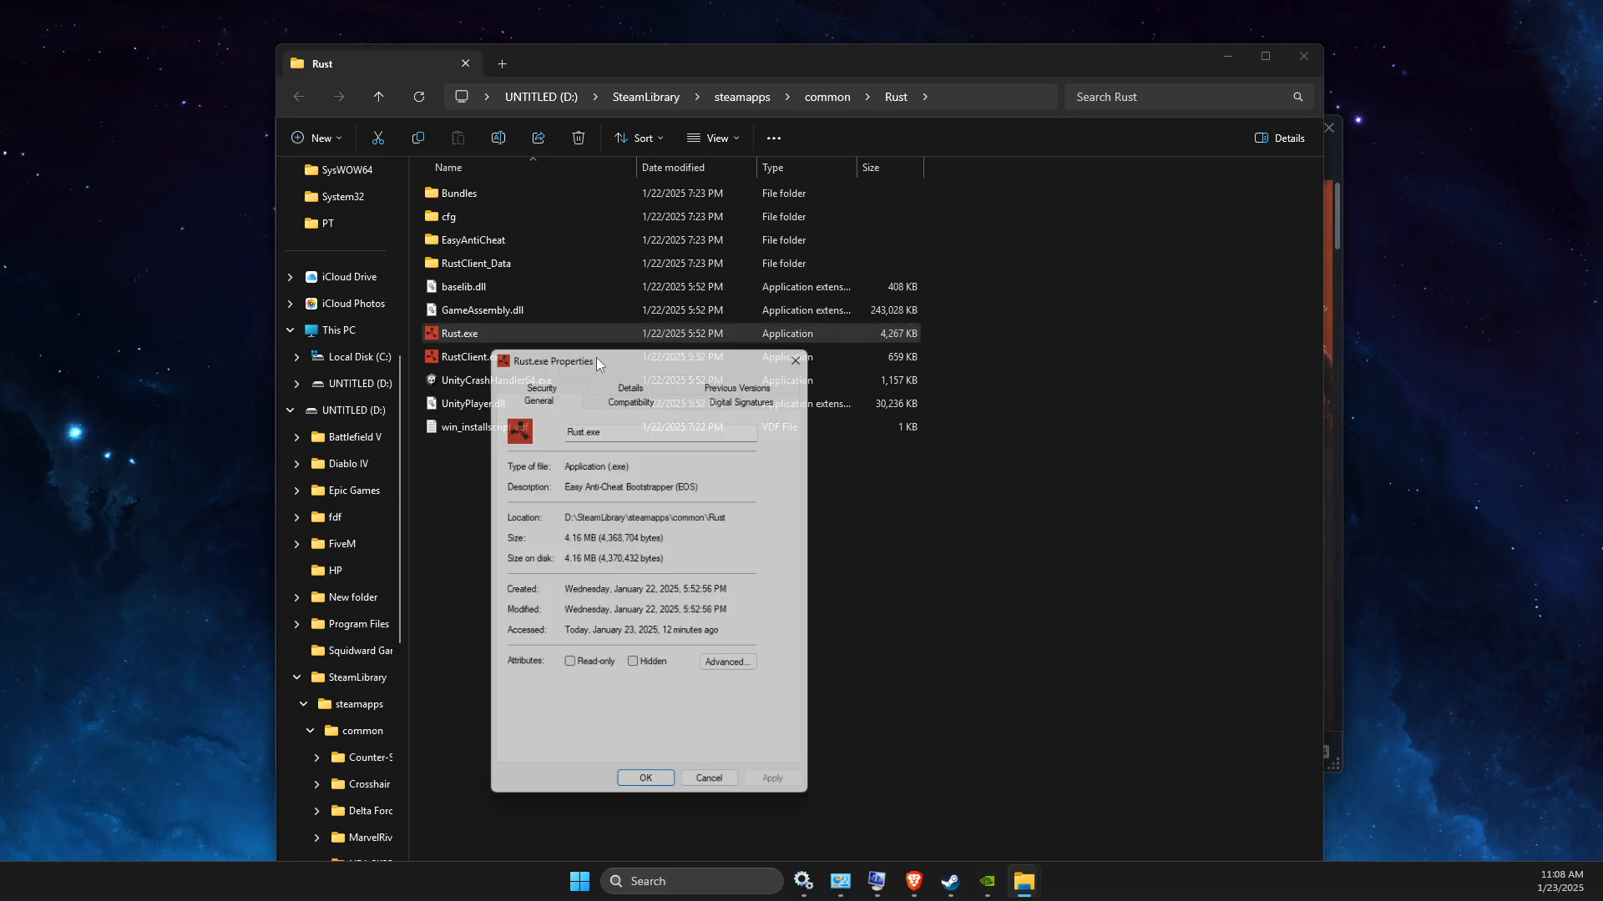
pyautogui.click(636, 393)
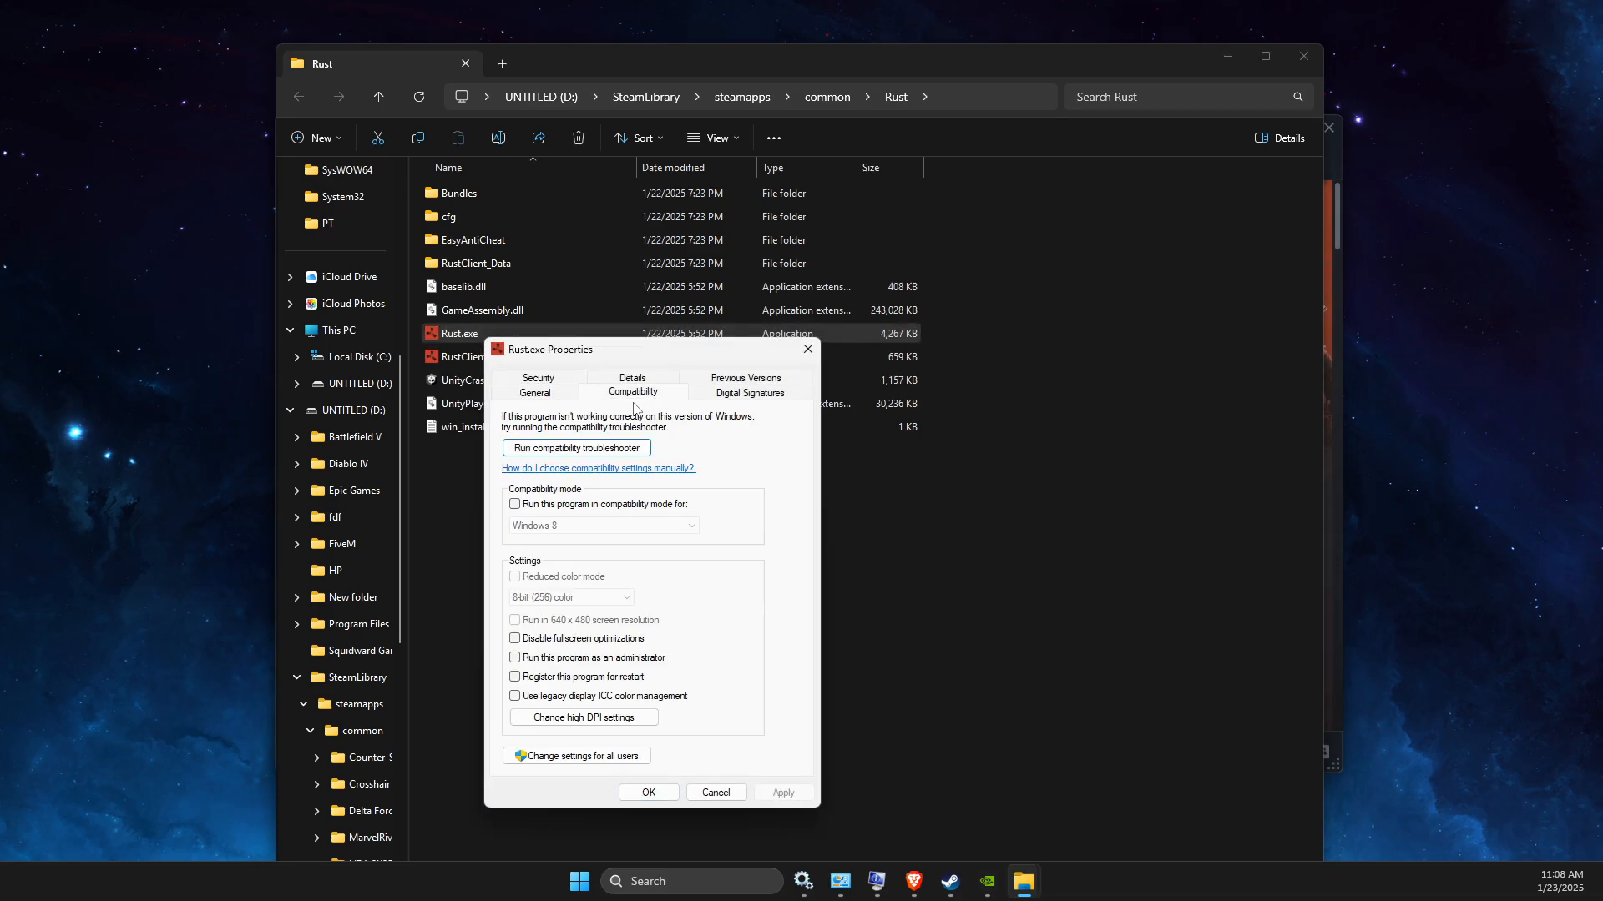
pyautogui.click(514, 639)
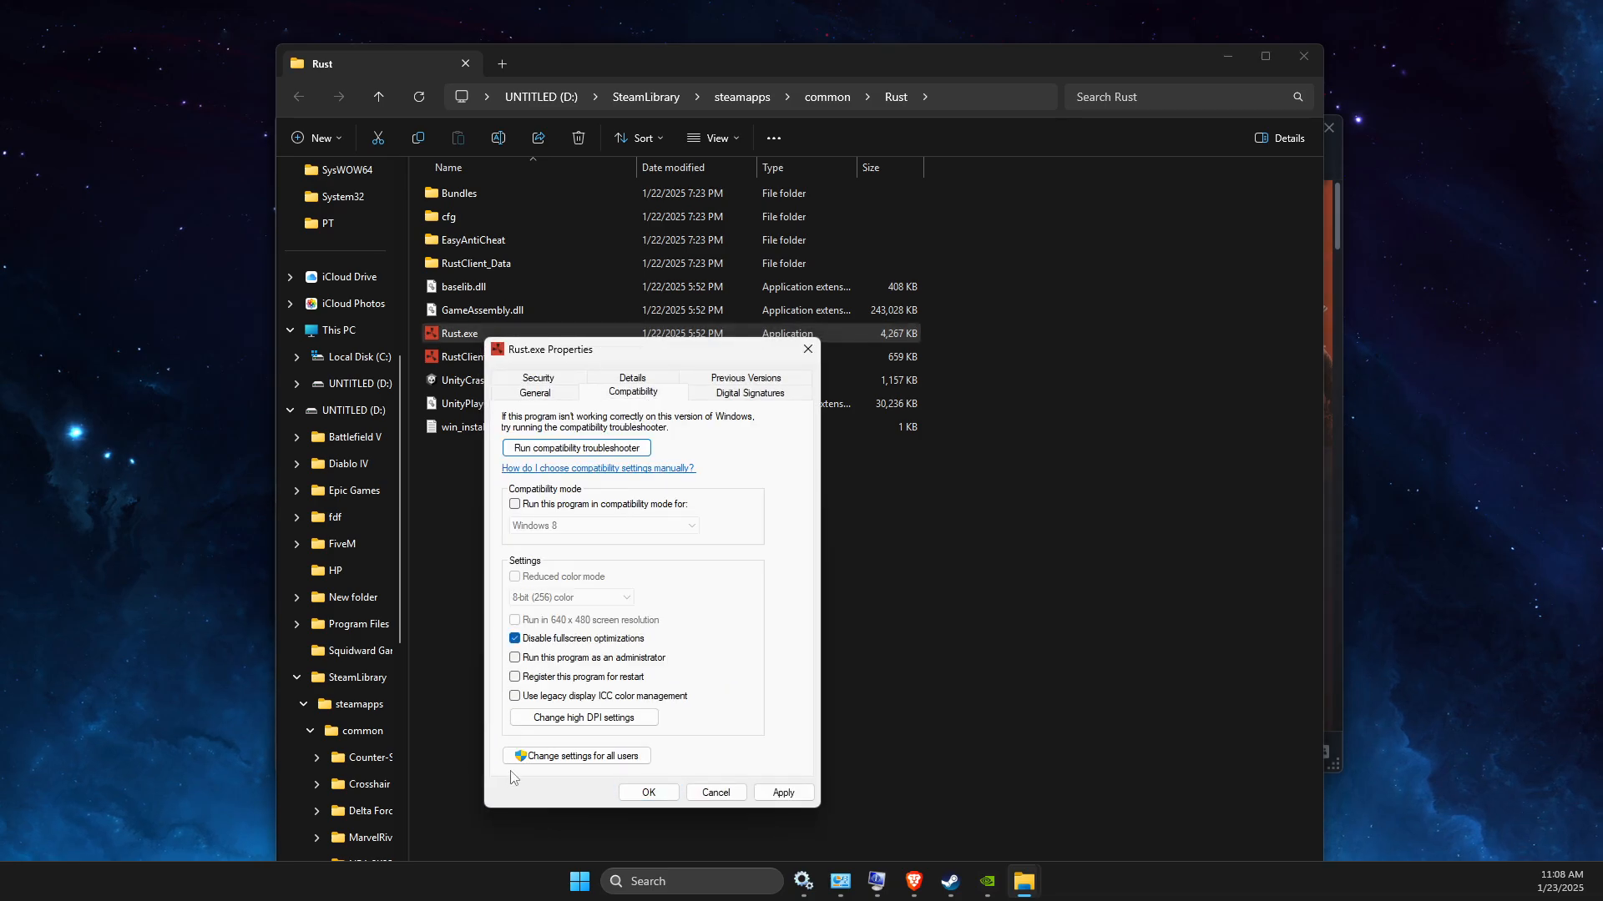
pyautogui.click(580, 719)
pyautogui.click(577, 678)
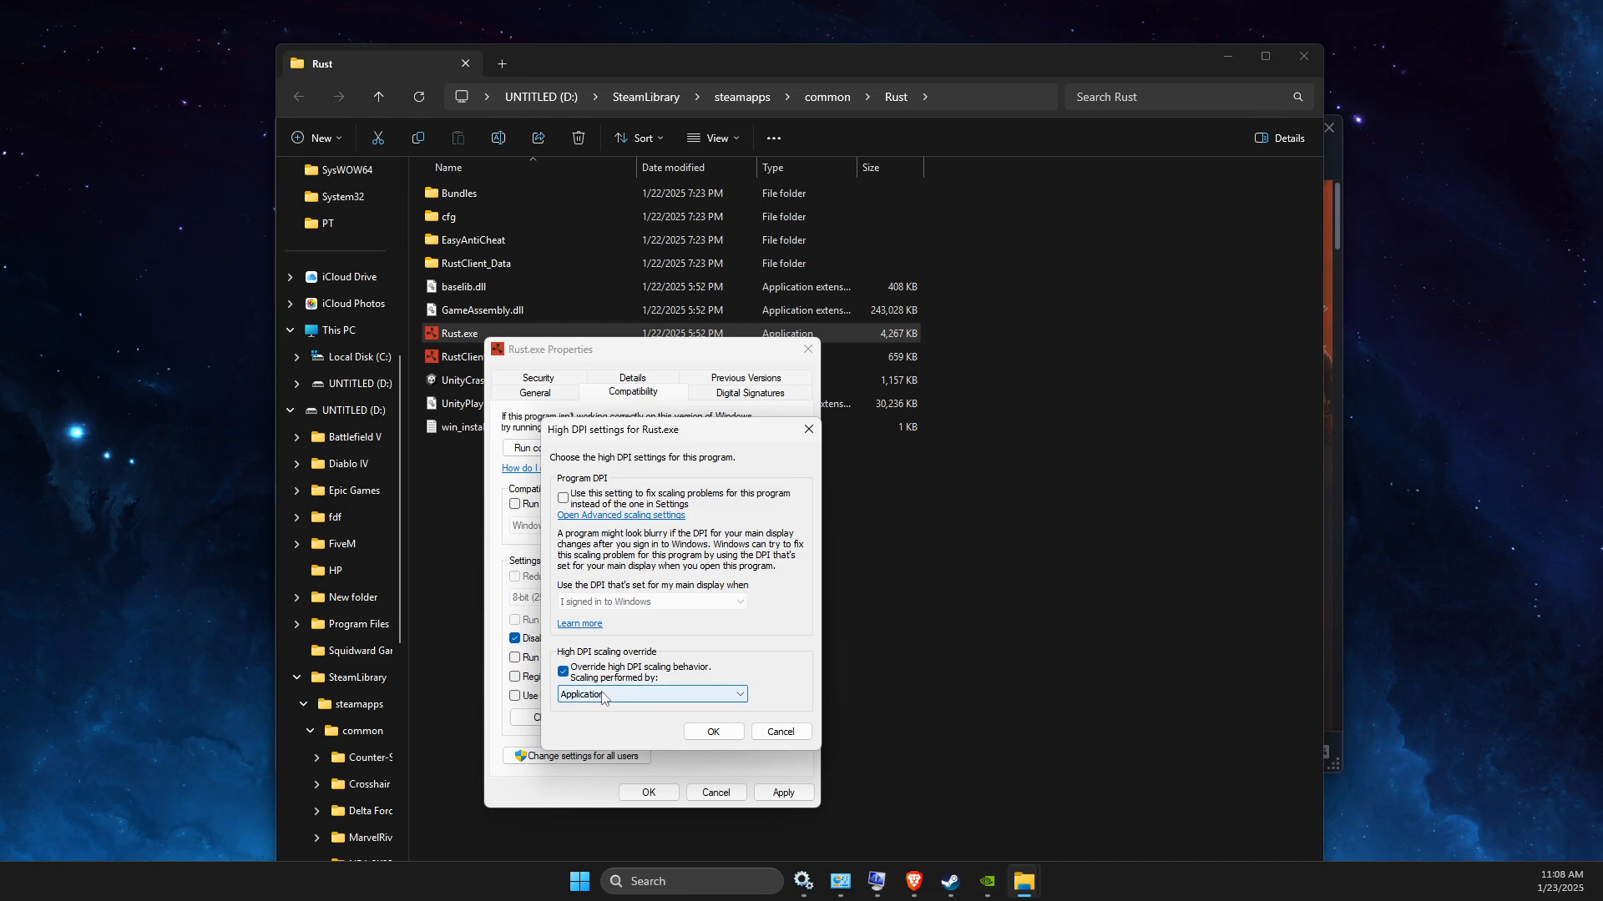
pyautogui.click(713, 731)
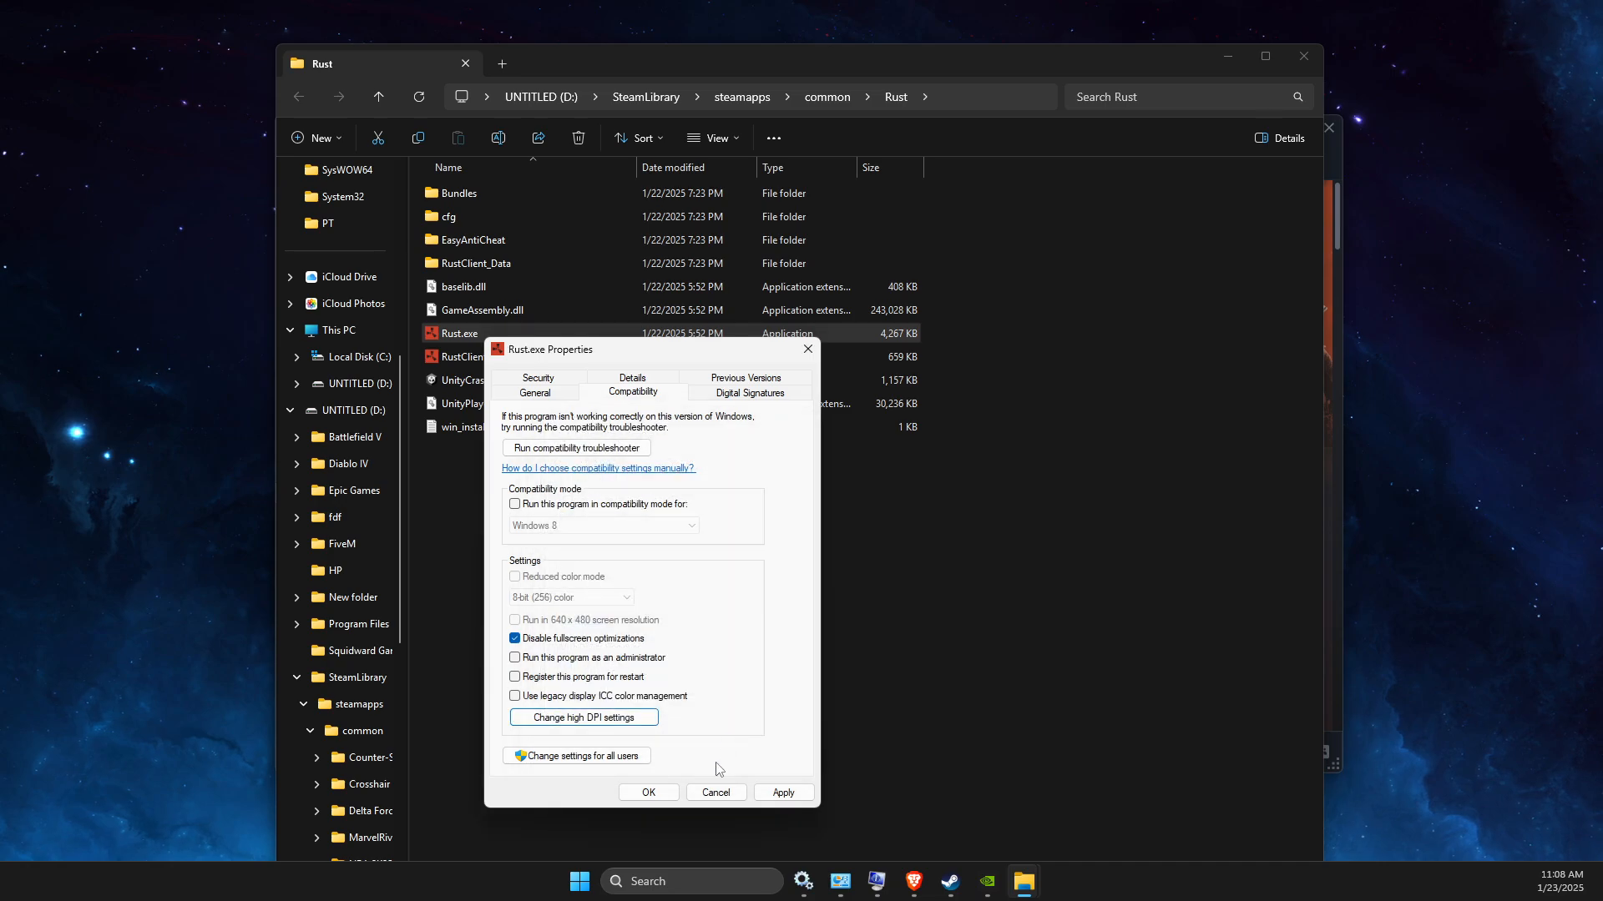
pyautogui.click(648, 792)
# Step: Disable fullscreen optimizations for RustClient.exe and override its high DPI scaling behavior with scaling performed by Application
pyautogui.rightClick(456, 358)
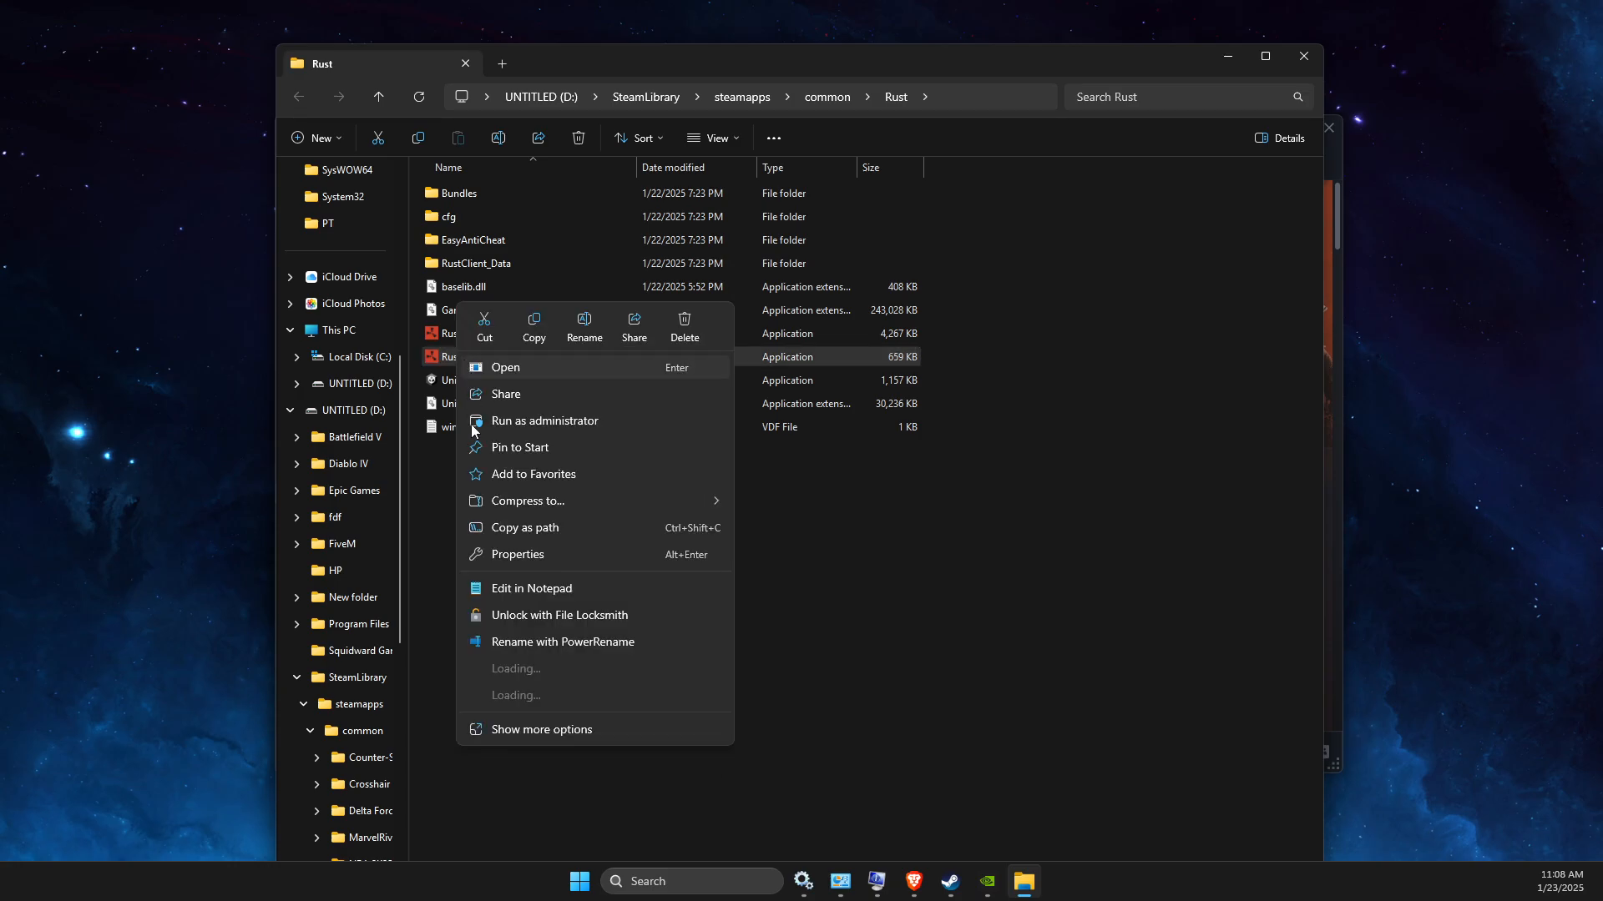
pyautogui.click(504, 733)
pyautogui.click(509, 762)
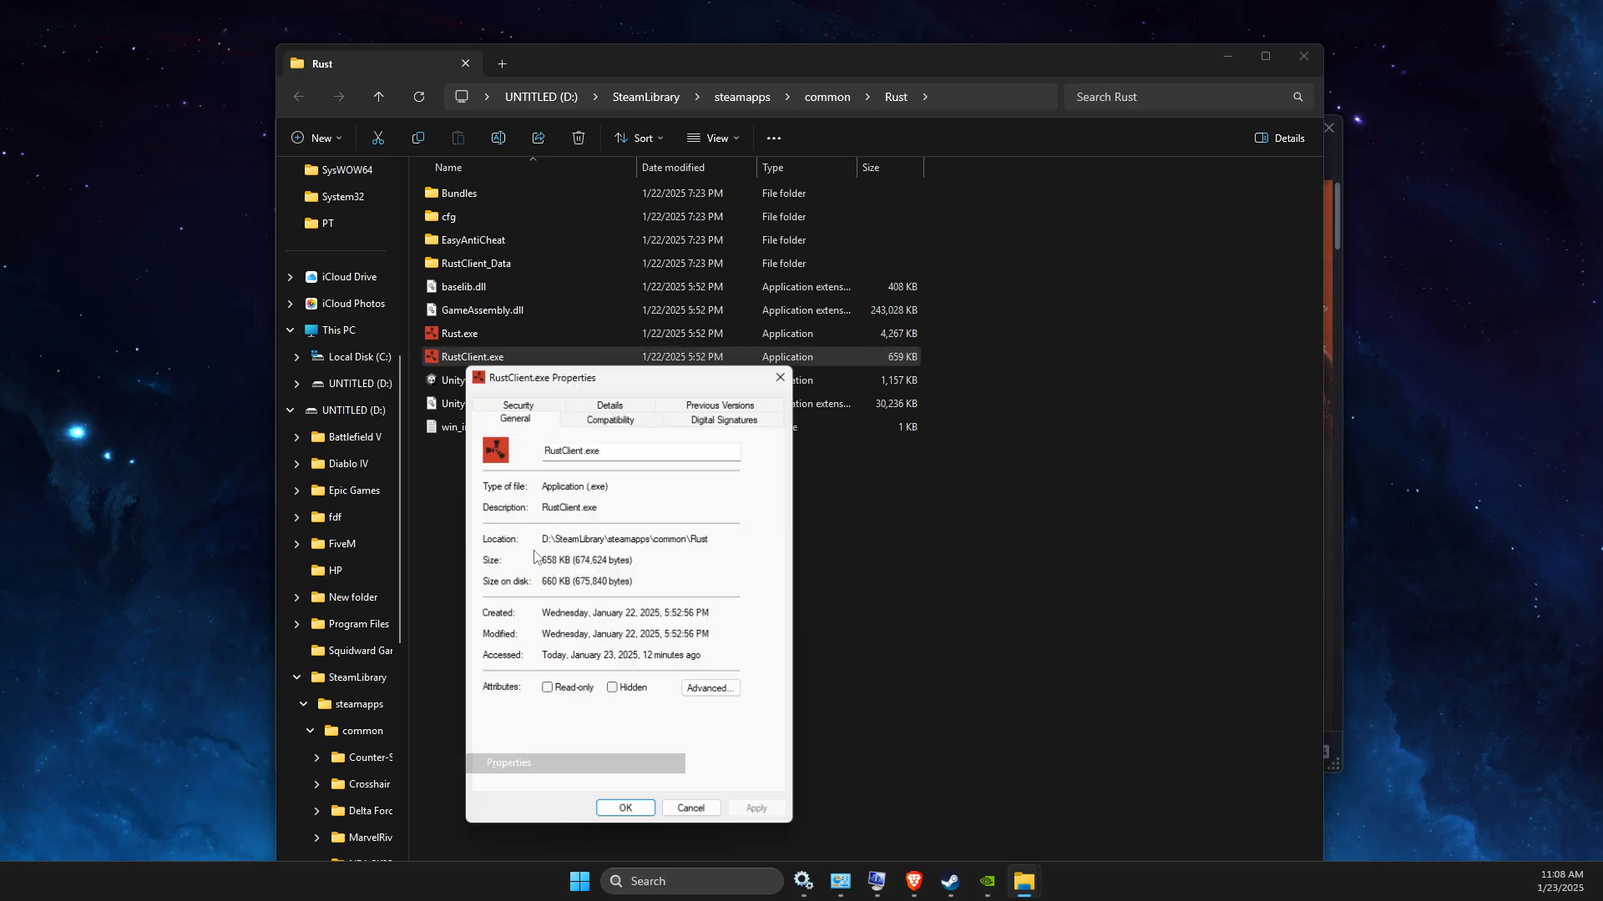
pyautogui.click(611, 415)
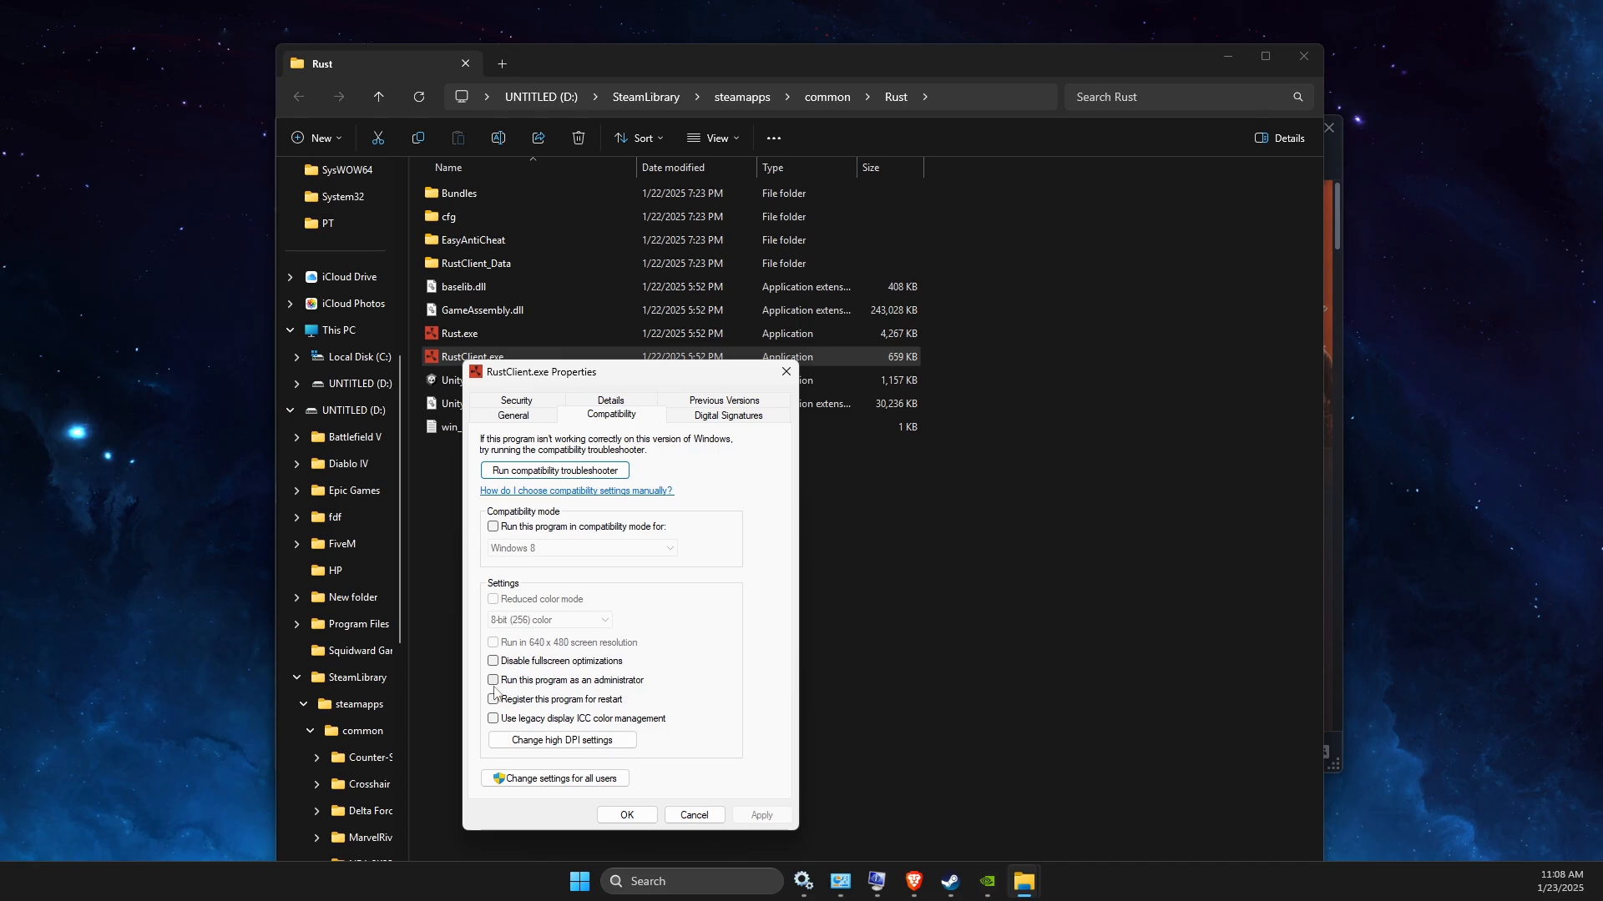
pyautogui.click(492, 661)
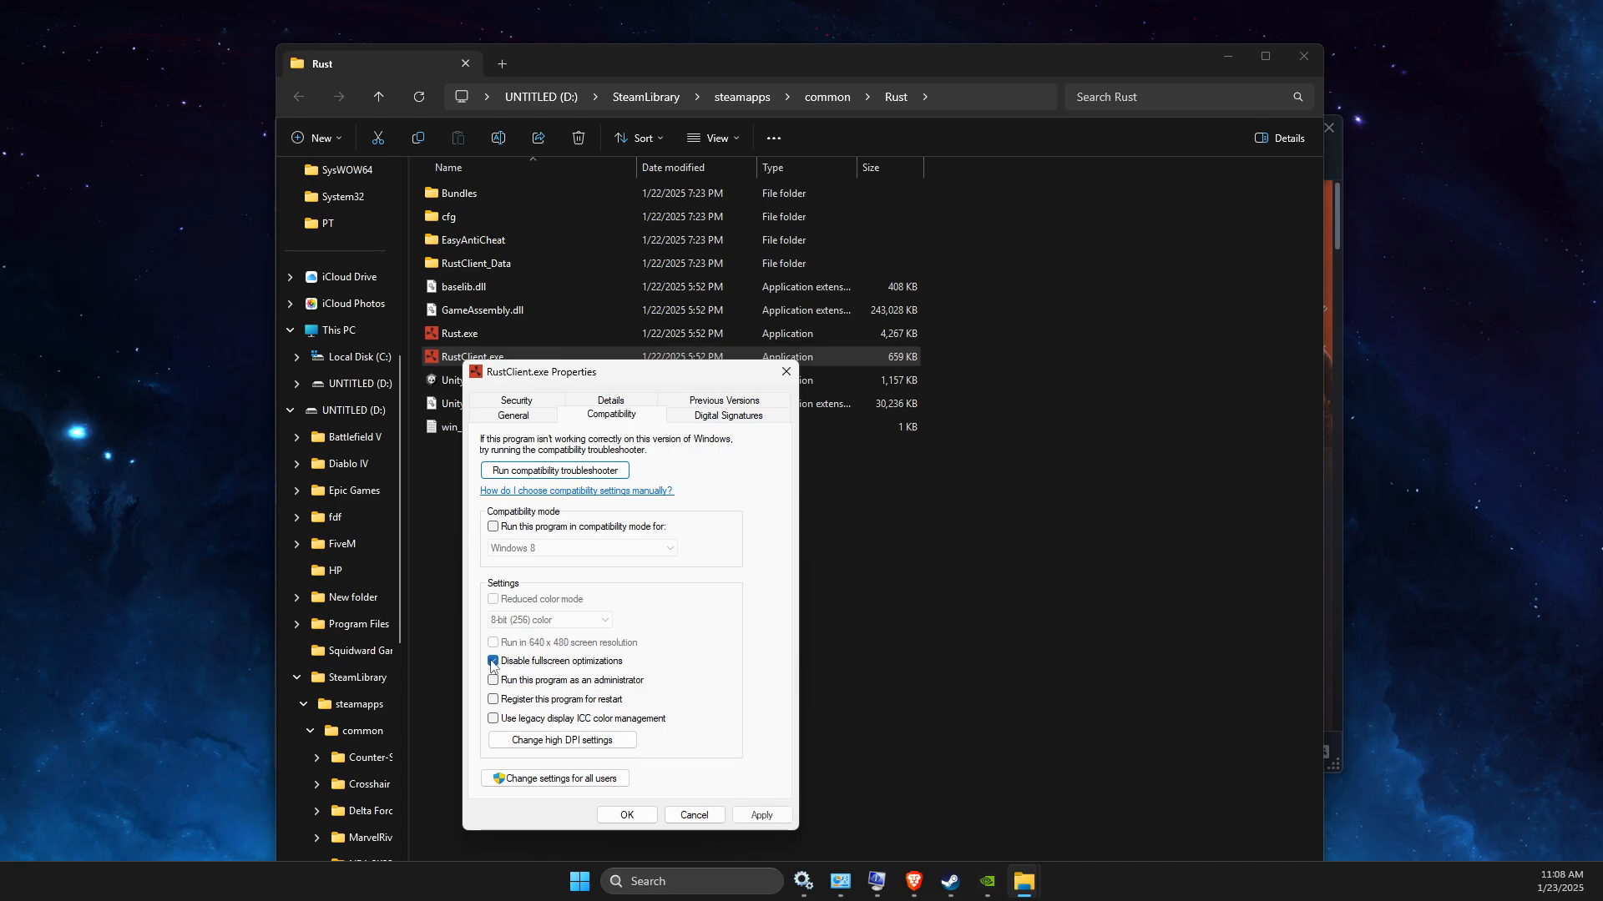
pyautogui.click(562, 740)
pyautogui.click(542, 694)
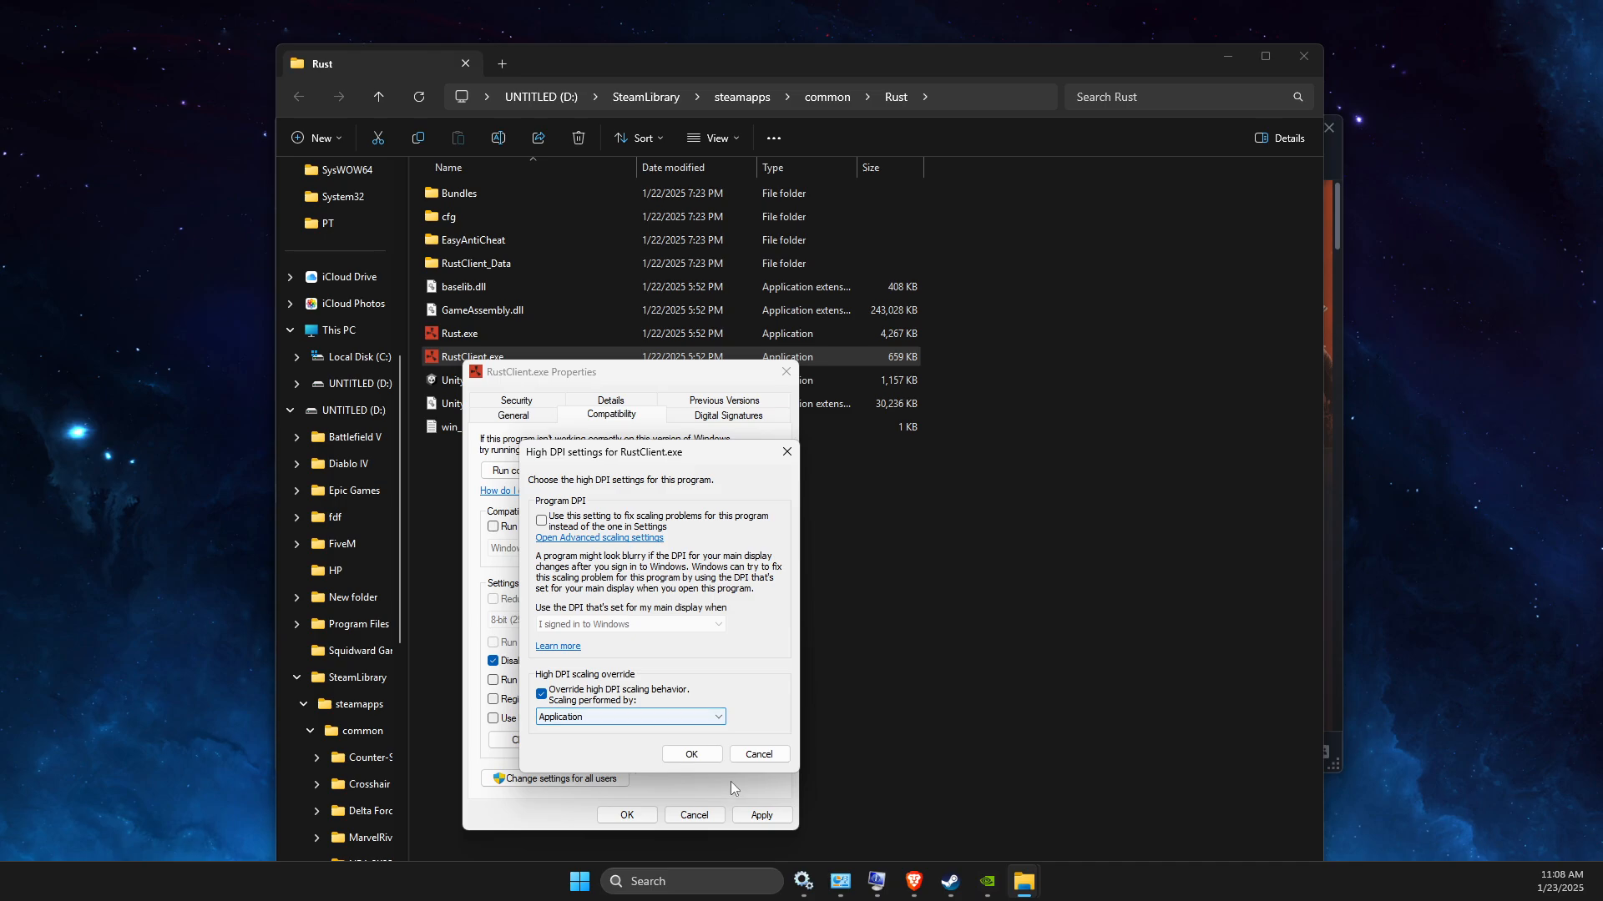
pyautogui.click(711, 756)
pyautogui.click(651, 816)
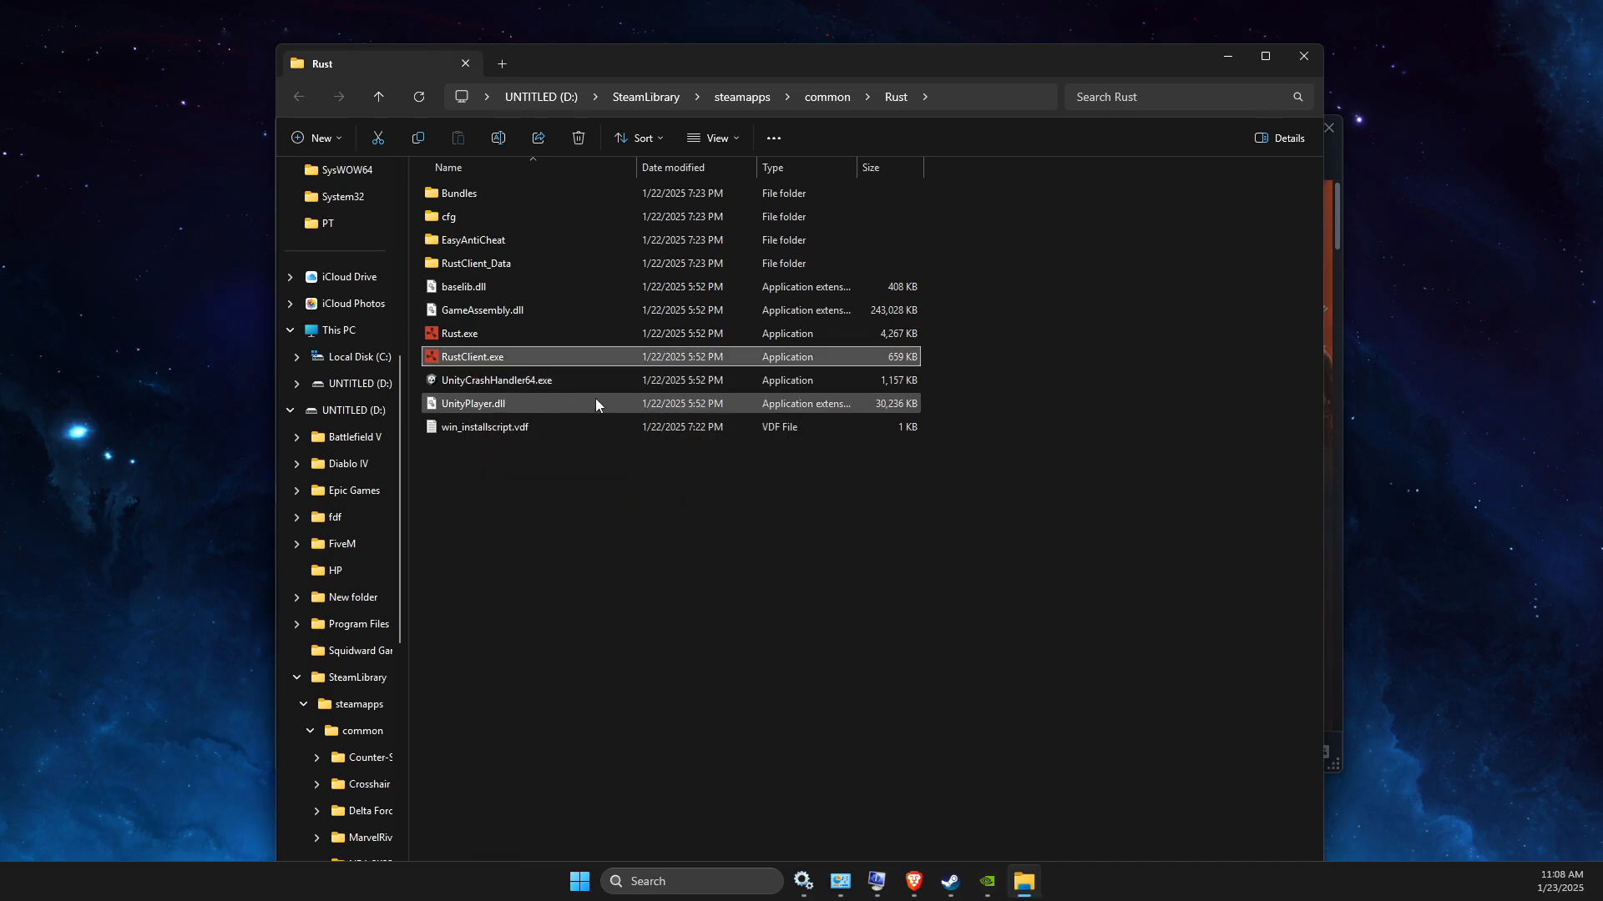
# Step: Copy the Rust folder's path, then clear the desktop by closing Rust's properties and minimizing File Explorer and Steam
pyautogui.click(959, 98)
pyautogui.rightClick(816, 100)
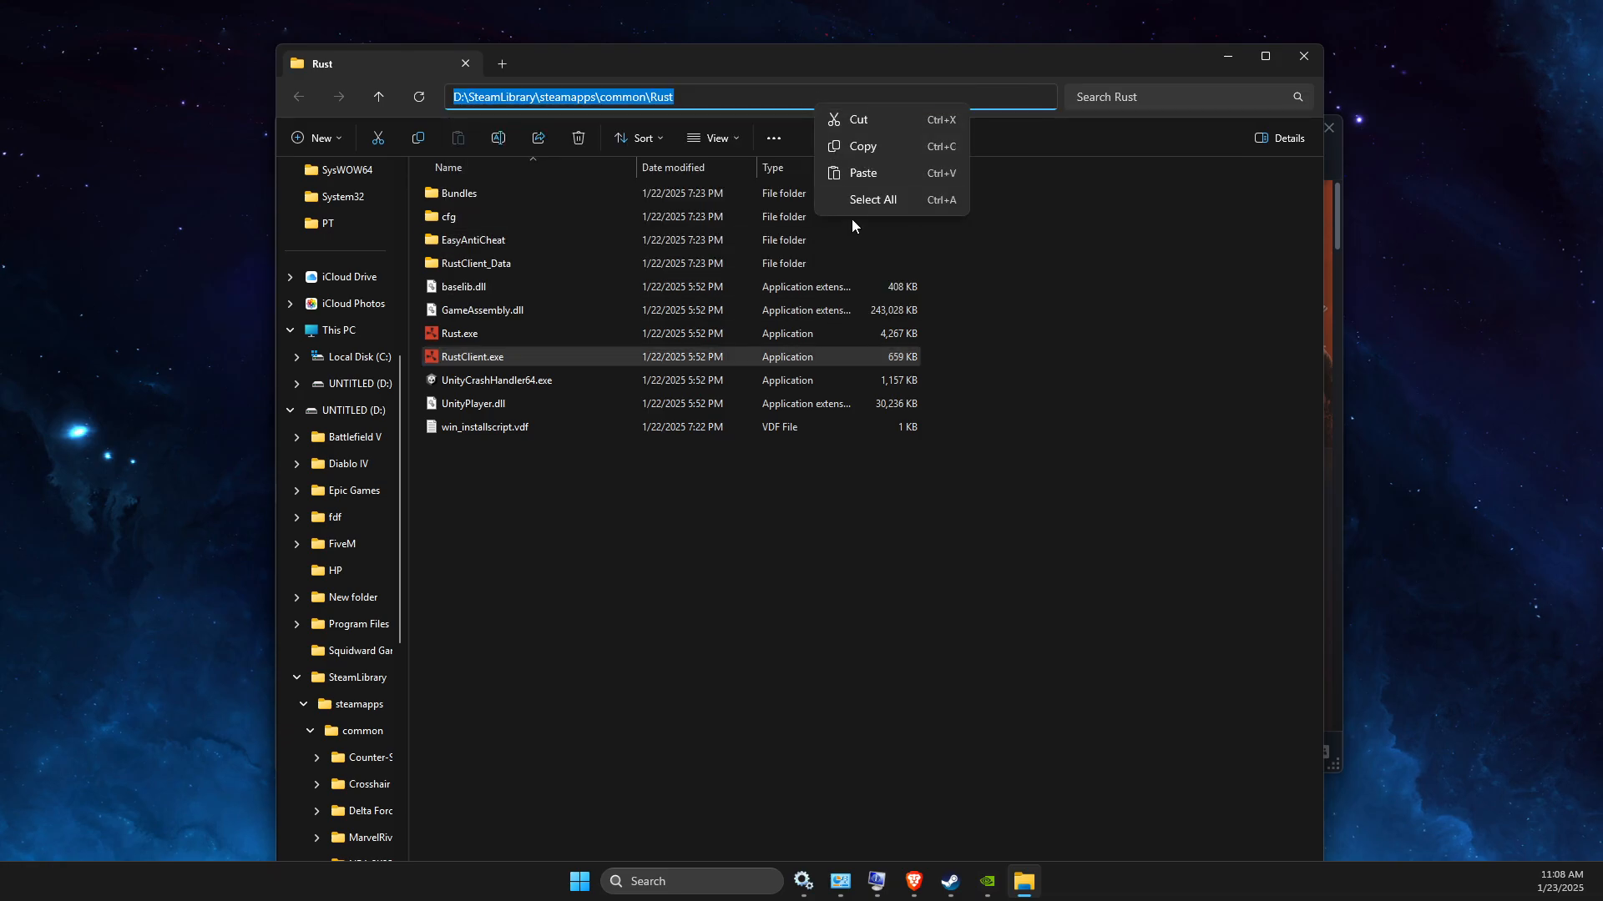
pyautogui.click(863, 146)
pyautogui.click(1226, 58)
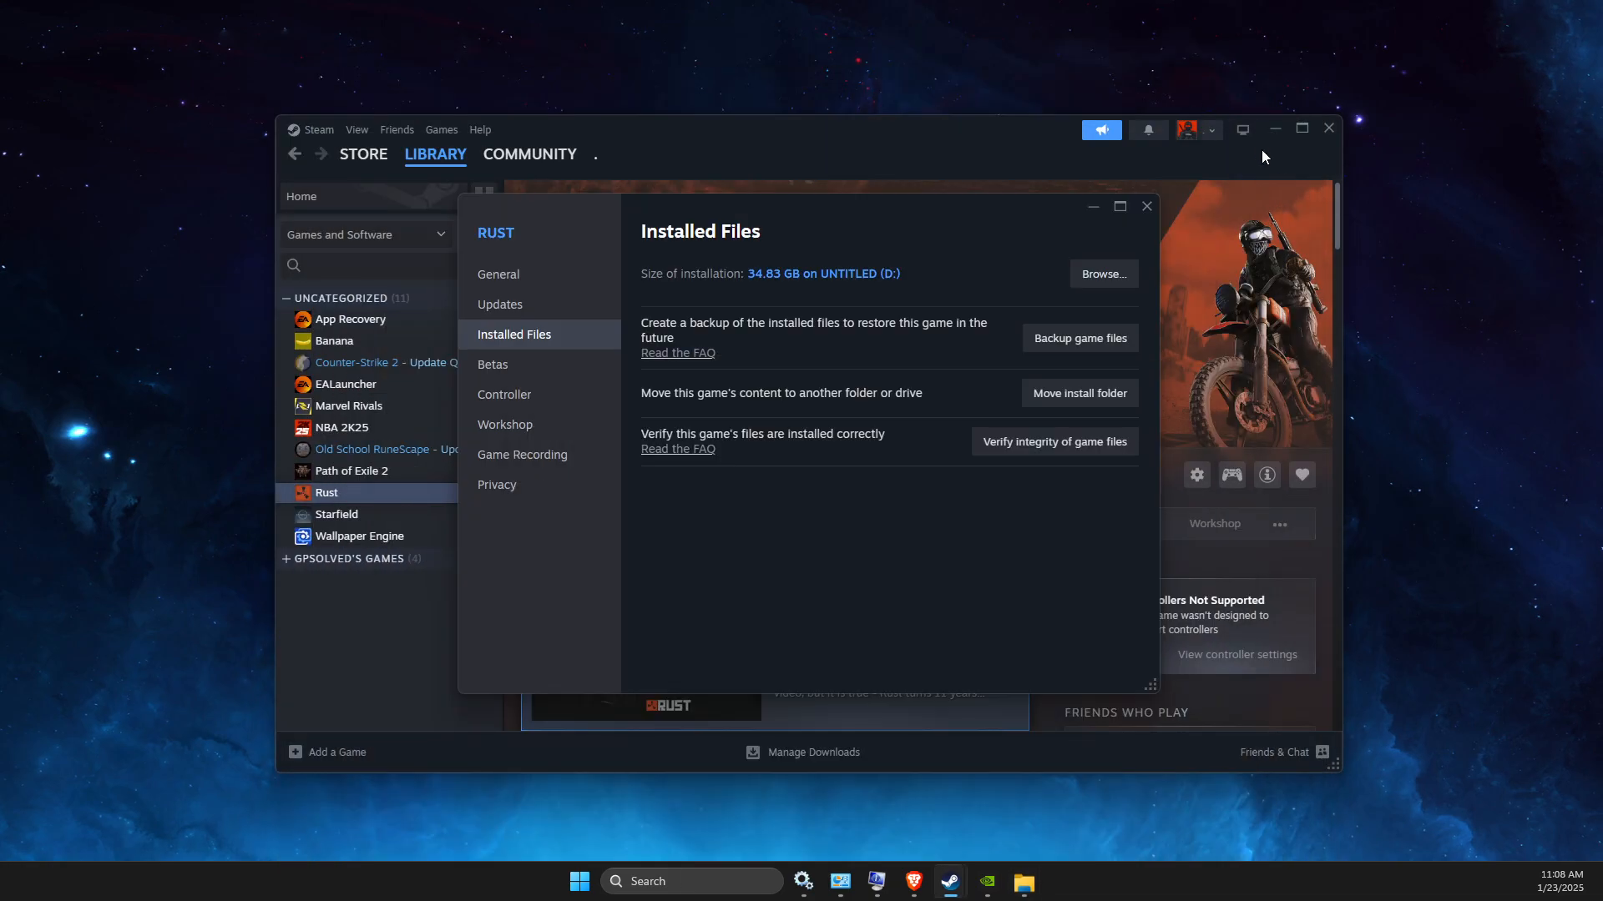
pyautogui.click(1145, 208)
pyautogui.click(1272, 130)
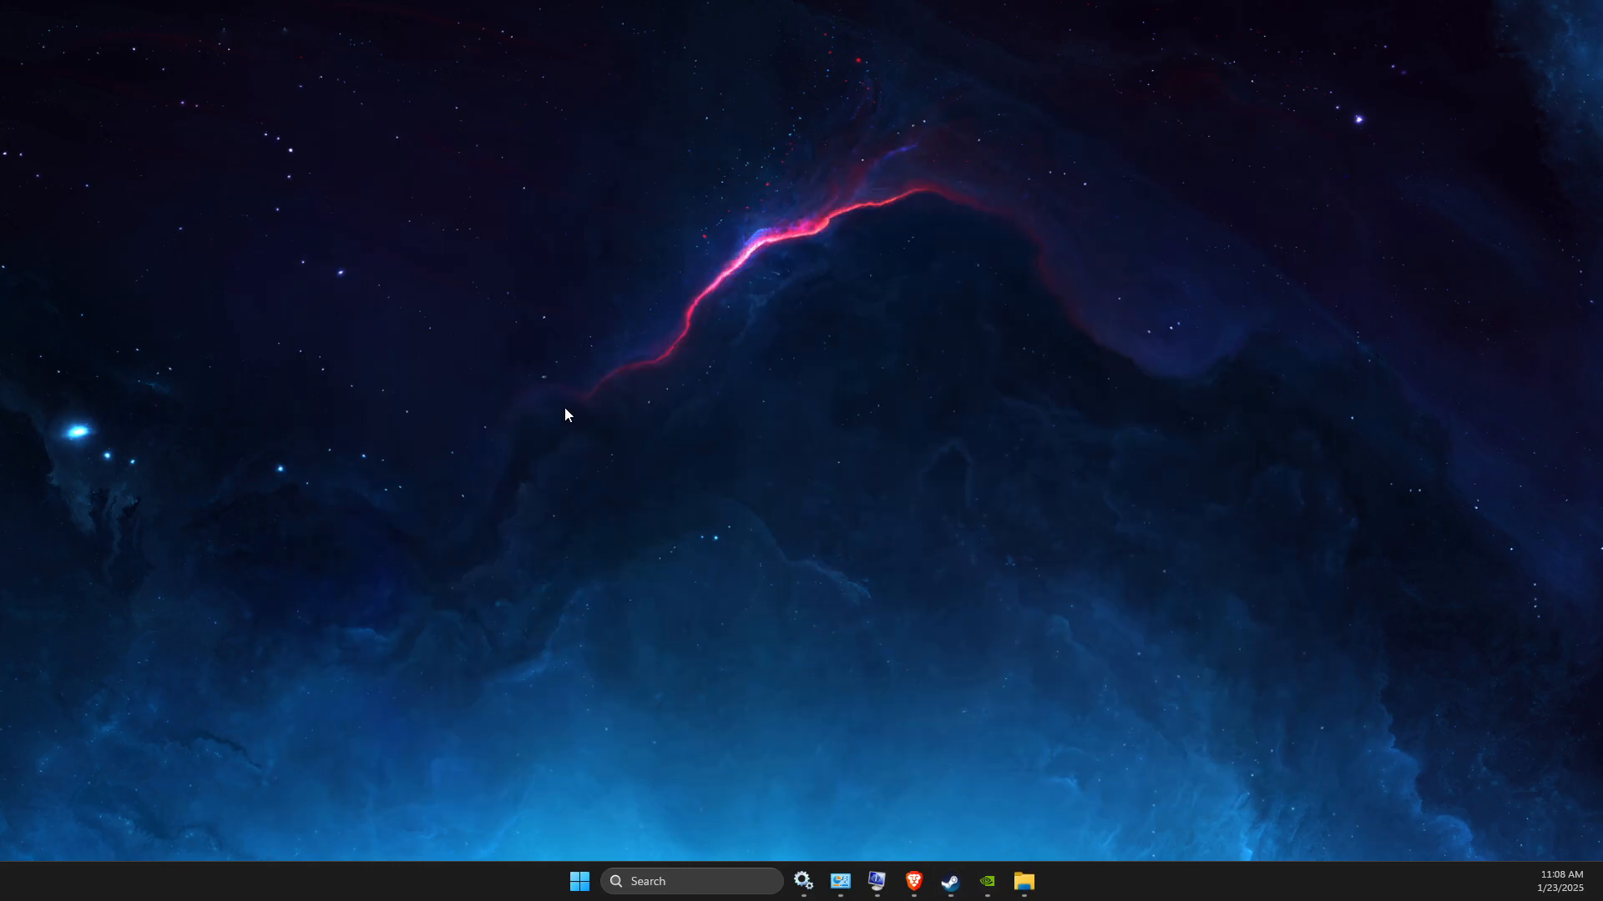
# Step: Search Windows for "grp" and open Graphics settings
pyautogui.click(653, 880)
pyautogui.write('grp')
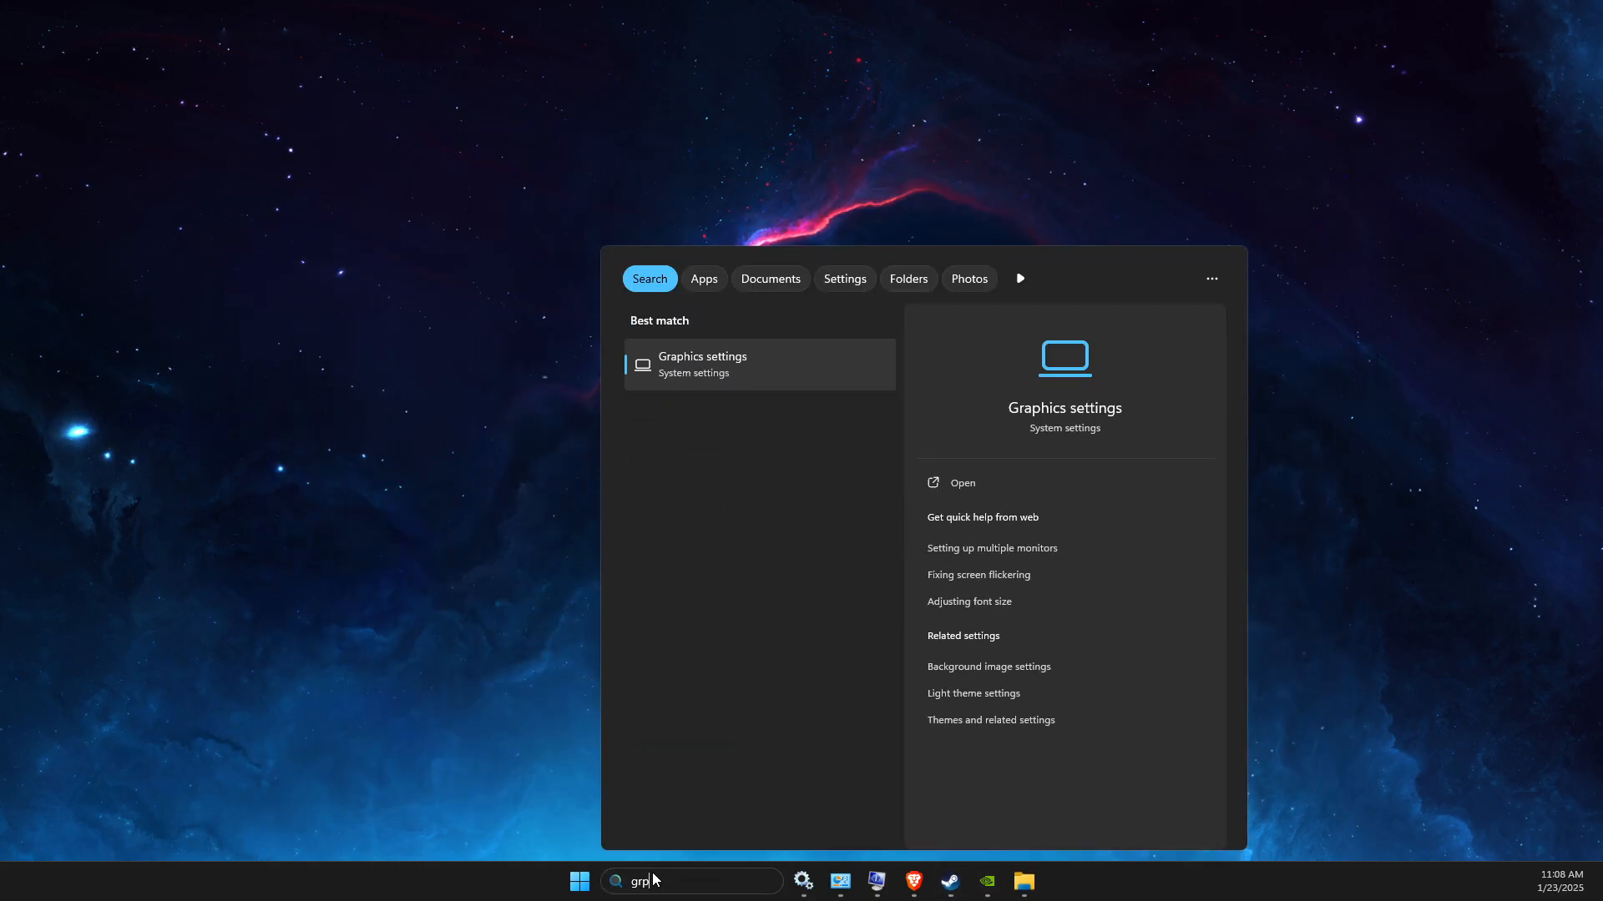
pyautogui.press('Return')
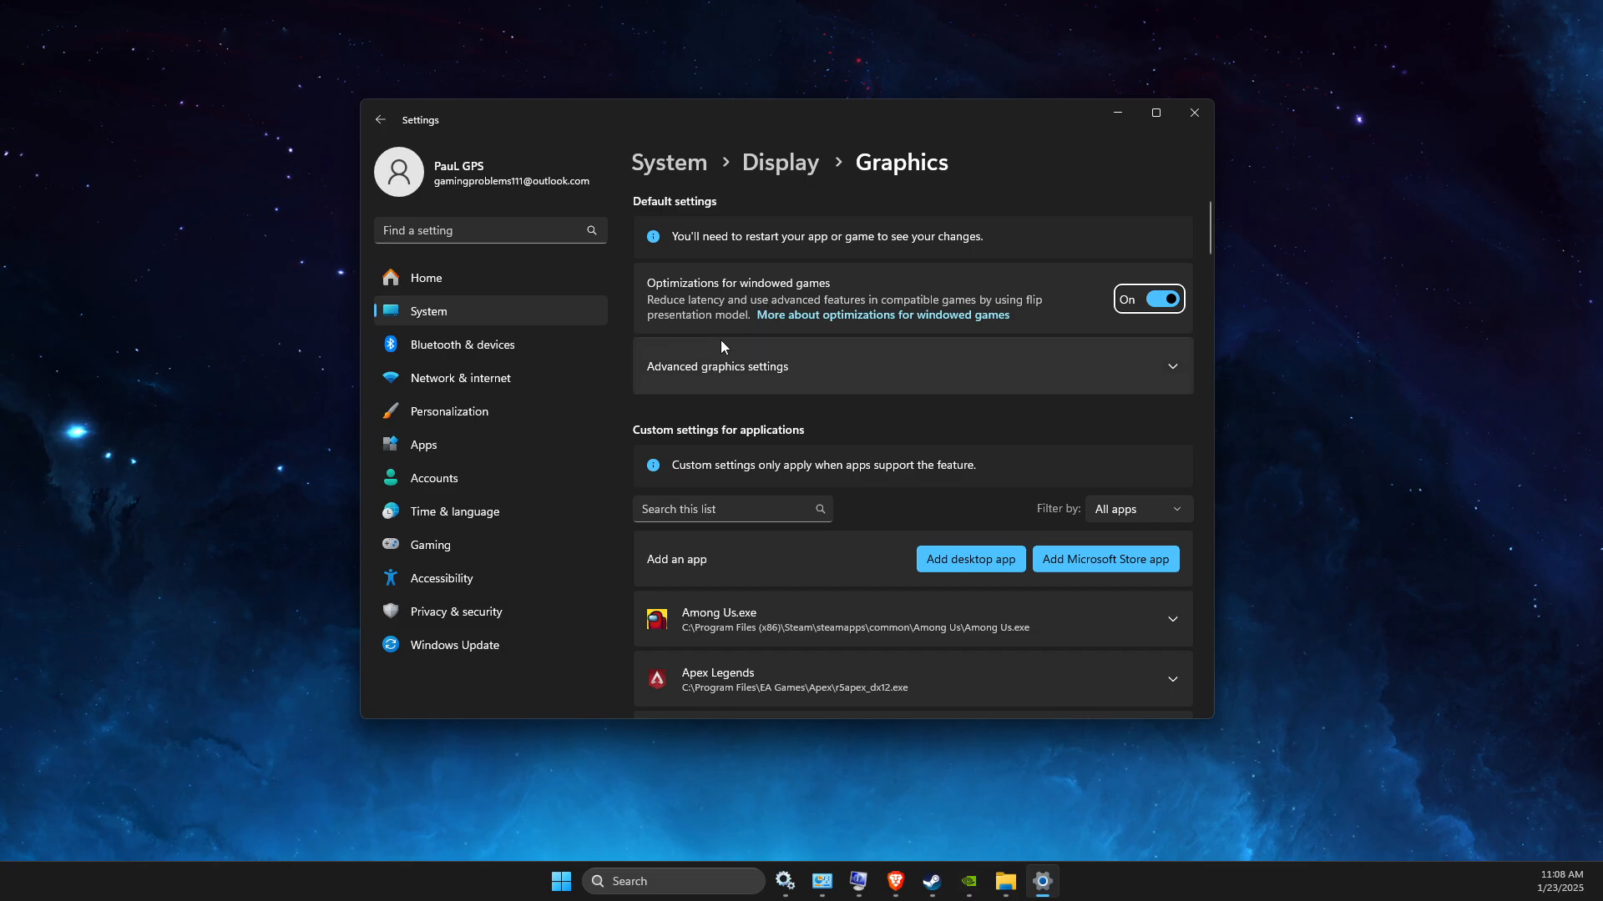
# Step: Make sure Optimizations for windowed games is set to On and expand the advanced graphics settings
pyautogui.click(1162, 299)
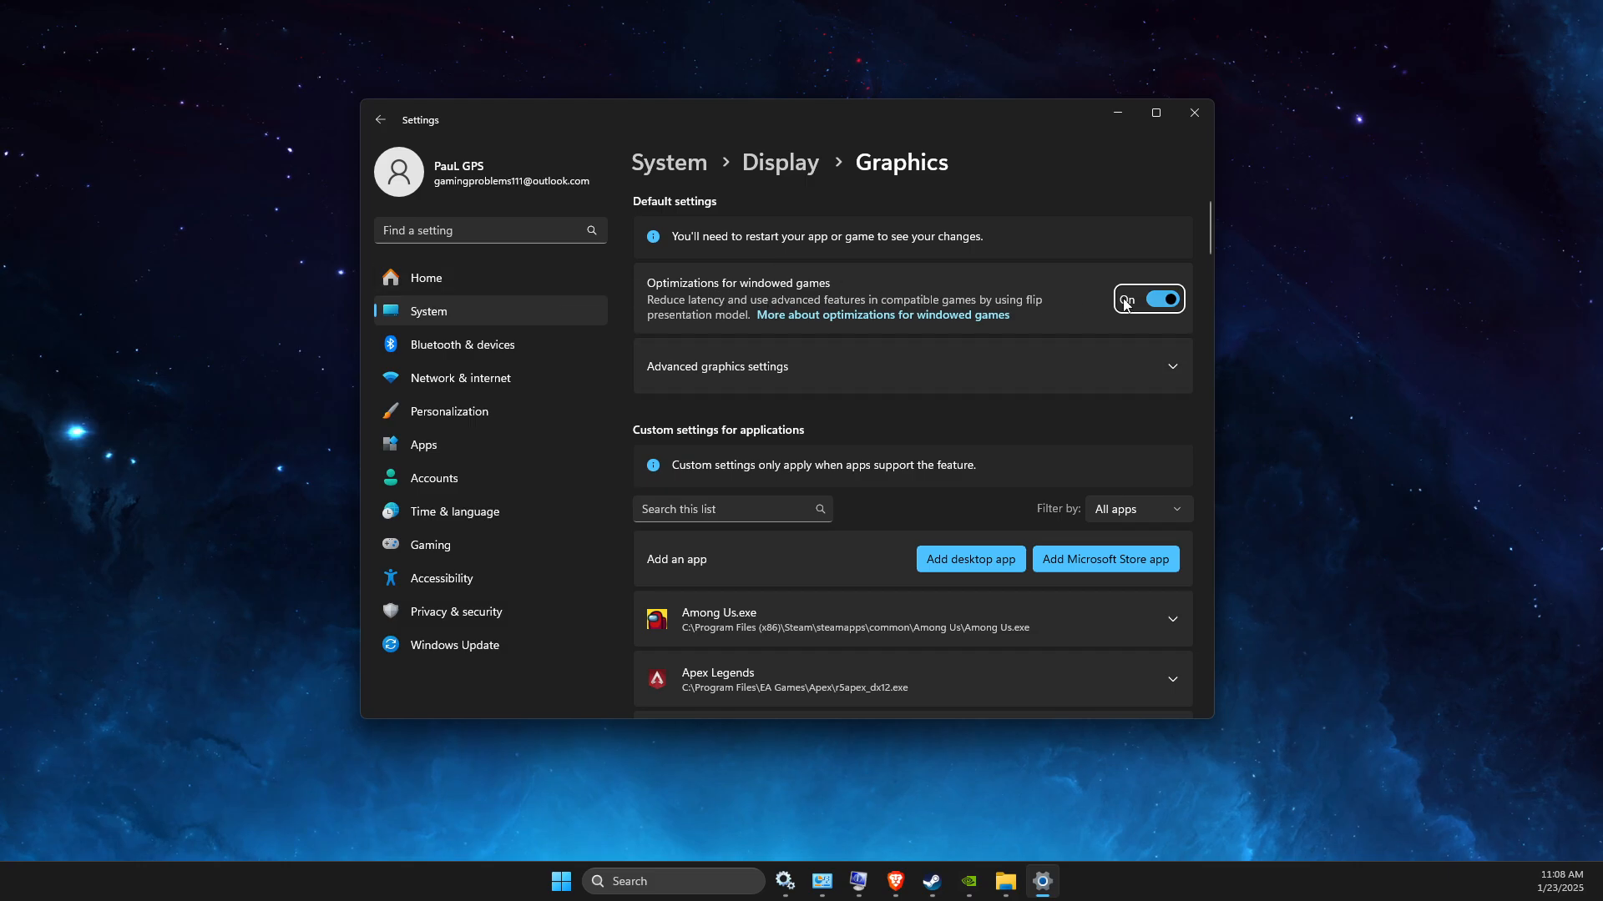
pyautogui.click(1161, 299)
pyautogui.click(708, 375)
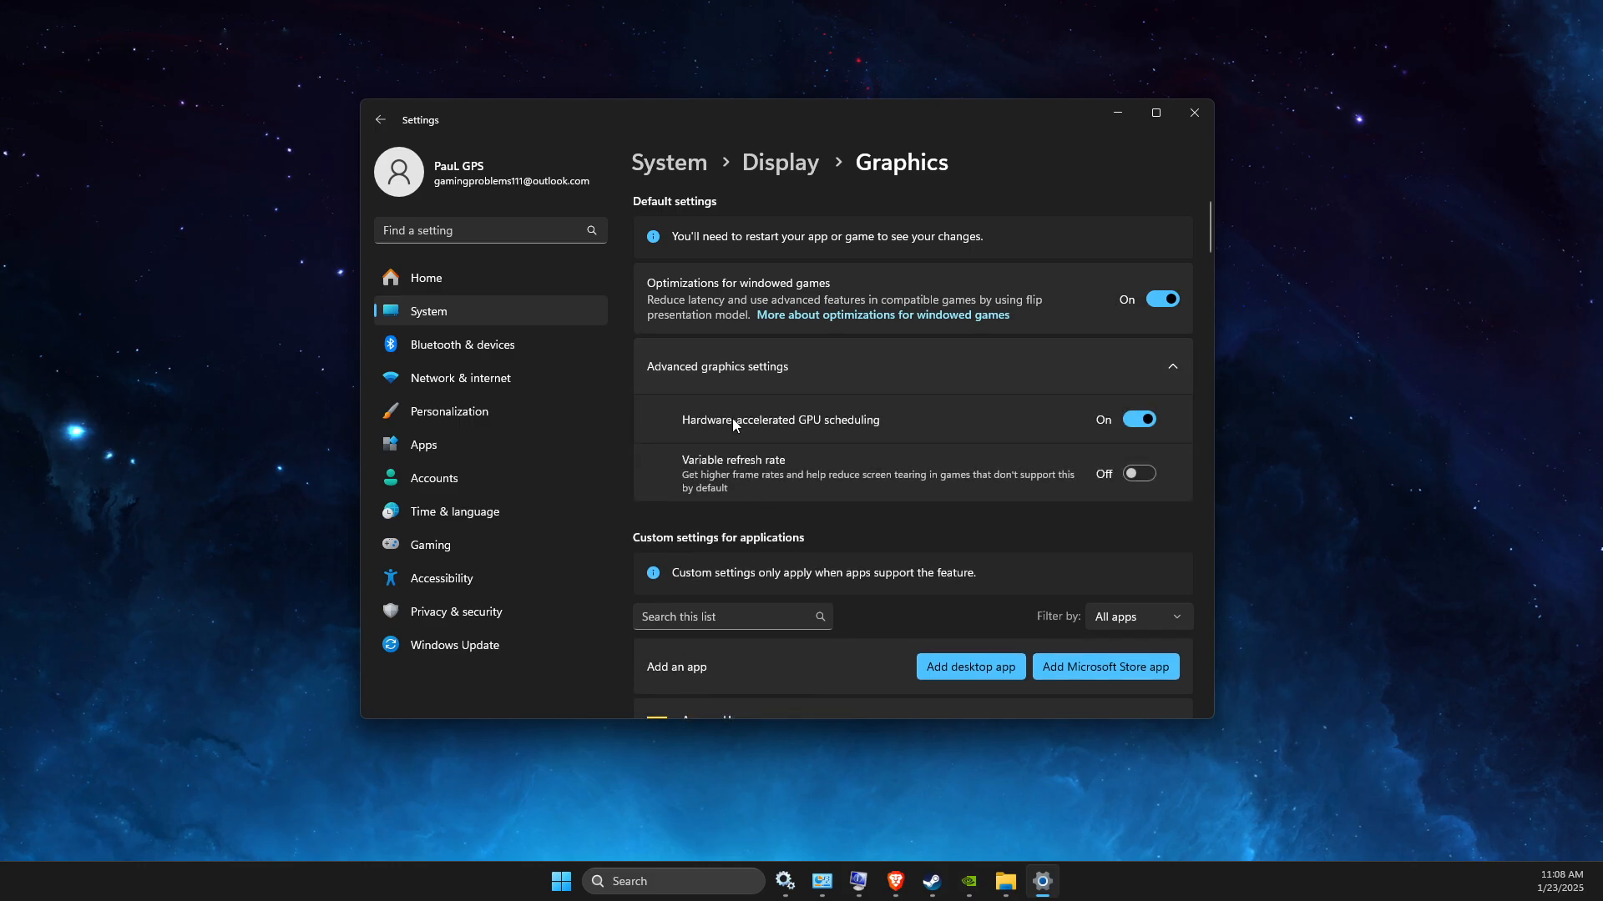
# Step: Add Rust.exe from D:\SteamLibrary\steamapps\common\Rust as a desktop app under the custom graphics settings for applications
pyautogui.scroll(-3, 1085, 418)
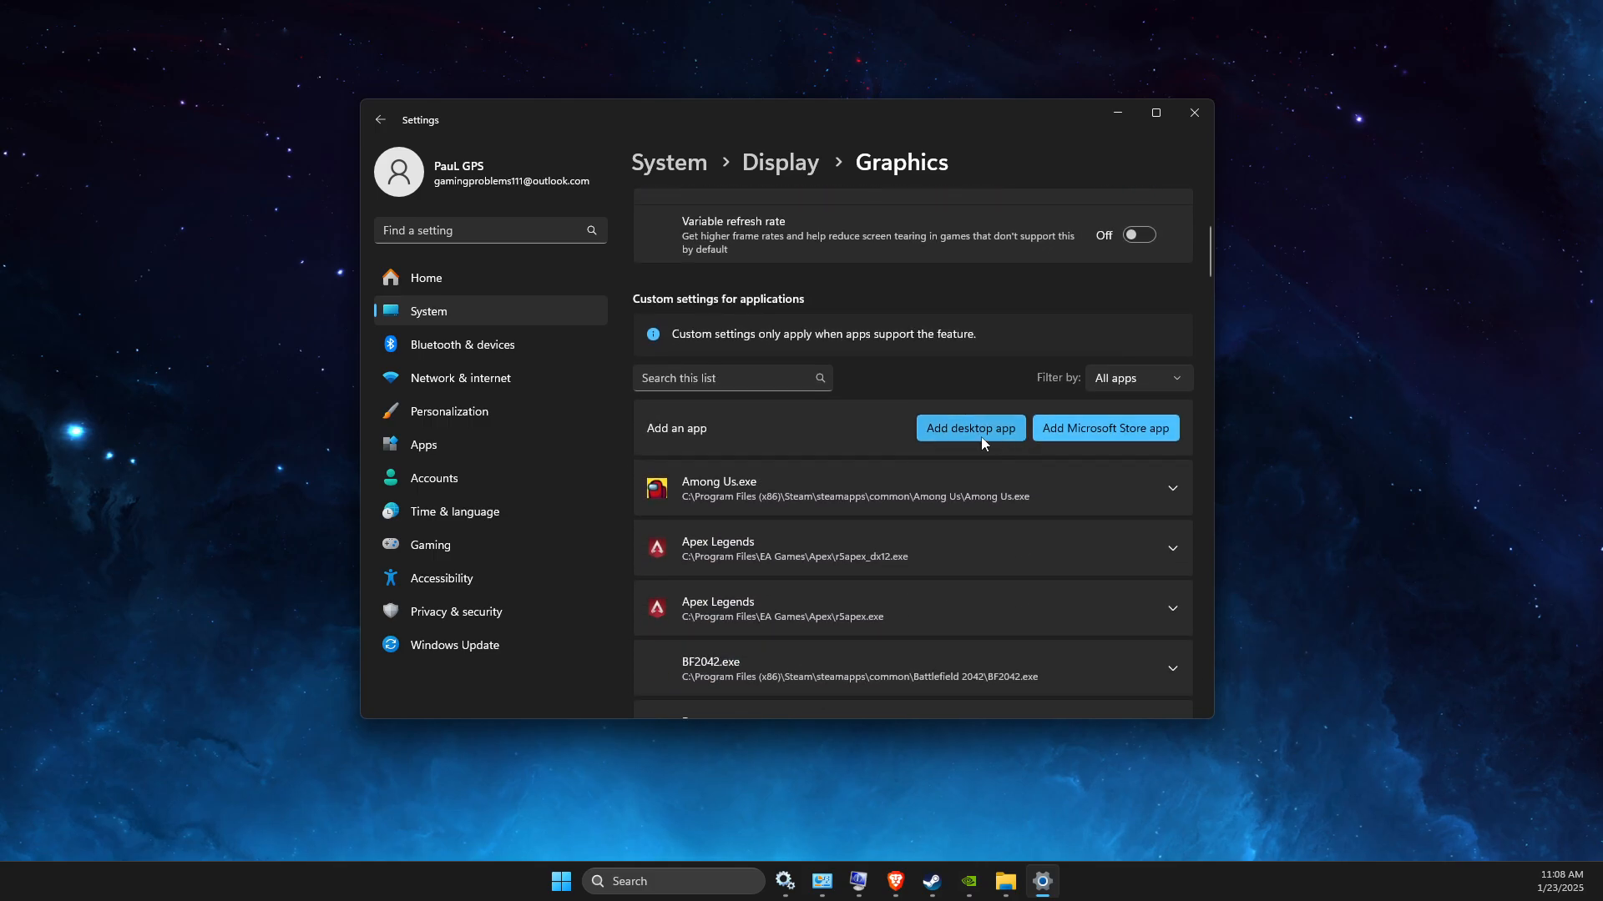
pyautogui.click(953, 429)
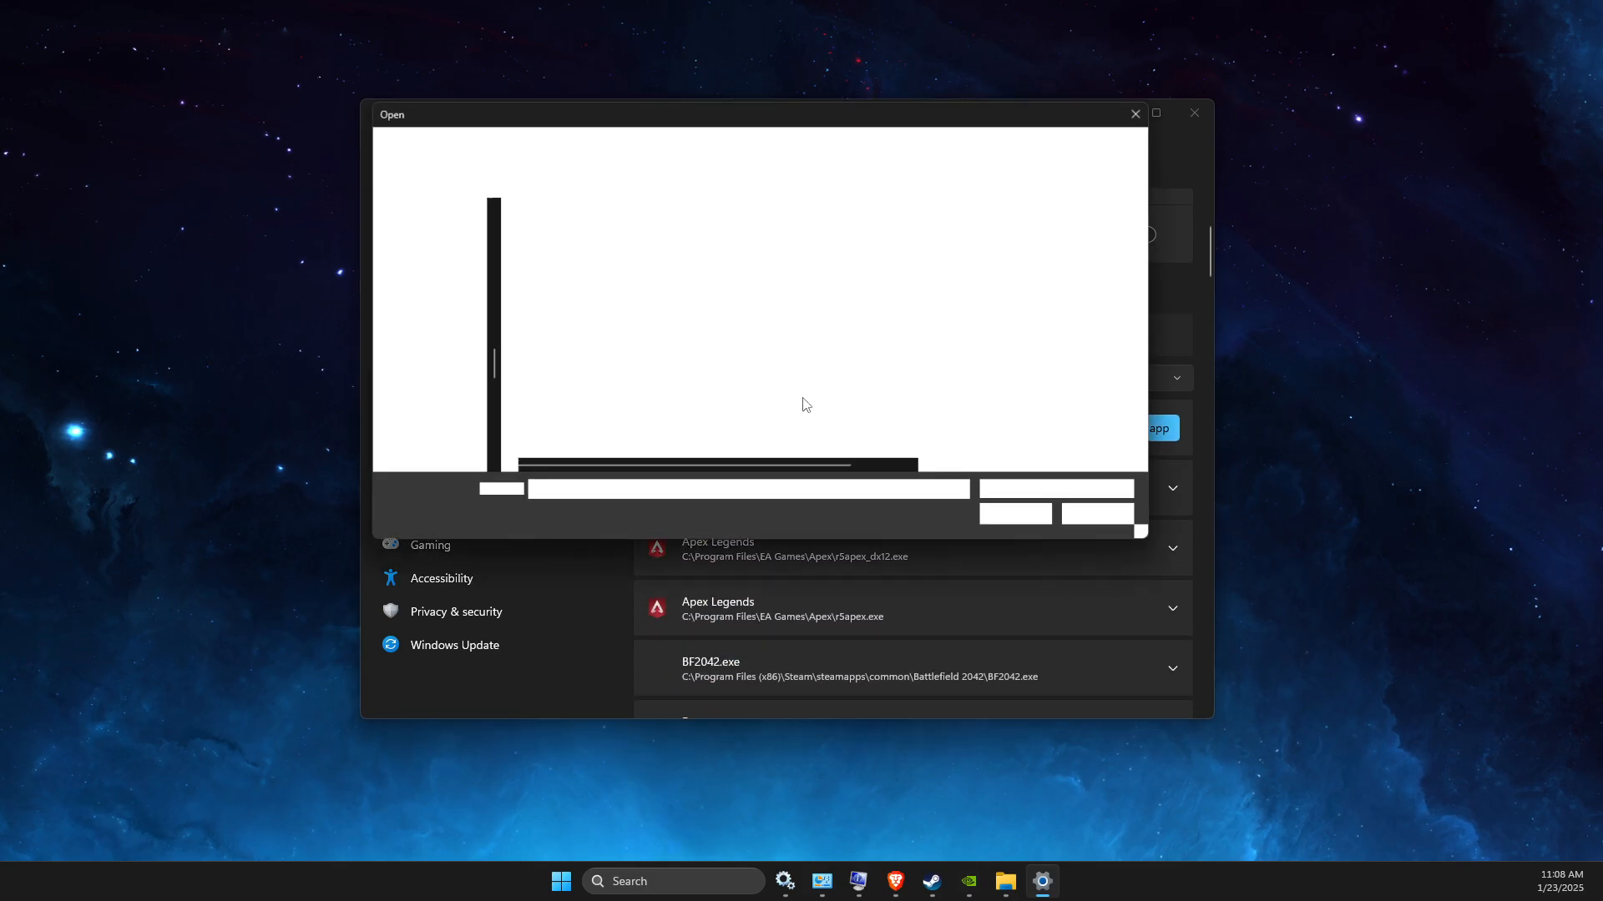
pyautogui.click(834, 147)
pyautogui.hotkey('ctrl', 'v')
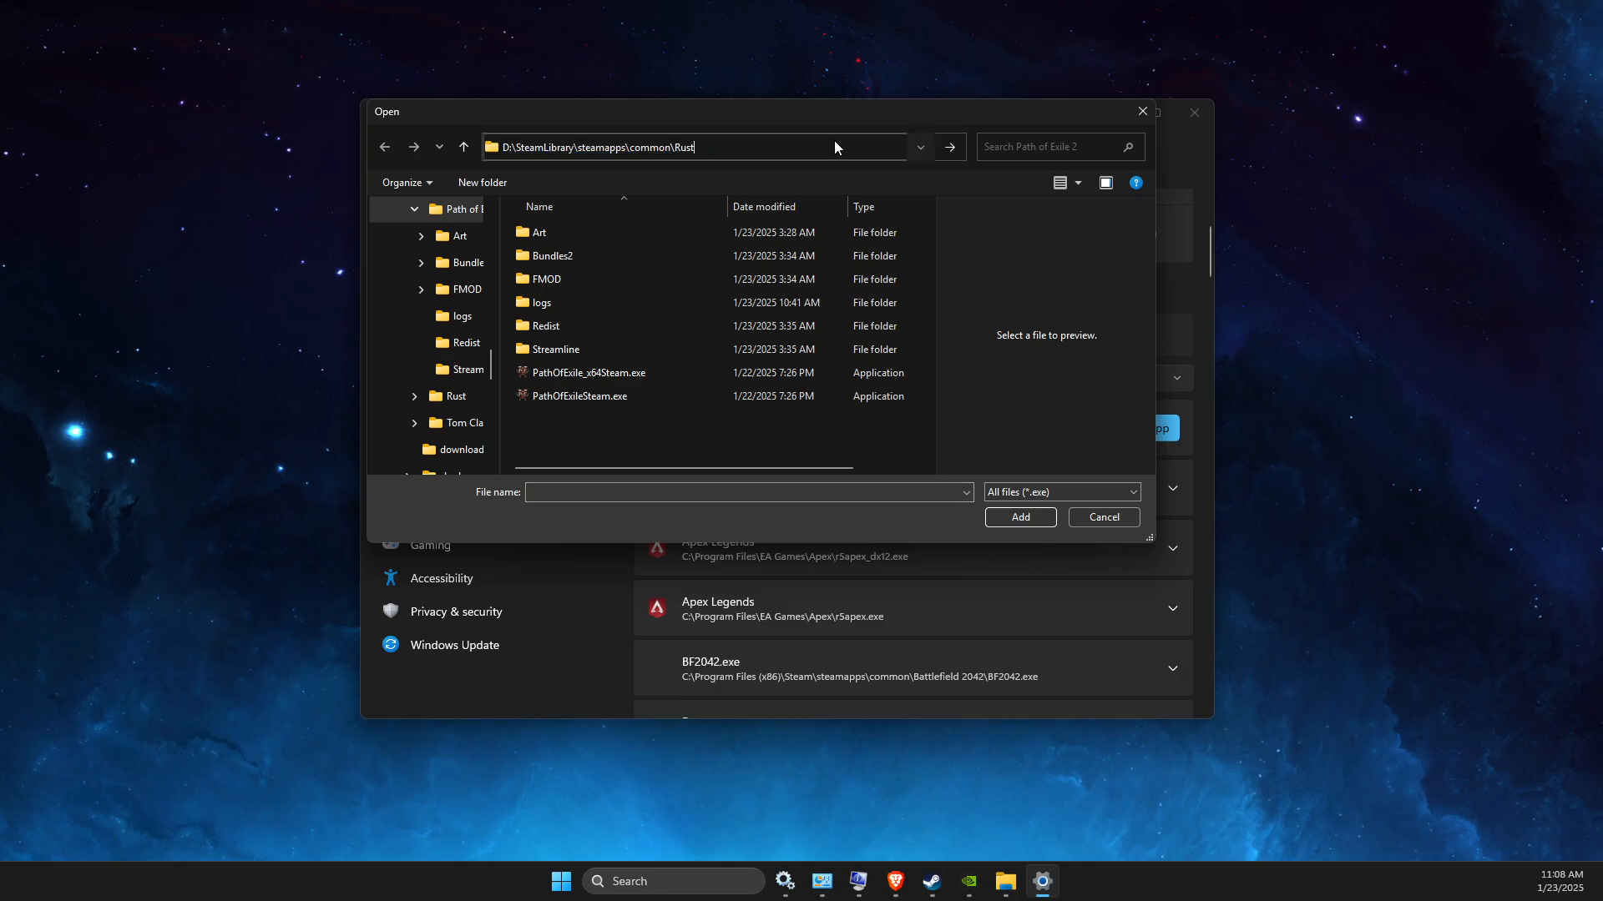
pyautogui.press('Return')
pyautogui.click(545, 326)
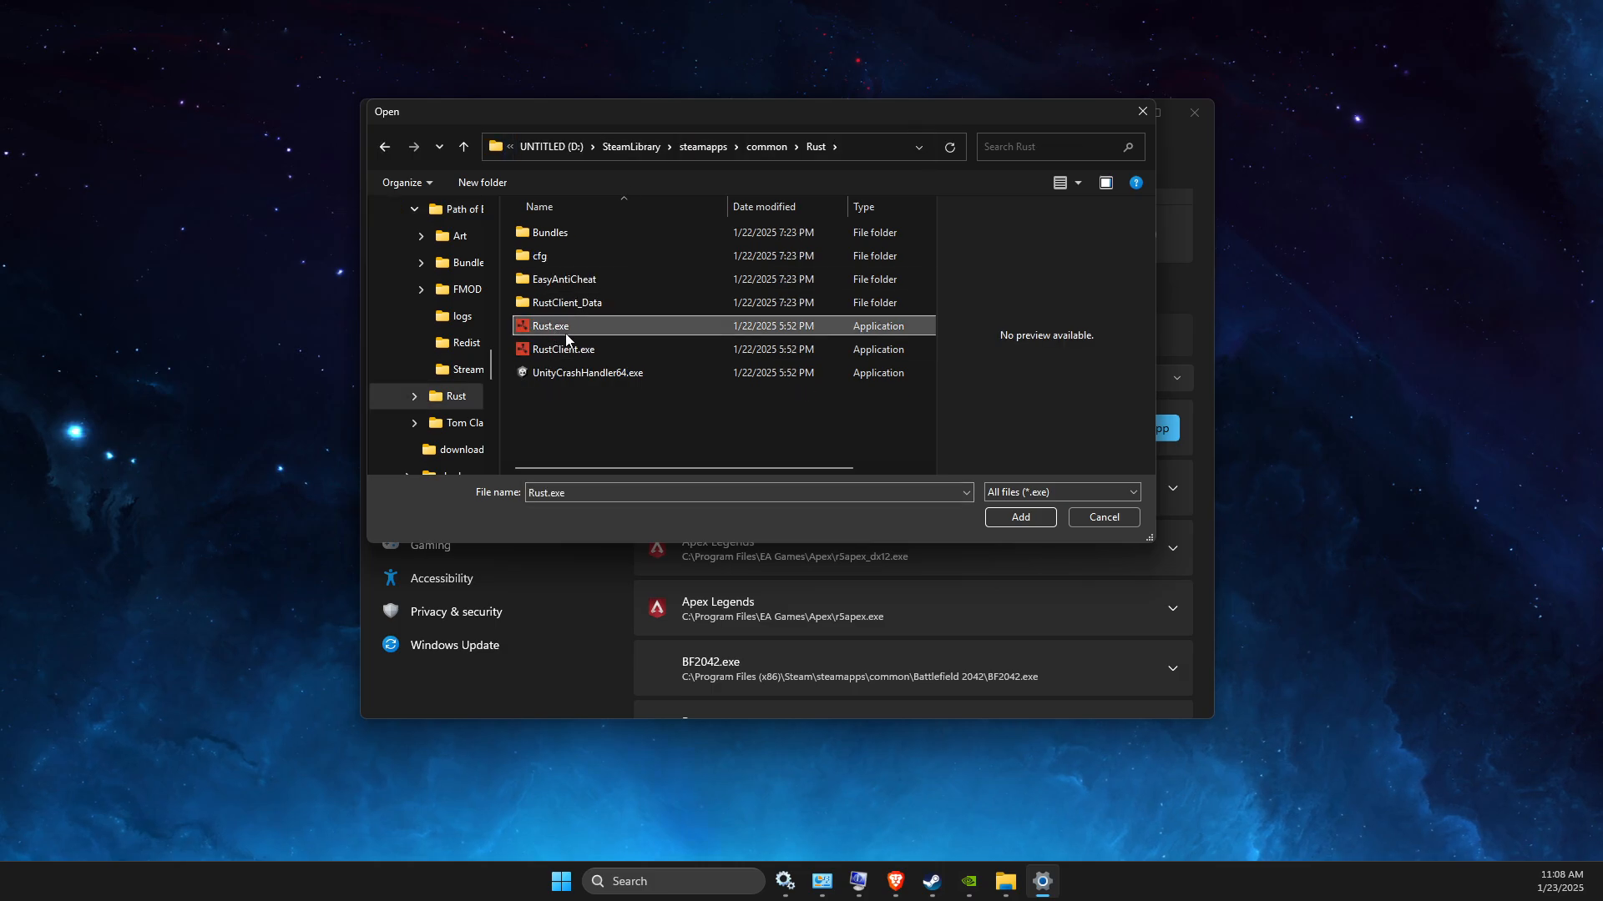
pyautogui.click(1018, 517)
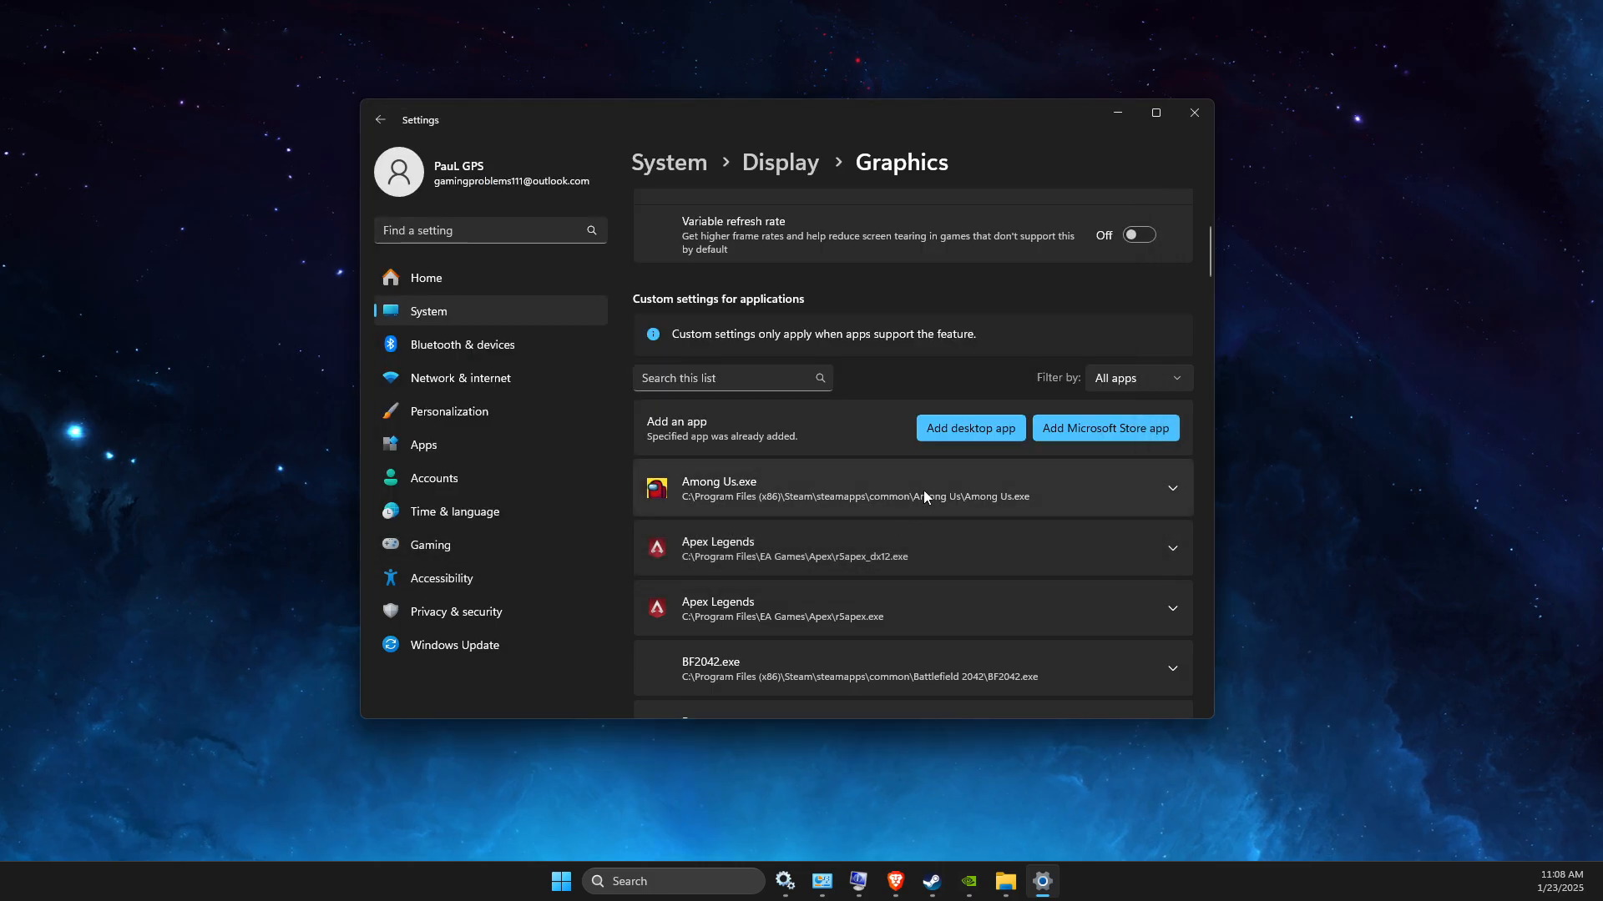
# Step: Add RustClient.exe from the same Rust folder as another desktop app with custom graphics settings
pyautogui.click(958, 434)
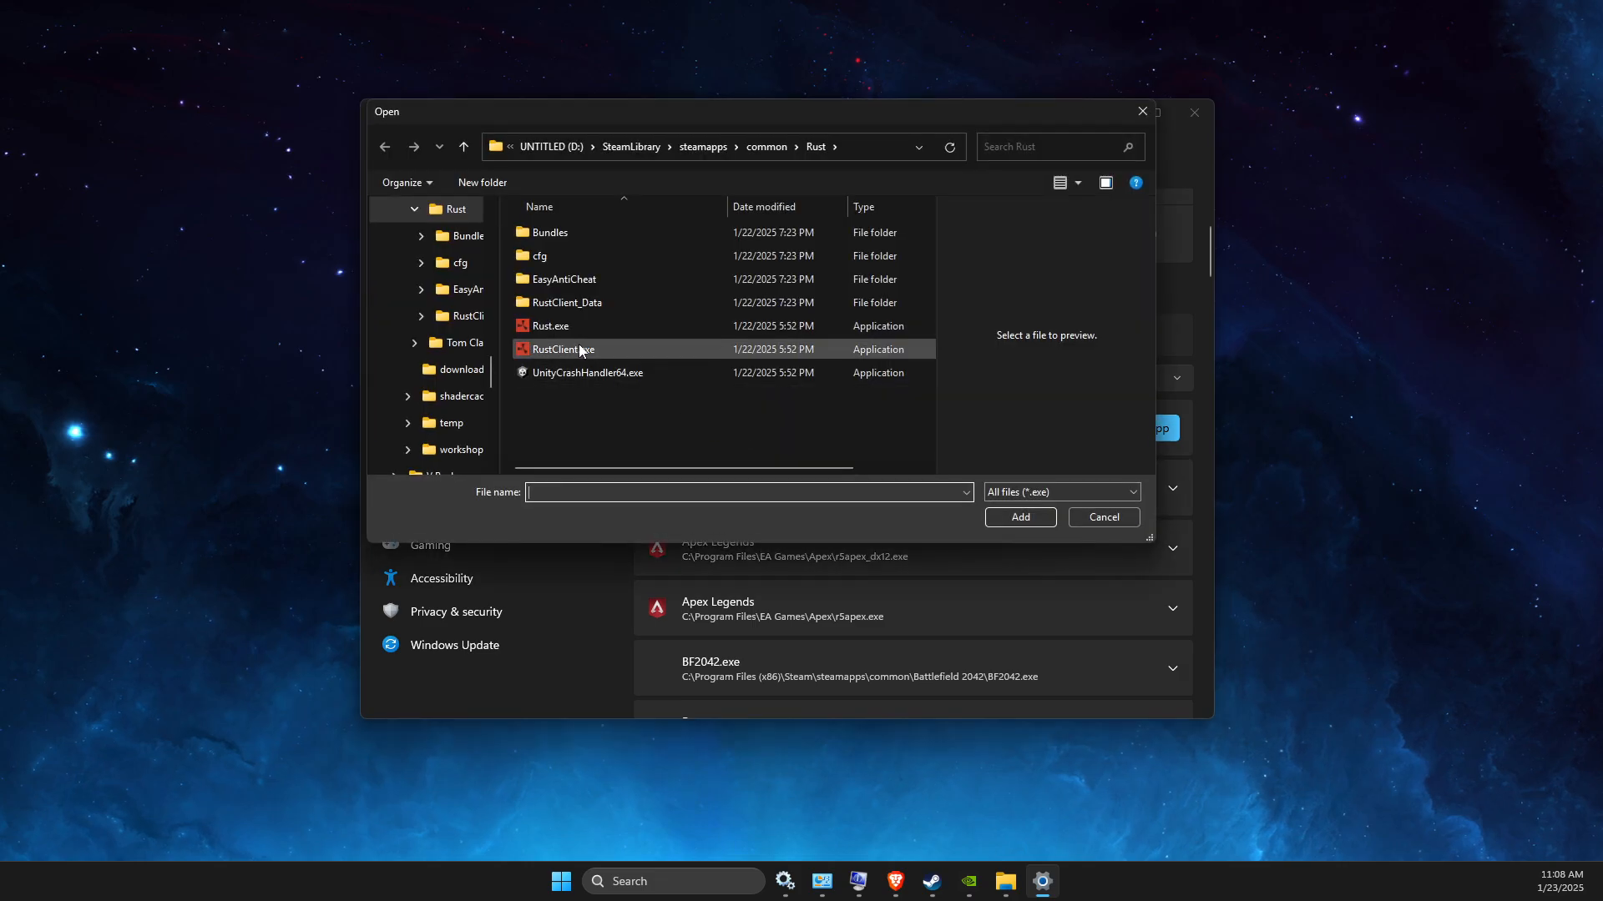
pyautogui.click(578, 347)
pyautogui.click(1020, 517)
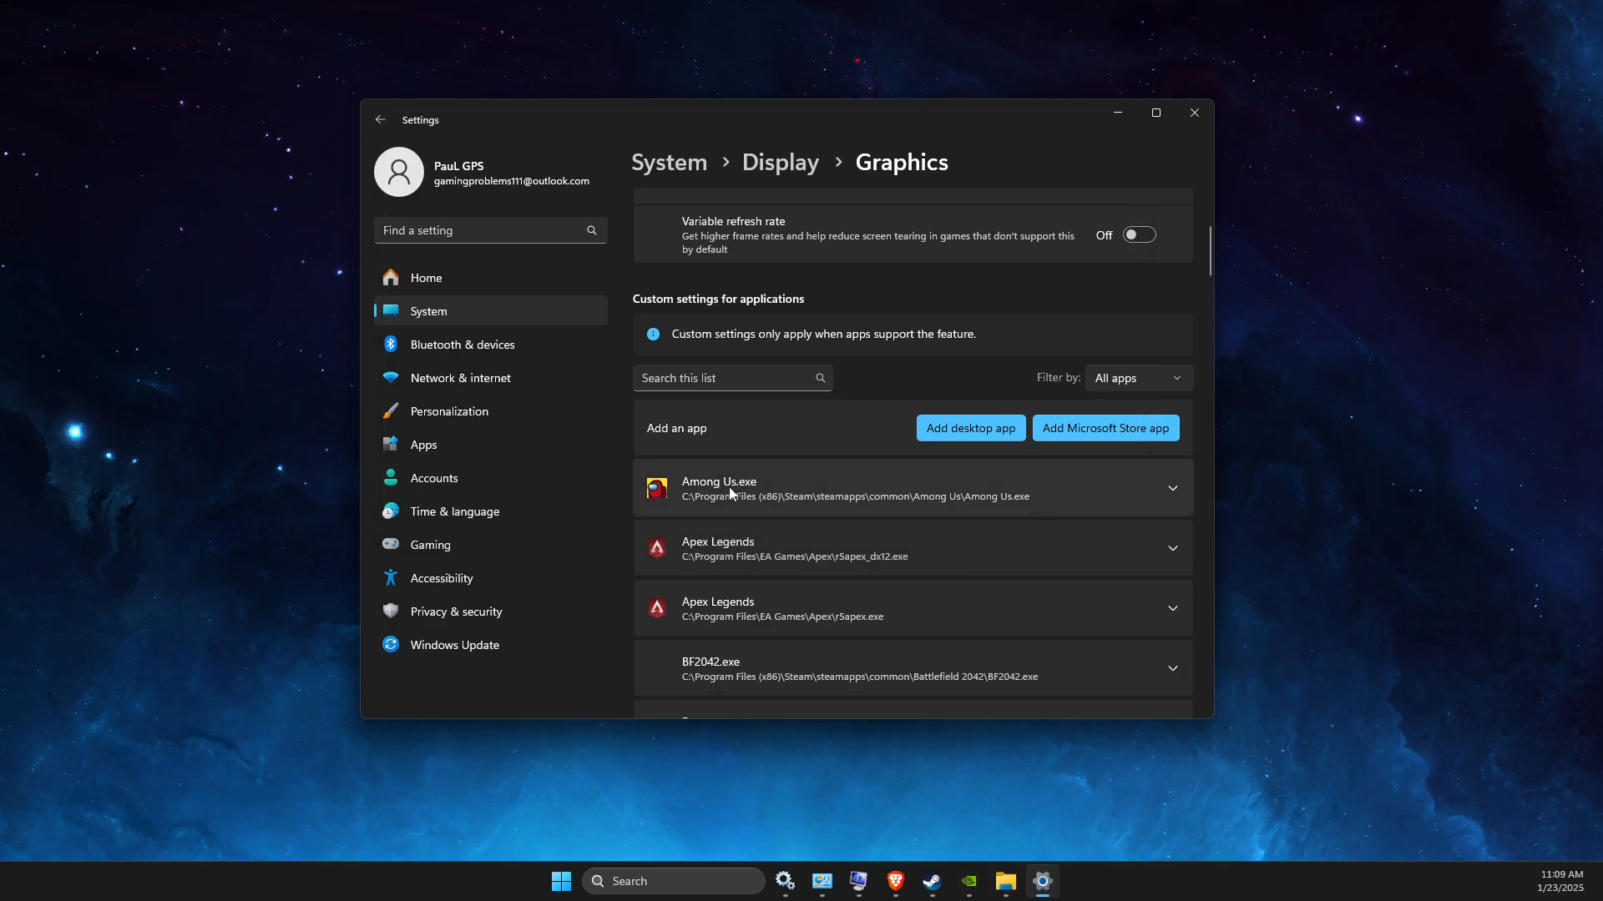
# Step: Set the GPU preference of the Easy Anti-Cheat Bootstrapper entry for Rust.exe to High Performance (NVIDIA GeForce RTX 3070)
pyautogui.scroll(-4, 793, 503)
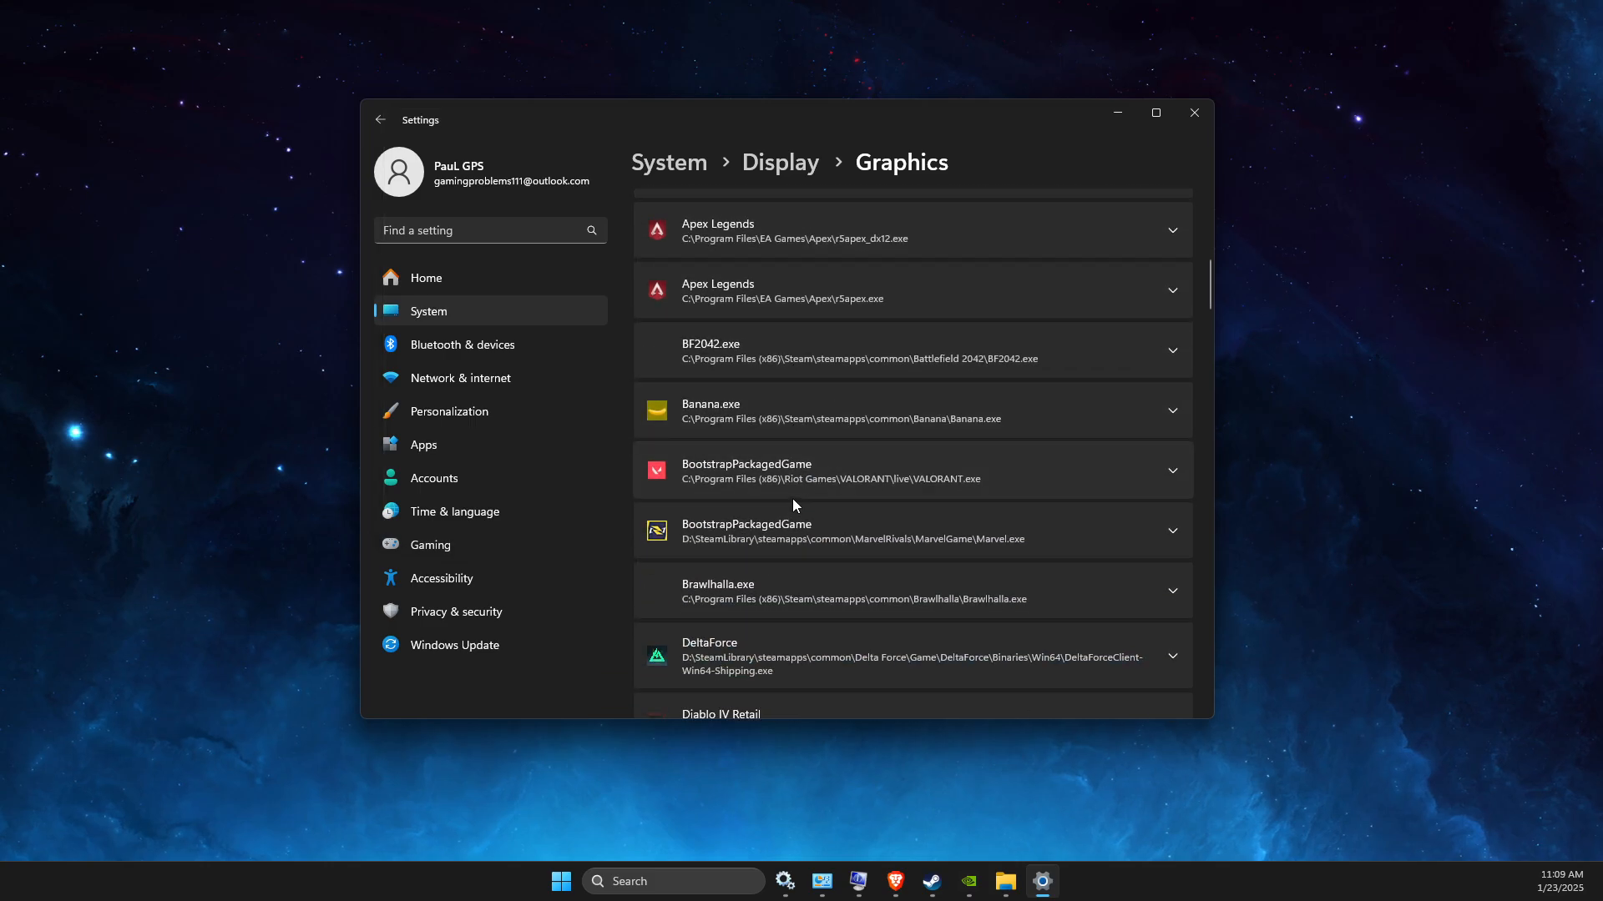
pyautogui.scroll(-7, 770, 396)
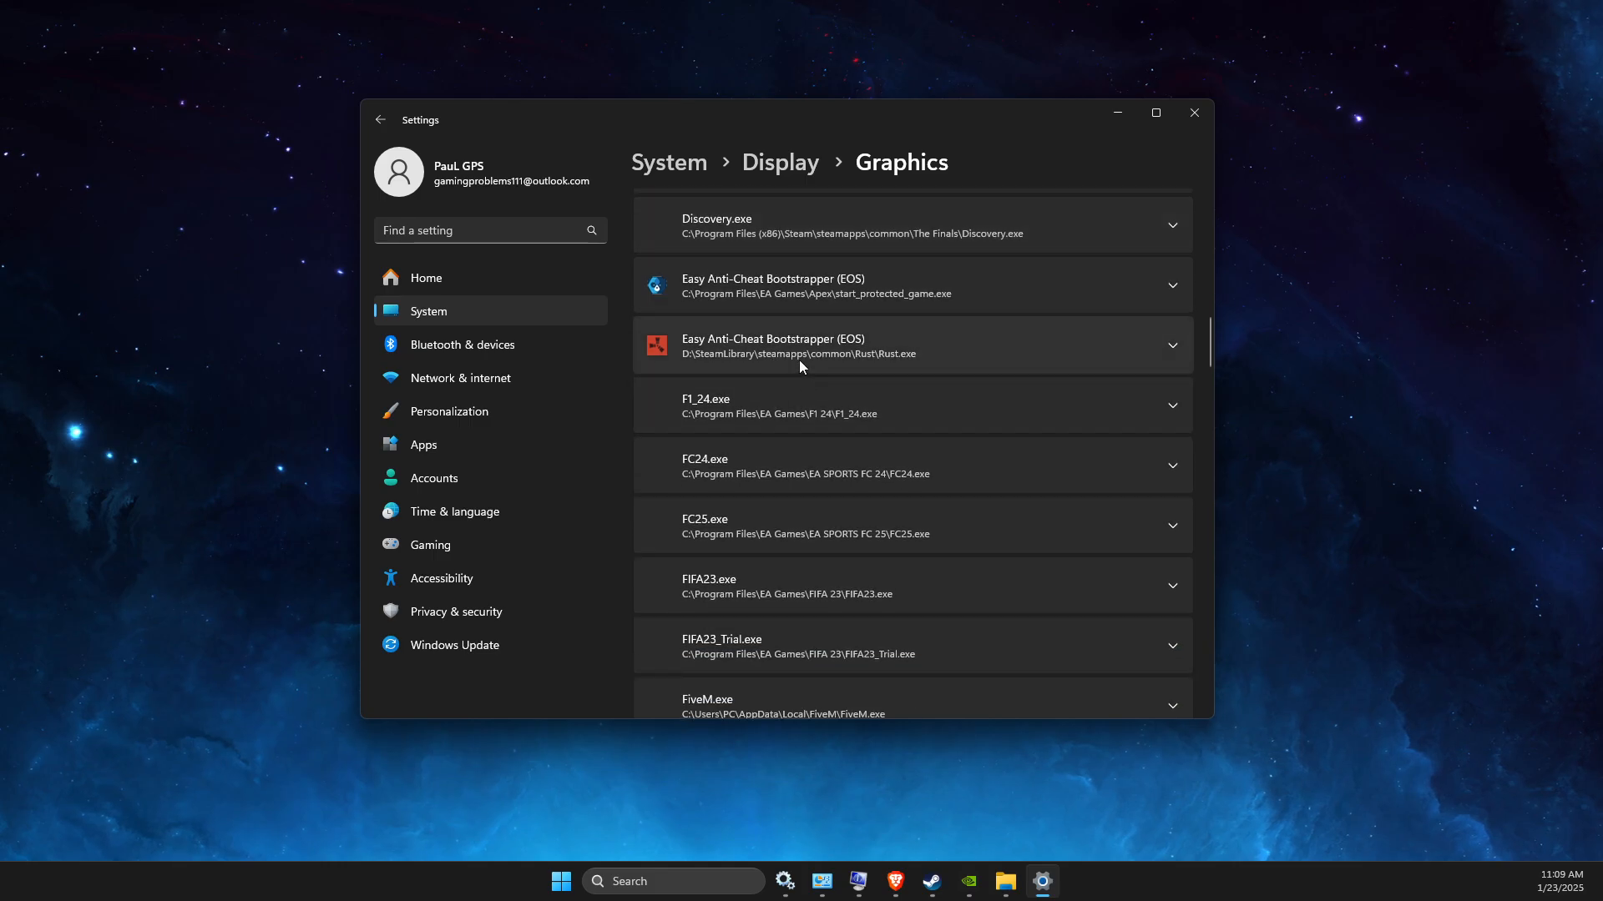
pyautogui.click(799, 359)
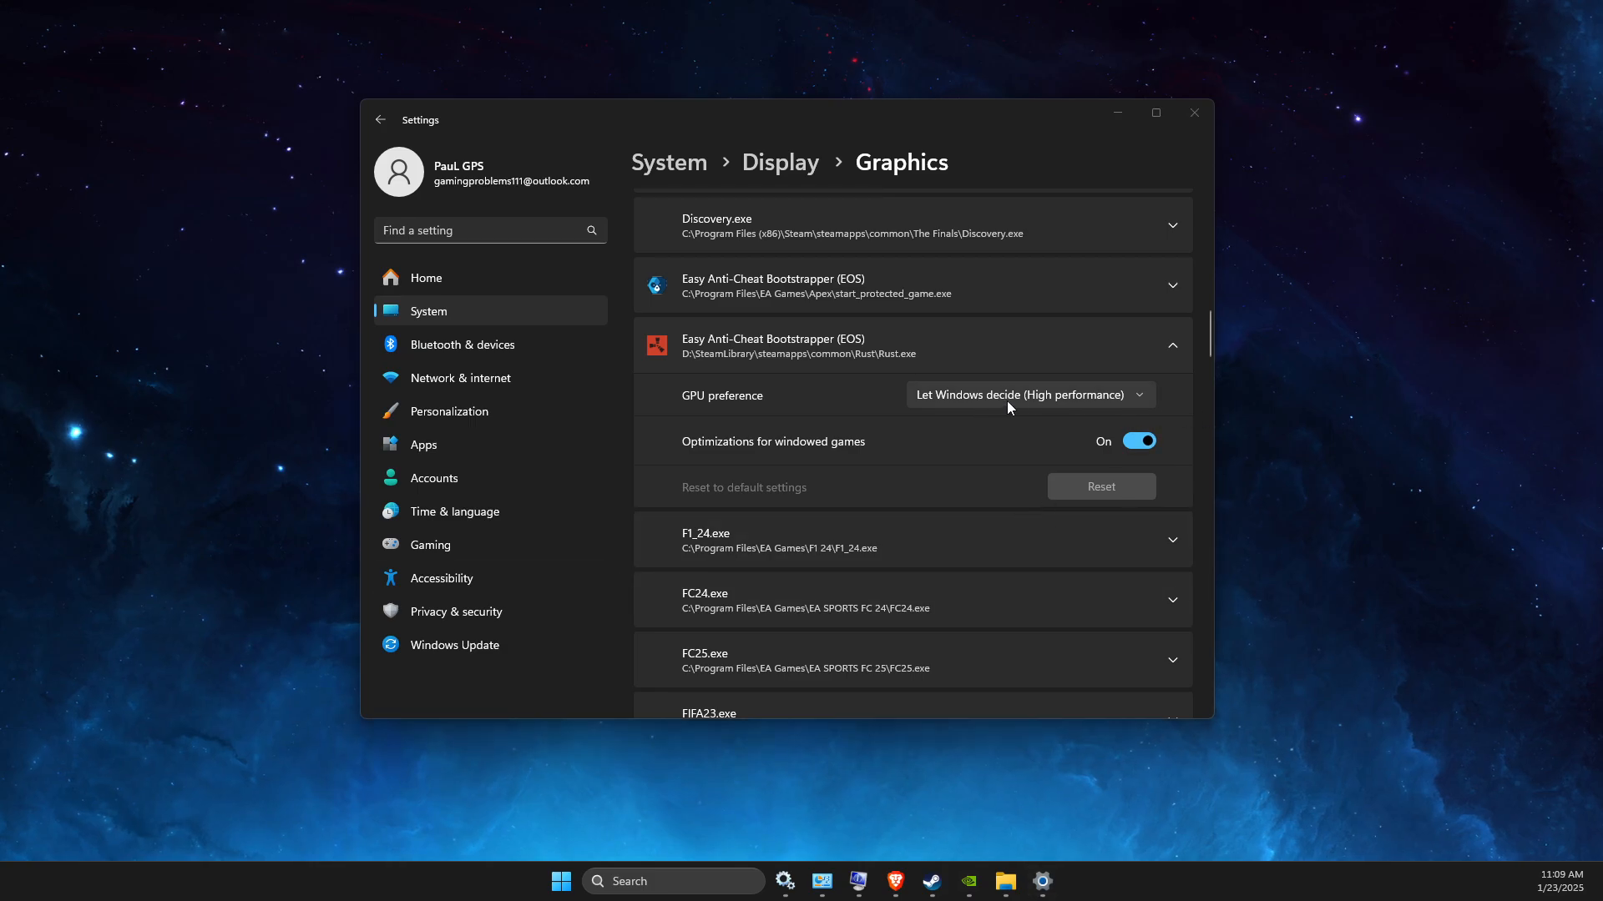
pyautogui.click(983, 394)
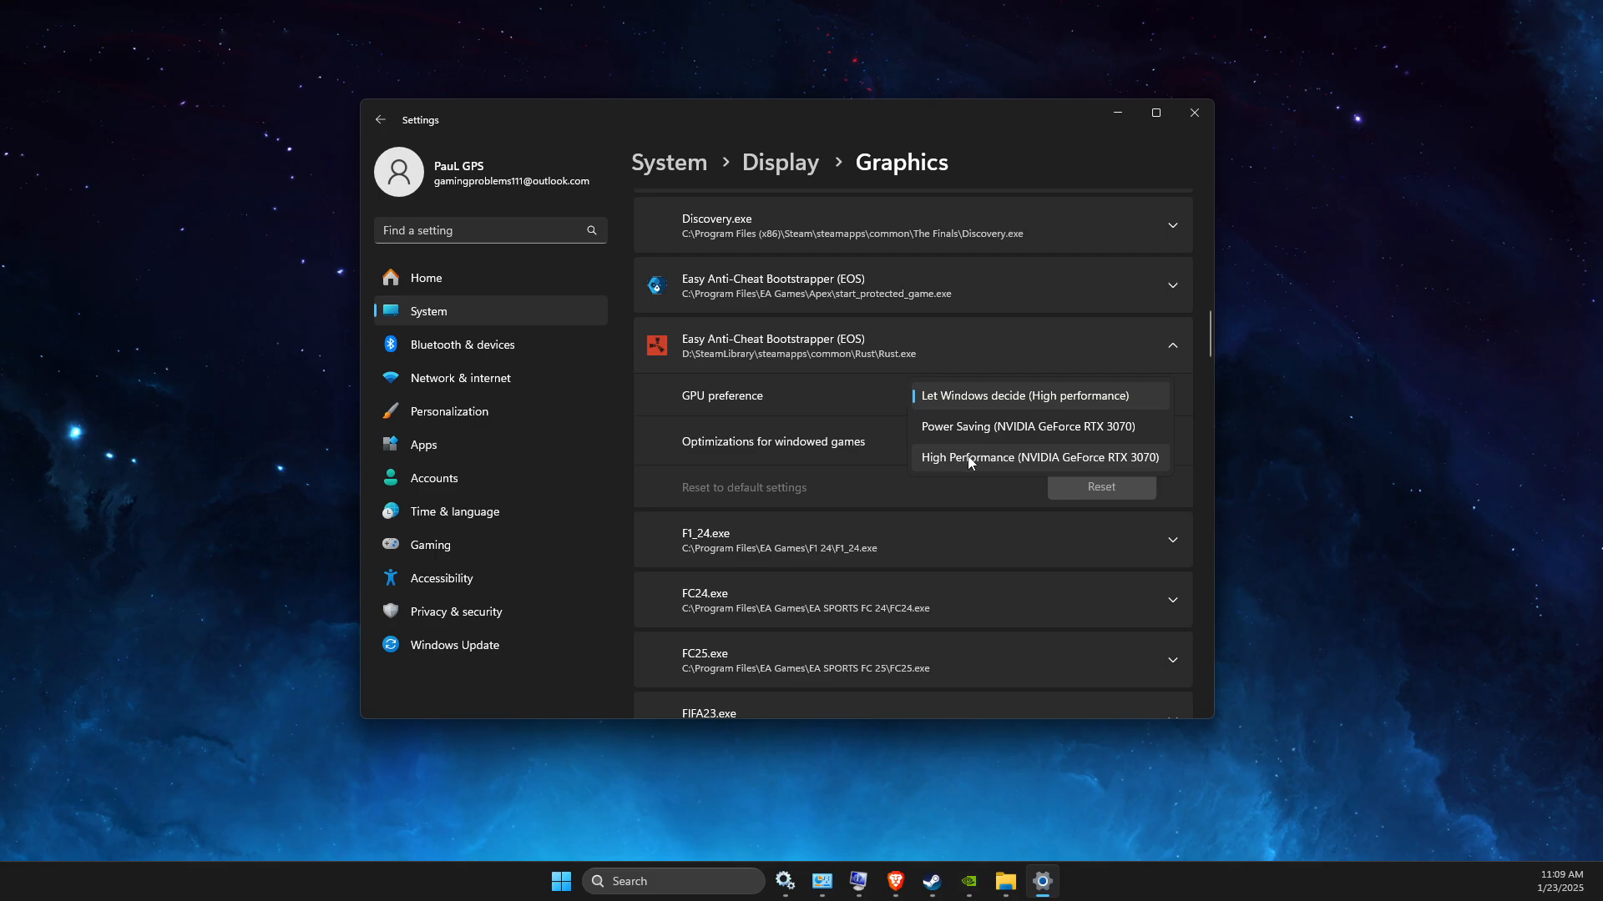
pyautogui.click(969, 459)
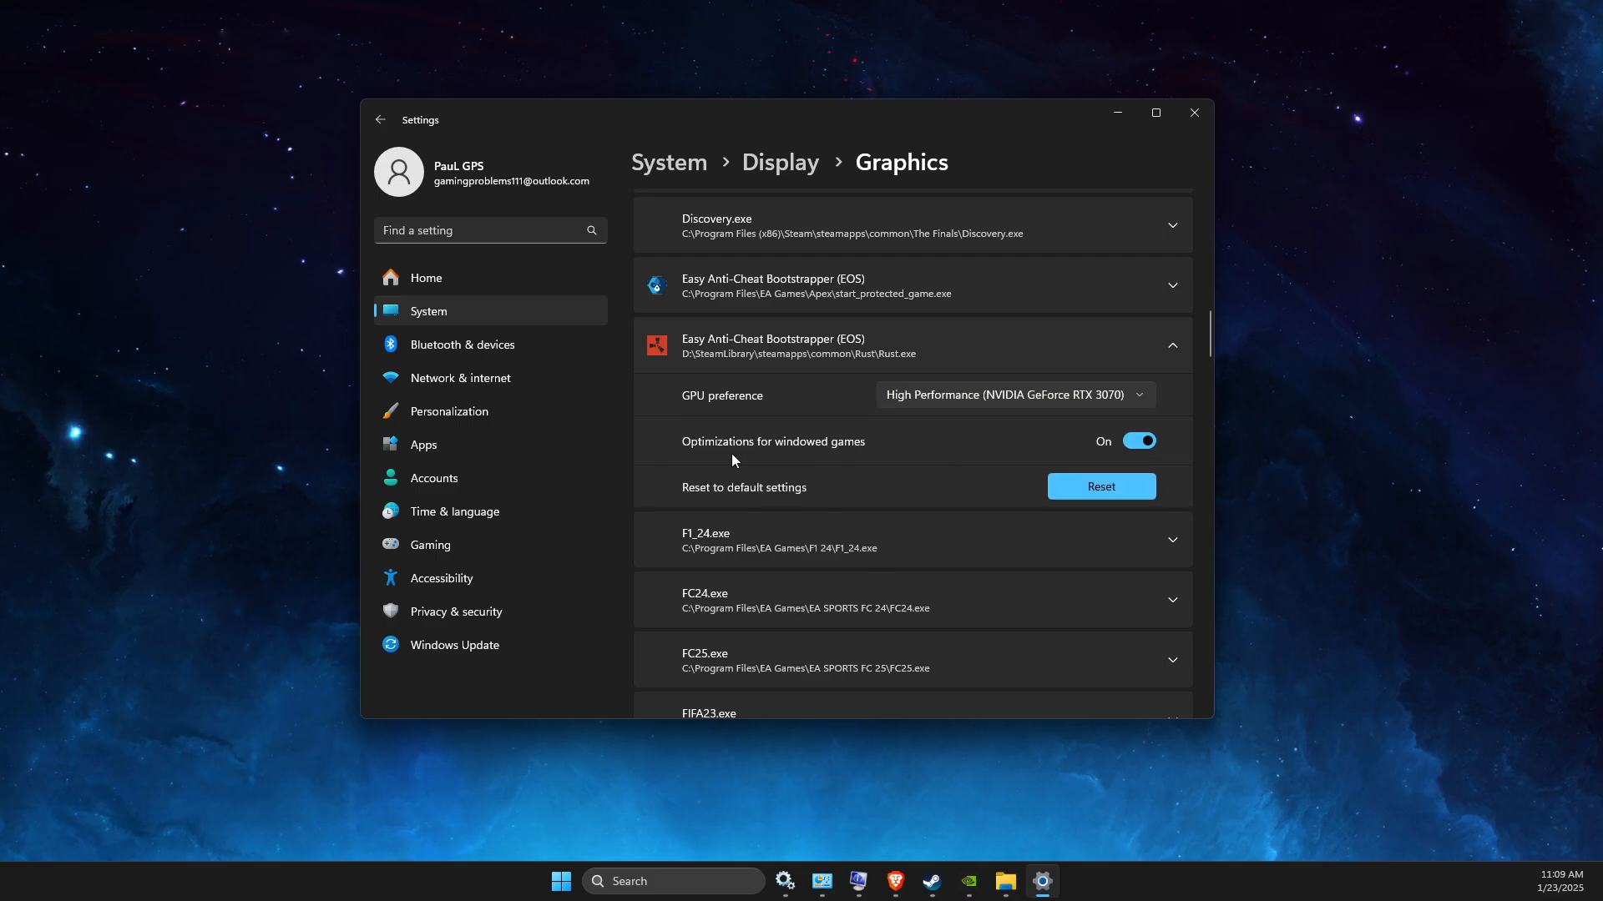
# Step: Set the GPU preference of RustClient.exe to Power Saving (NVIDIA GeForce RTX 3070) and close Settings
pyautogui.scroll(-5, 756, 448)
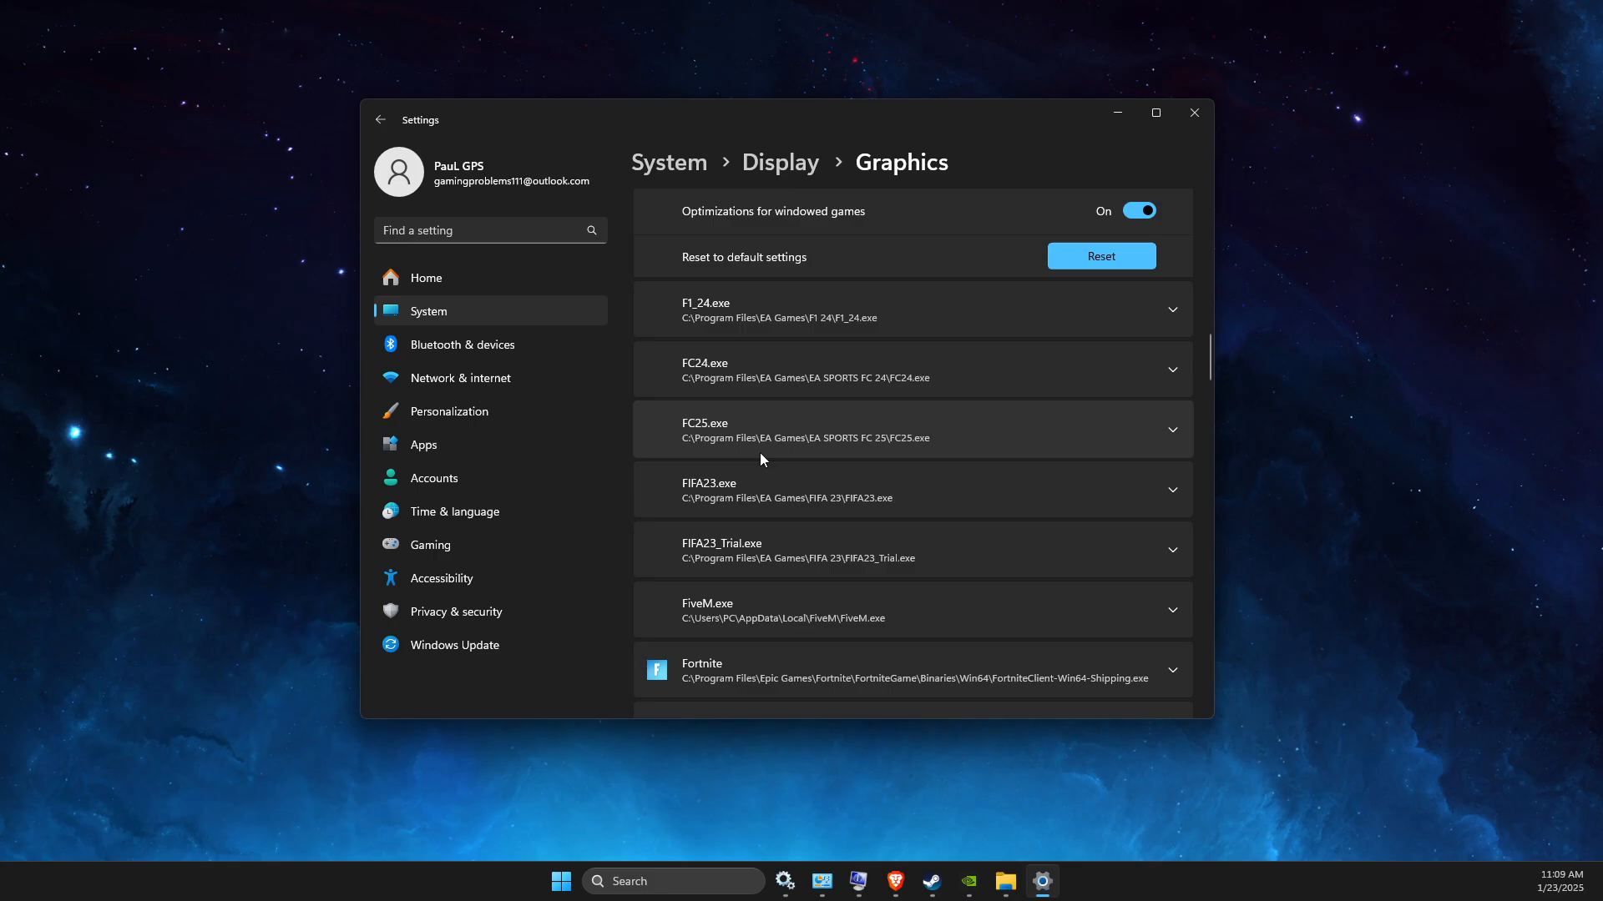
pyautogui.scroll(-2, 759, 452)
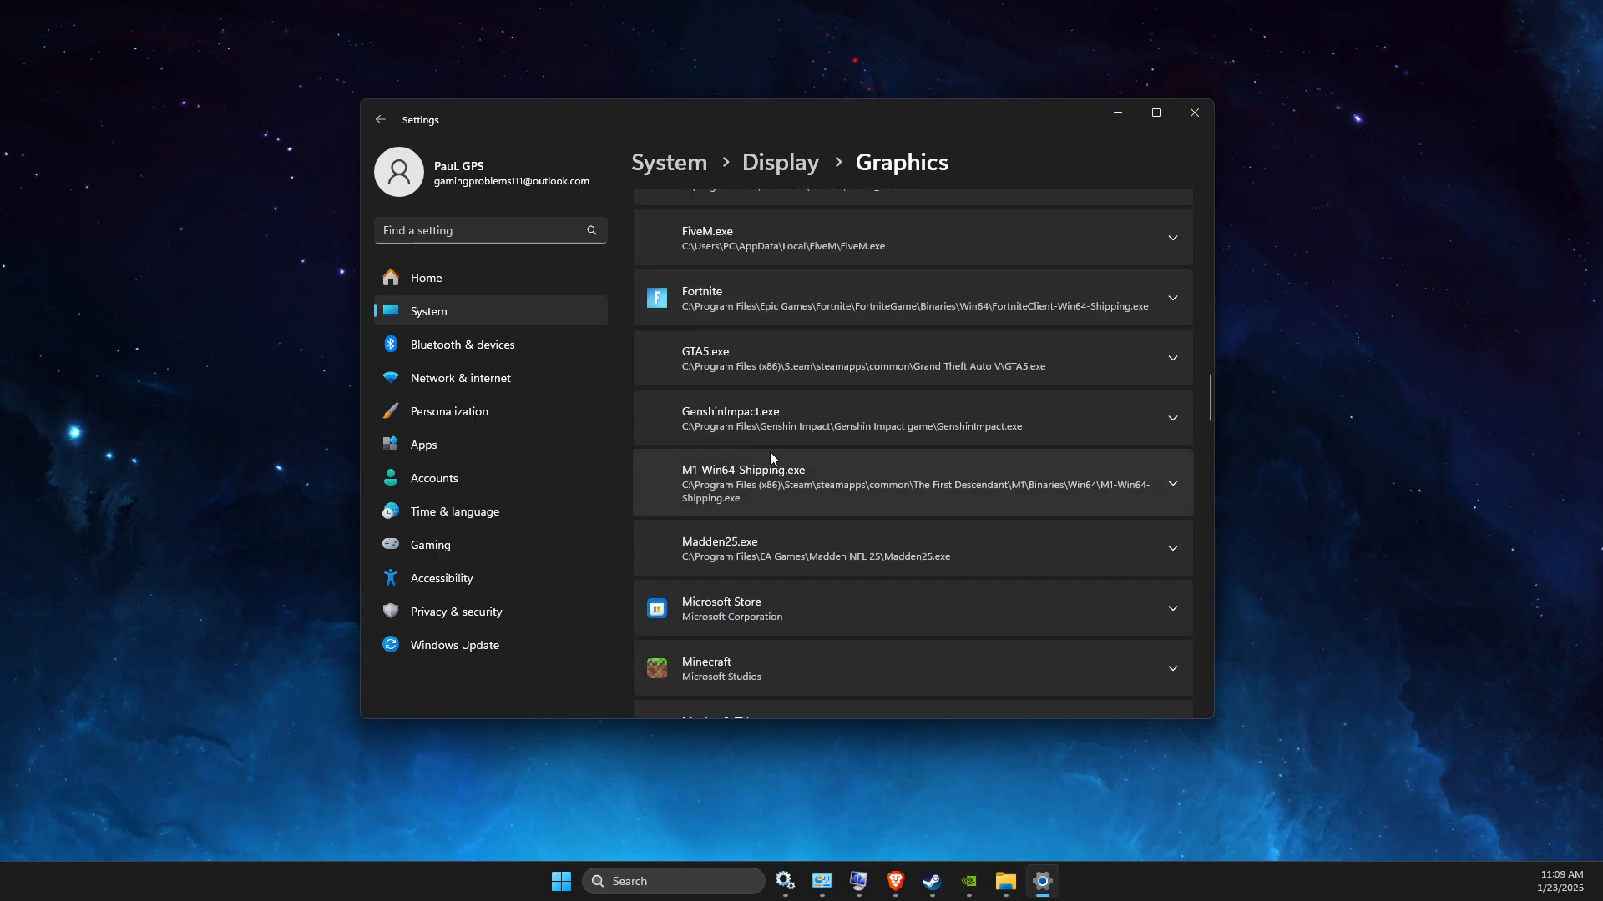
pyautogui.click(1073, 618)
pyautogui.scroll(-5, 998, 588)
pyautogui.scroll(-3, 990, 587)
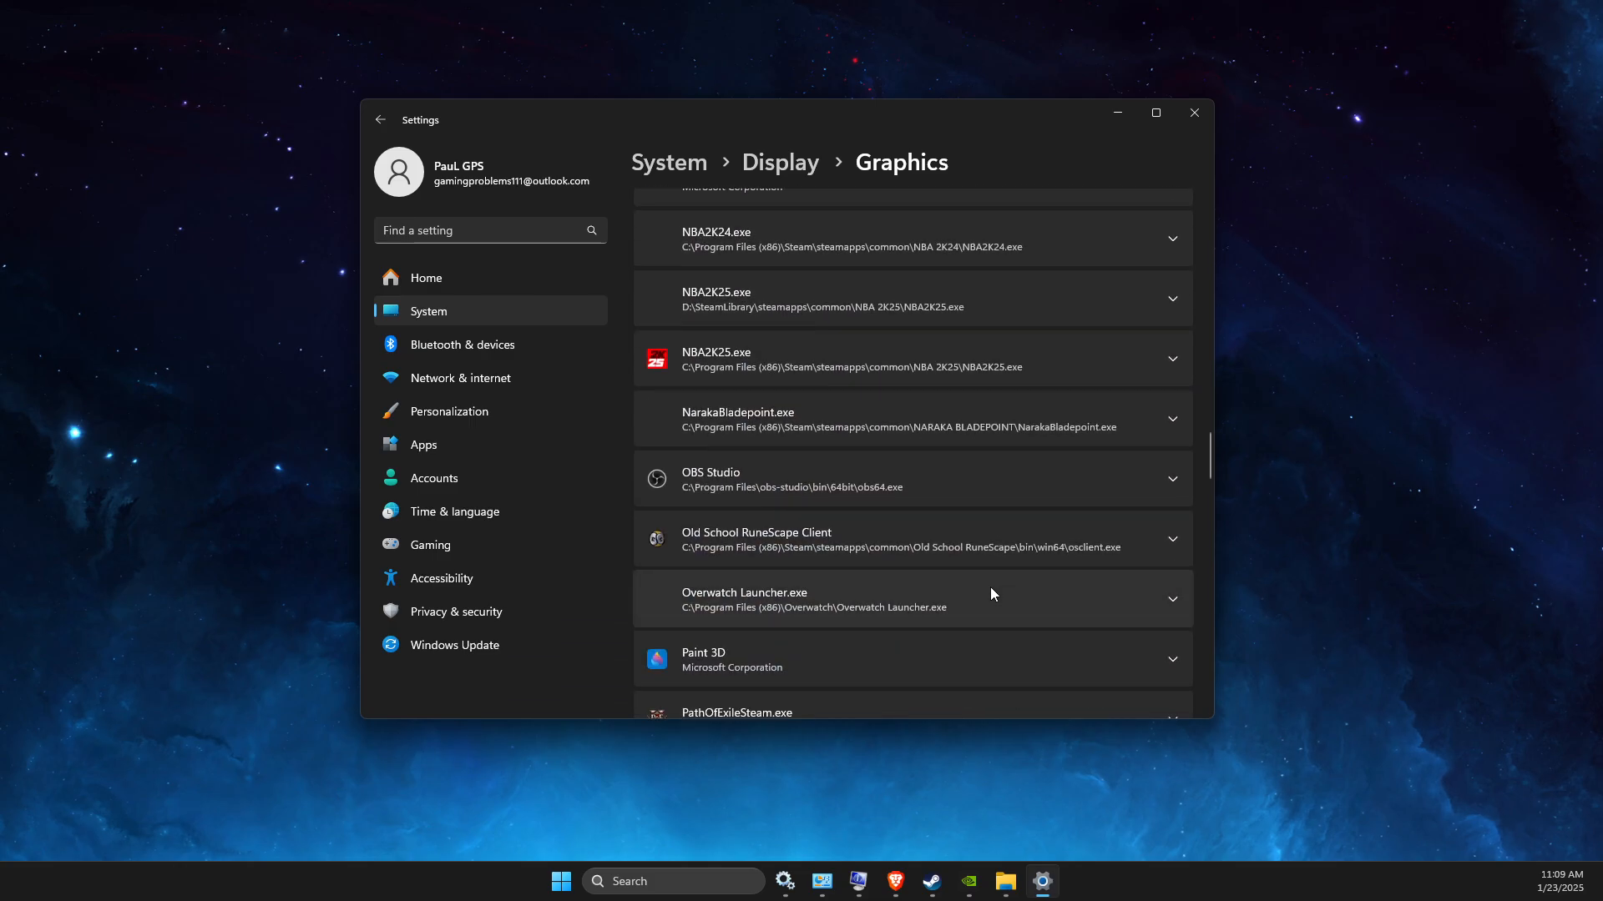
pyautogui.scroll(2, 990, 588)
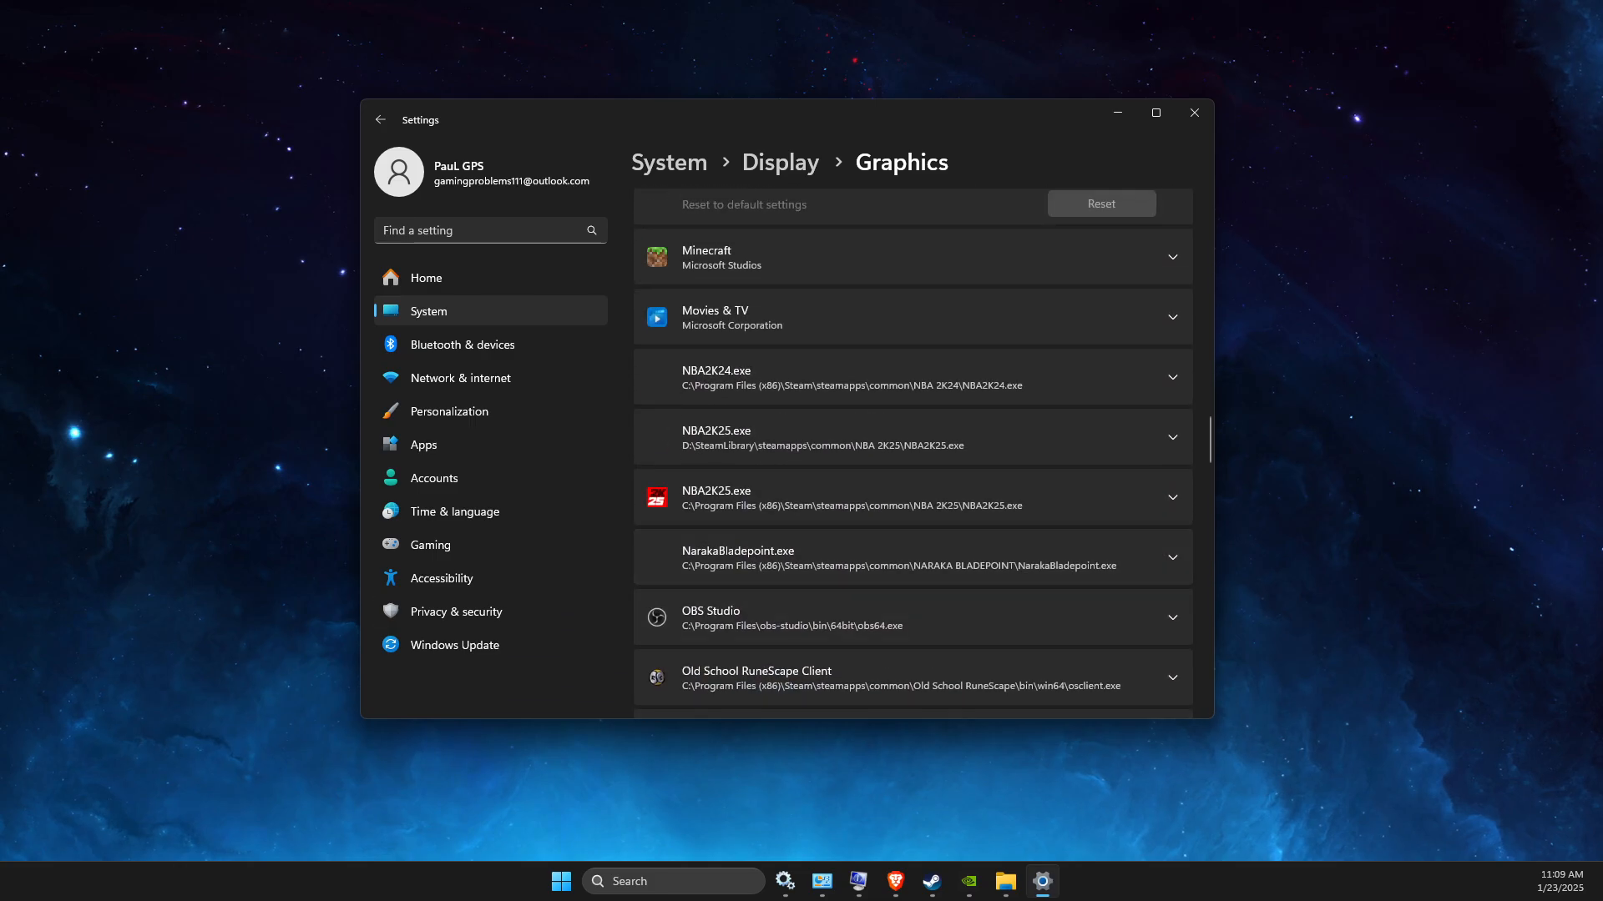
pyautogui.scroll(-8, 881, 584)
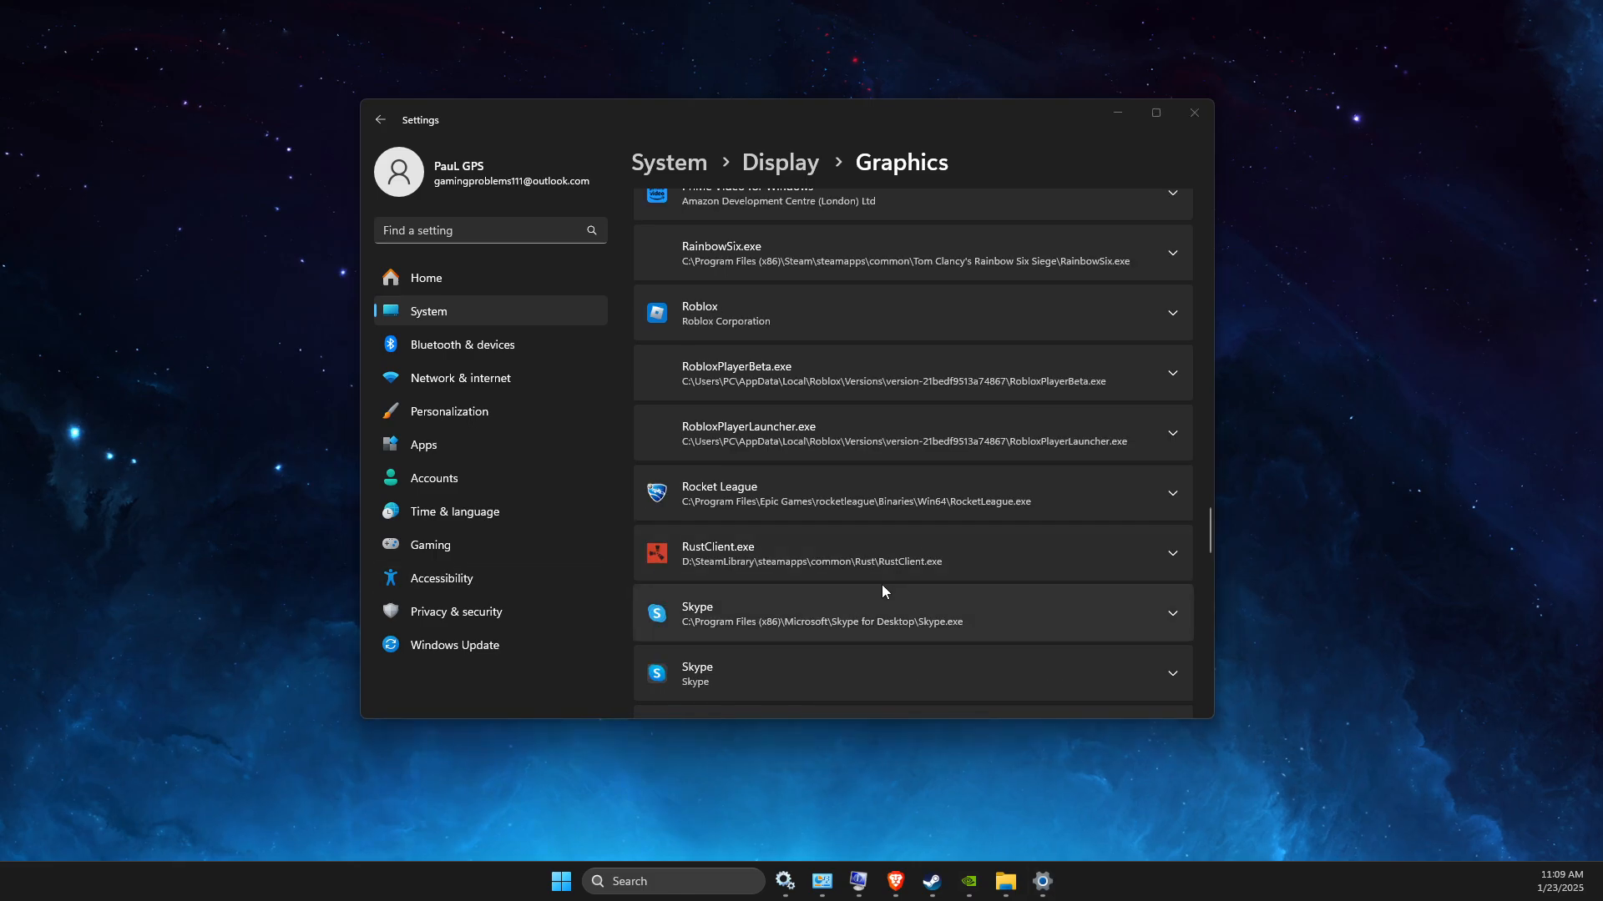
pyautogui.click(1171, 554)
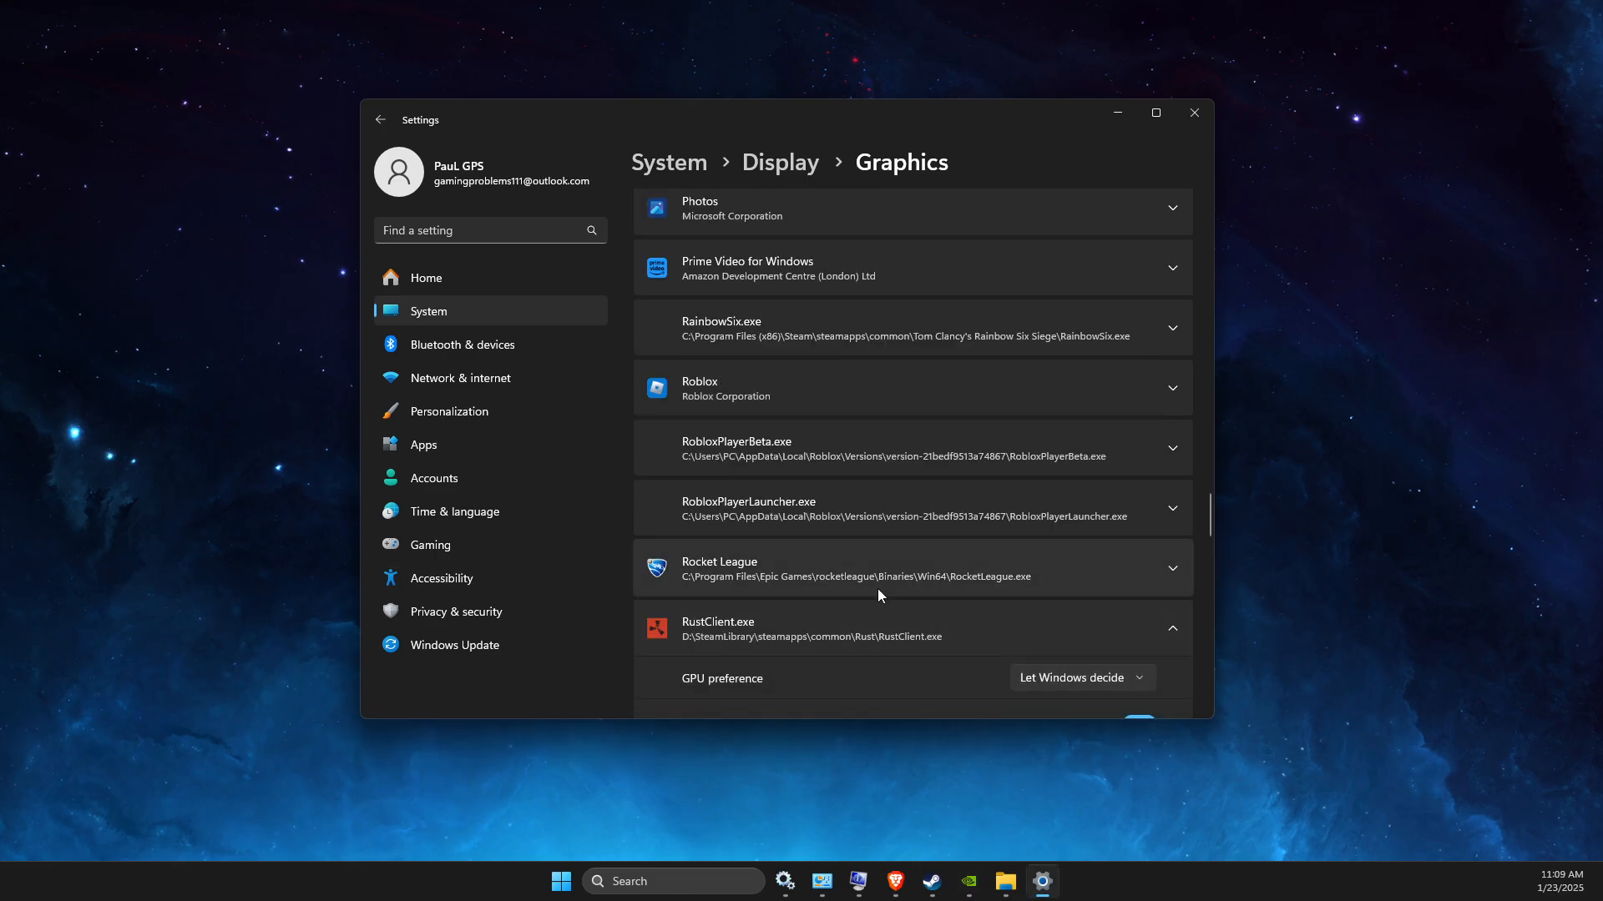
pyautogui.scroll(-2, 840, 590)
pyautogui.click(1066, 524)
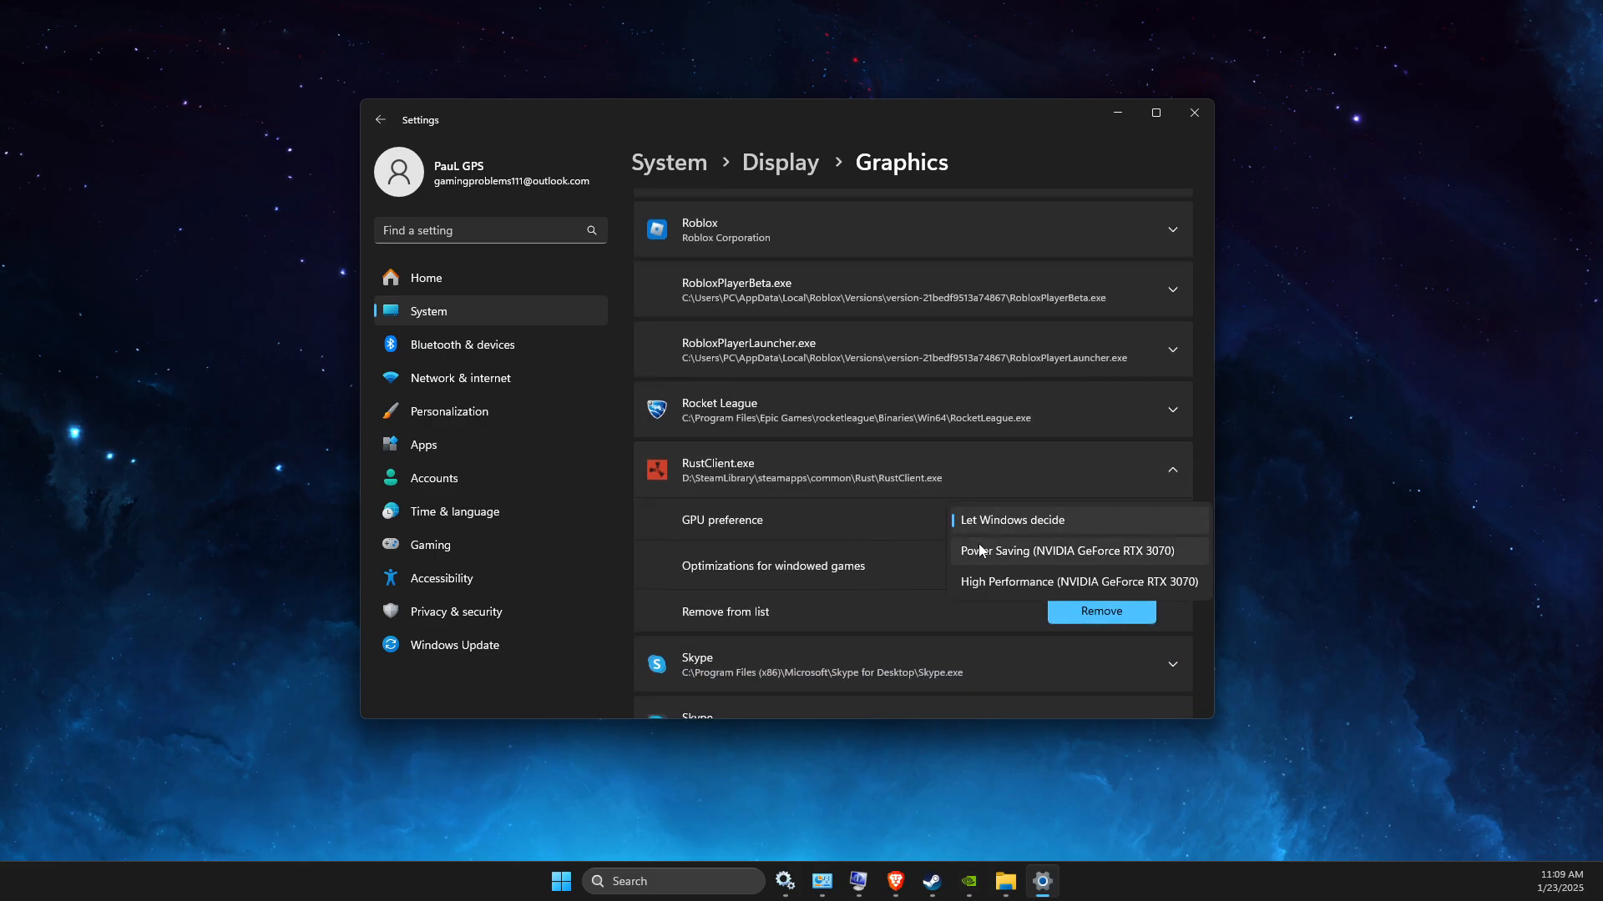
pyautogui.click(1001, 553)
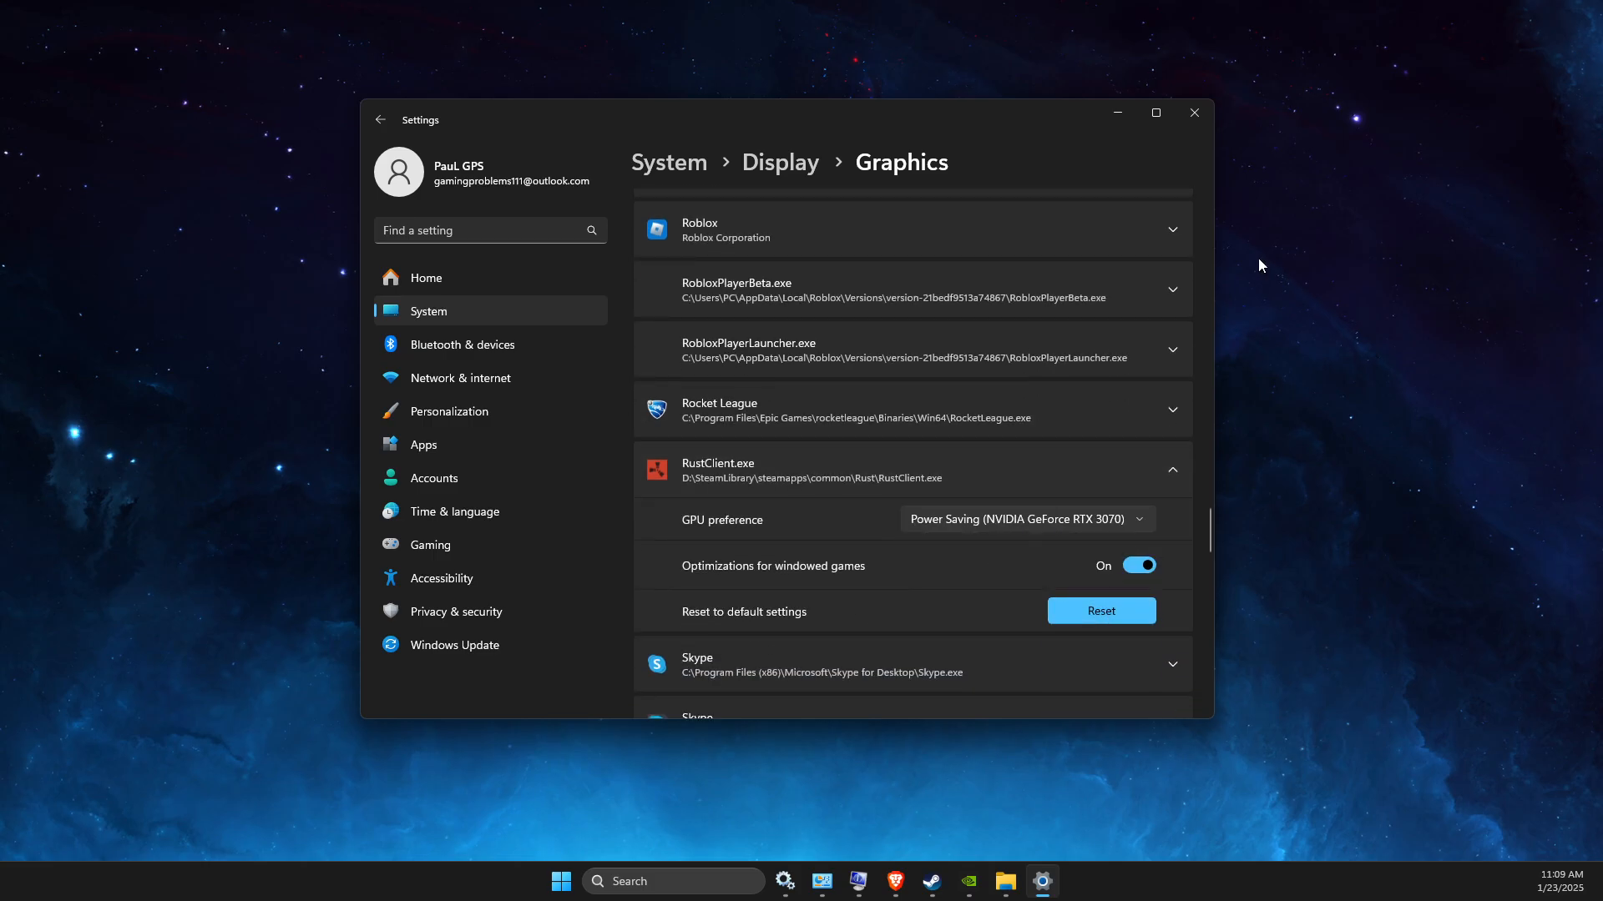
pyautogui.click(1195, 113)
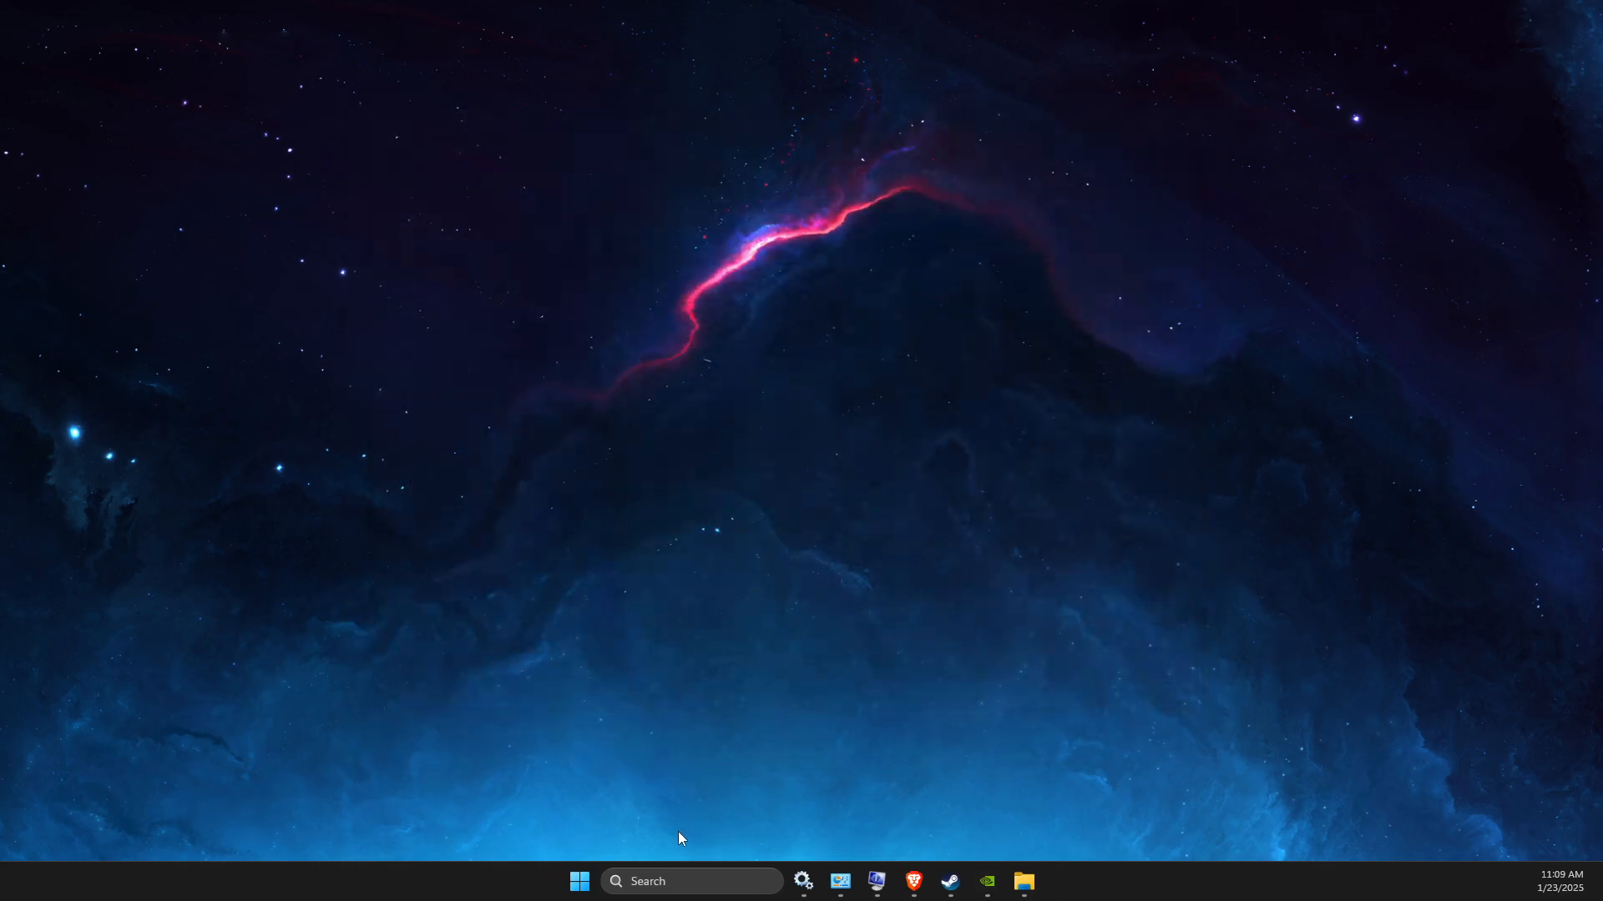
# Step: Find Edit power plan through Windows search, review the available plans in Power Options, and close the window
pyautogui.click(668, 889)
pyautogui.write('edit power plan')
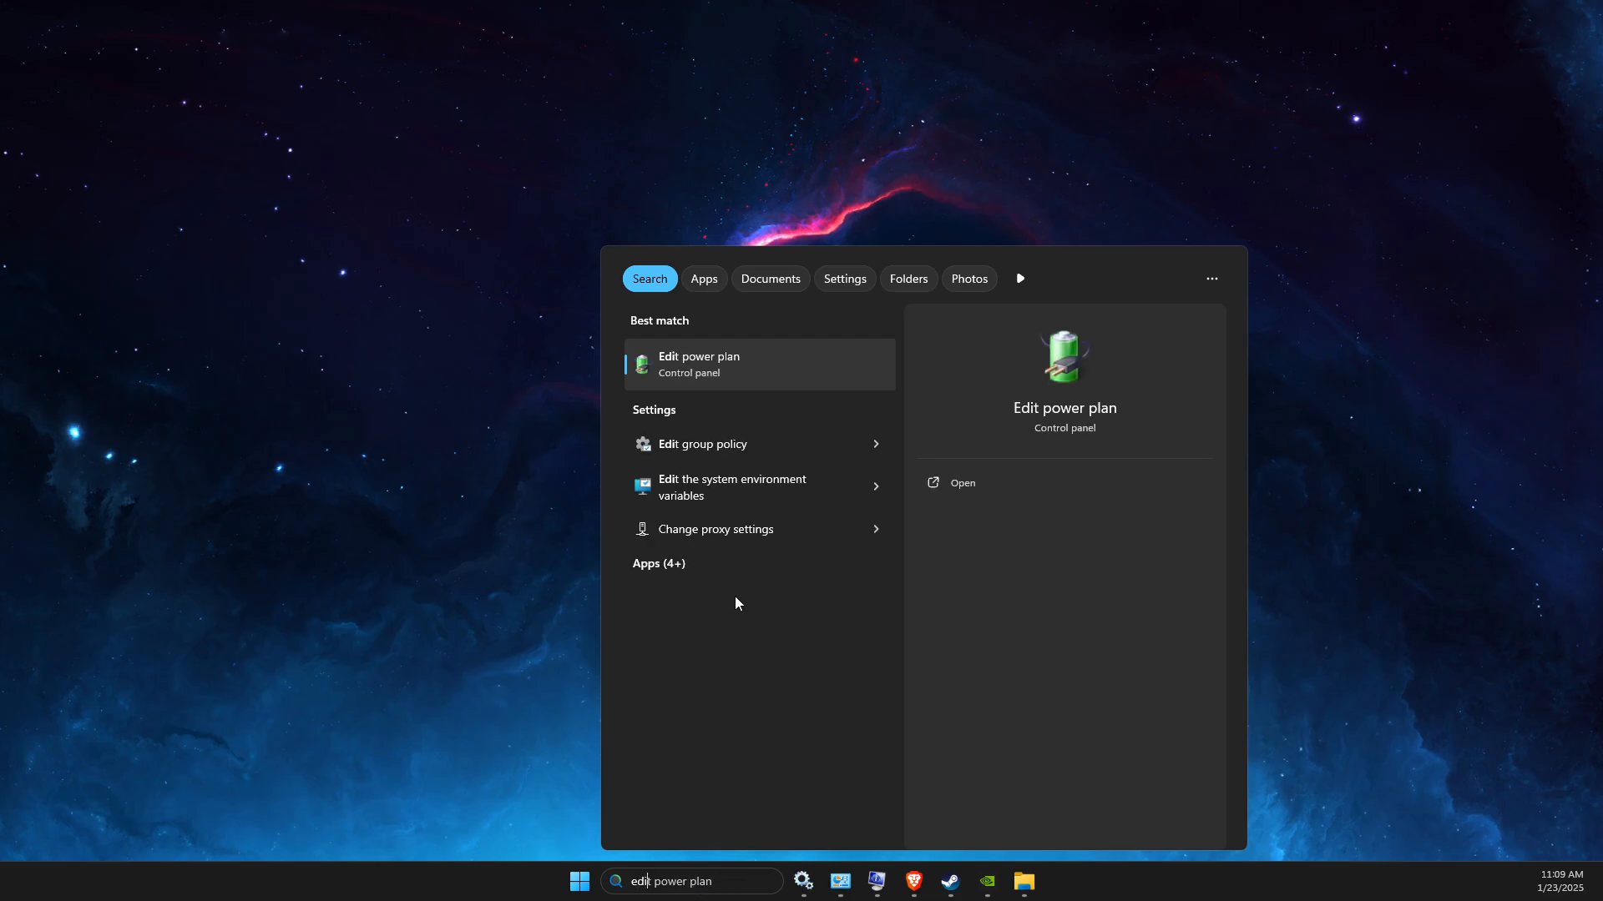
pyautogui.click(693, 367)
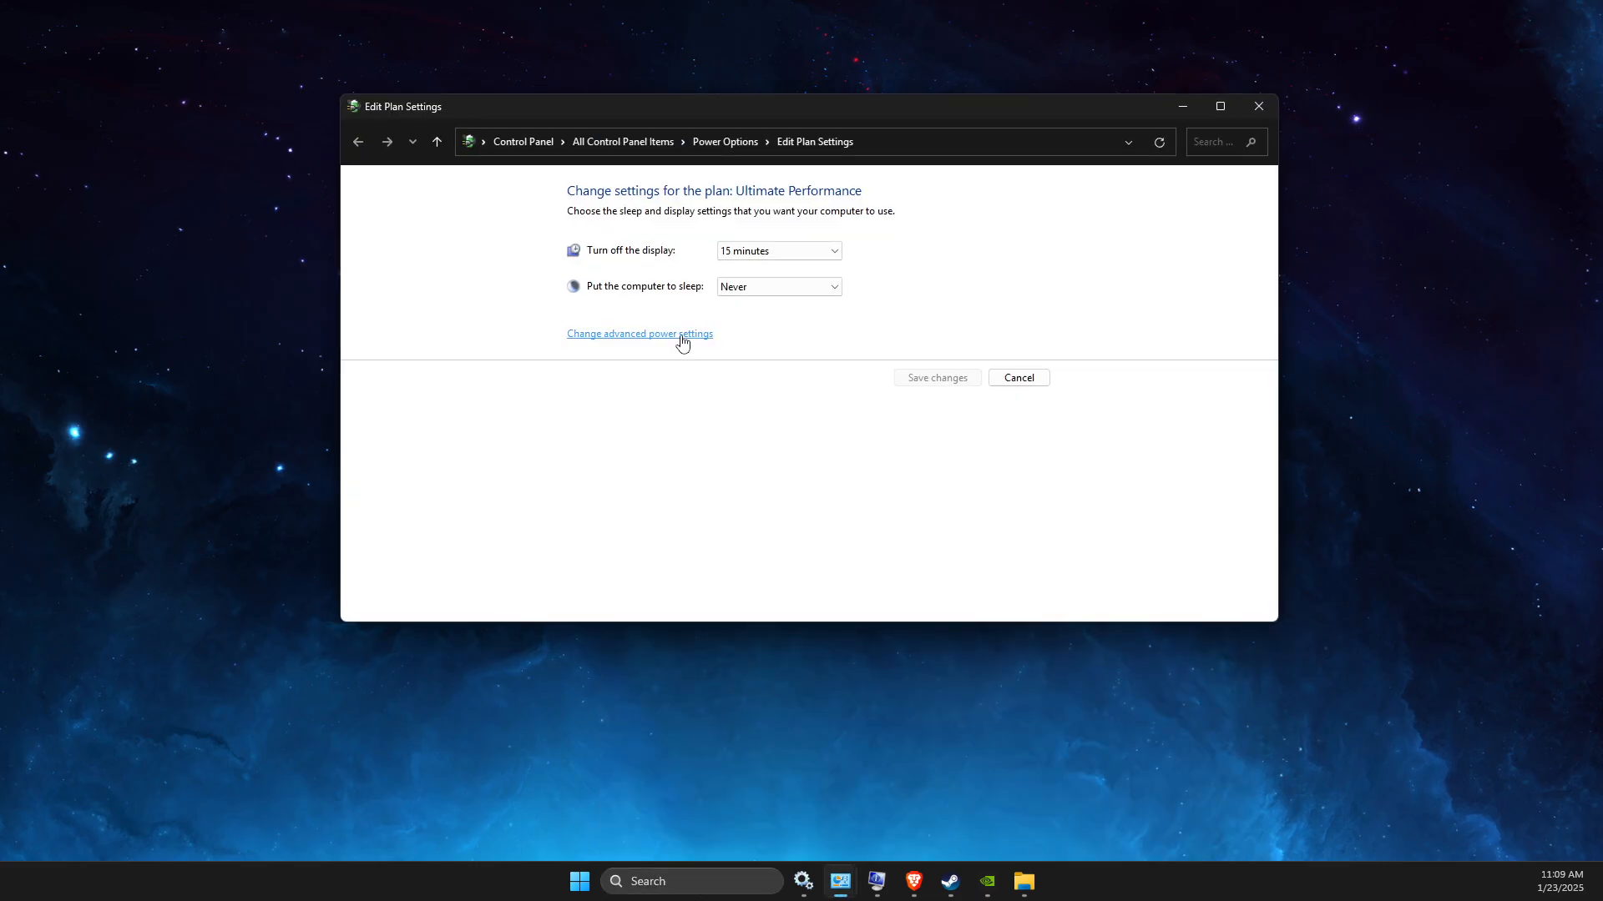
pyautogui.click(730, 143)
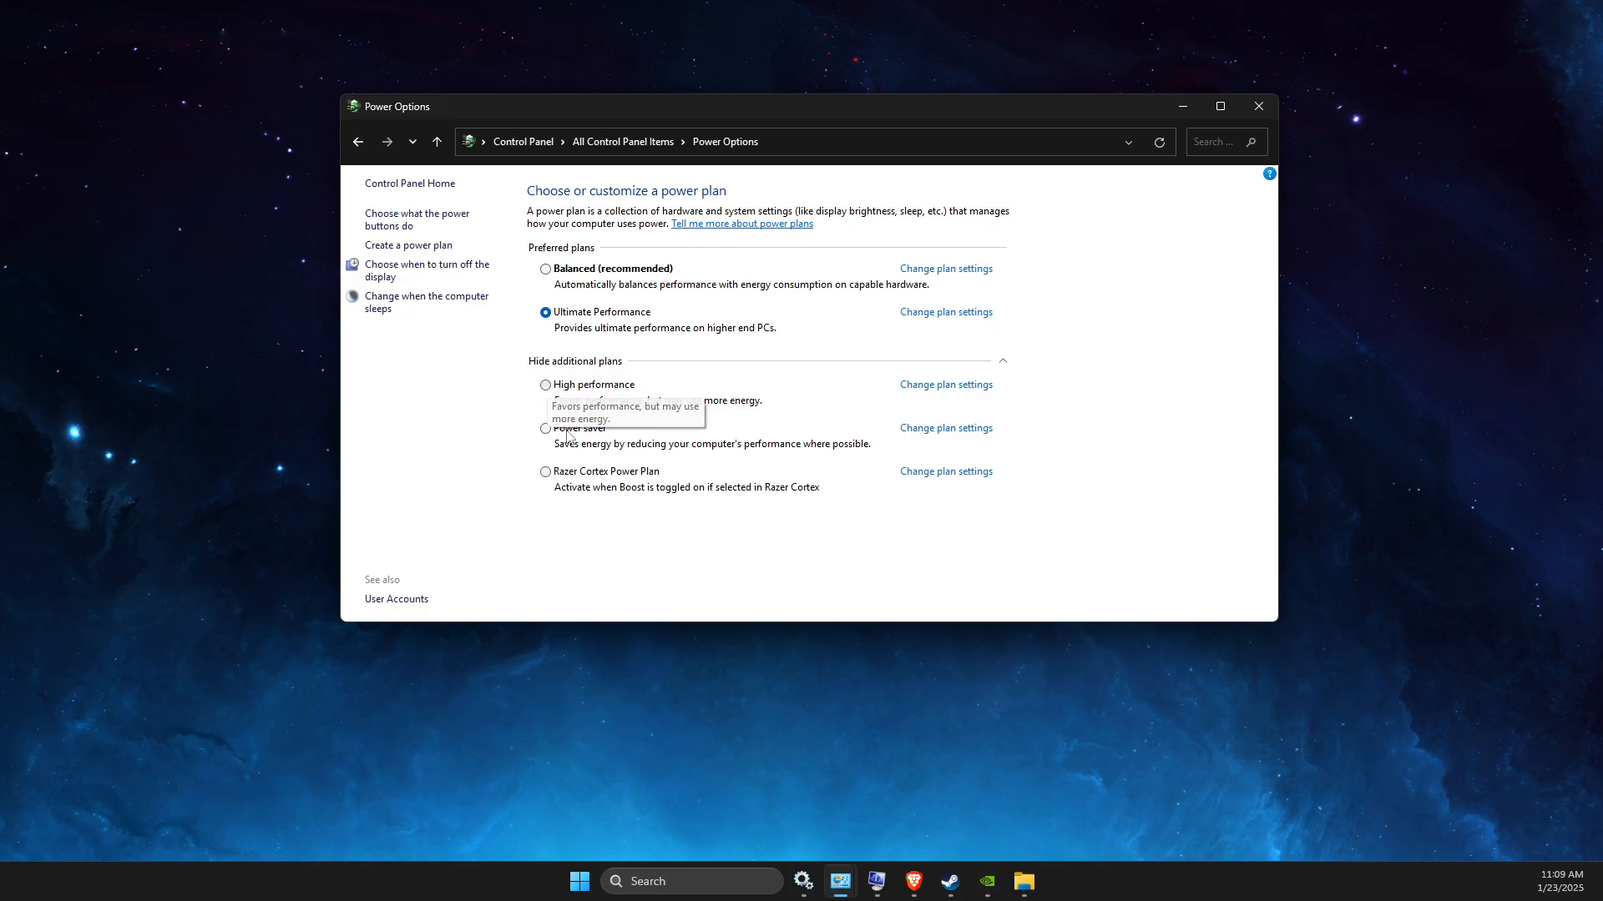
pyautogui.click(1259, 106)
# Step: Open the Virtual Memory settings from View advanced system settings and select drive D: to inspect its paging file size
pyautogui.click(694, 883)
pyautogui.write('view advanced system settings')
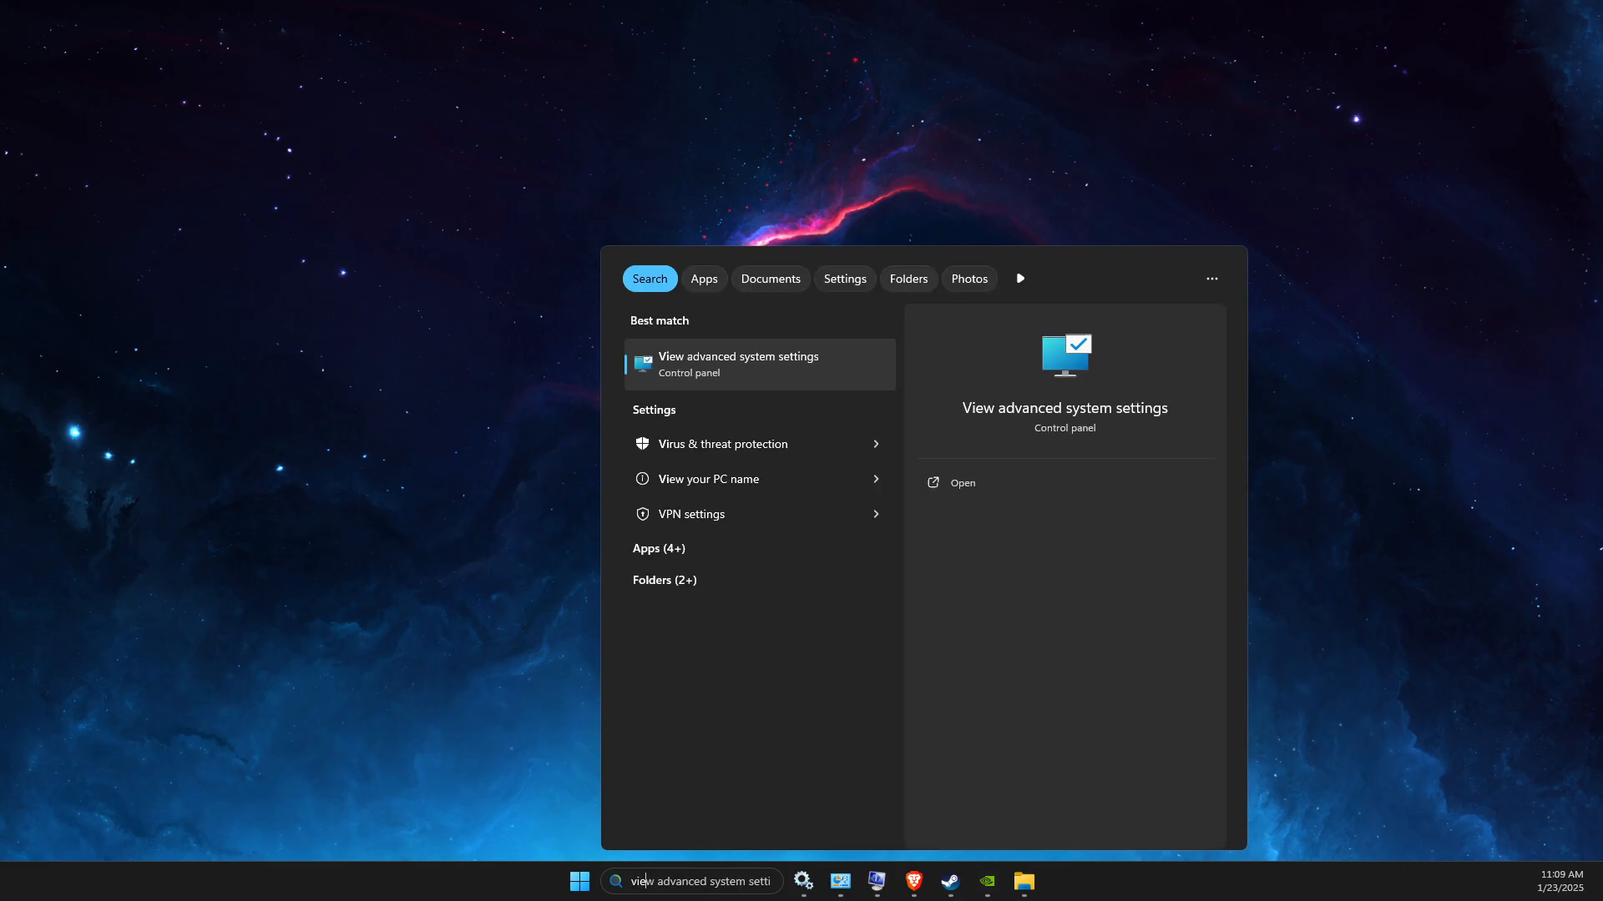
pyautogui.click(733, 378)
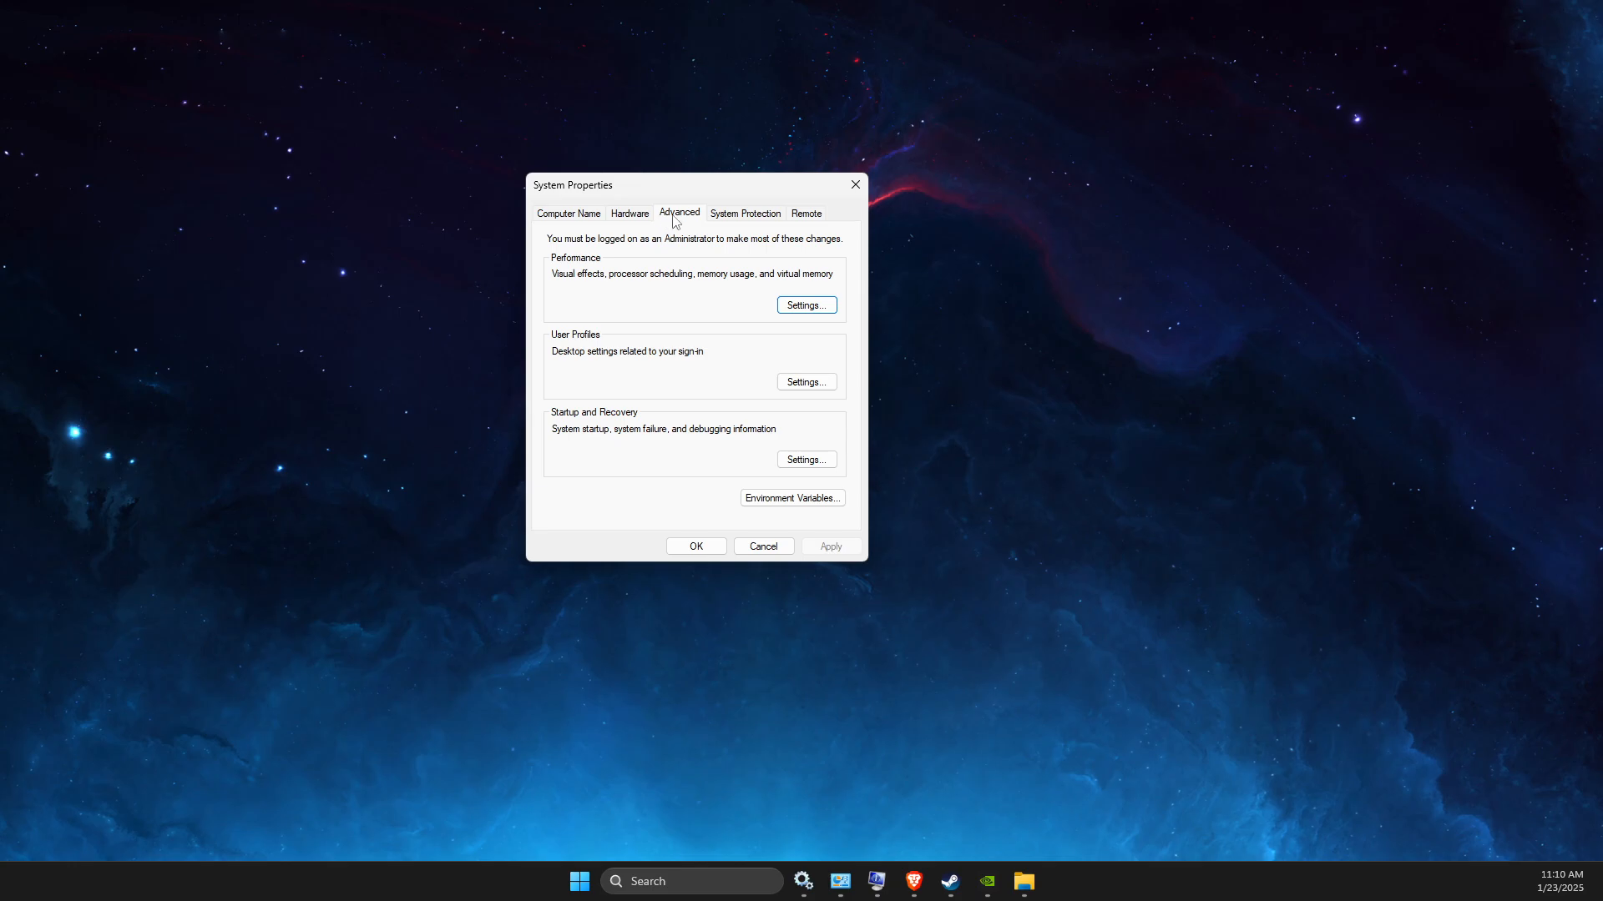
pyautogui.click(806, 305)
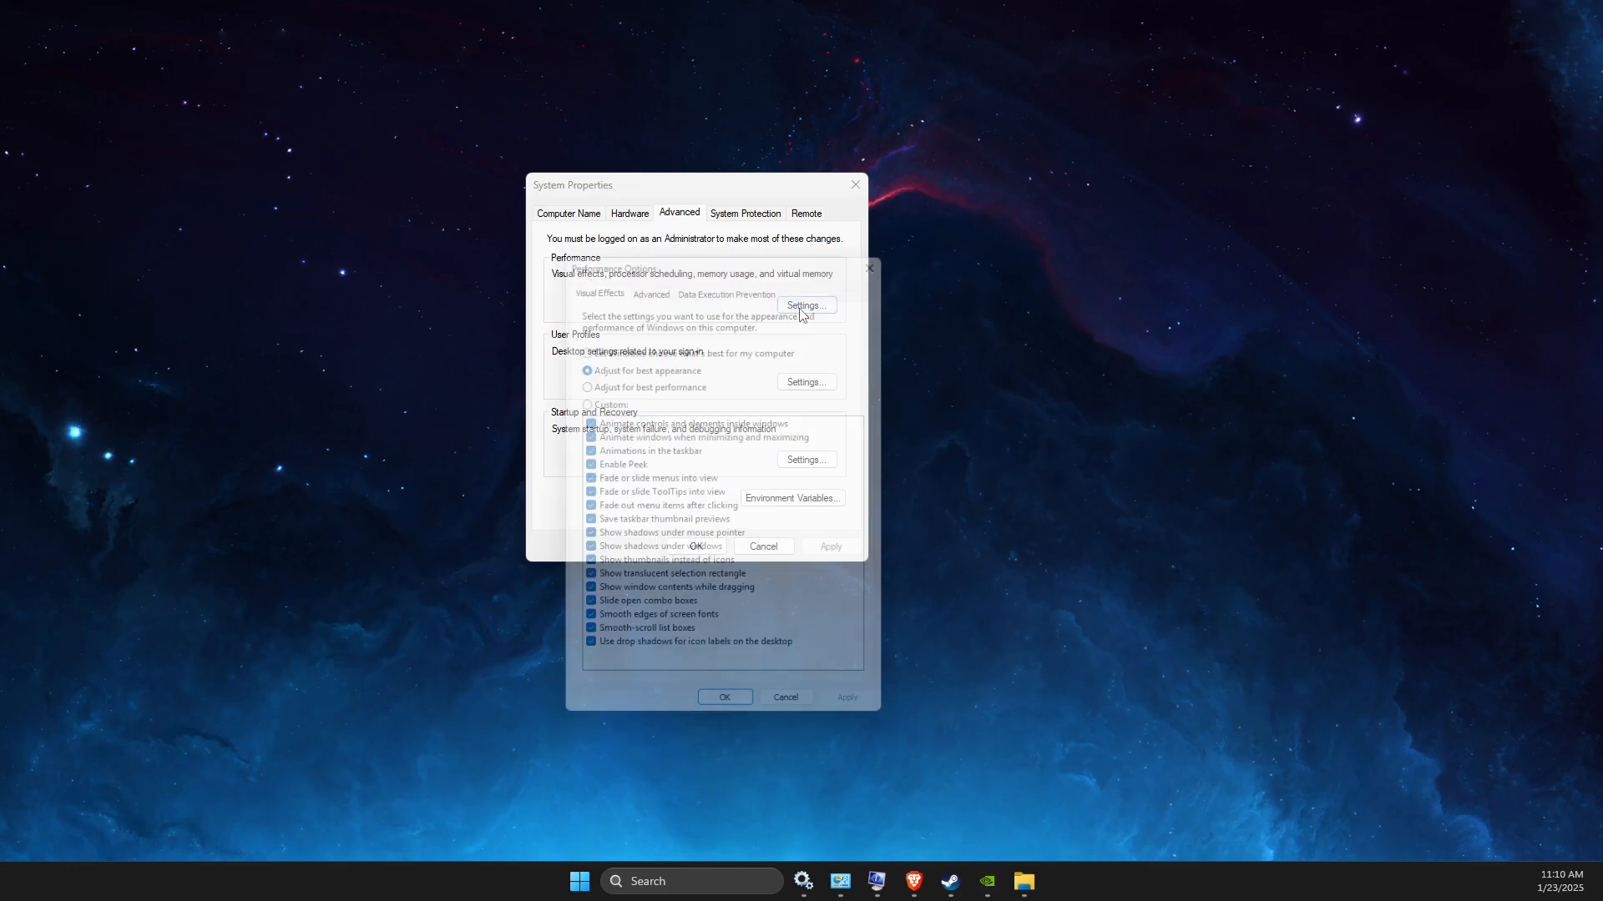
pyautogui.click(644, 281)
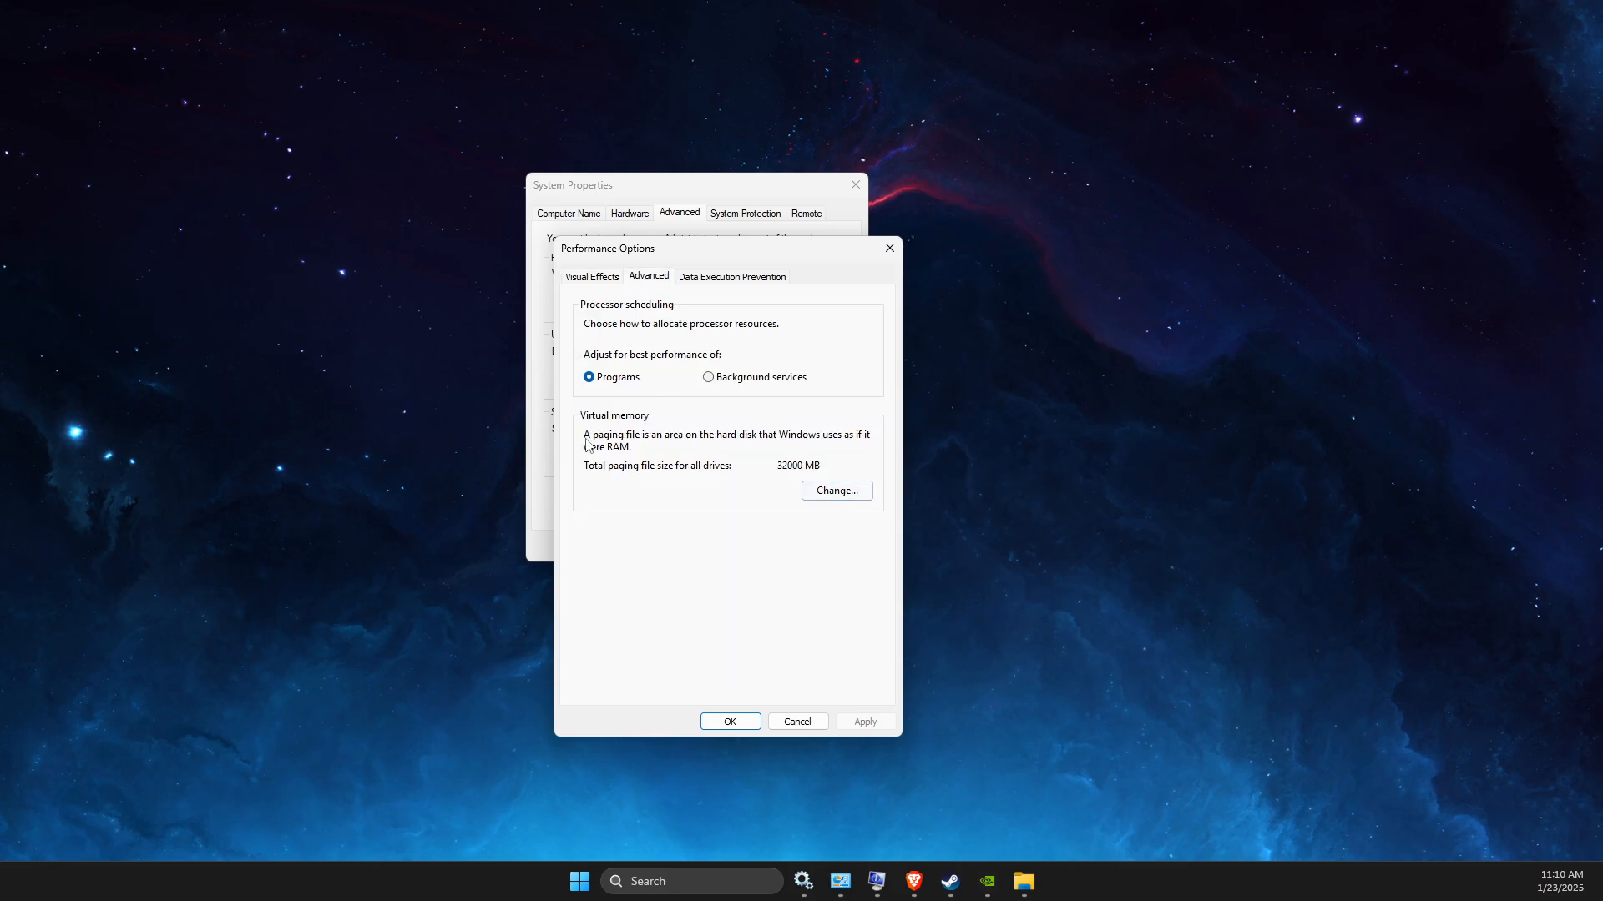
pyautogui.click(837, 492)
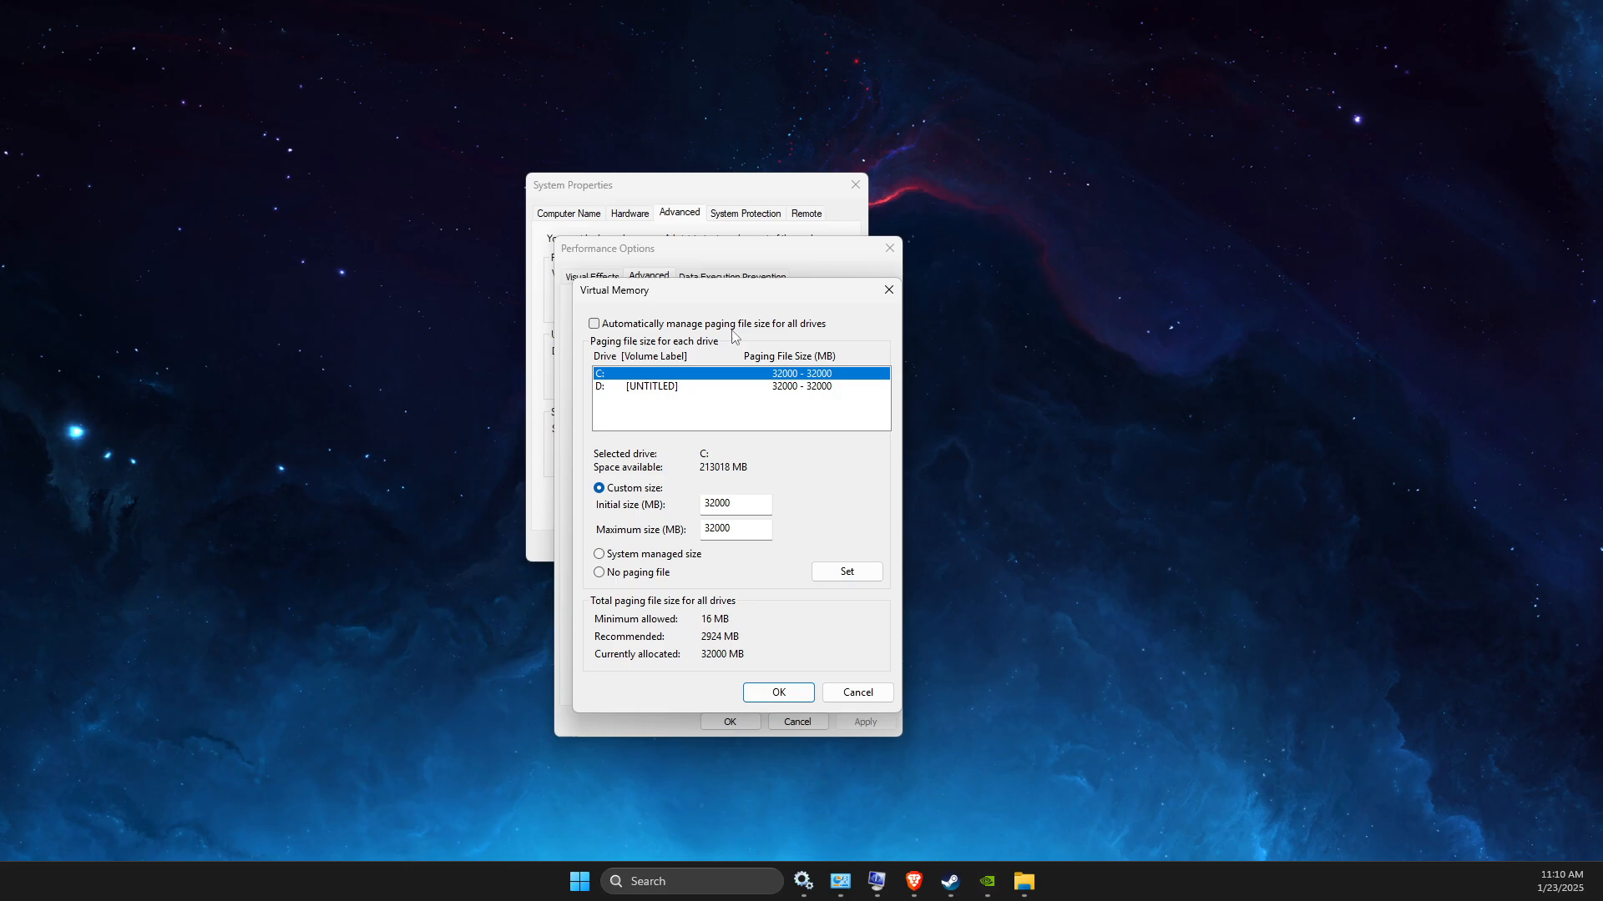
pyautogui.click(606, 389)
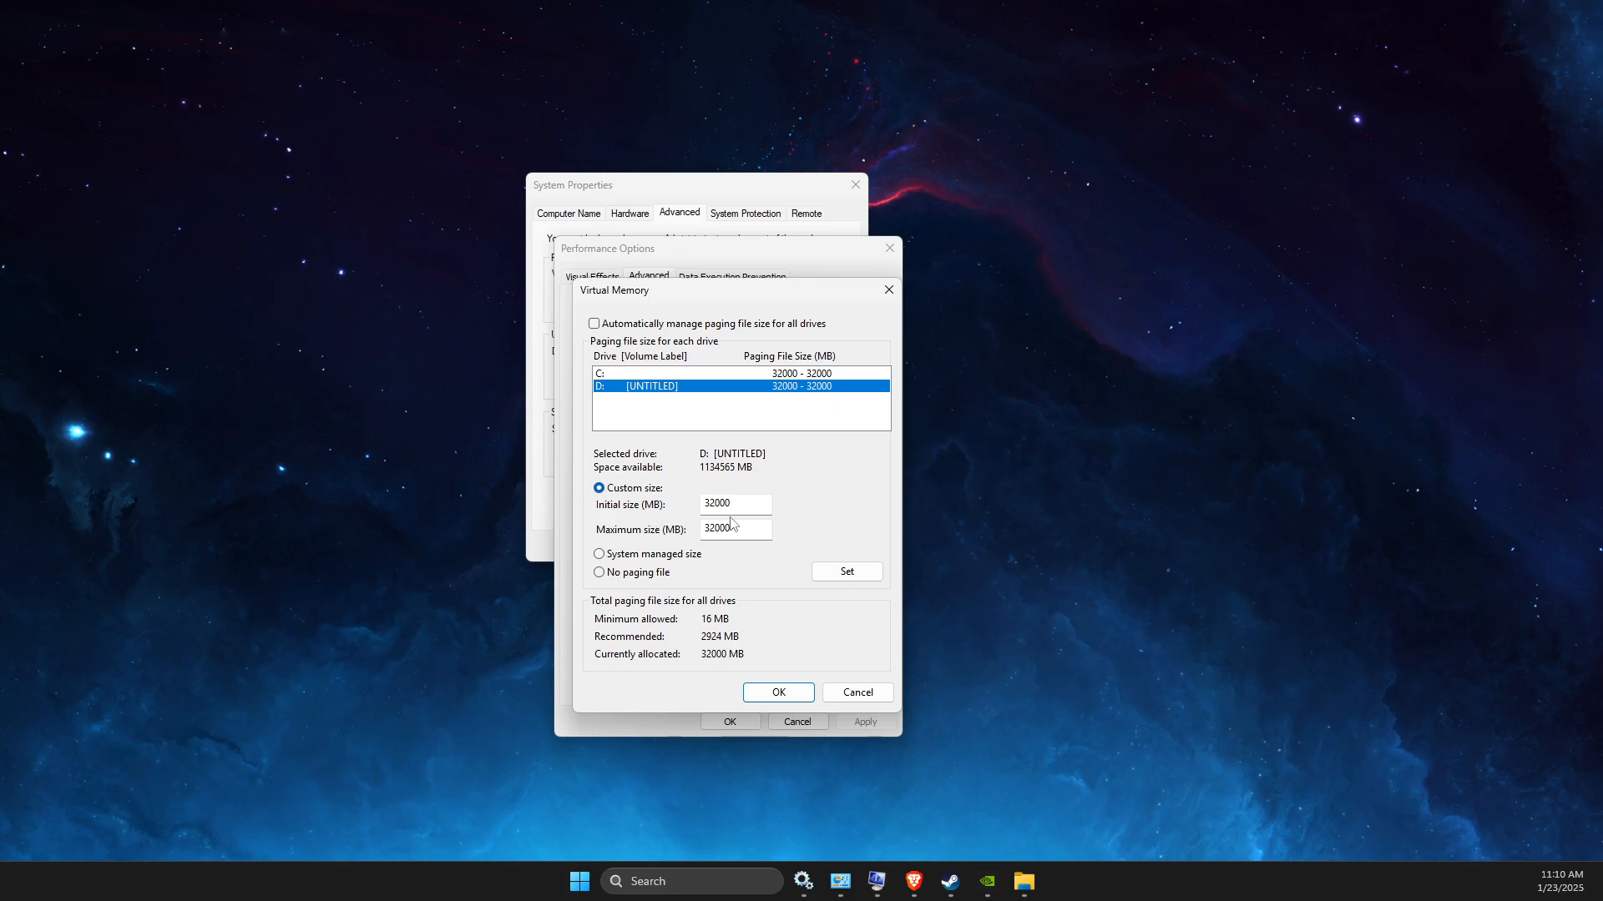
# Step: Open System Information through Windows search, check the Installed Physical Memory (RAM) entry, and close it
pyautogui.click(701, 878)
pyautogui.write('system Information')
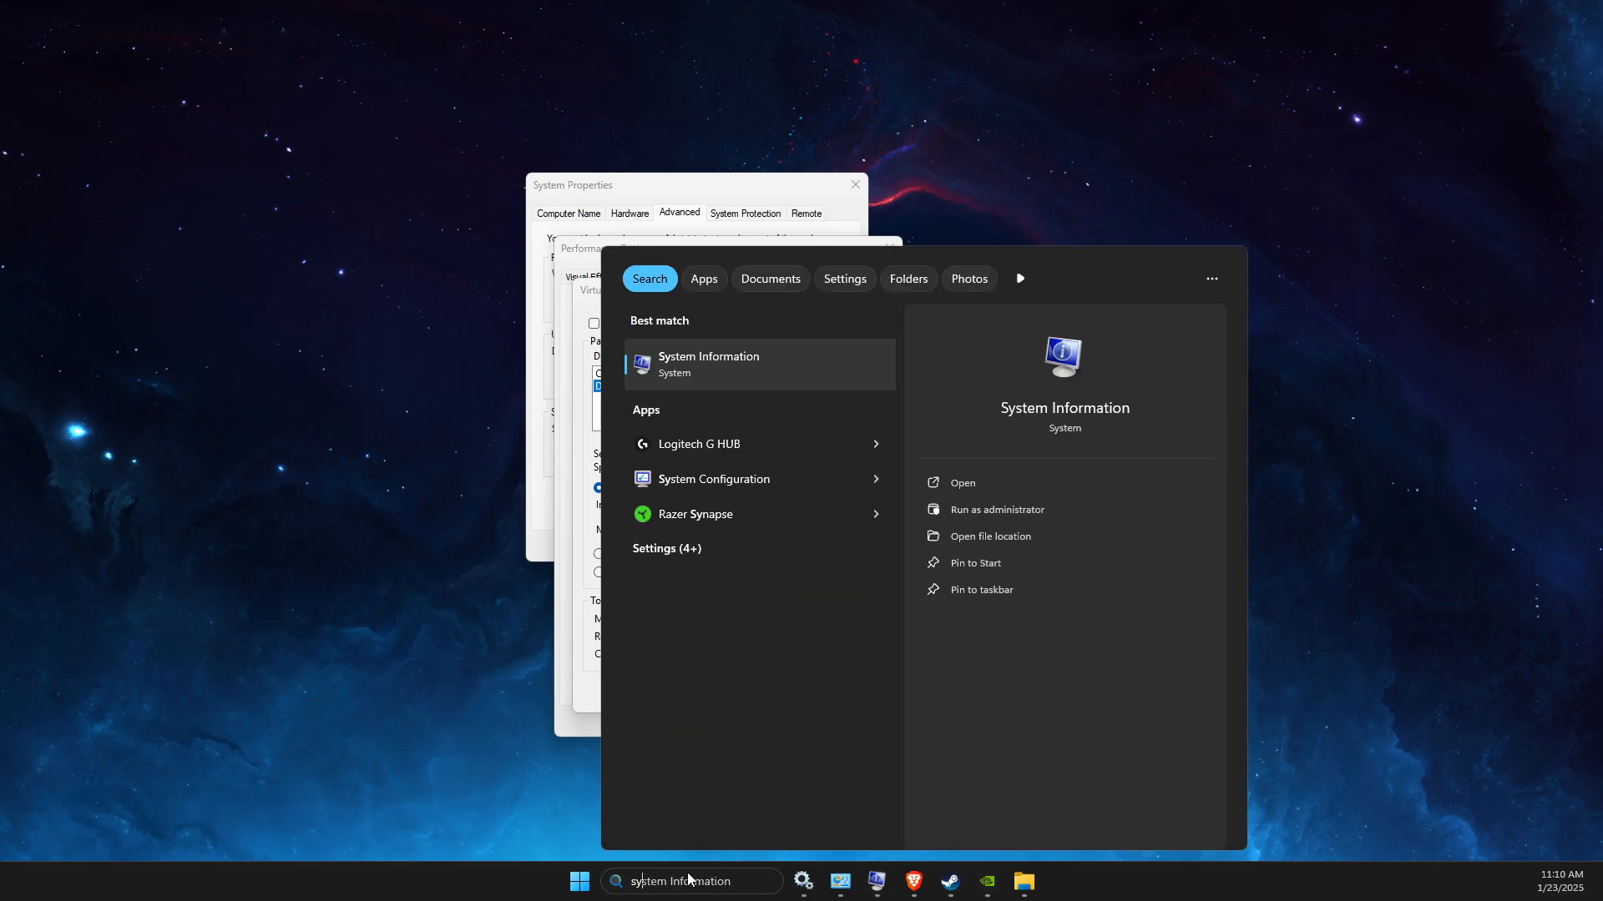
pyautogui.click(707, 363)
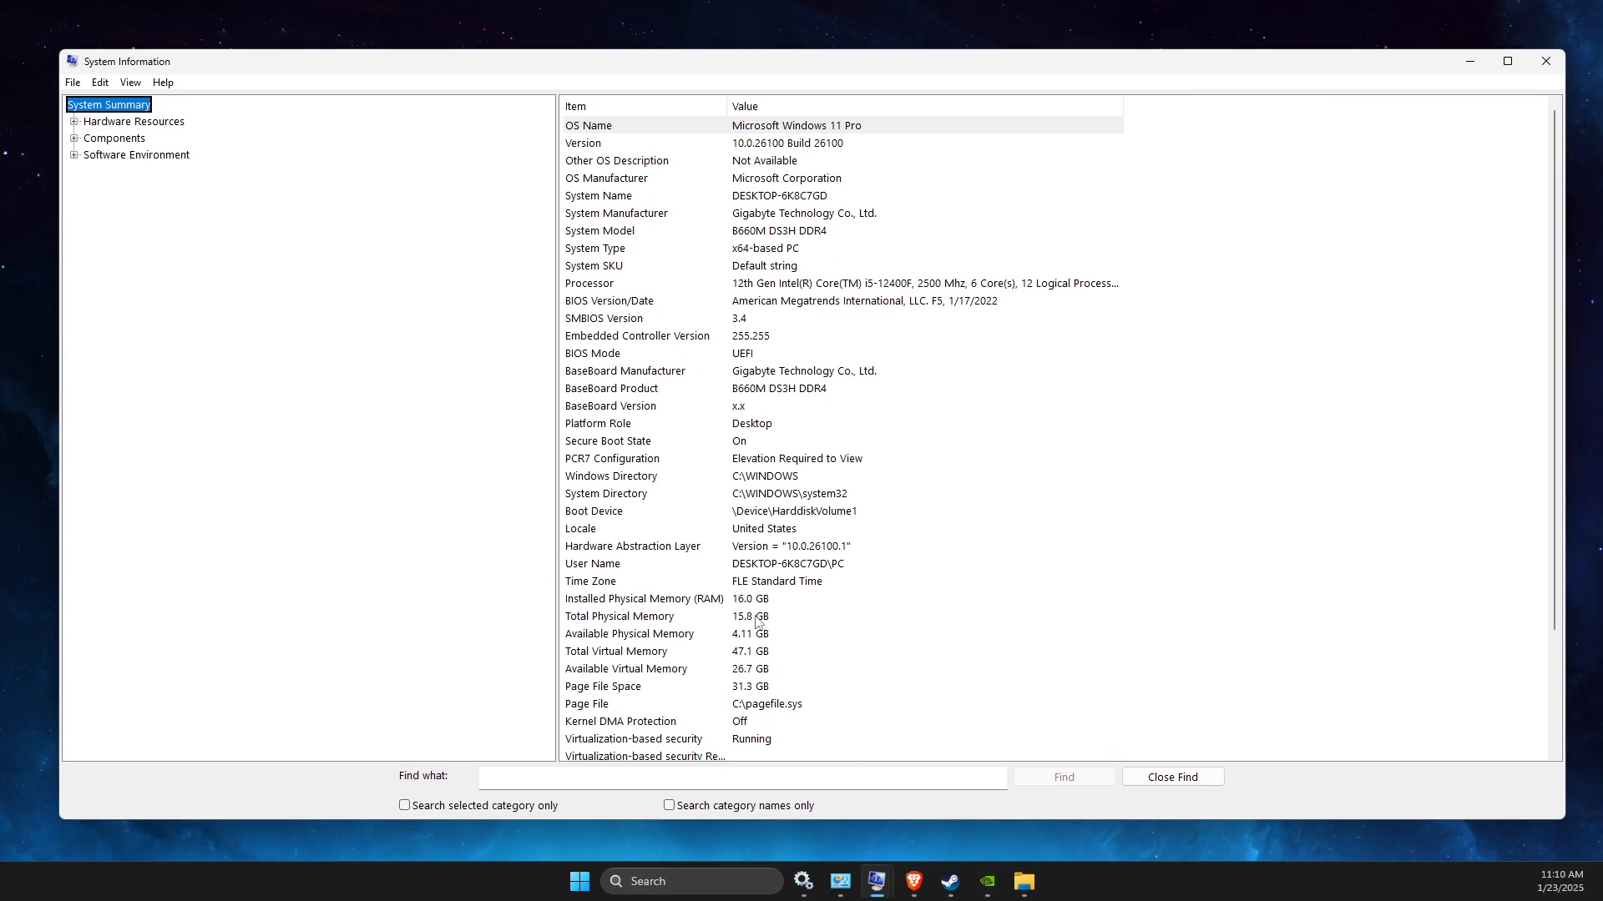
pyautogui.click(735, 599)
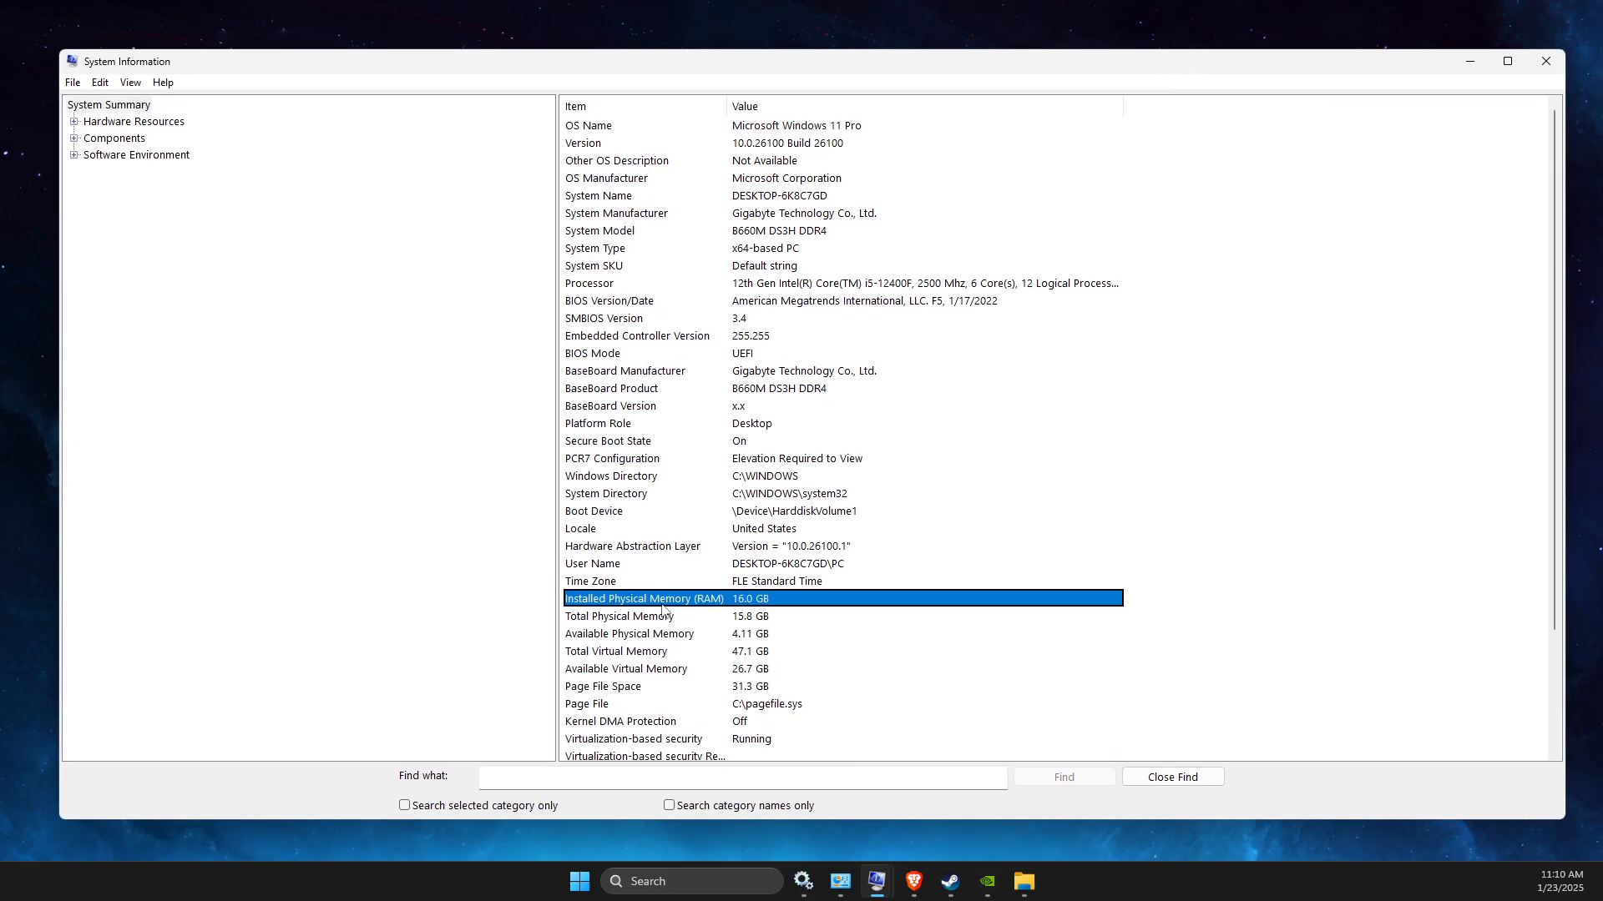
pyautogui.click(1542, 64)
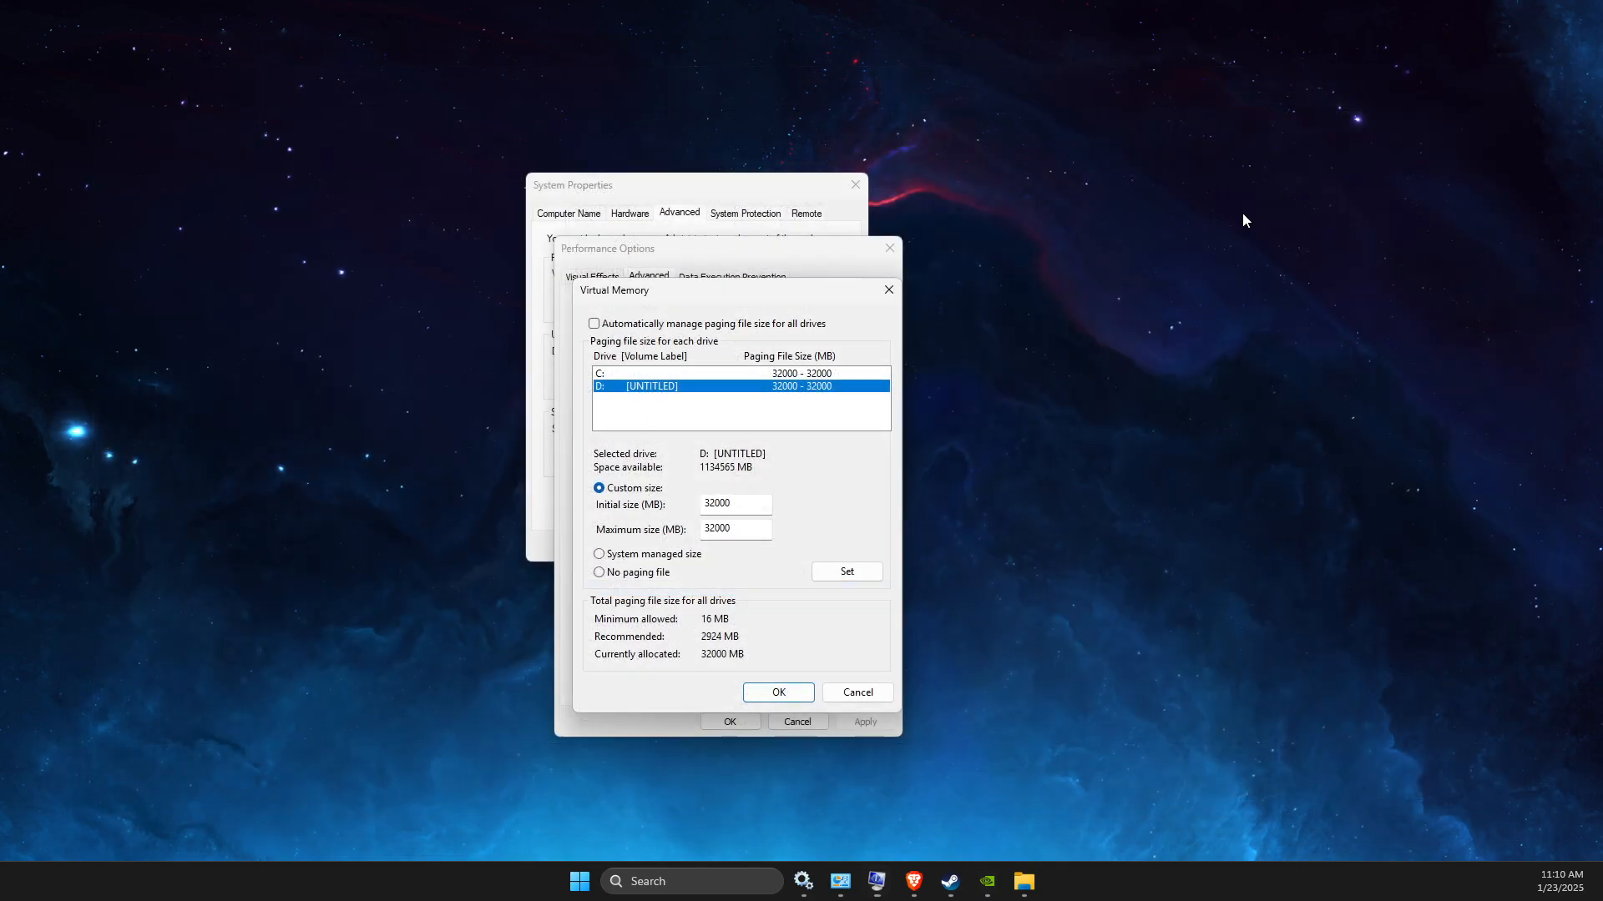
# Step: Open Calculator and multiply 16 by 2000 to work out the paging file size
pyautogui.click(690, 883)
pyautogui.write('calculator')
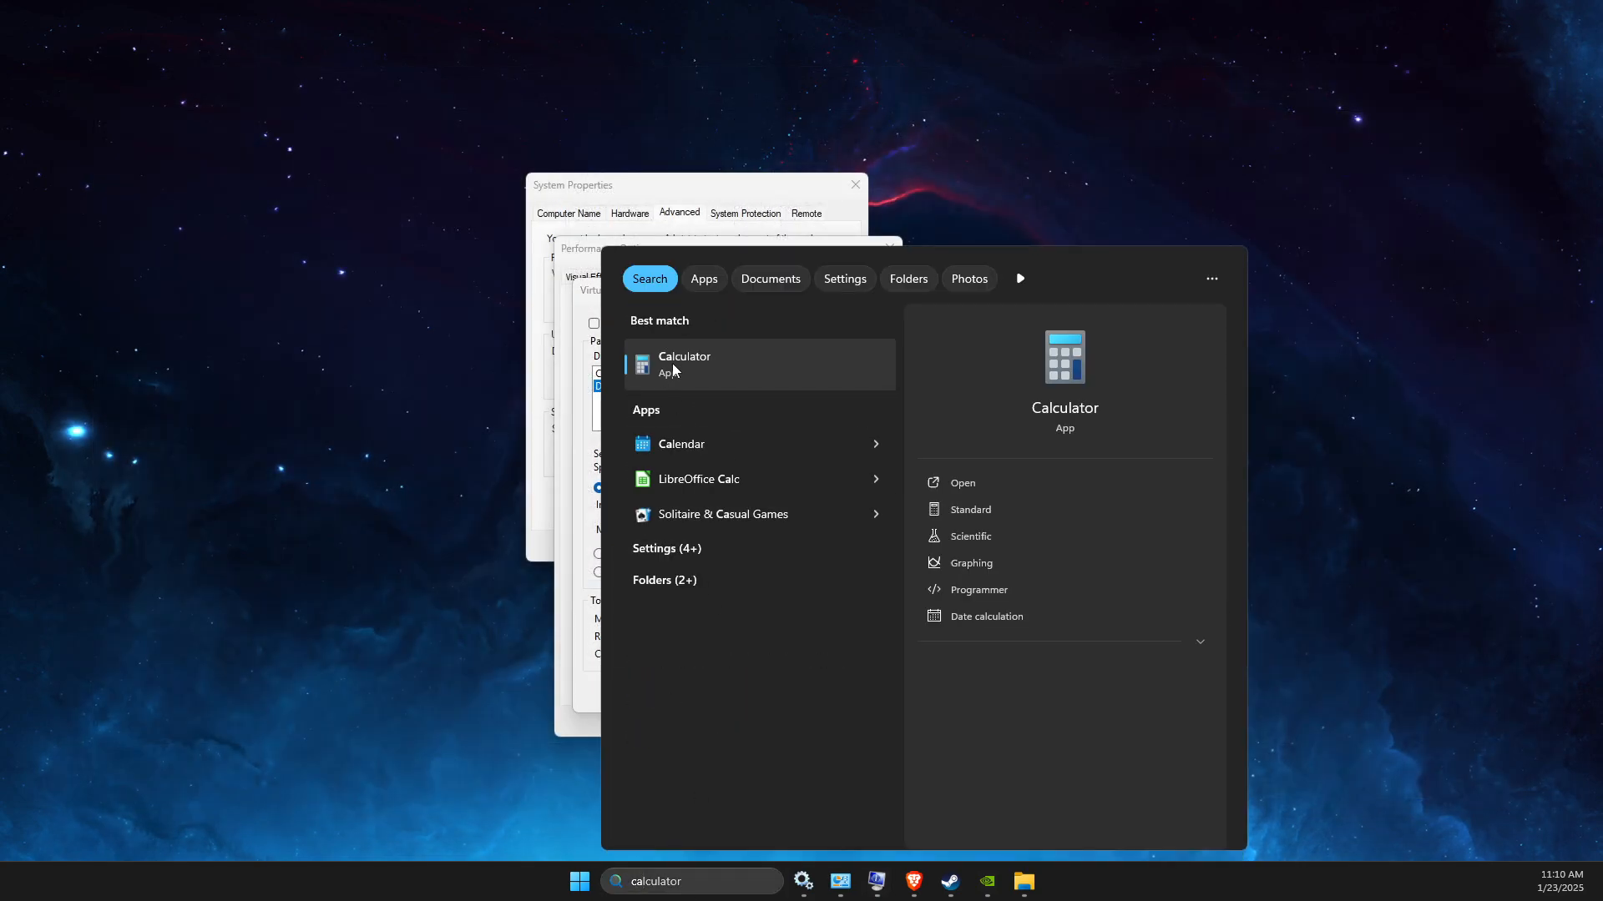
pyautogui.click(673, 365)
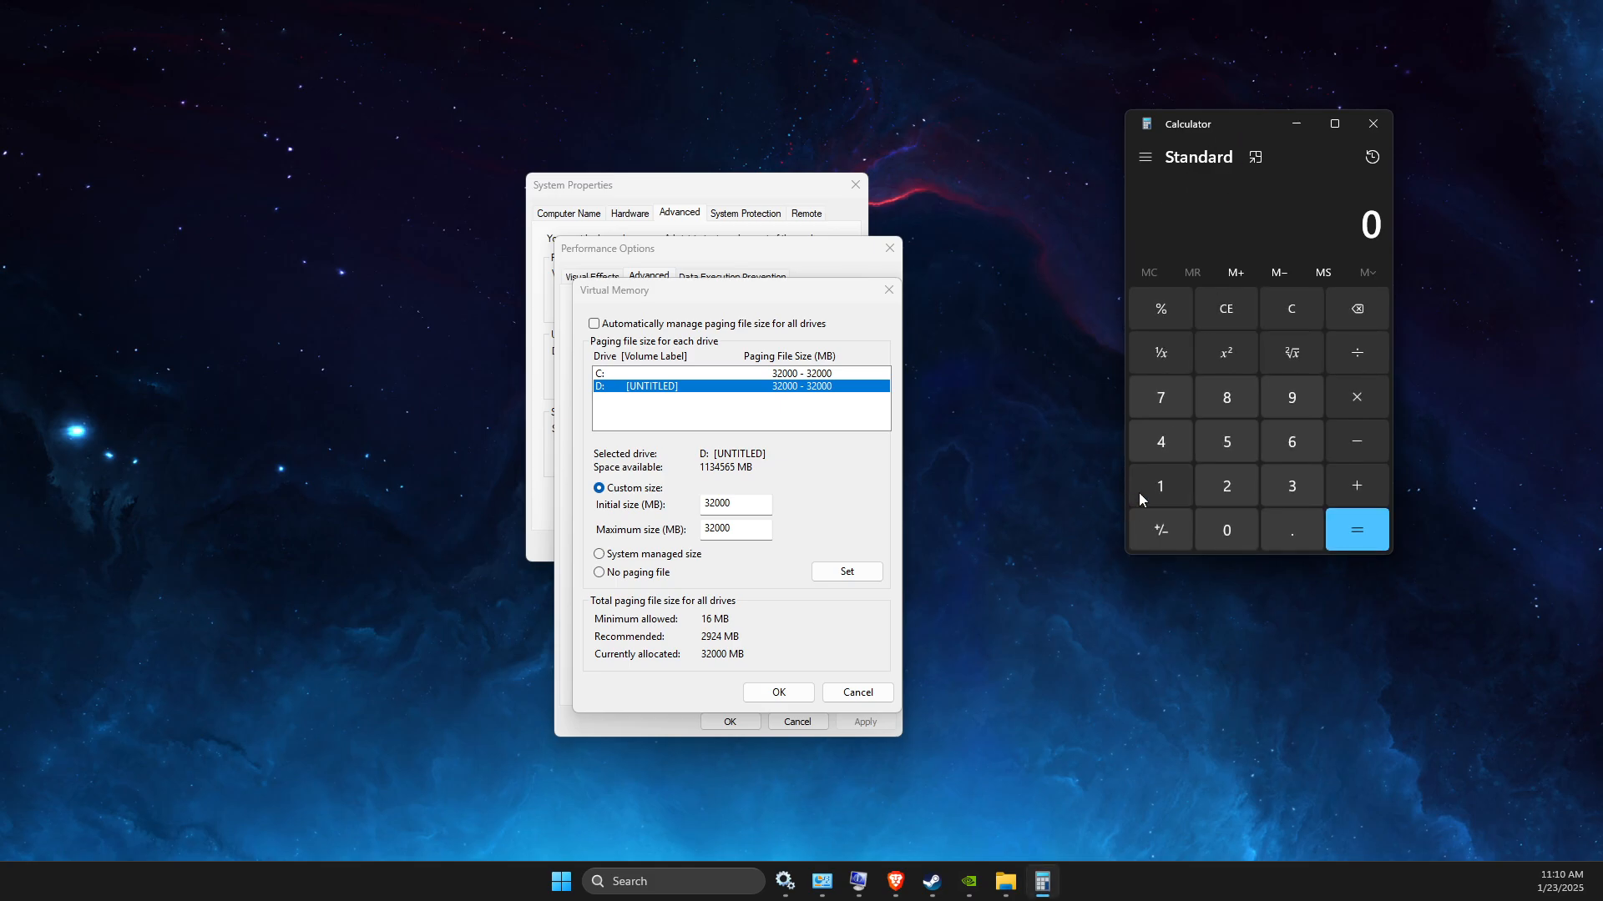
pyautogui.click(1142, 496)
pyautogui.click(1307, 445)
pyautogui.click(1223, 484)
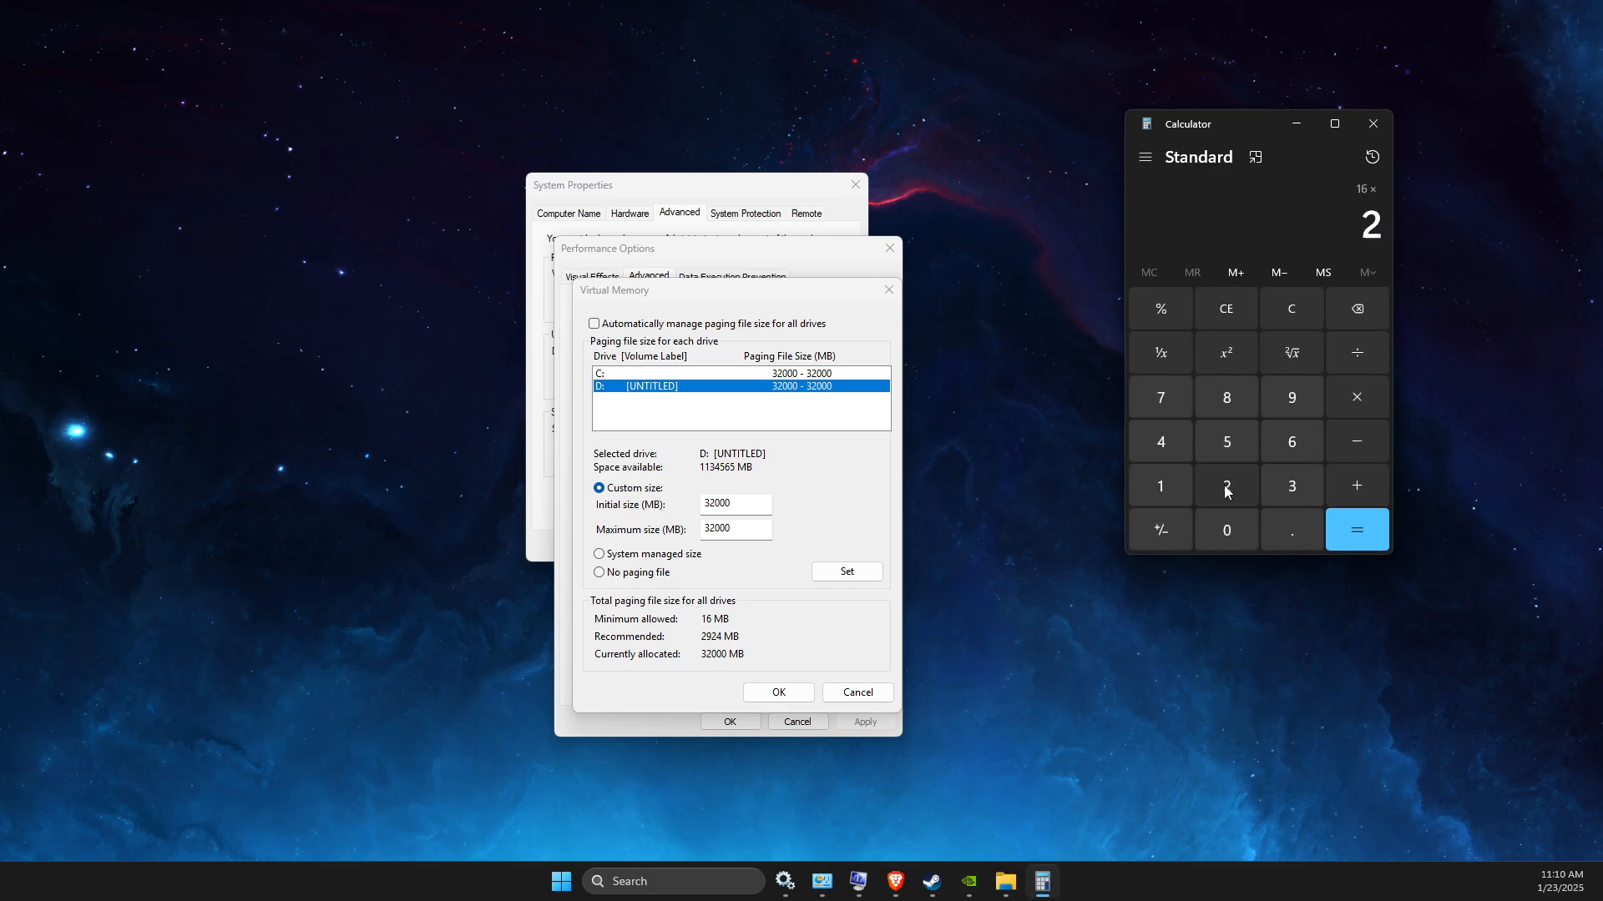
pyautogui.click(1221, 526)
pyautogui.click(1221, 526)
pyautogui.click(1220, 526)
pyautogui.click(1332, 531)
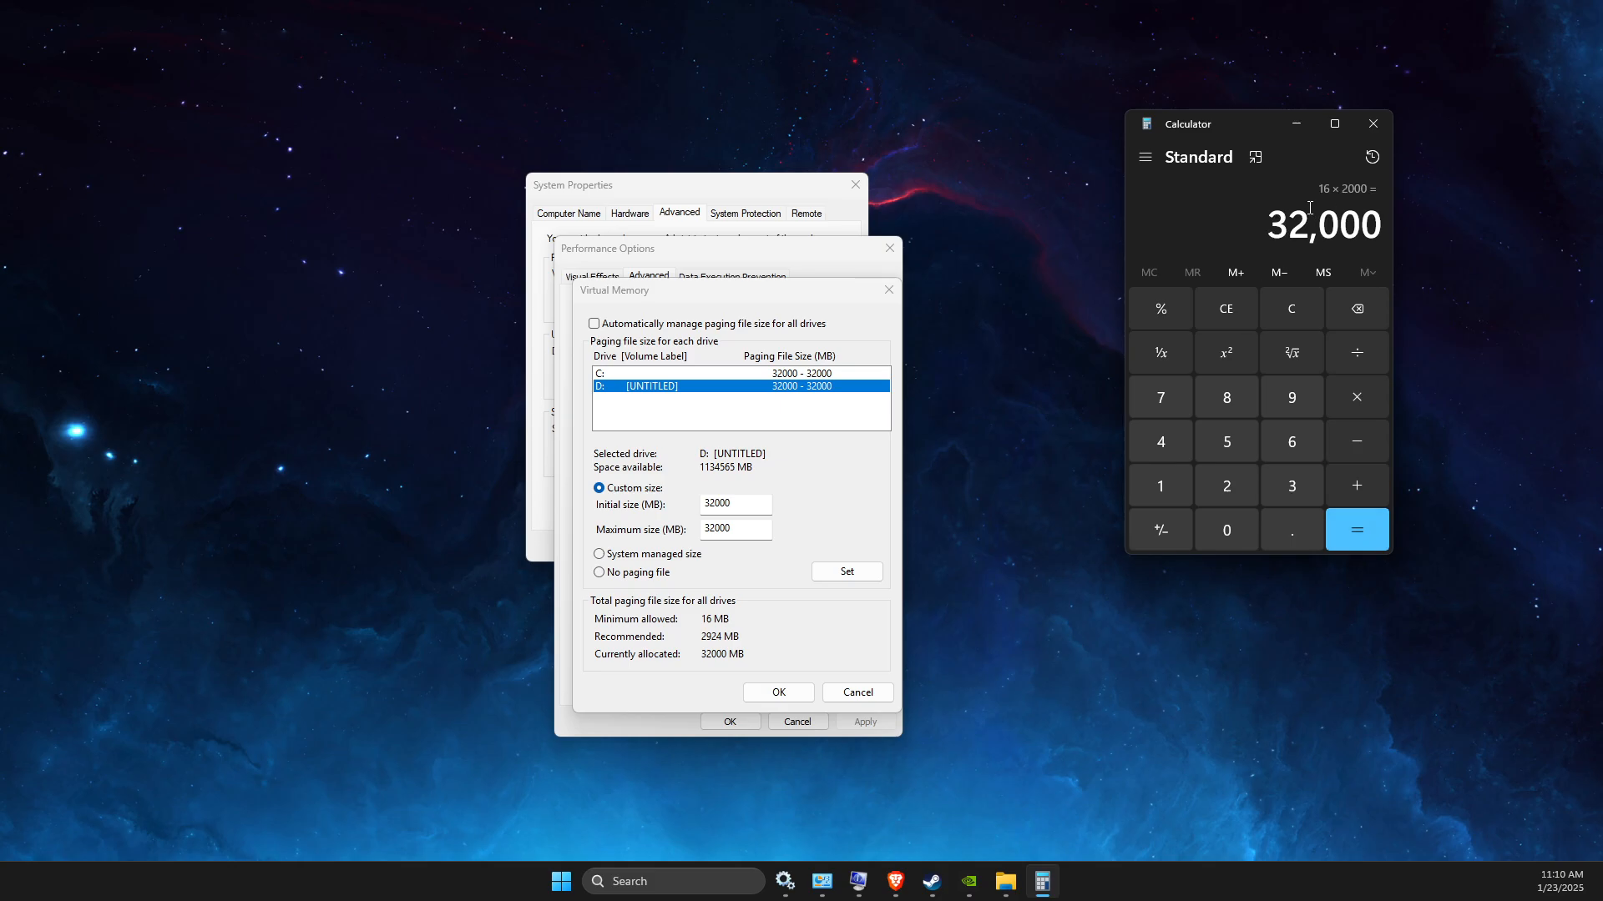
# Step: Check drive D:'s initial paging file size, then close Virtual Memory, Performance Options, System Properties and Calculator without applying changes
pyautogui.click(718, 502)
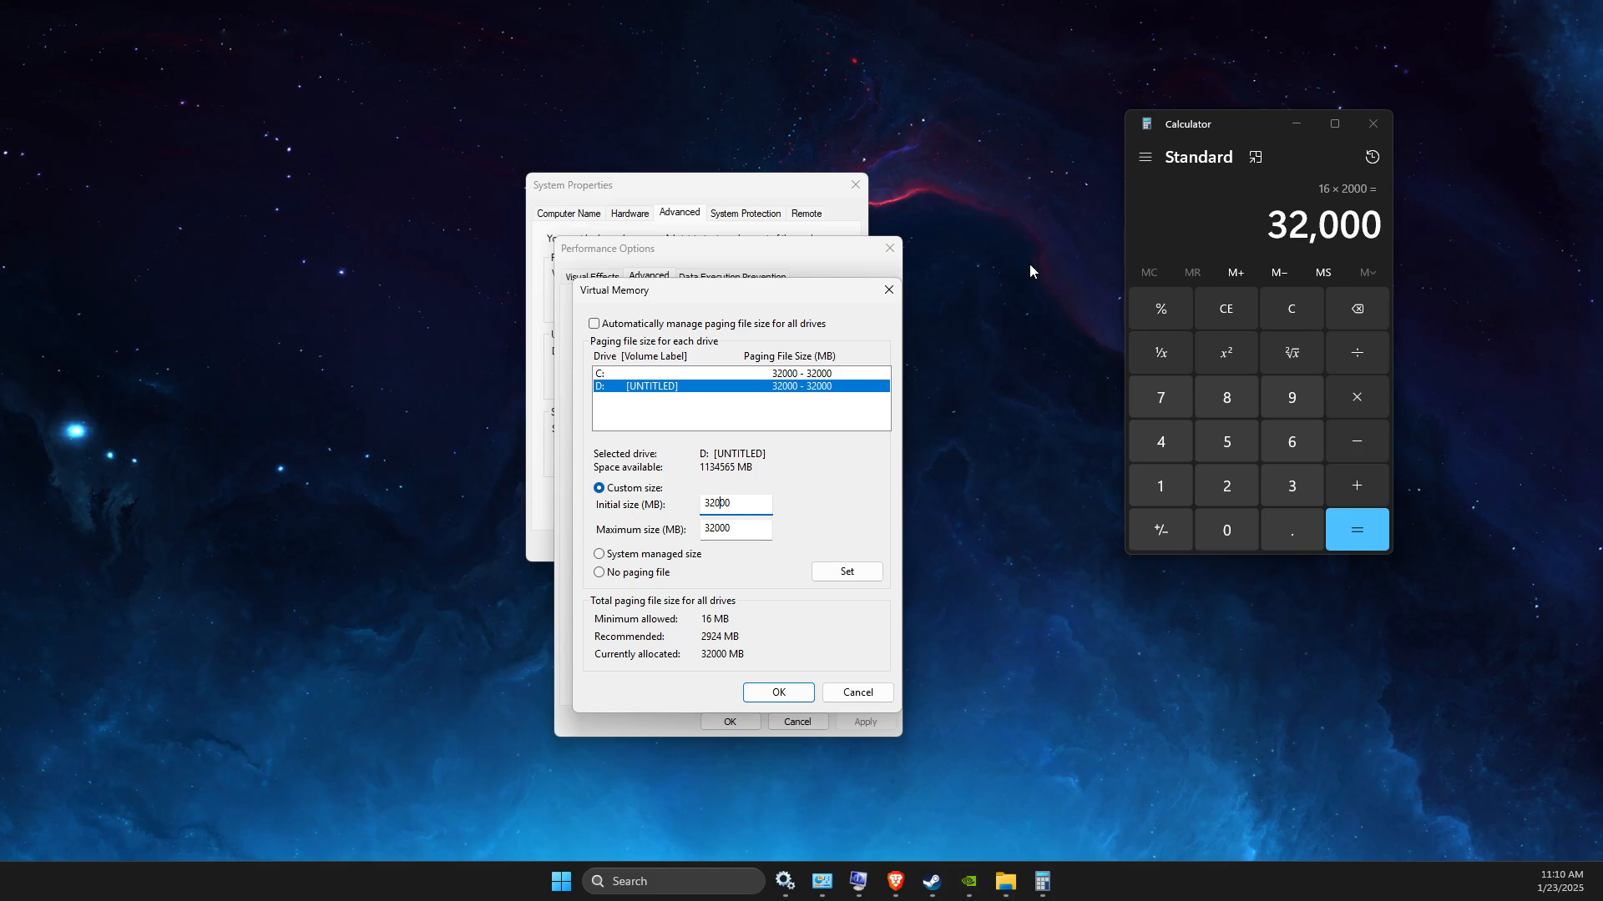
pyautogui.click(889, 289)
pyautogui.click(890, 248)
pyautogui.click(856, 184)
pyautogui.click(1371, 125)
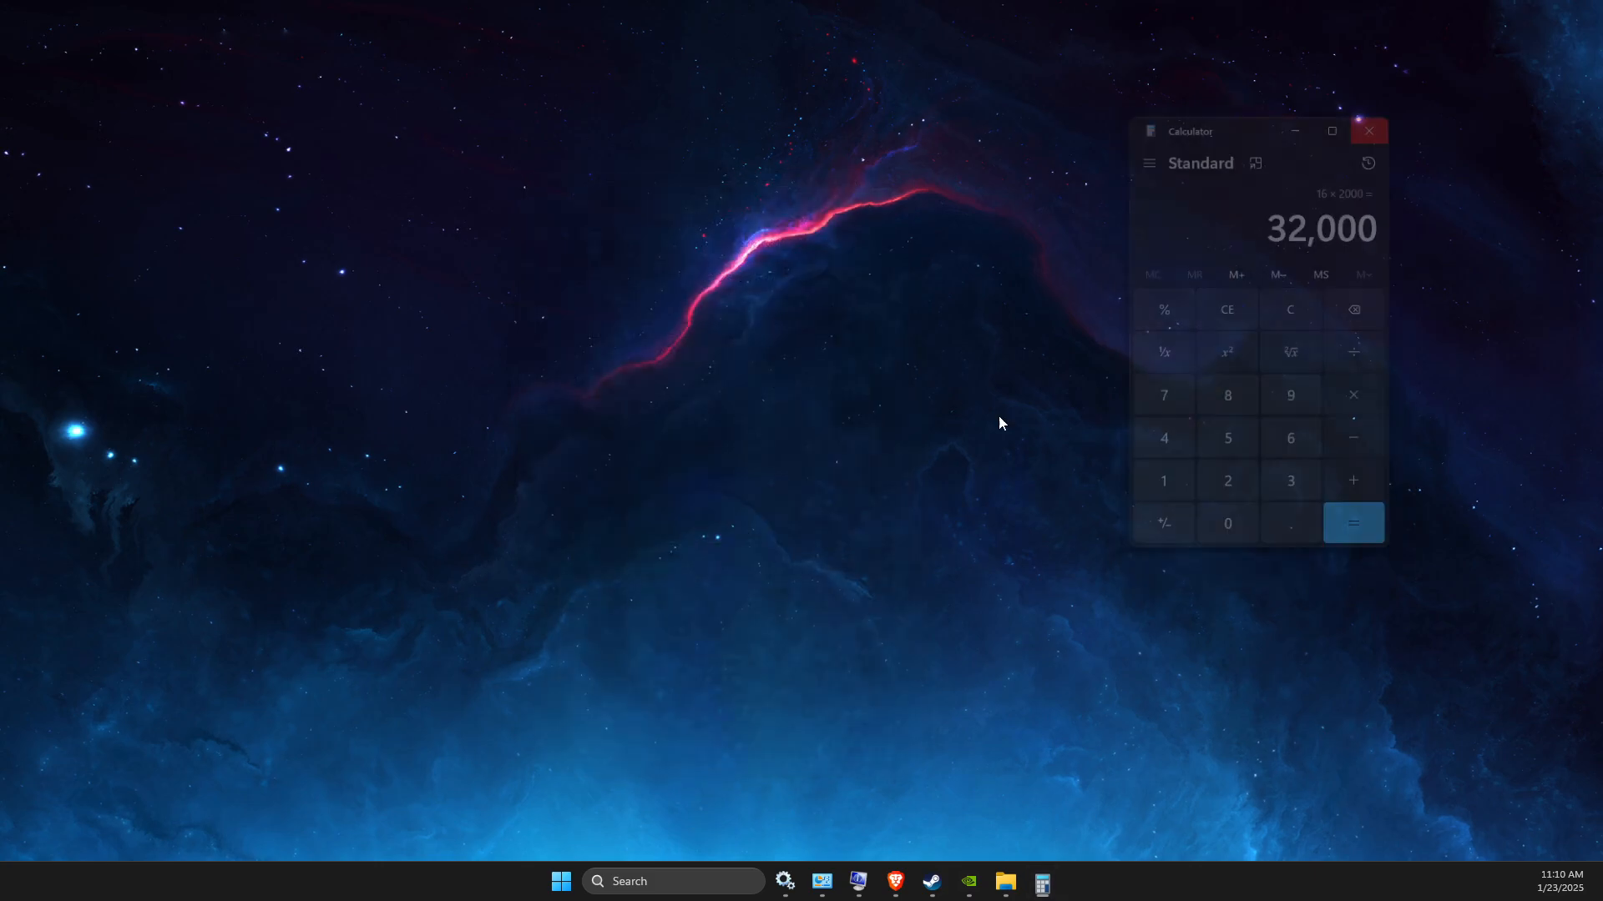
# Step: Search Windows for storage settings and open the Storage page
pyautogui.click(726, 881)
pyautogui.write('sto')
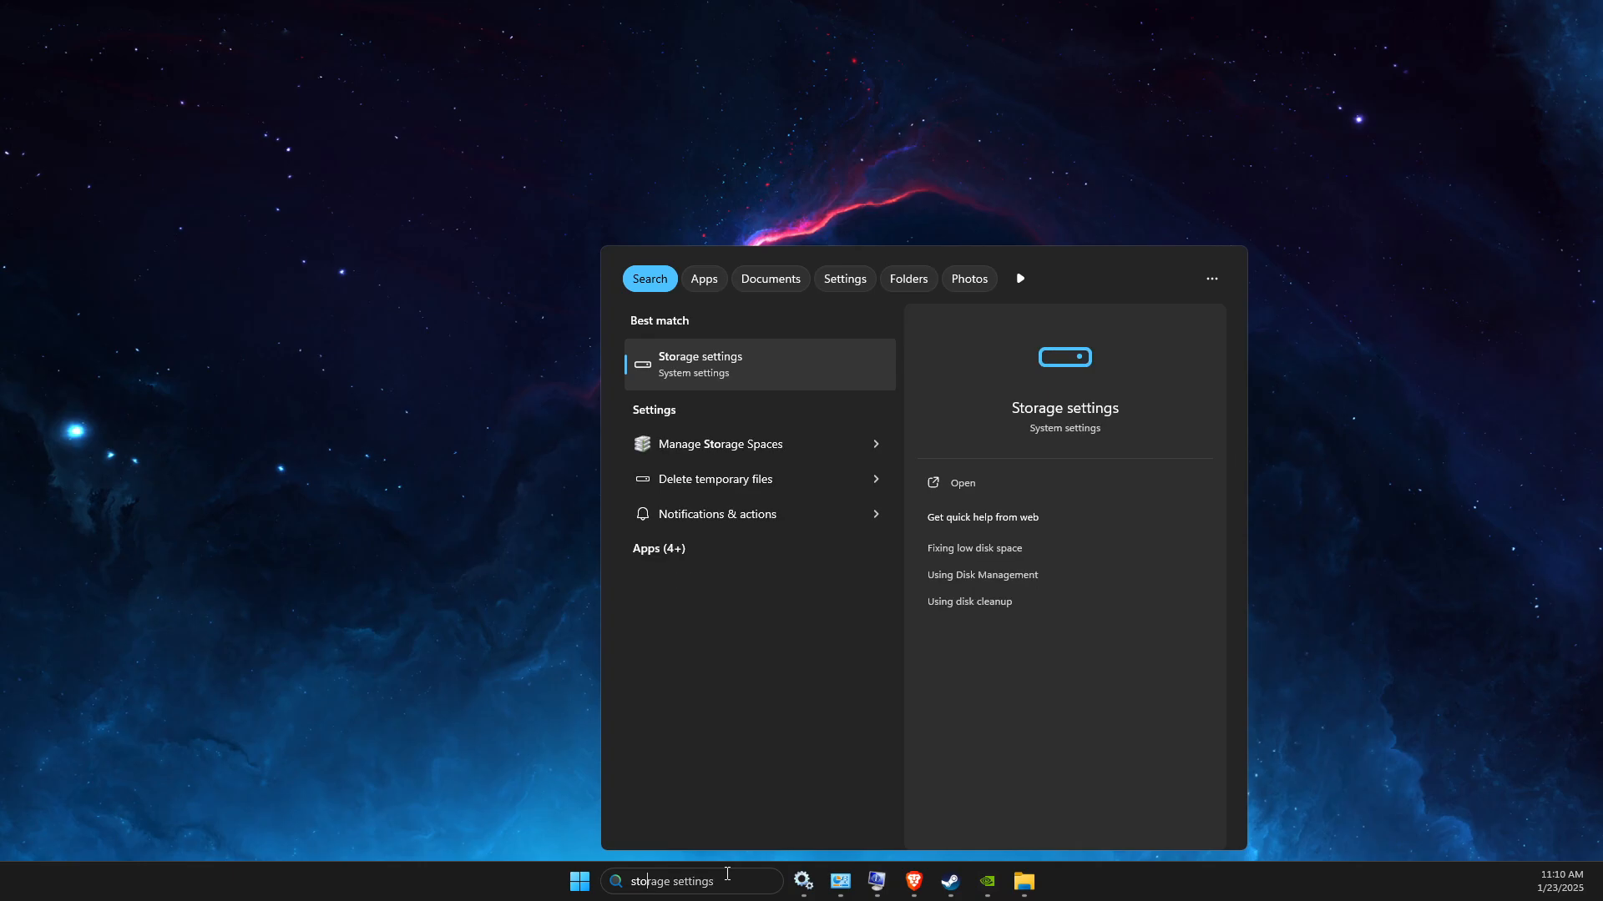
pyautogui.click(733, 382)
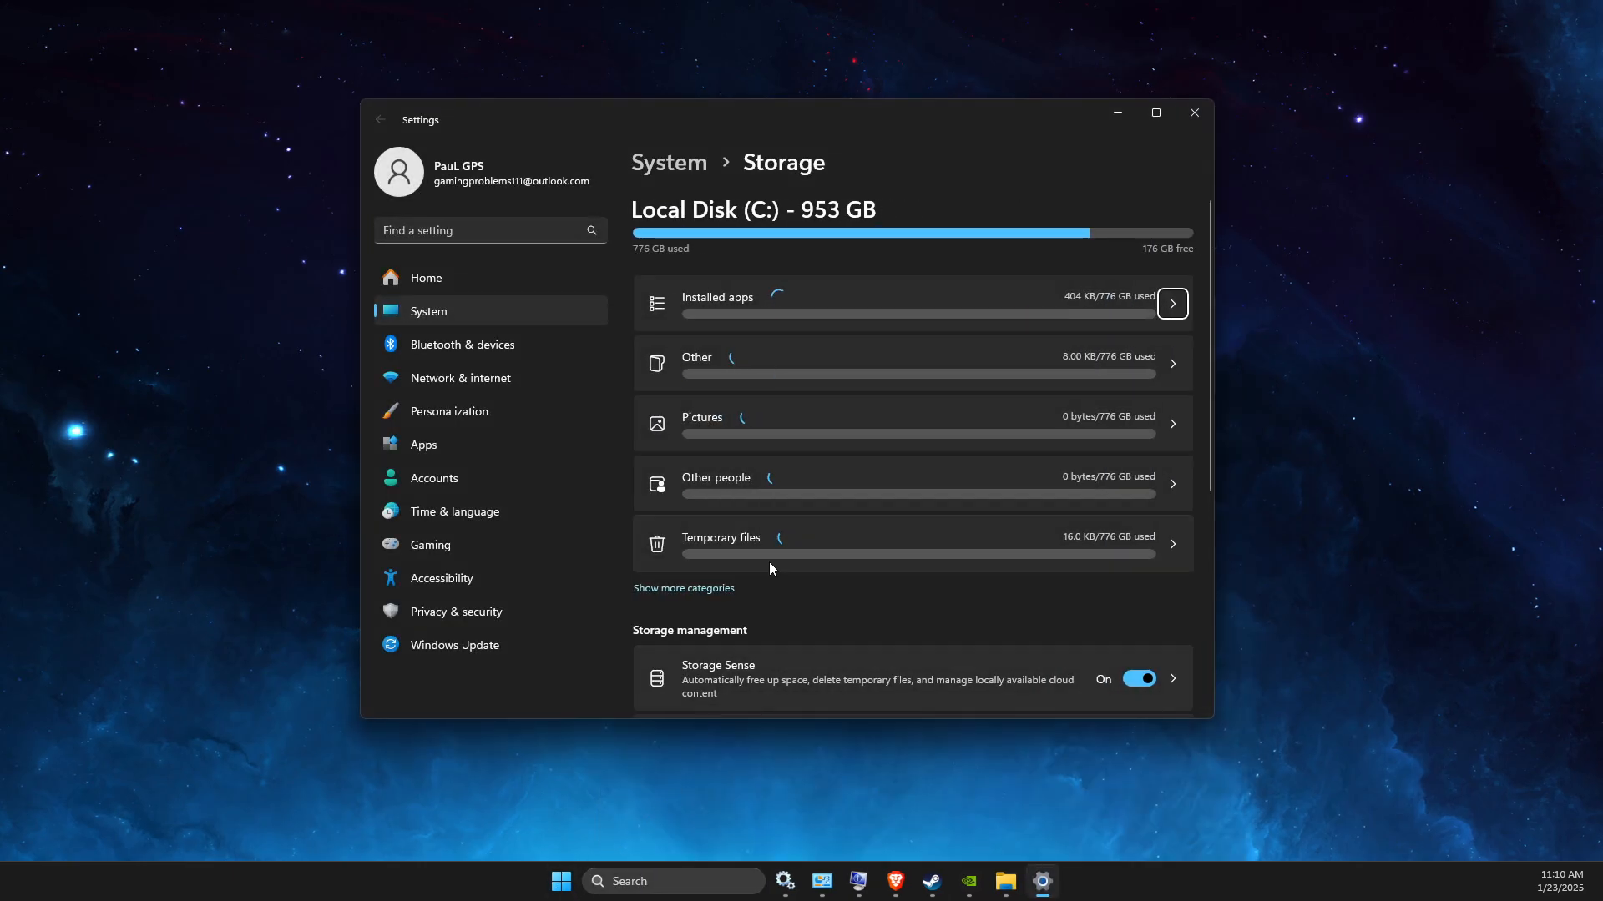
# Step: Permanently remove the preselected temporary files with Downloads left unselected, and minimise Settings
pyautogui.click(732, 540)
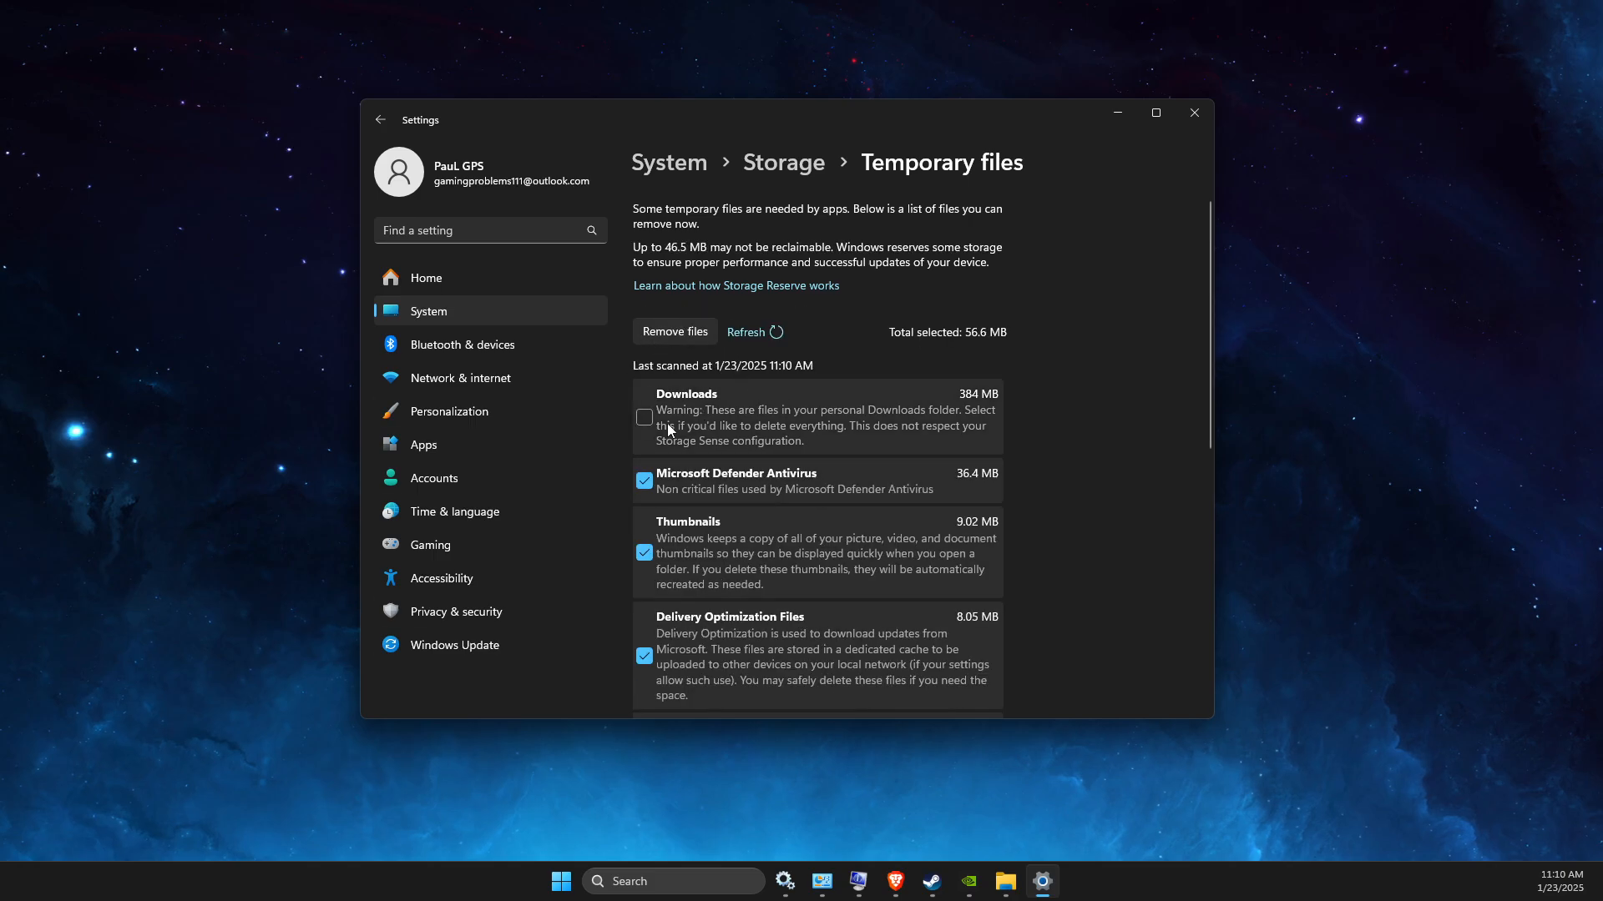
pyautogui.click(678, 332)
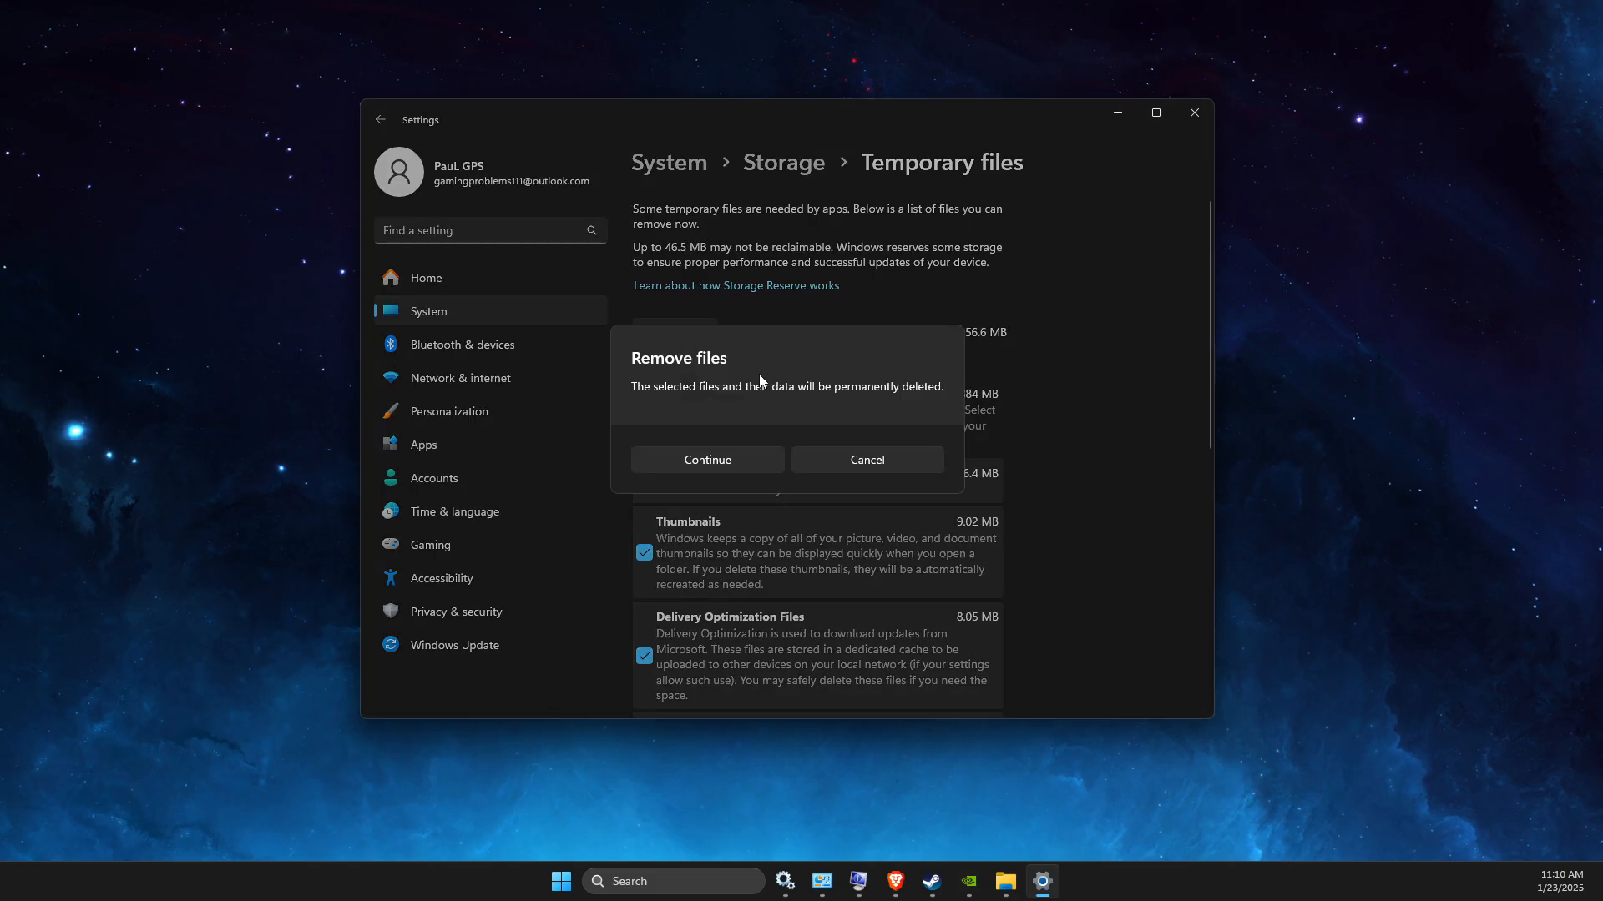
pyautogui.click(723, 461)
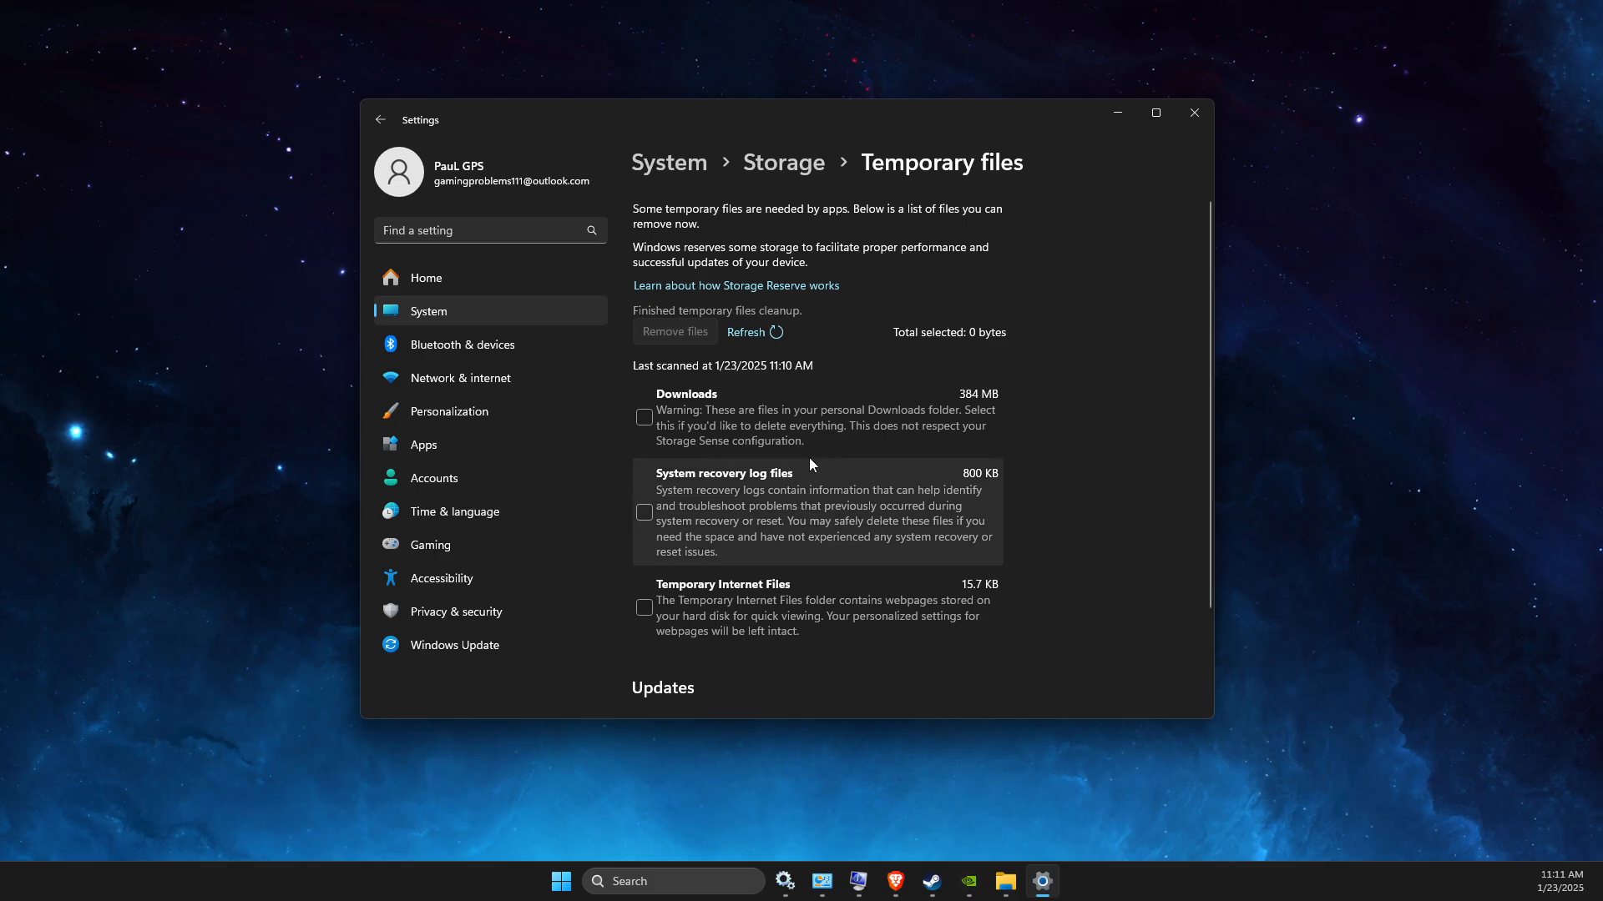
pyautogui.click(1123, 114)
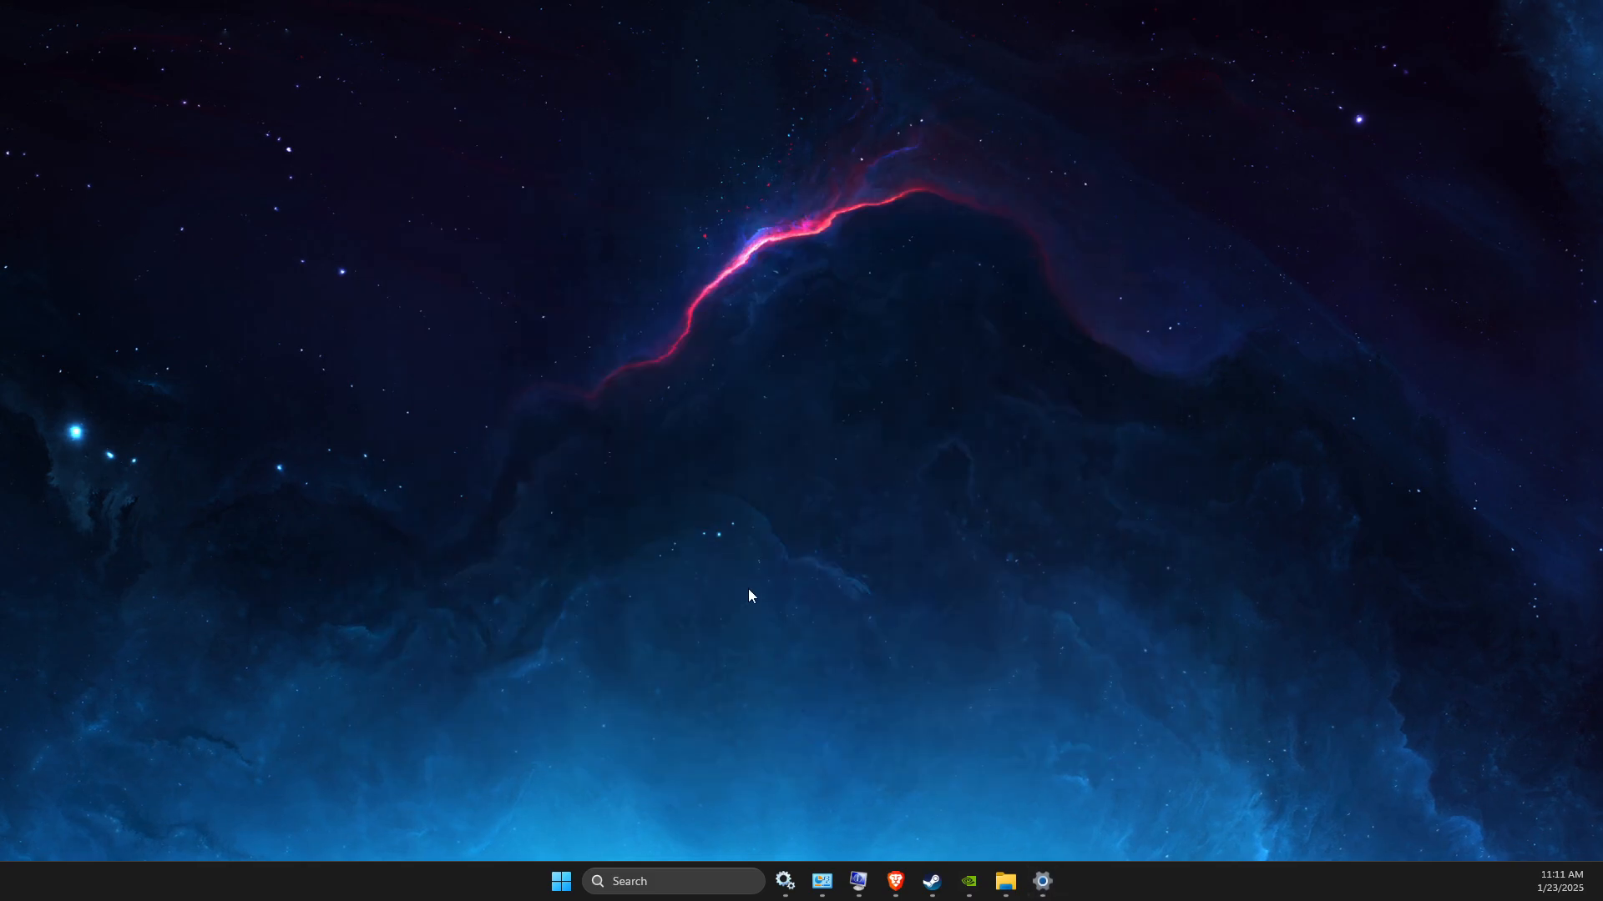
# Step: Open Task Manager through Windows search, showing its list of running processes
pyautogui.click(633, 882)
pyautogui.write('tas')
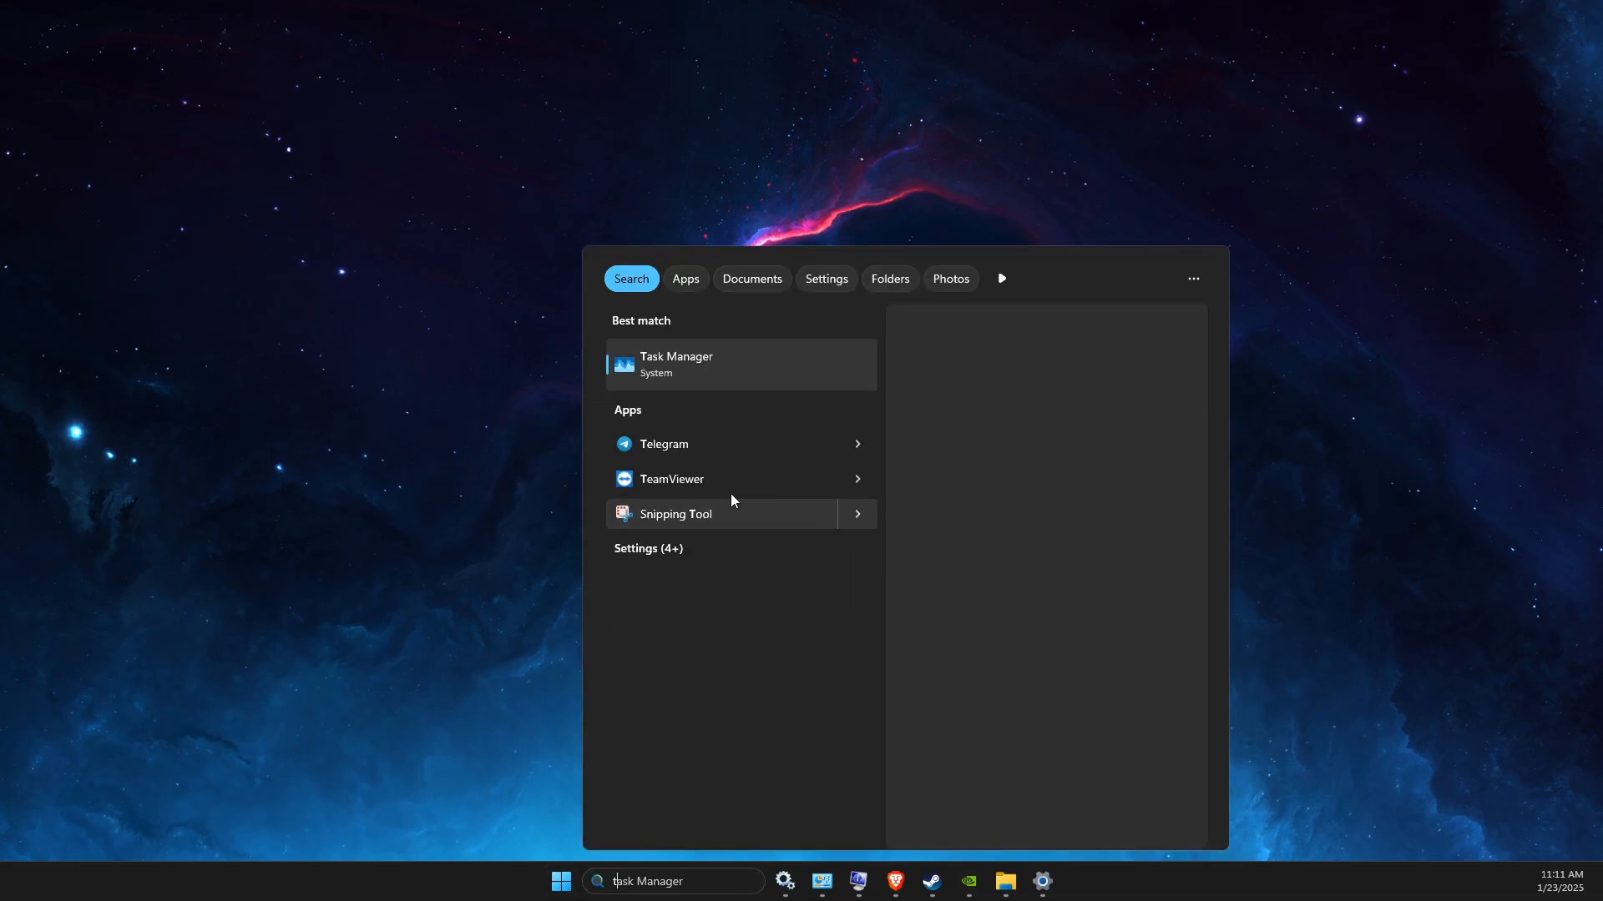
pyautogui.click(676, 372)
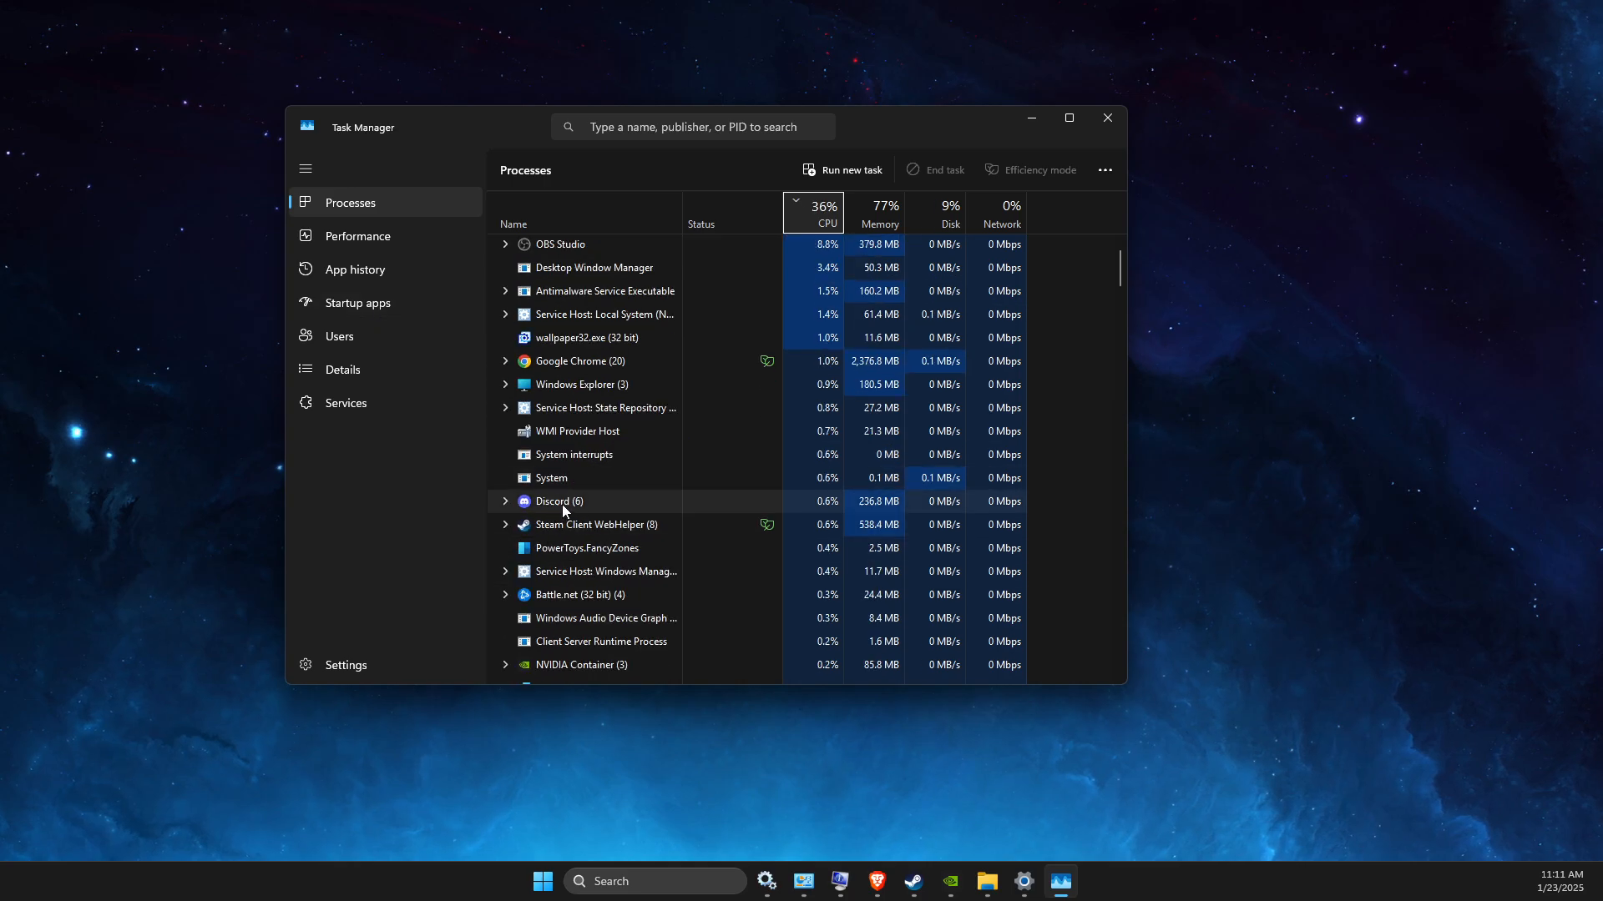
pyautogui.click(547, 479)
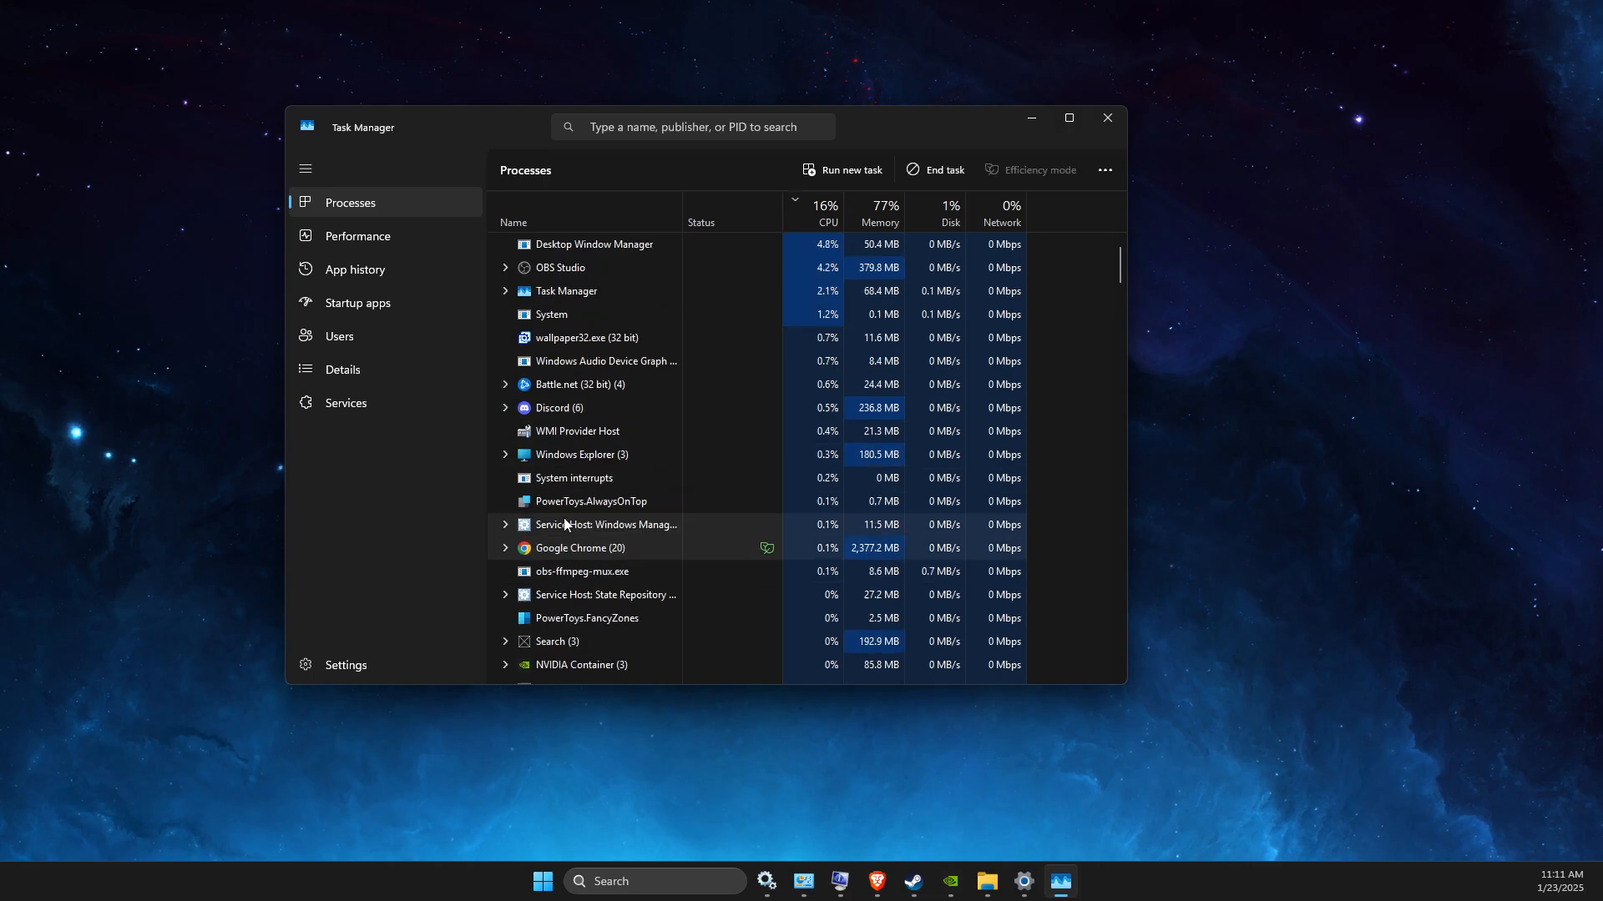
# Step: Filter the running processes by "steam" and go to the details of Steam (32 bit)
pyautogui.click(628, 123)
pyautogui.write('s')
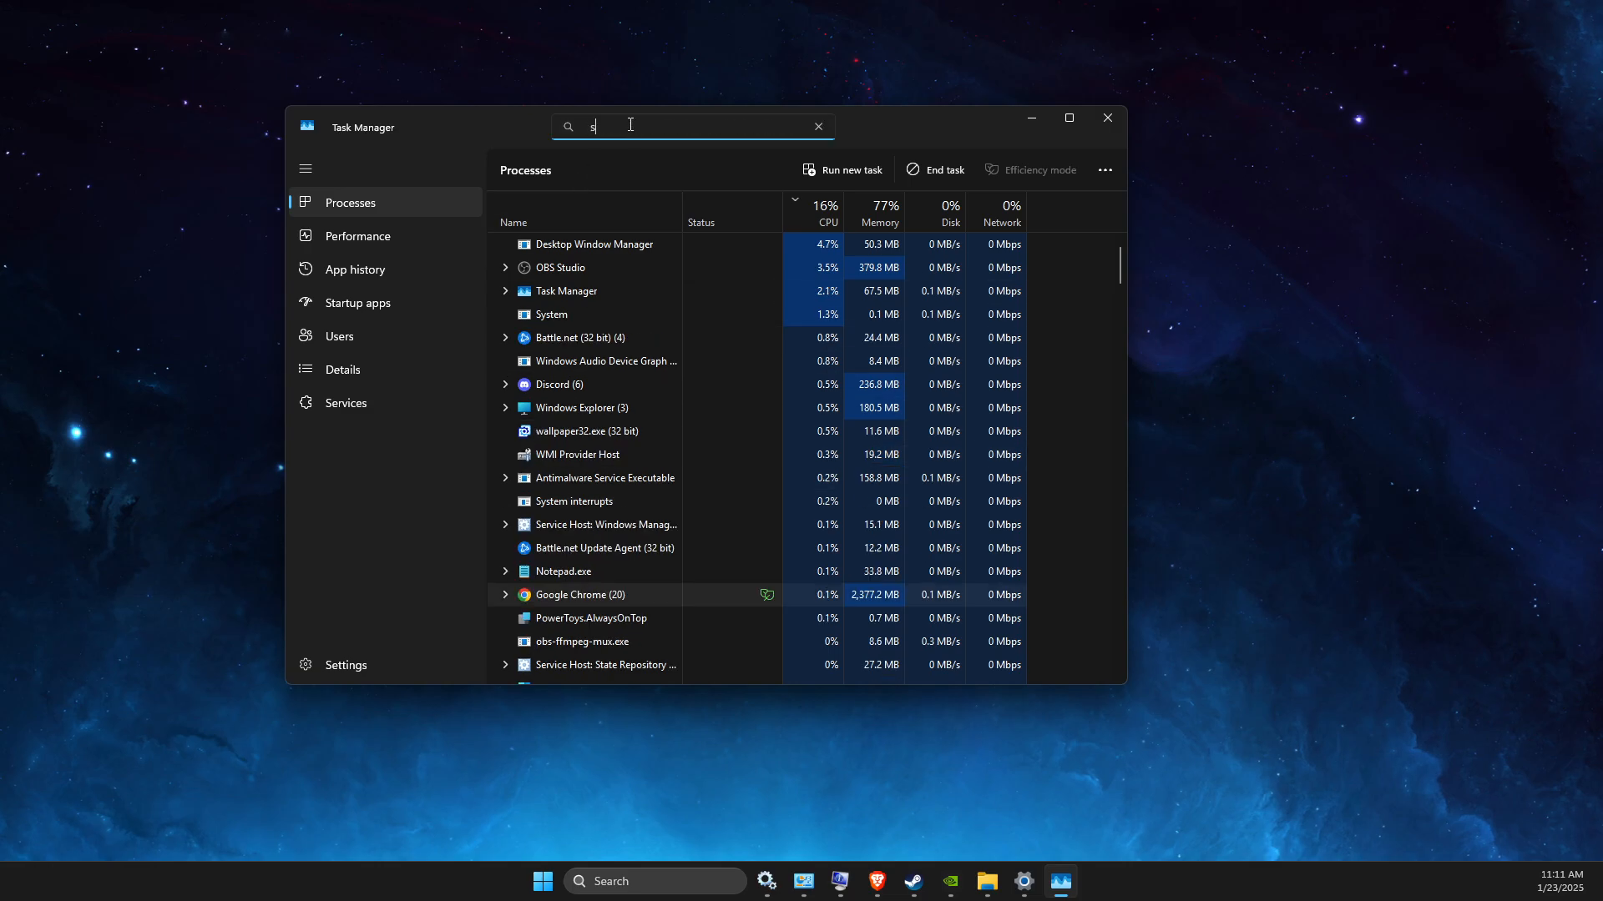
pyautogui.write('team')
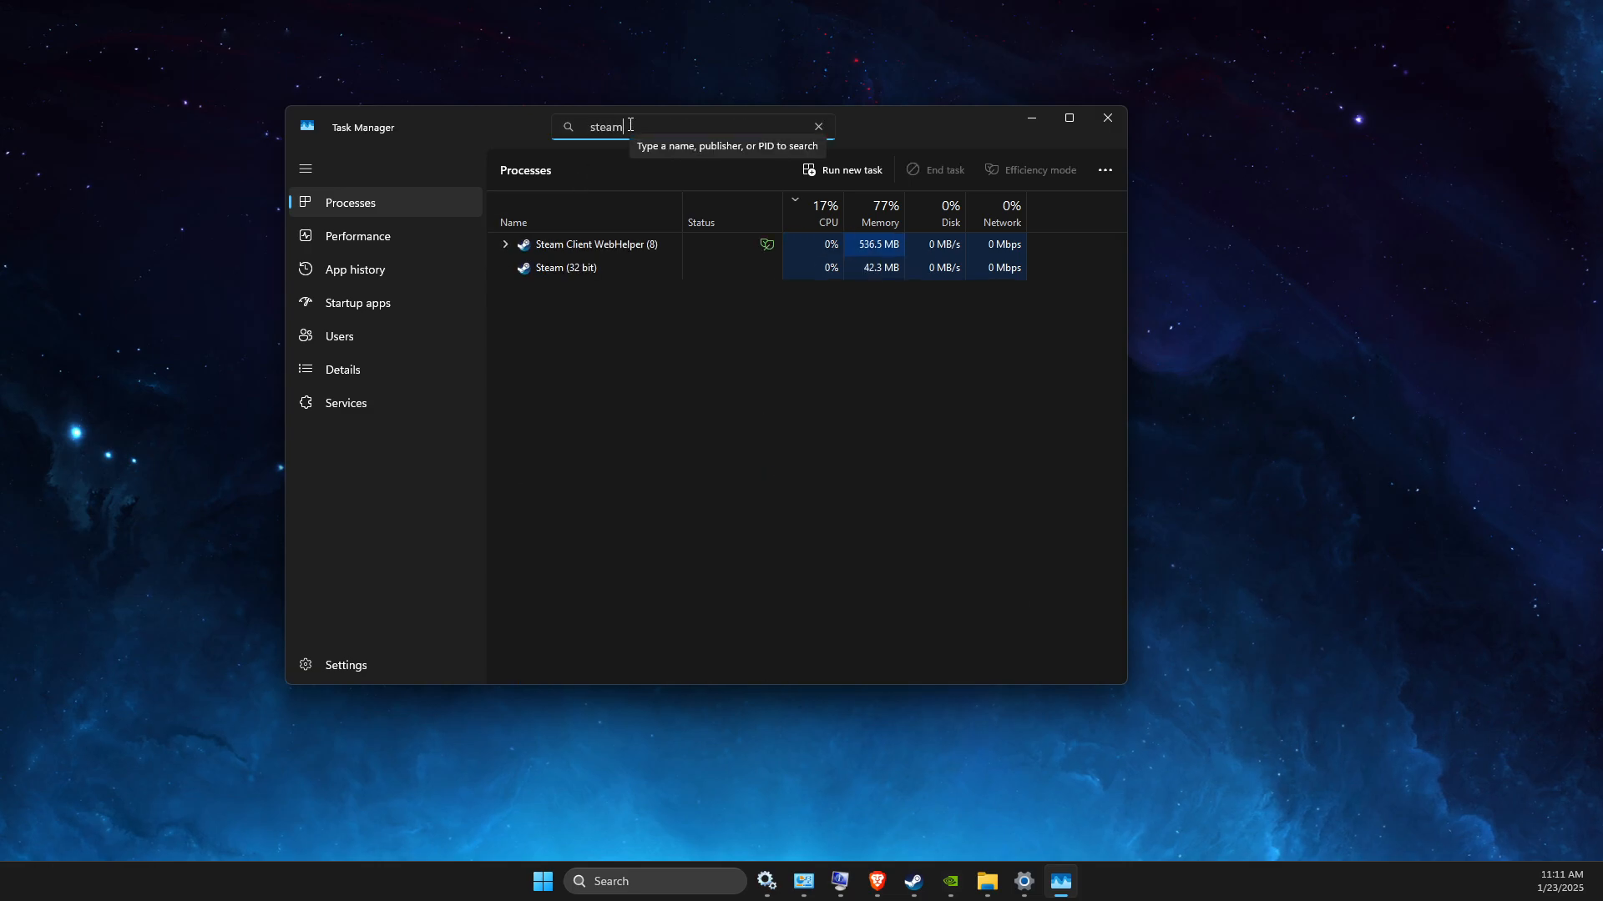
pyautogui.rightClick(577, 273)
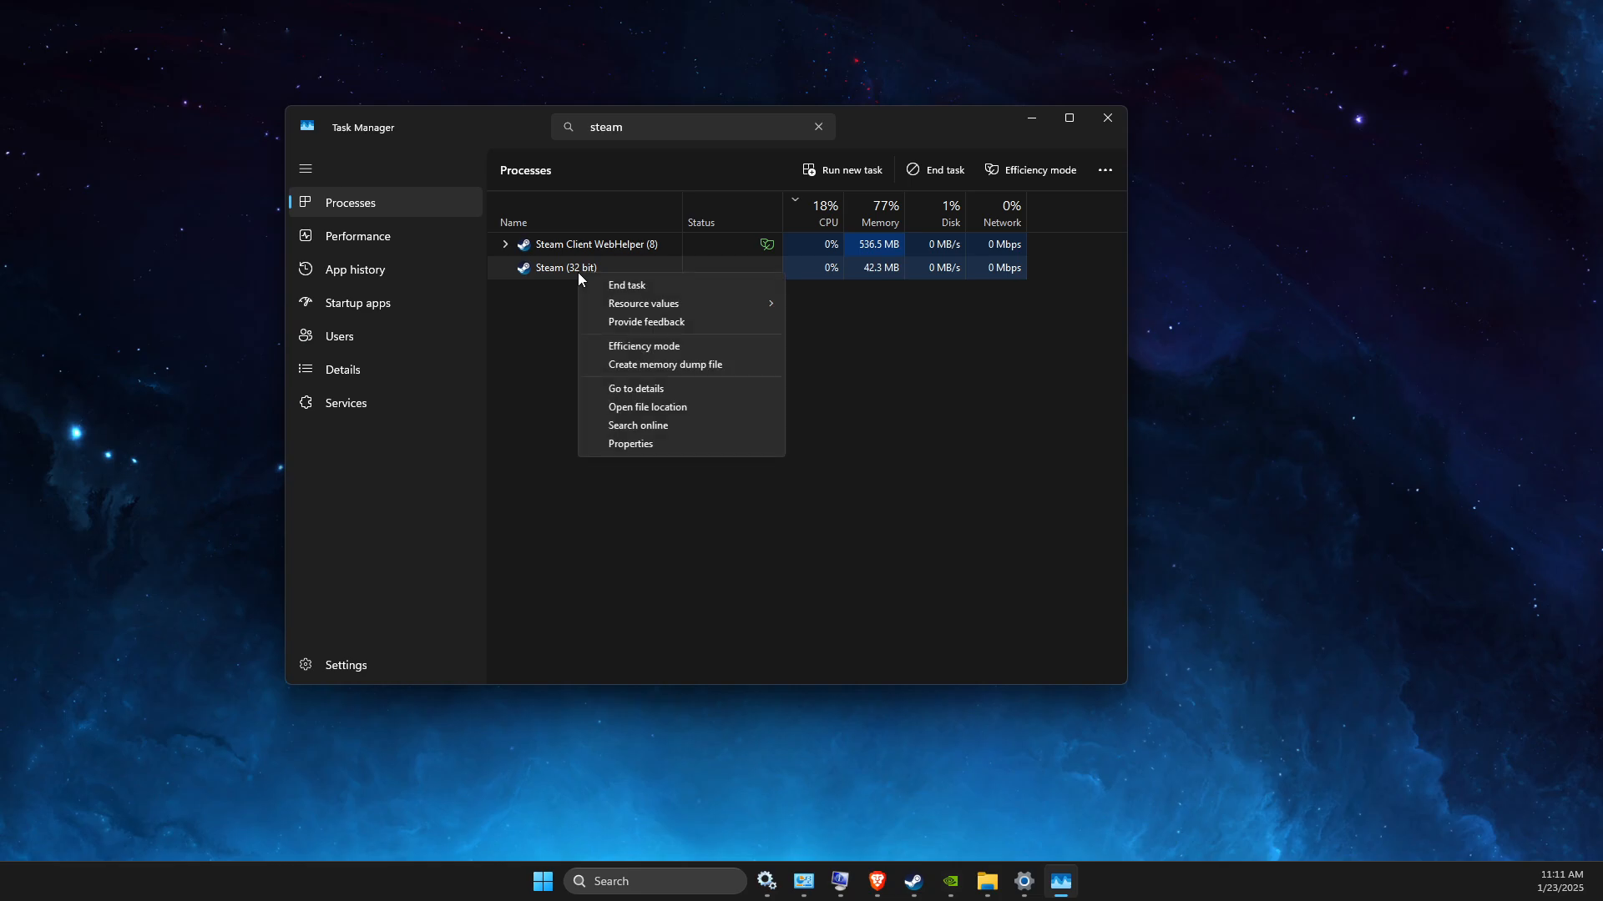
pyautogui.click(662, 389)
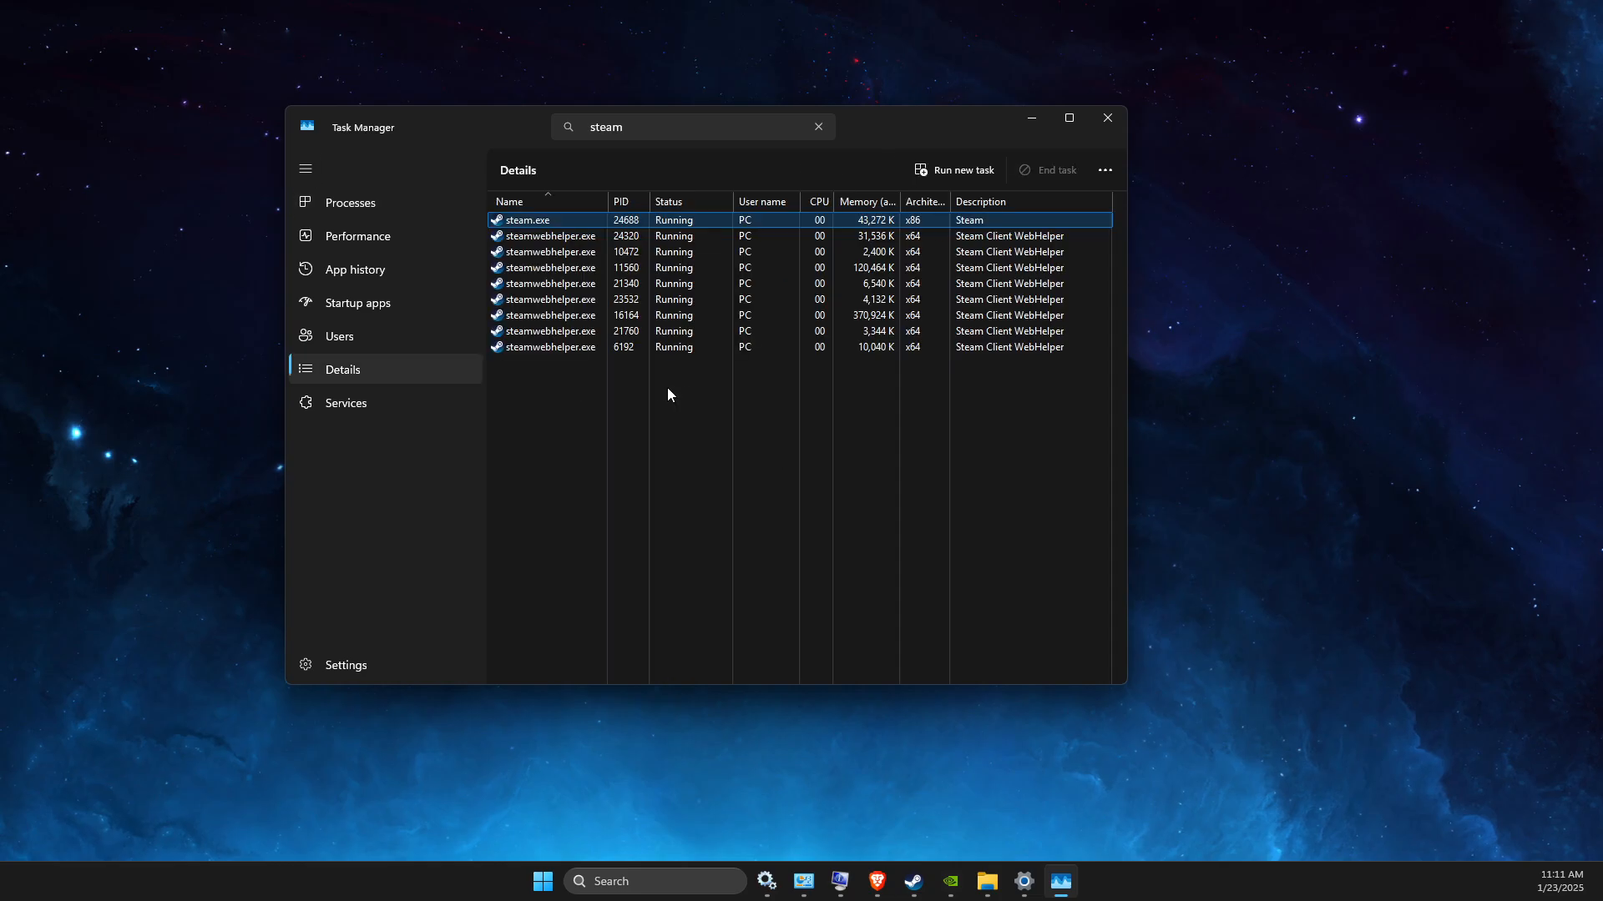
# Step: Look at the priority choices for steam.exe, including High, and close Task Manager
pyautogui.rightClick(520, 225)
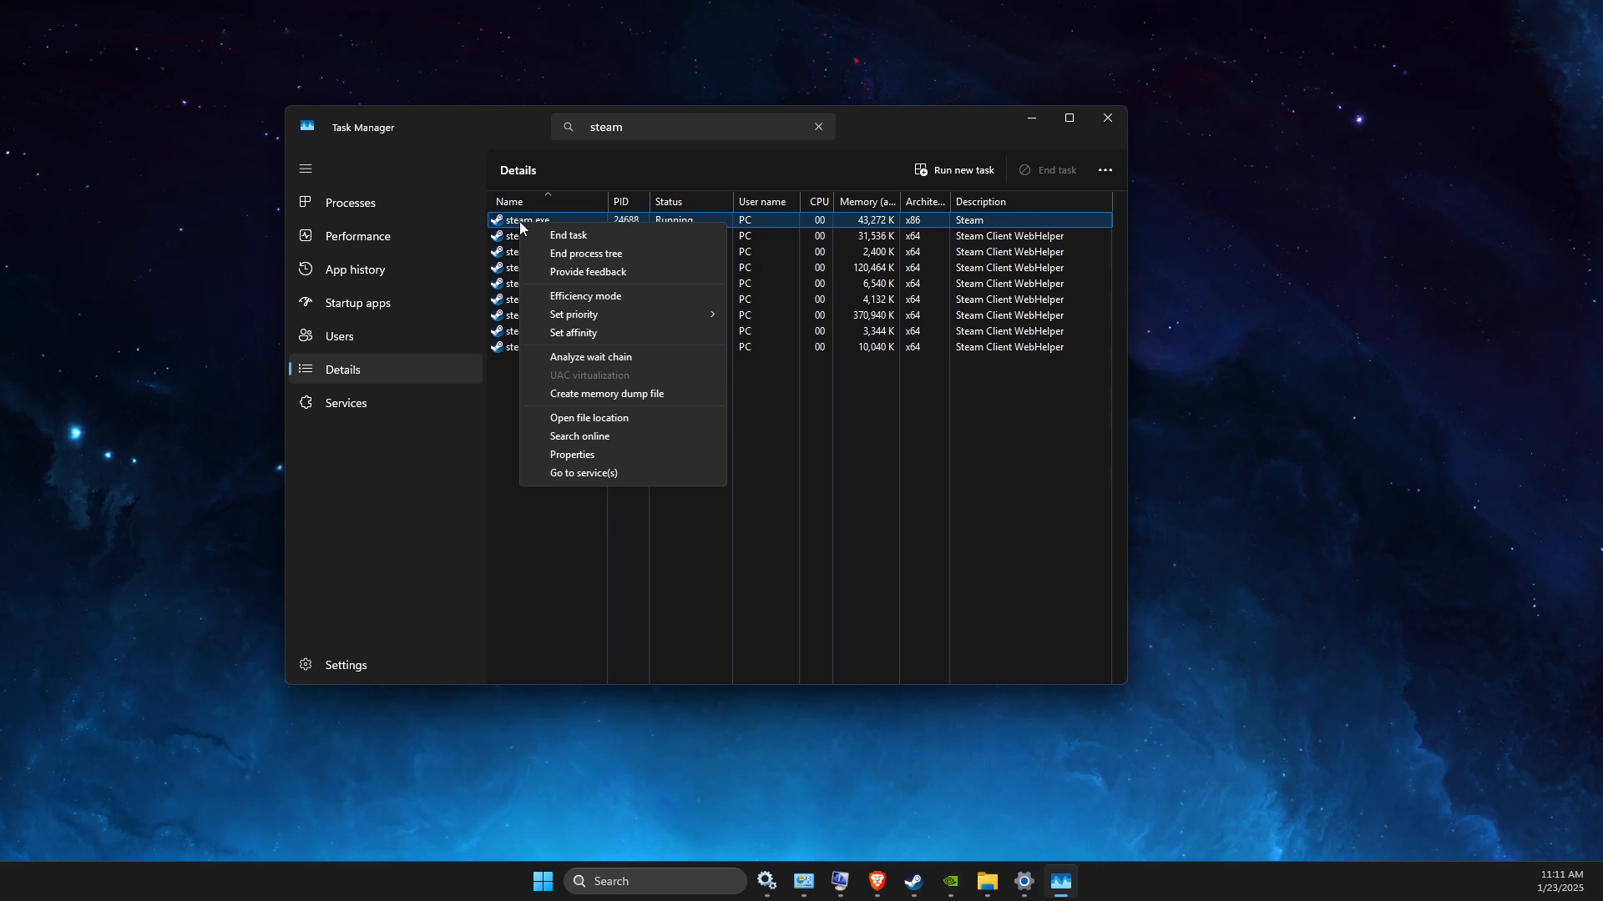
pyautogui.moveTo(653, 317)
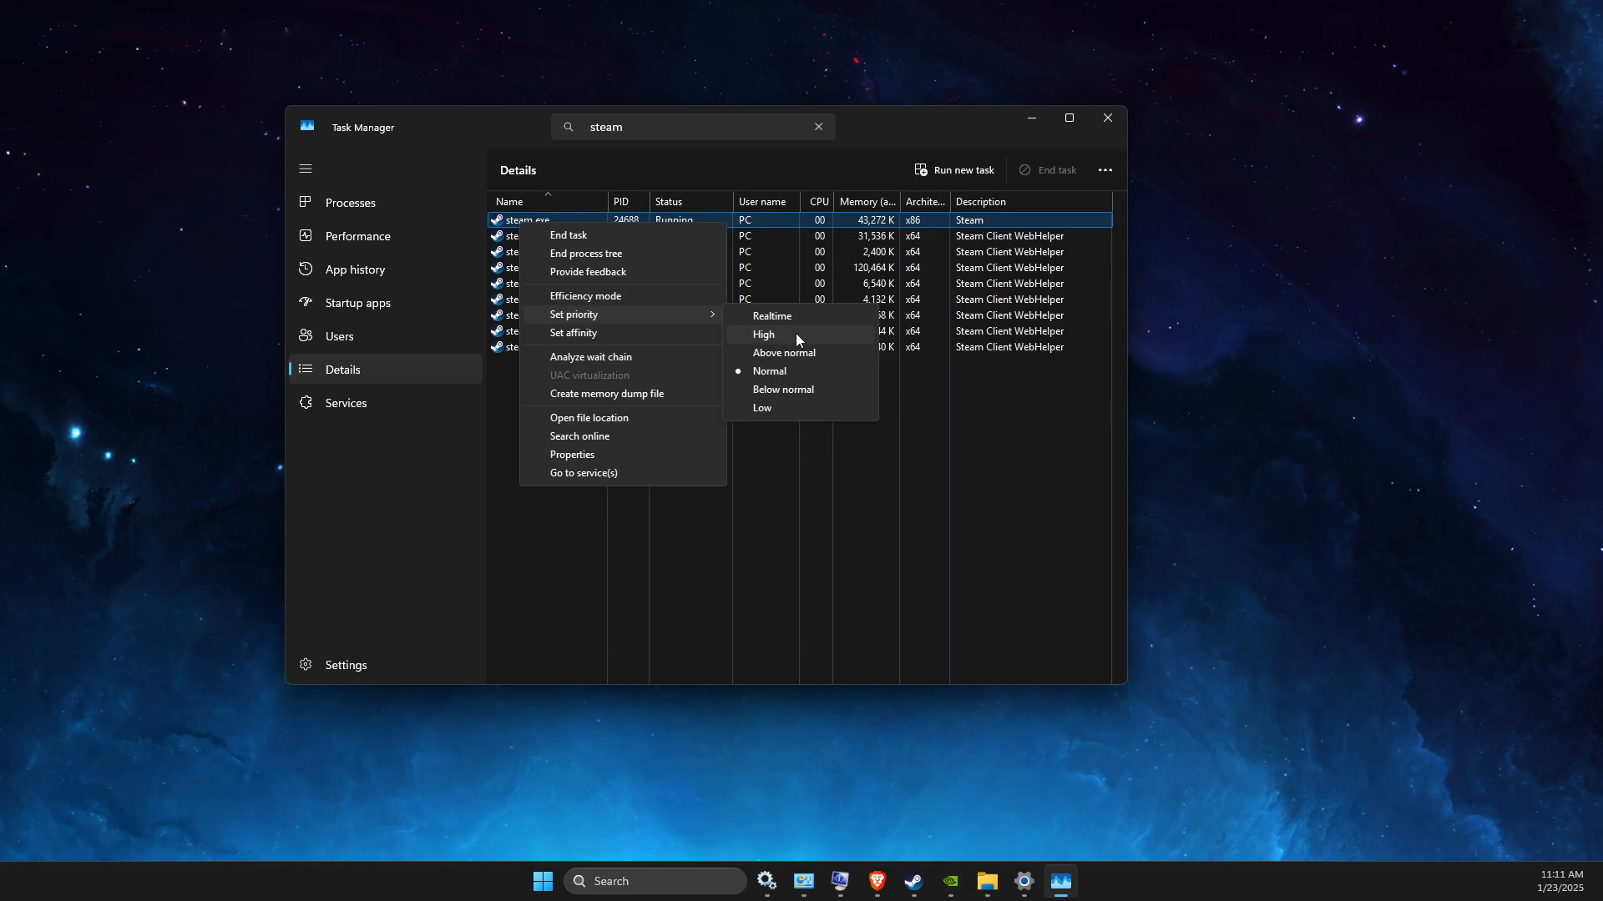
pyautogui.click(1106, 120)
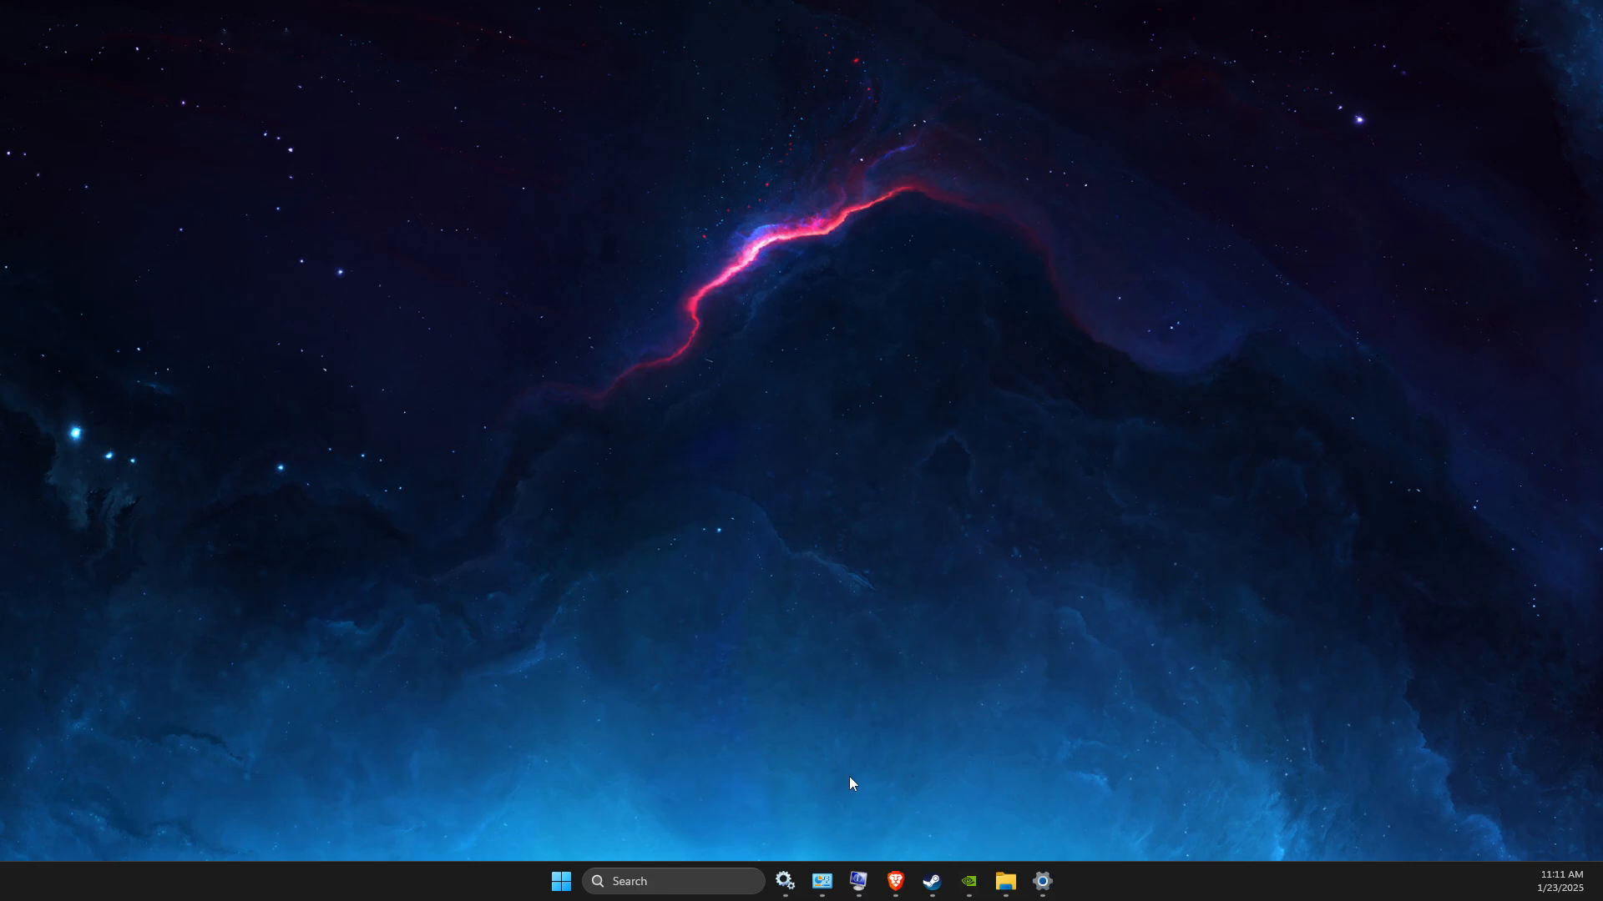
# Step: Switch to the Brave browser, rerun the fast.com internet speed test, and minimise the browser
pyautogui.click(895, 882)
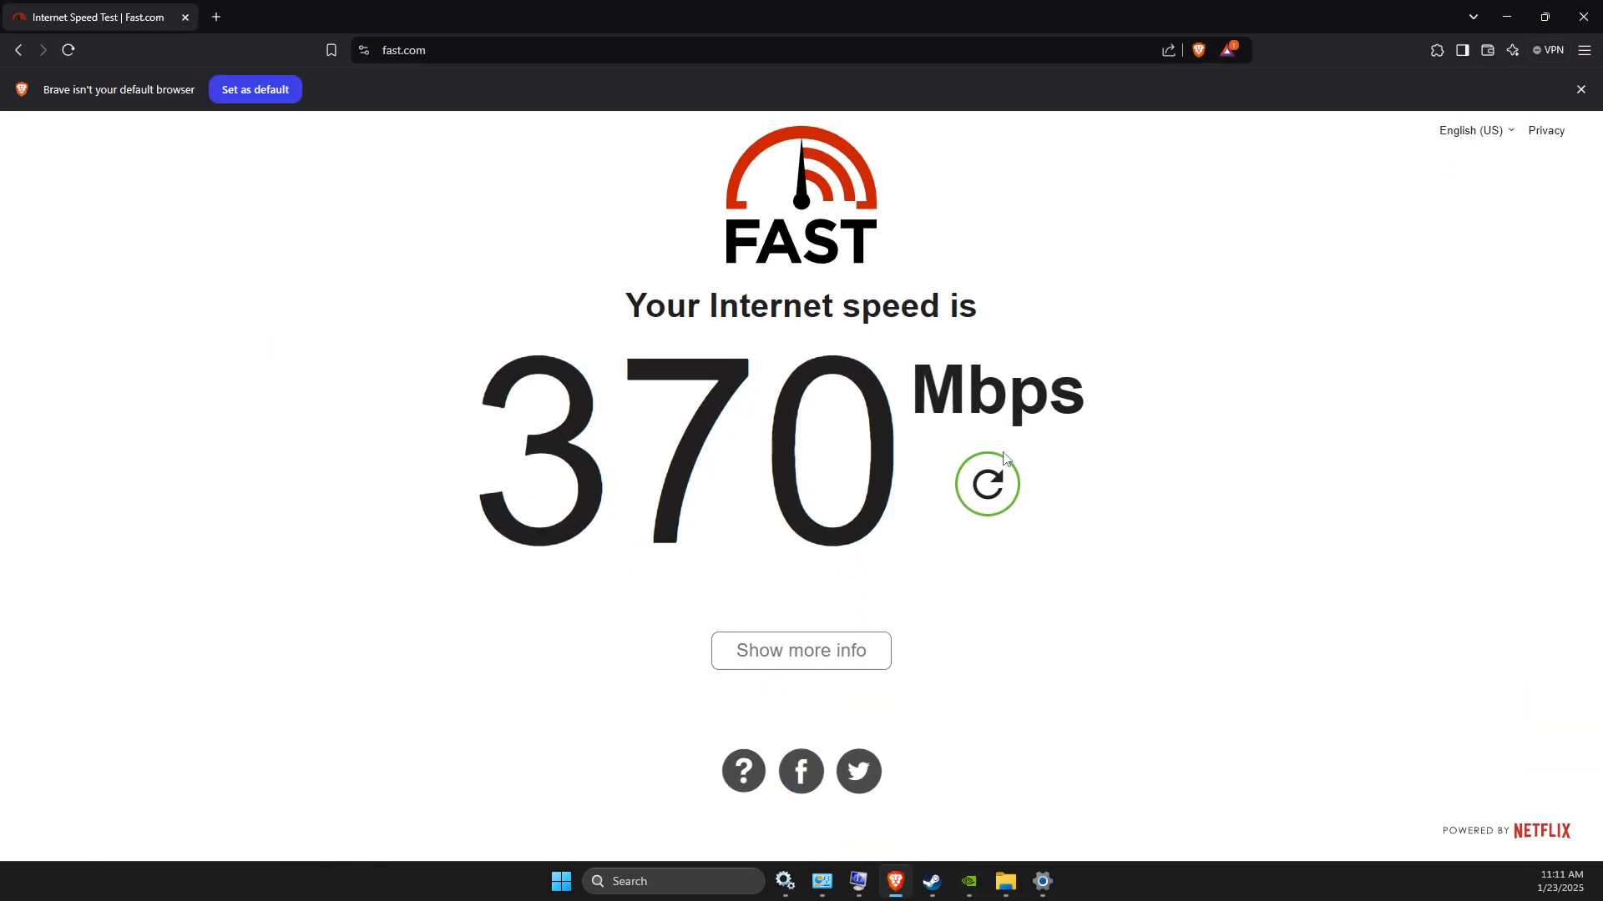
pyautogui.click(993, 492)
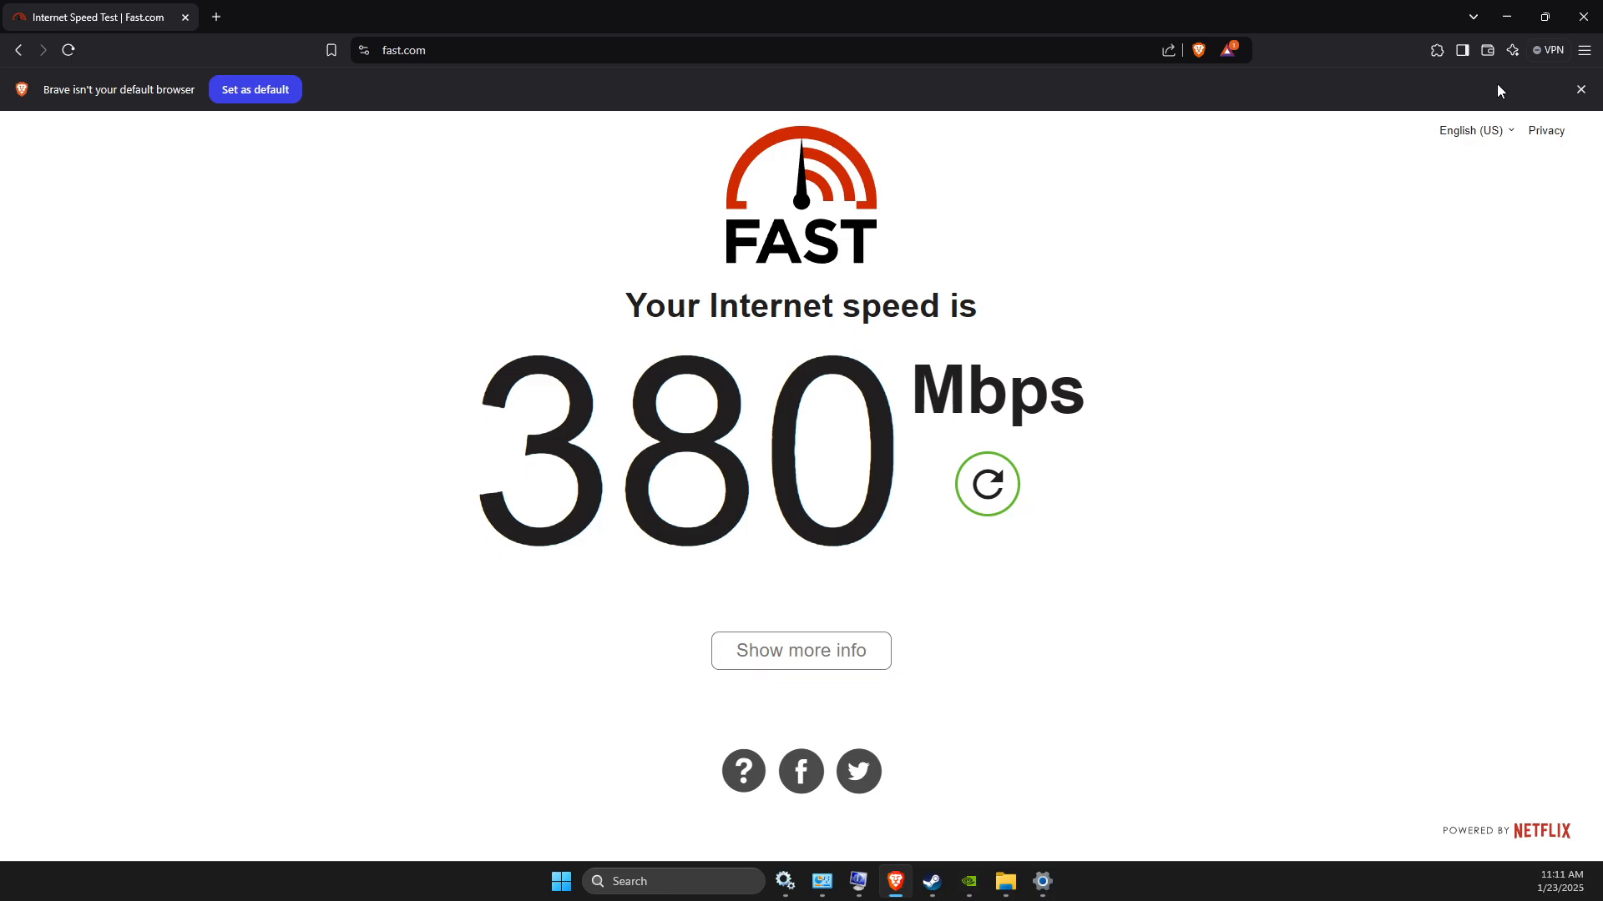
pyautogui.click(1495, 24)
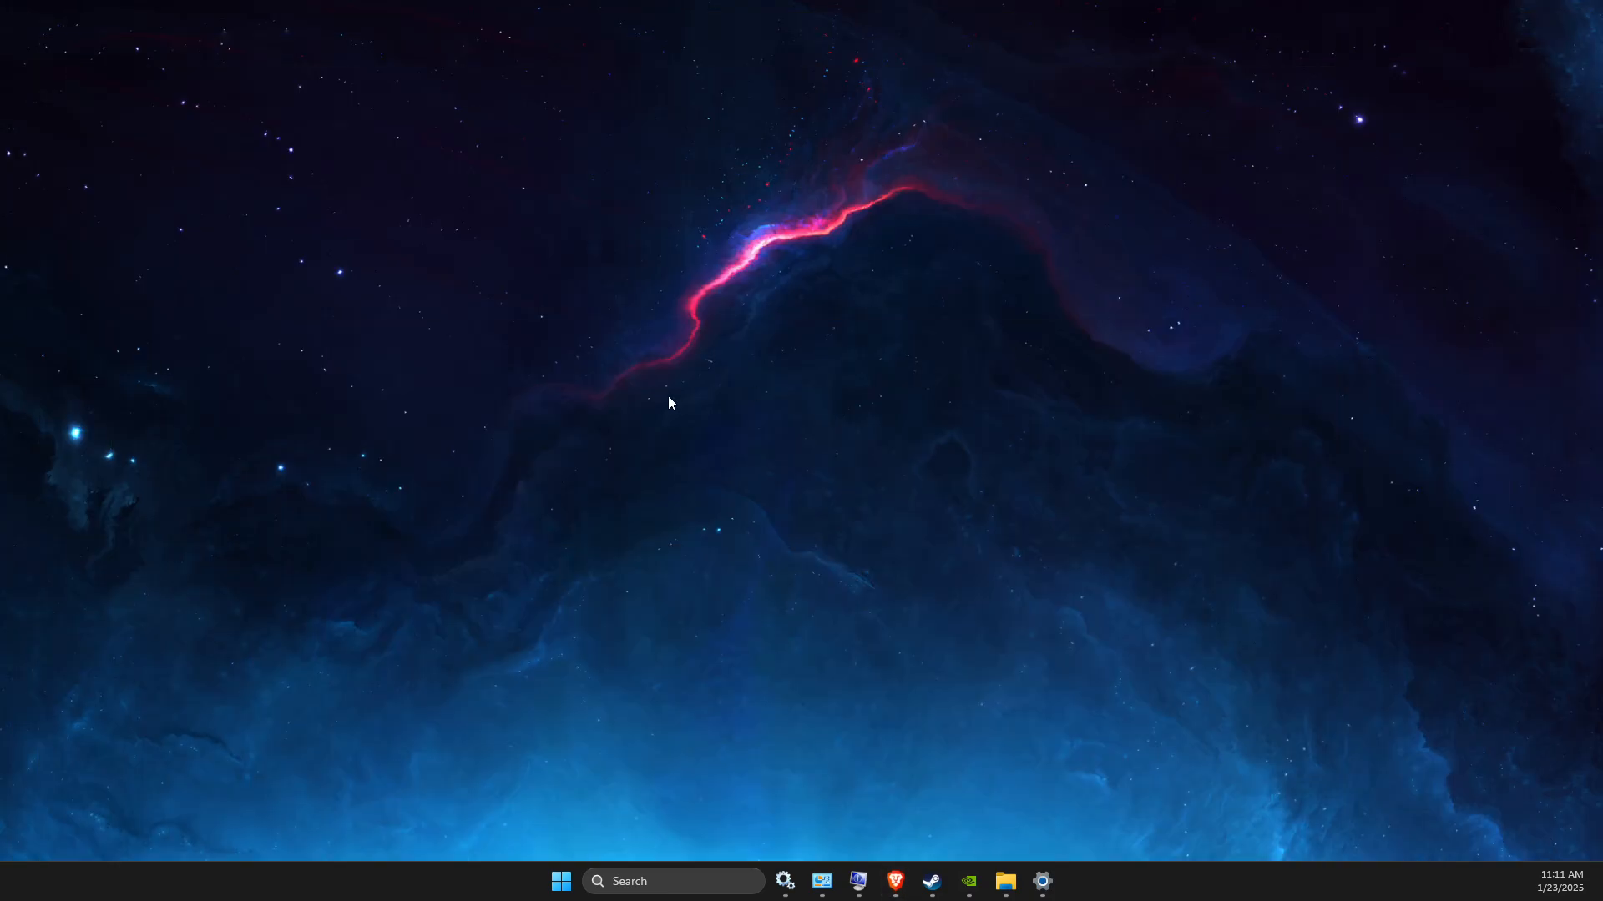
# Step: Open Command Prompt as administrator, run ipconfig /flushdns and netsh winsock reset, and close it
pyautogui.click(616, 871)
pyautogui.write('comm')
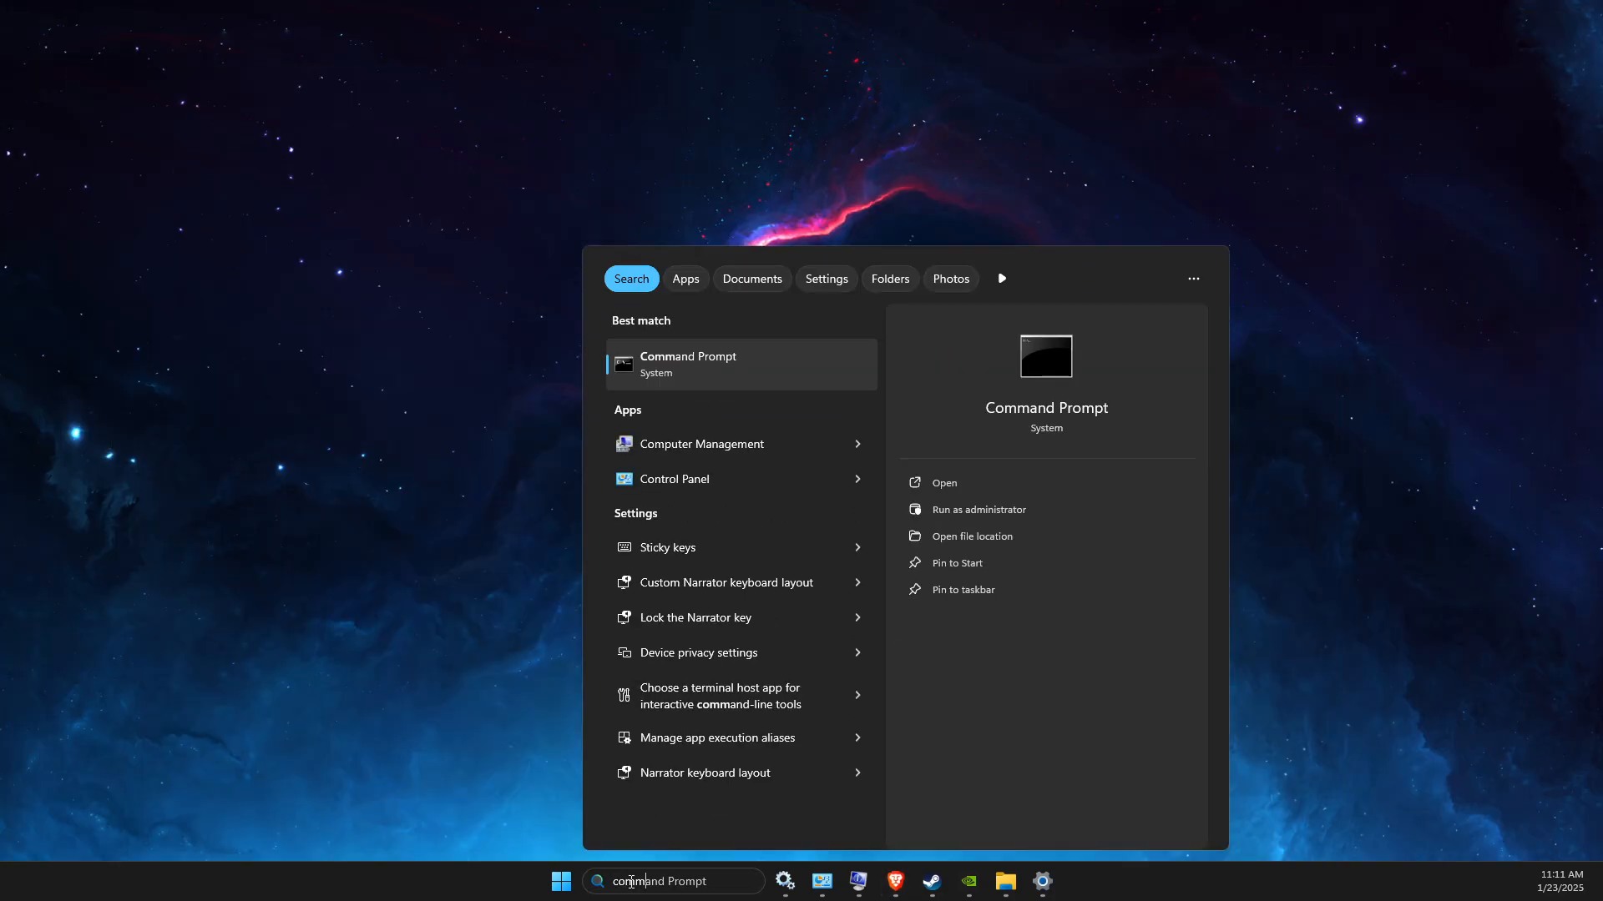
pyautogui.rightClick(692, 382)
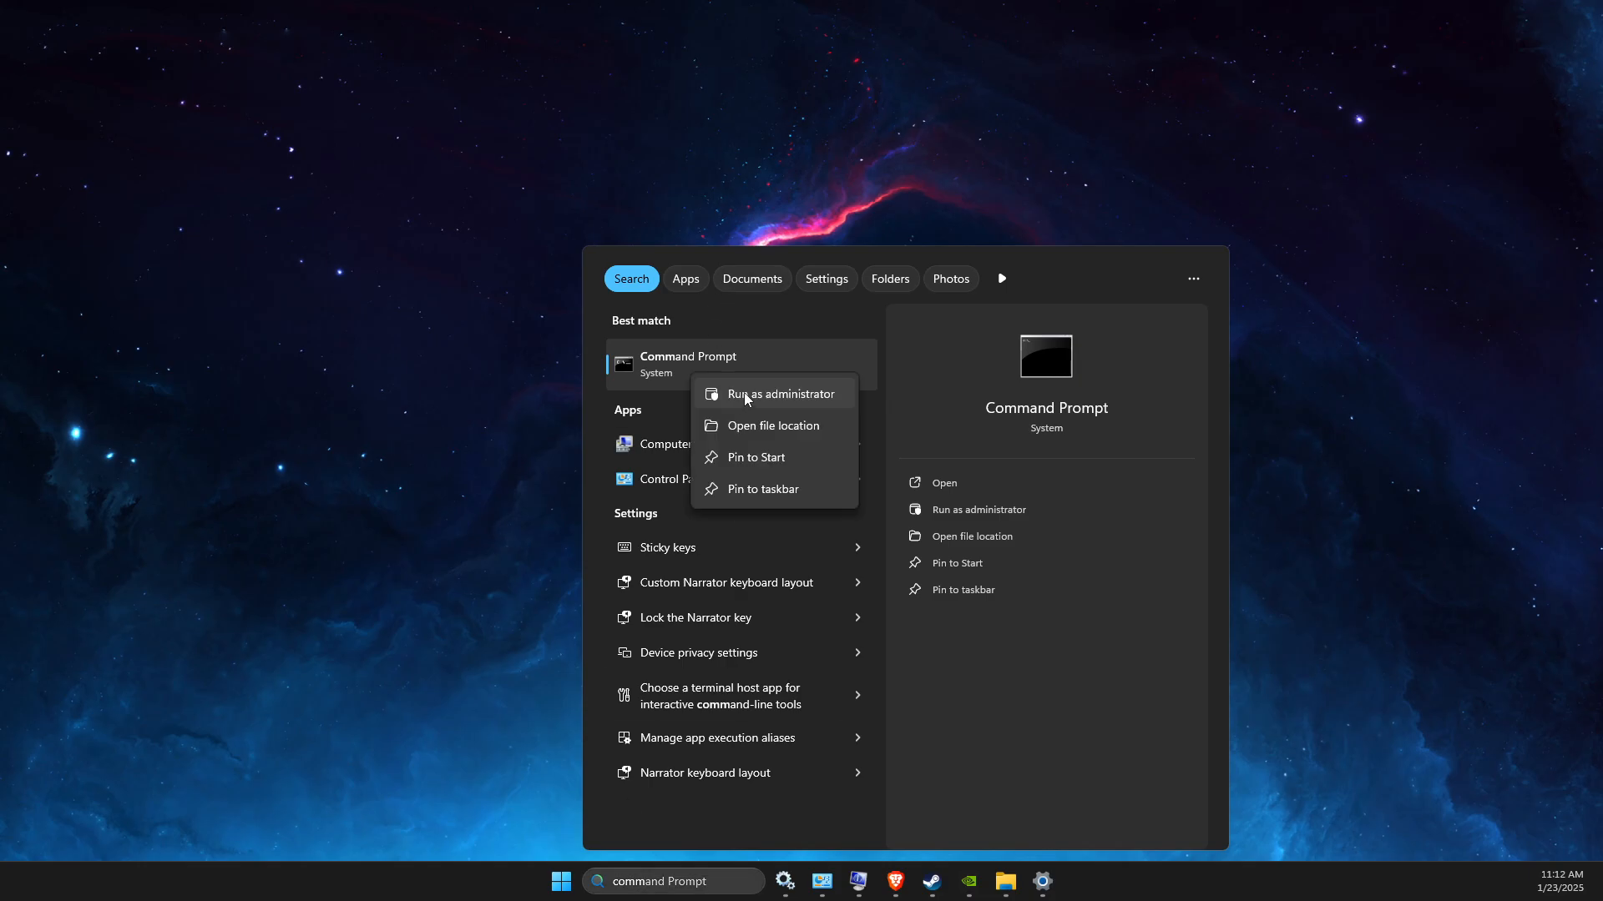
pyautogui.click(743, 393)
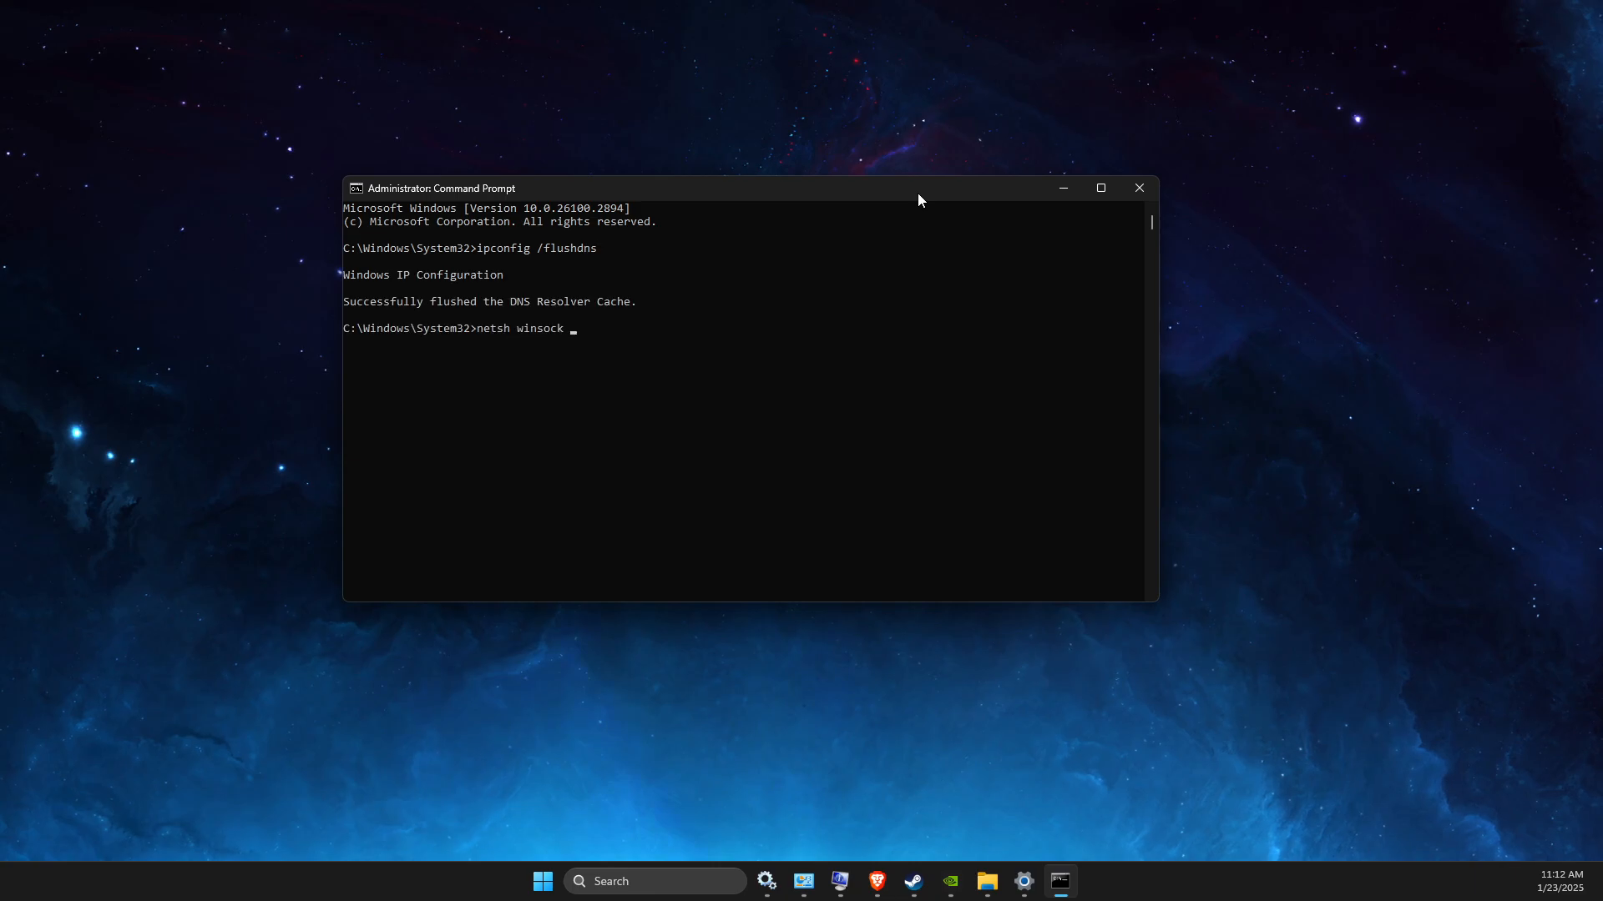
pyautogui.write('t')
pyautogui.press('Return')
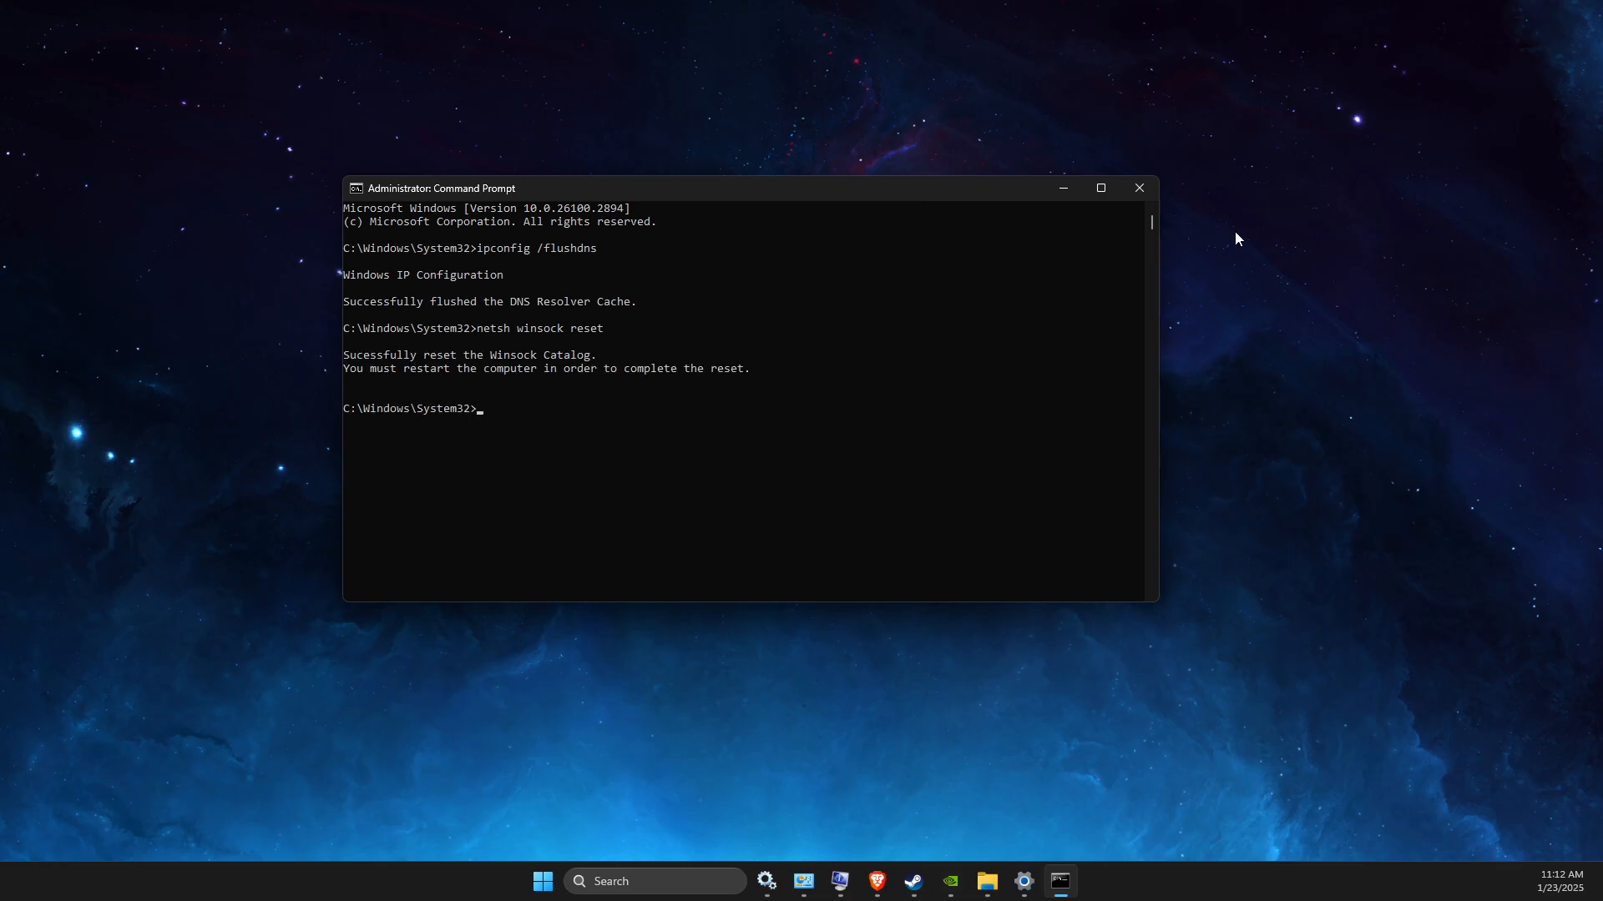
pyautogui.click(1140, 192)
# Step: Open Settings through Windows search and view the Network reset page within Advanced network settings
pyautogui.click(673, 883)
pyautogui.write('settings')
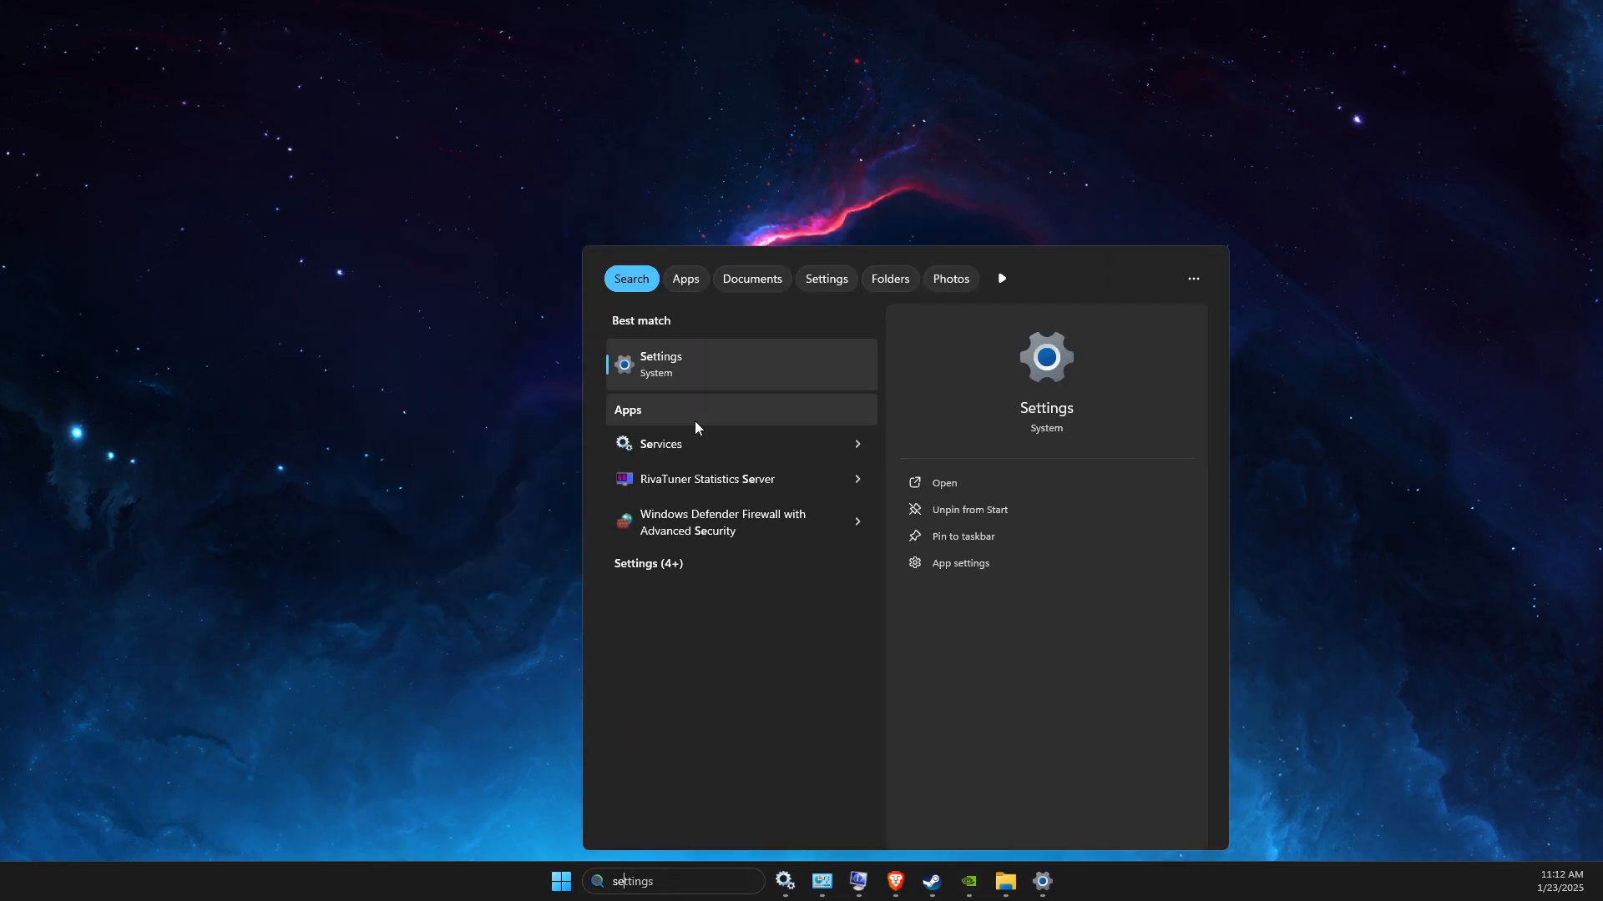
pyautogui.click(678, 383)
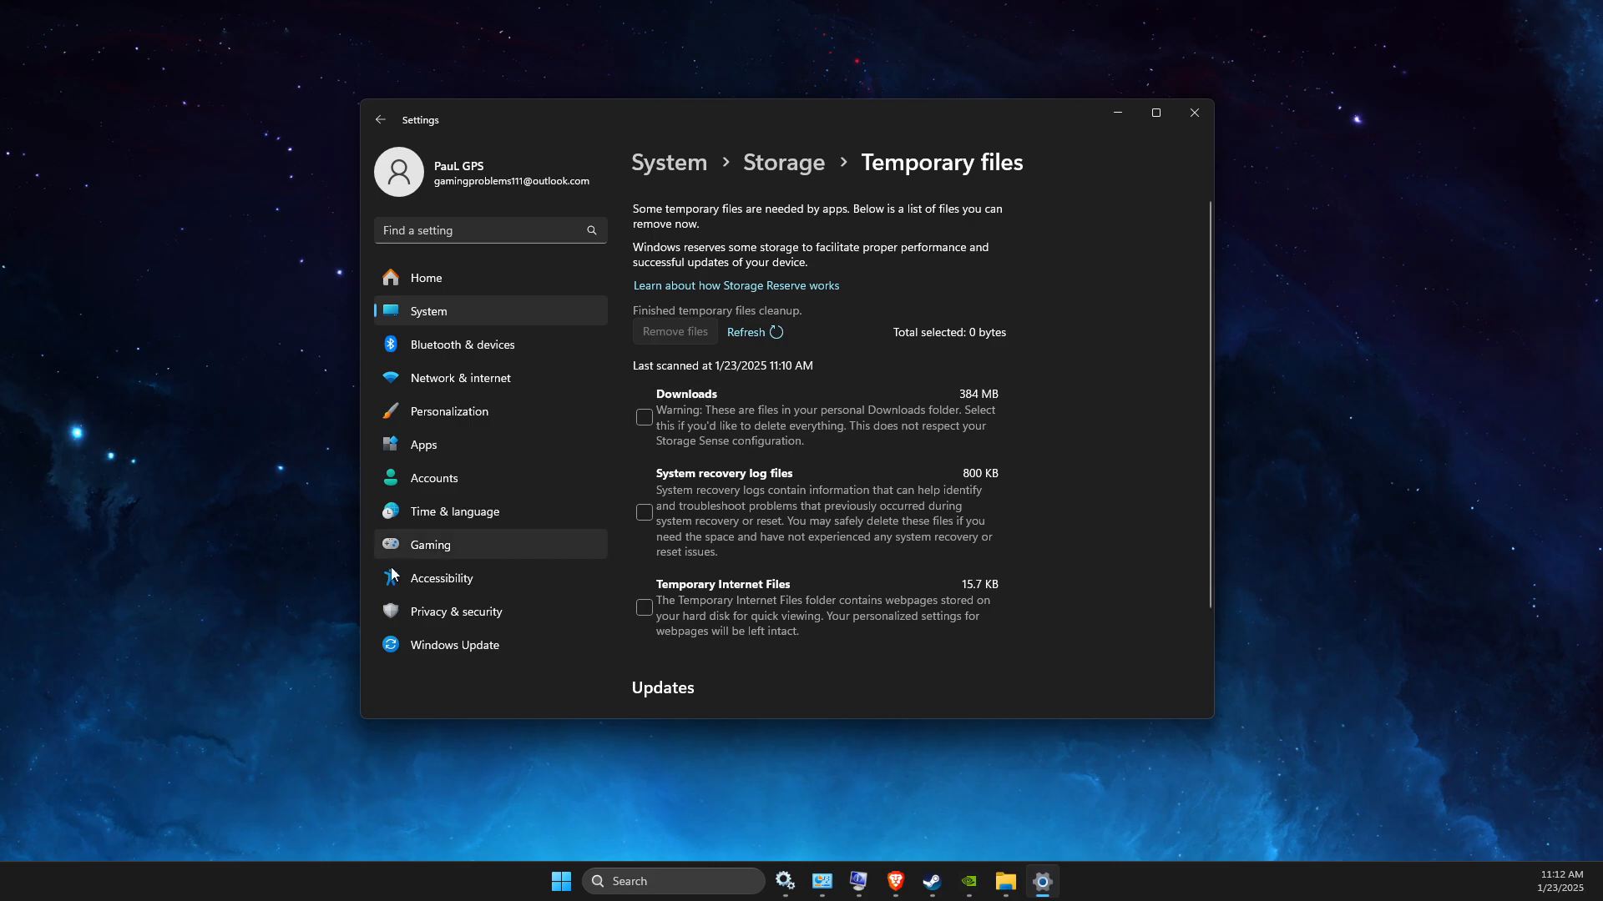
pyautogui.click(433, 376)
pyautogui.scroll(-1, 757, 651)
pyautogui.click(758, 668)
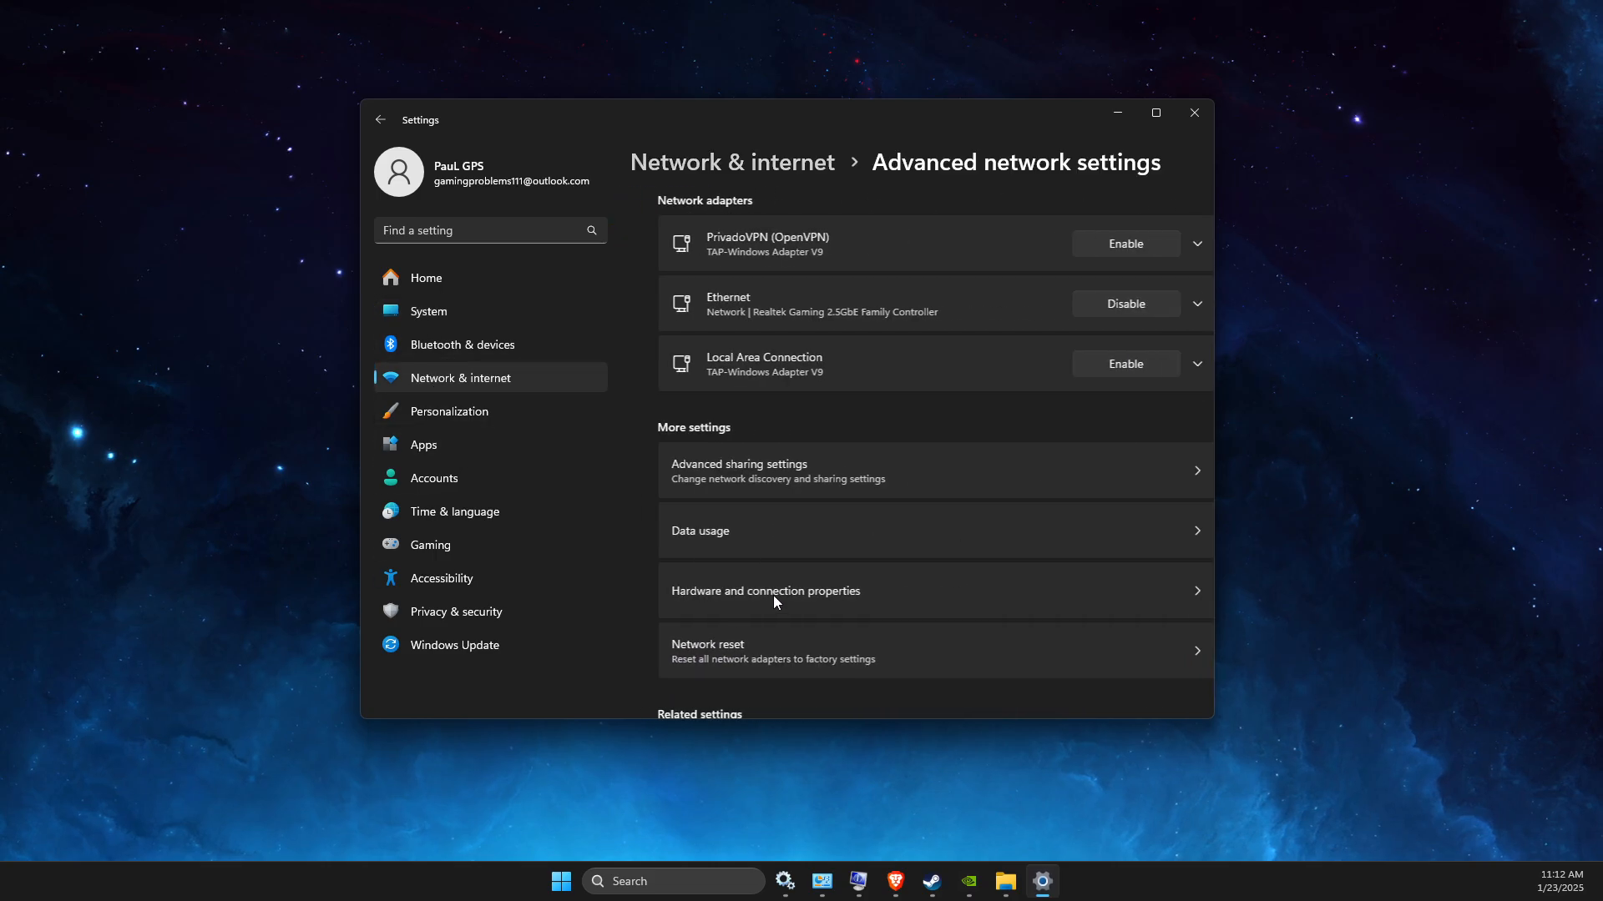
pyautogui.scroll(-2, 747, 577)
pyautogui.click(740, 498)
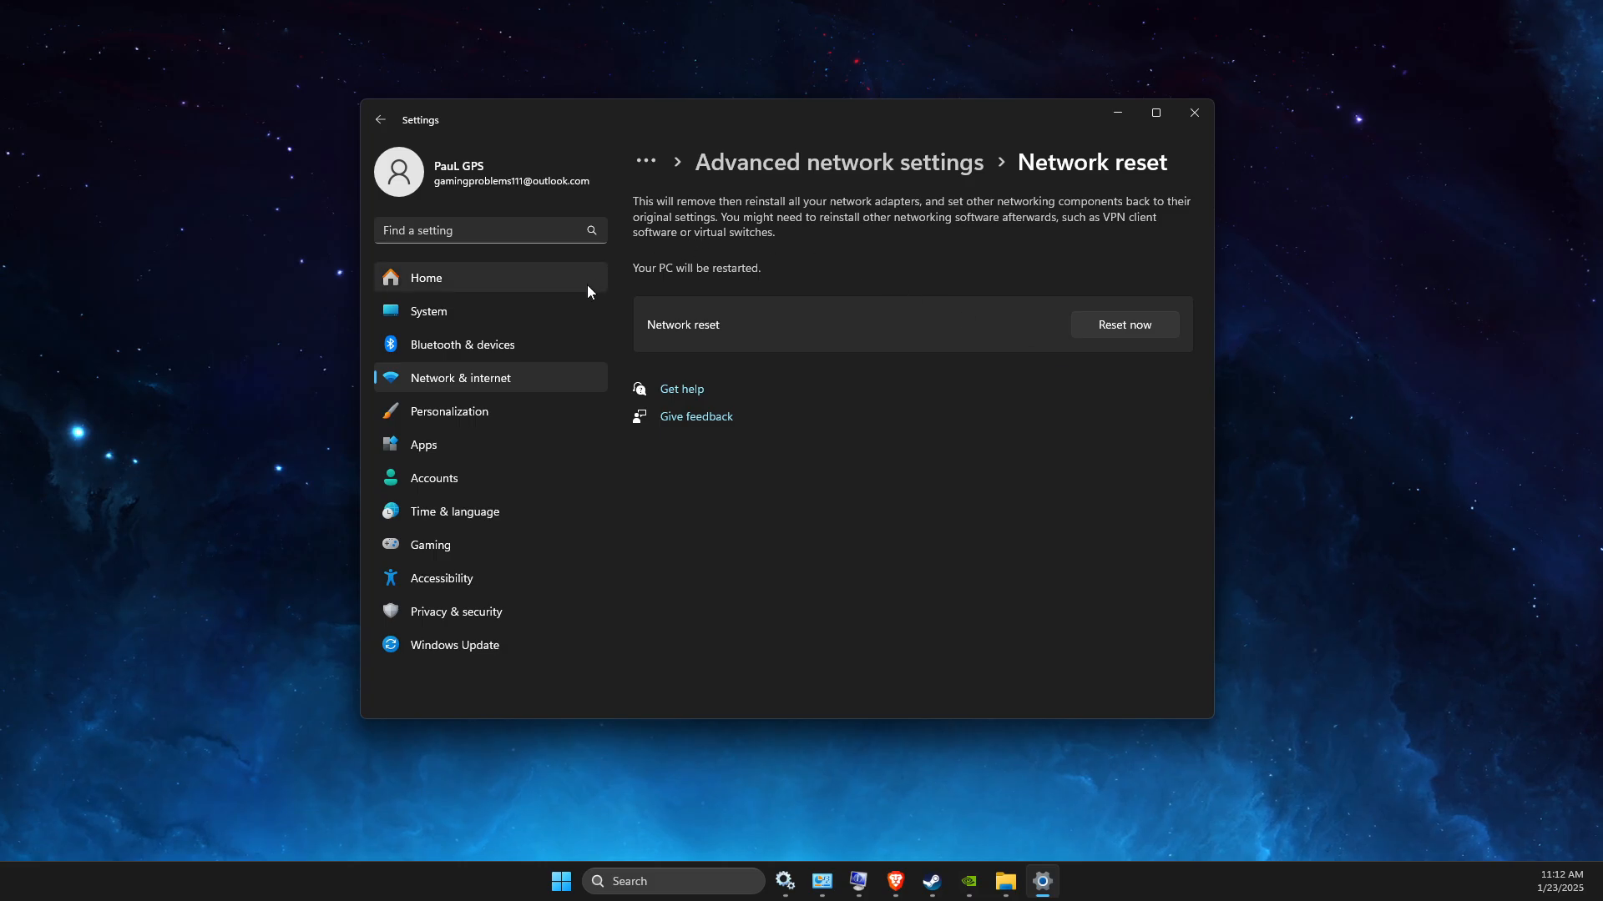
# Step: Apply DNS servers 8.8.8.8 preferred and 8.8.4.4 alternate in the Ethernet adapter's IPv4 properties, and minimise Settings
pyautogui.click(447, 383)
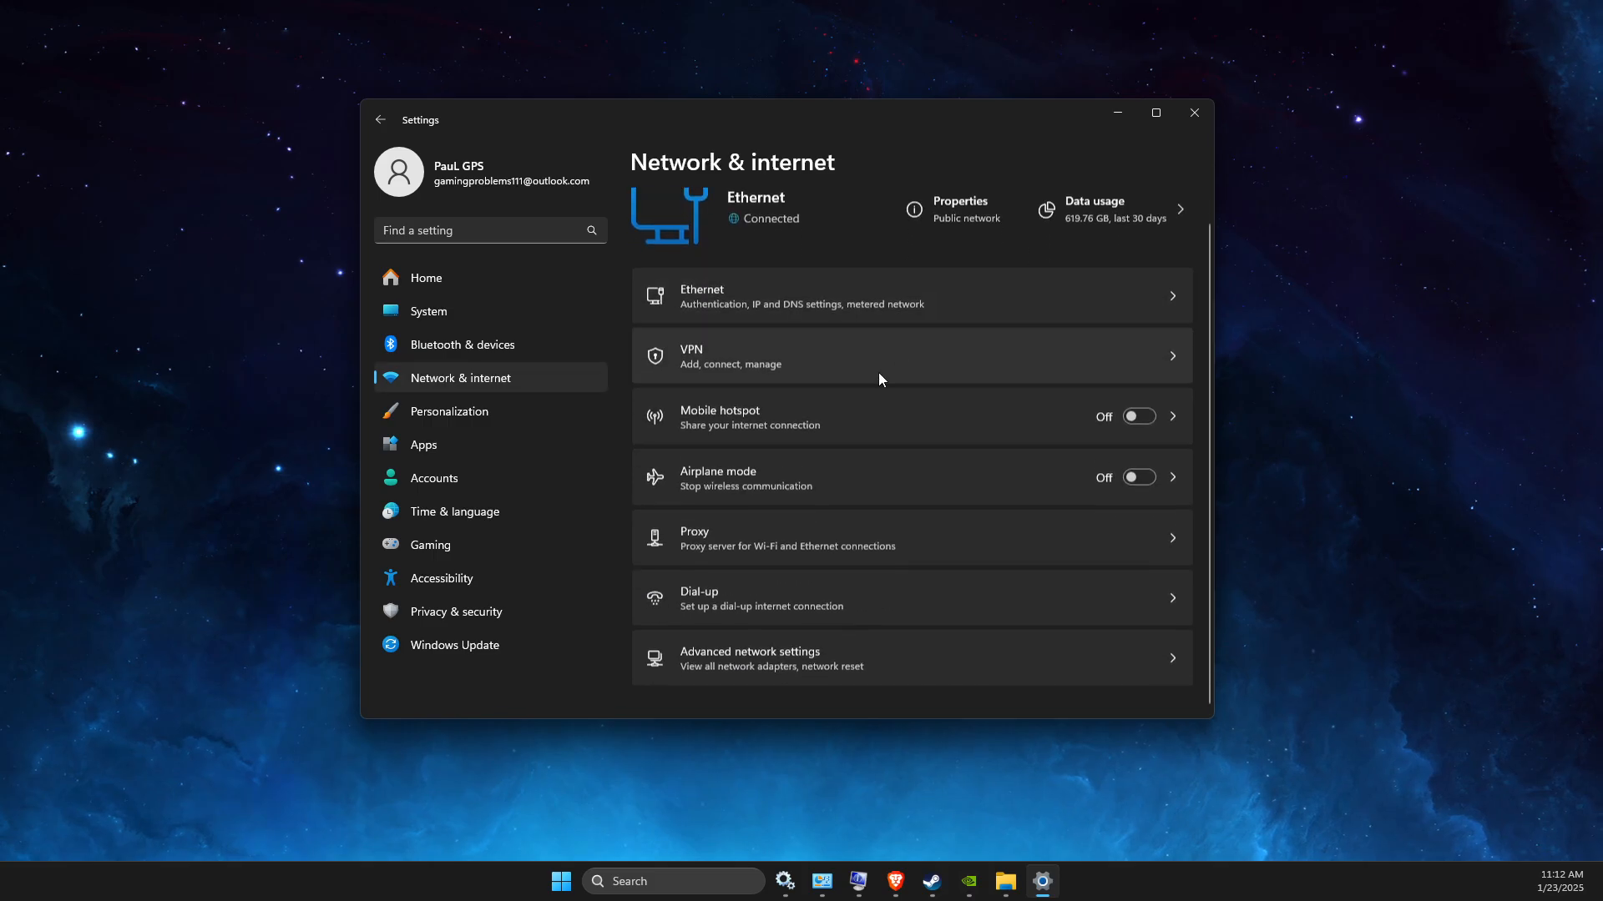
pyautogui.click(715, 667)
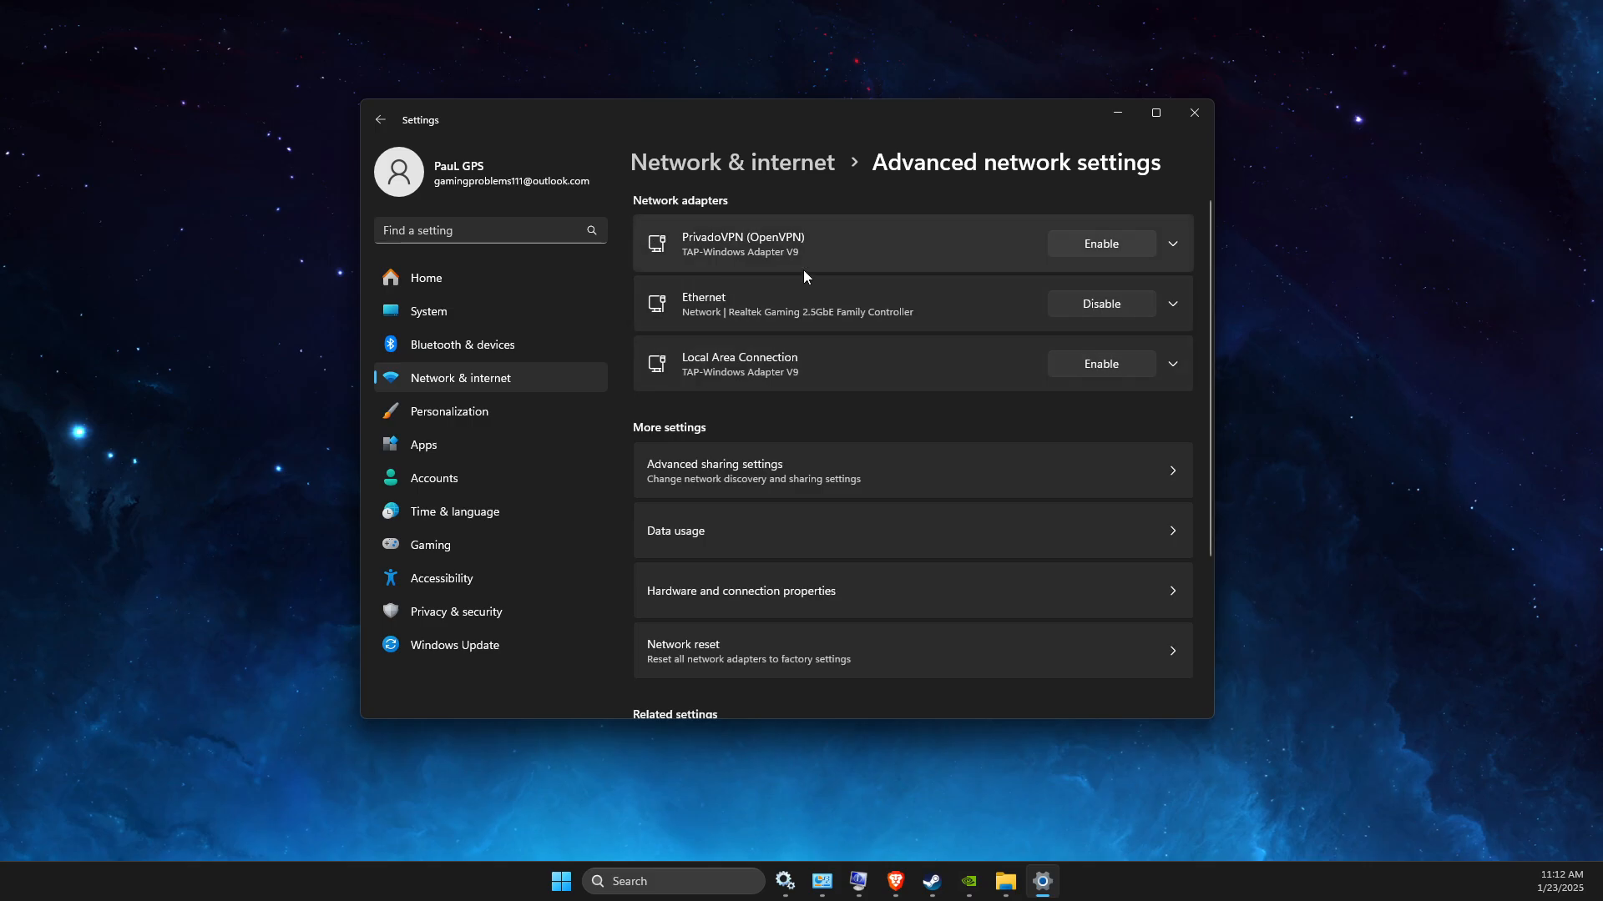
pyautogui.click(1173, 305)
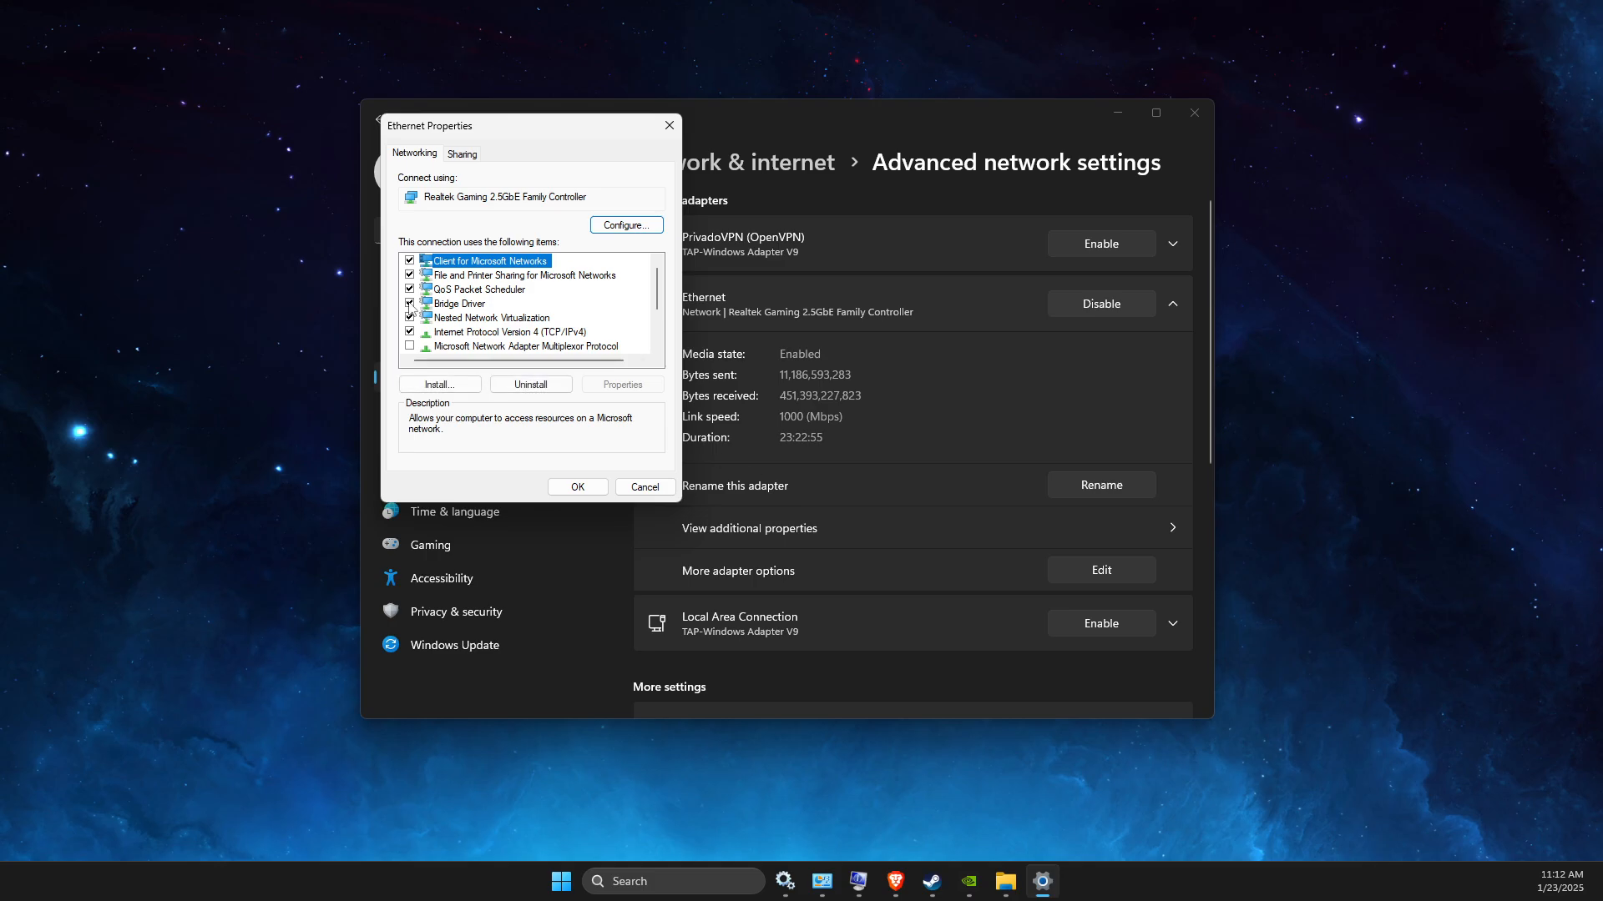
pyautogui.doubleClick(501, 333)
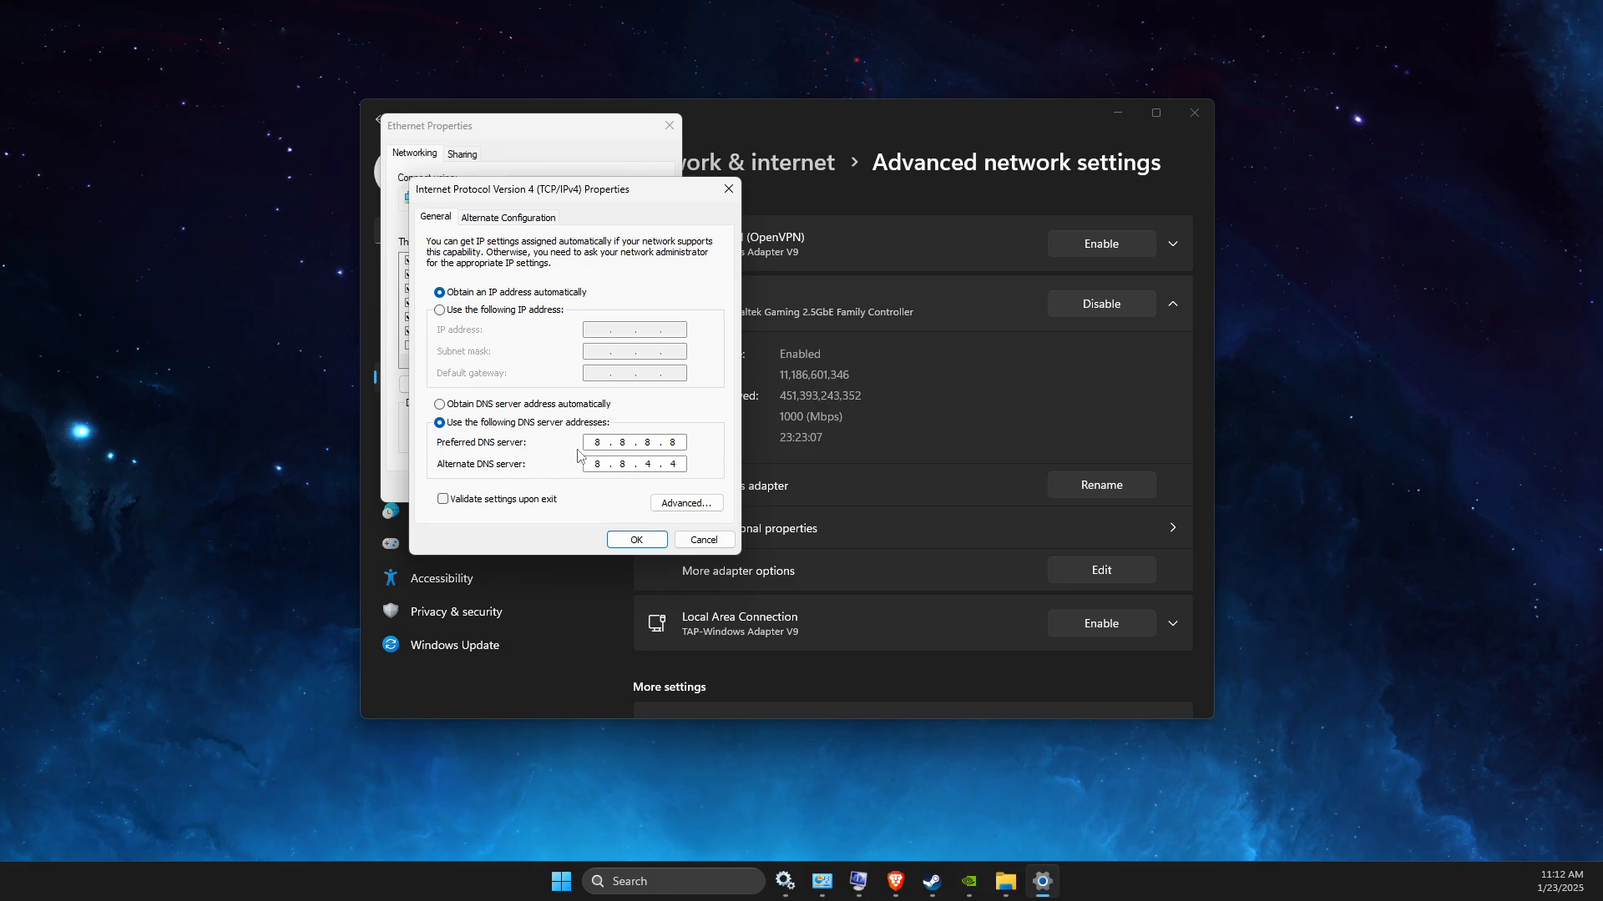
pyautogui.click(637, 540)
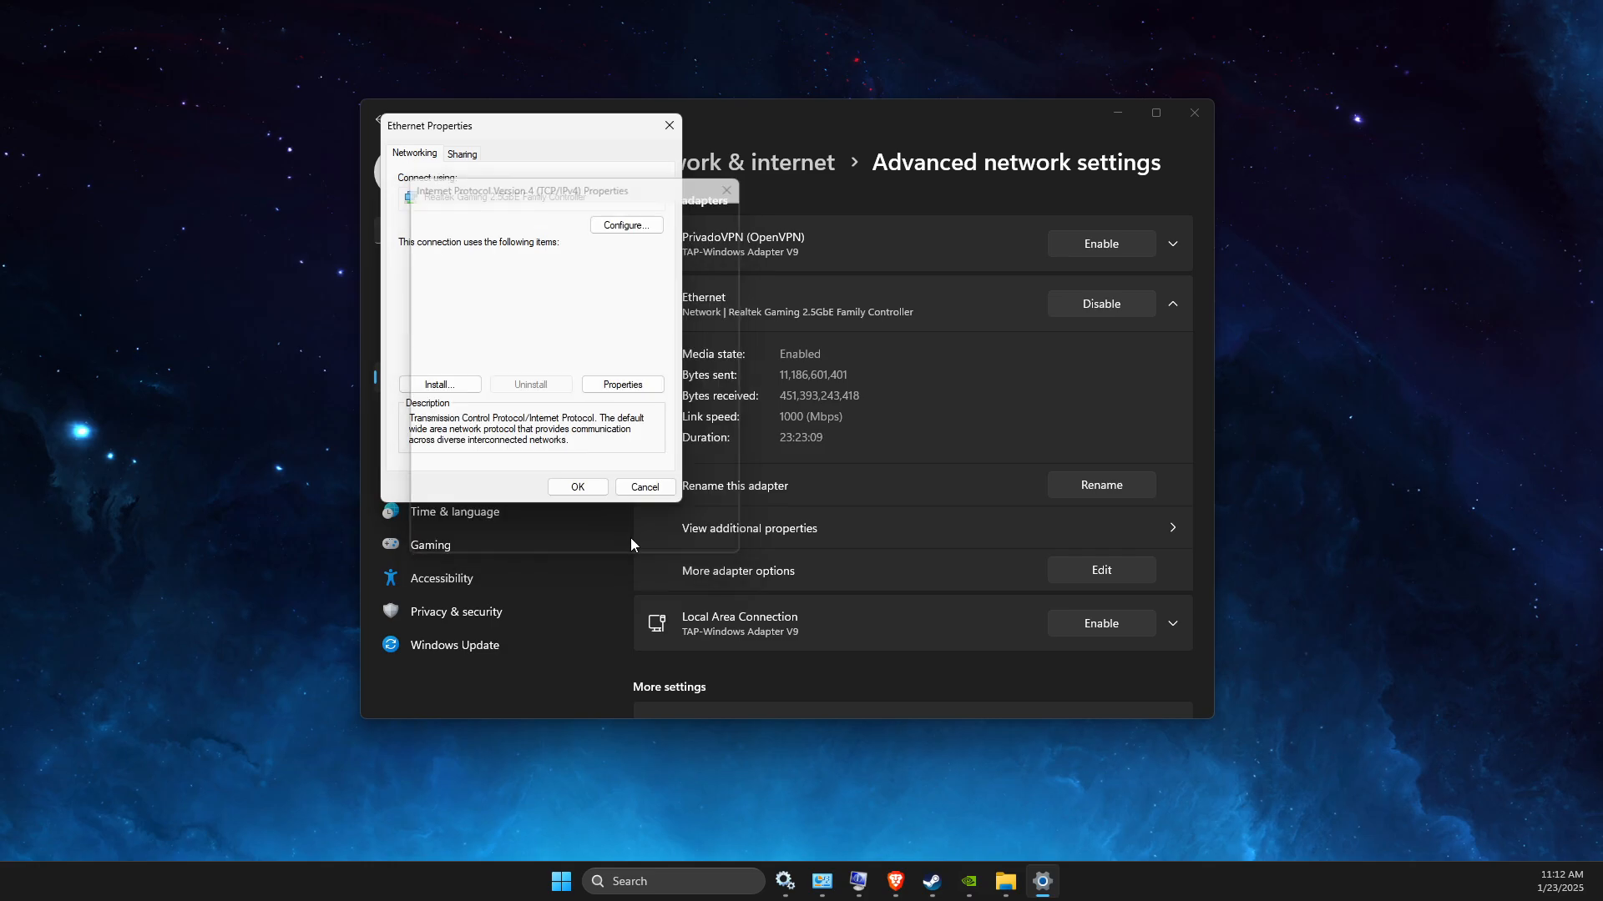
pyautogui.click(578, 487)
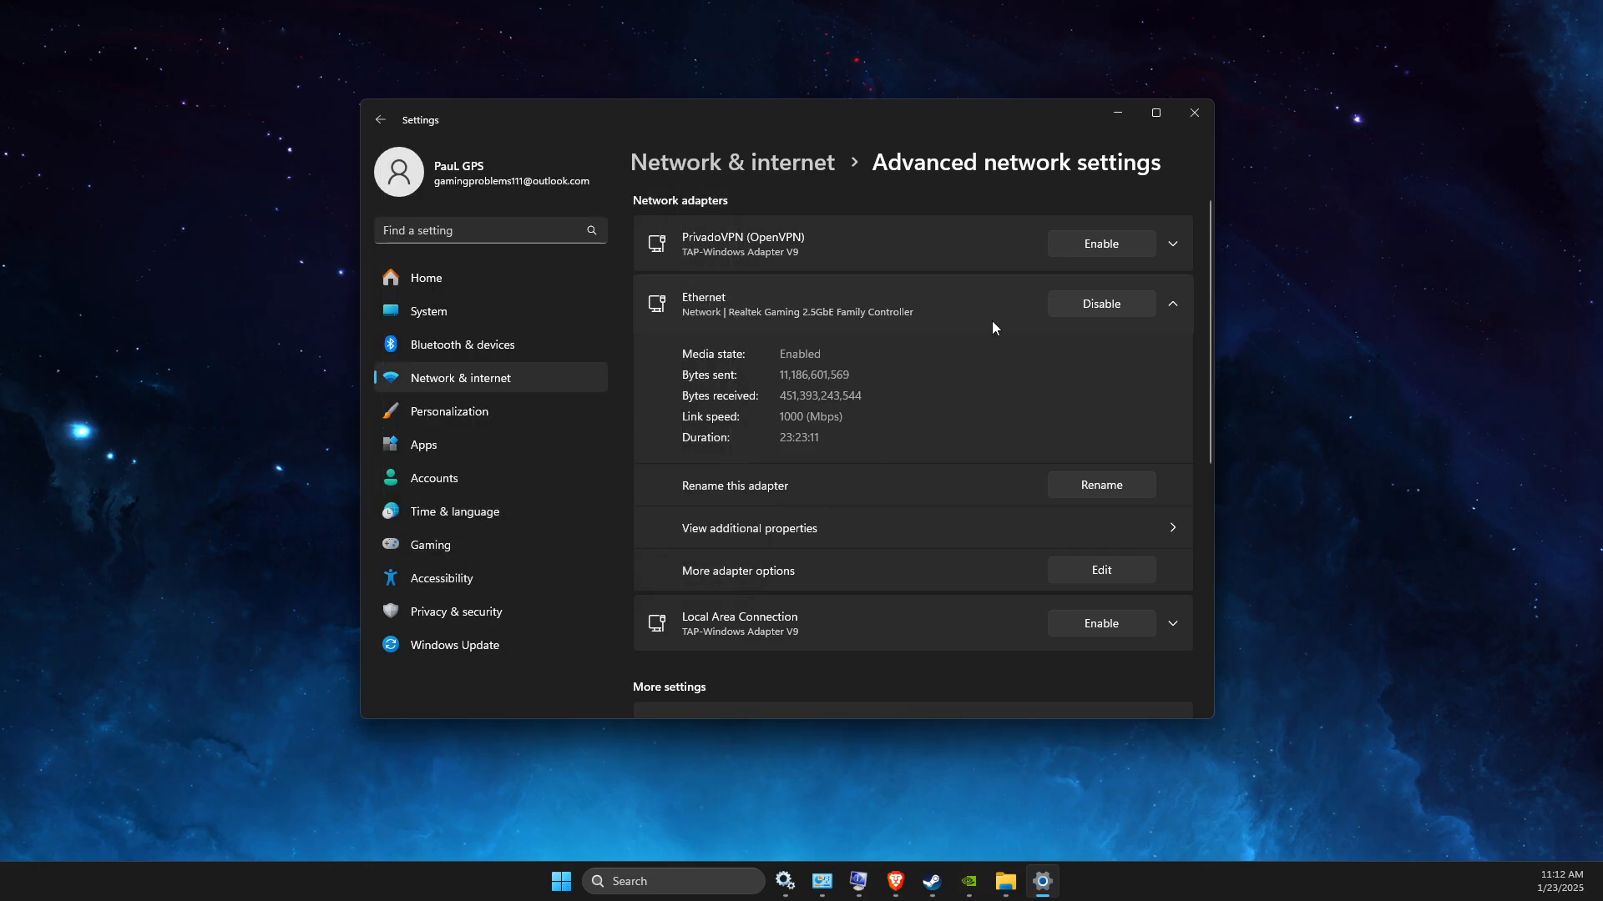
pyautogui.click(1115, 124)
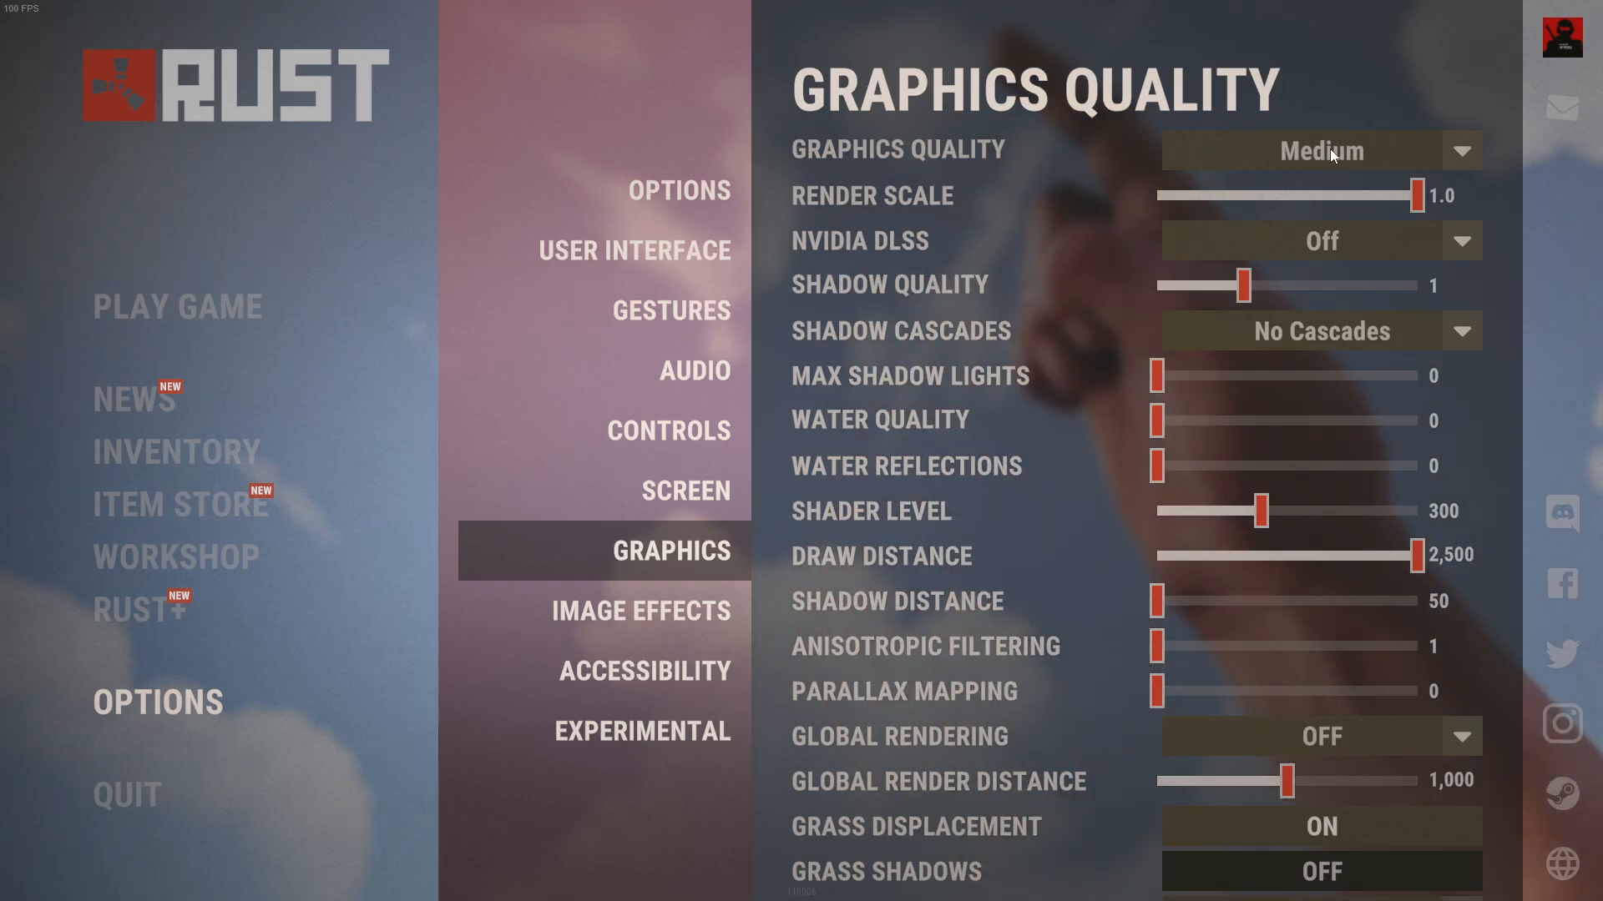
# Step: Examine the Graphics Quality presets and review the shadow, water, shader and draw distance settings in Rust's graphics options
pyautogui.click(1327, 150)
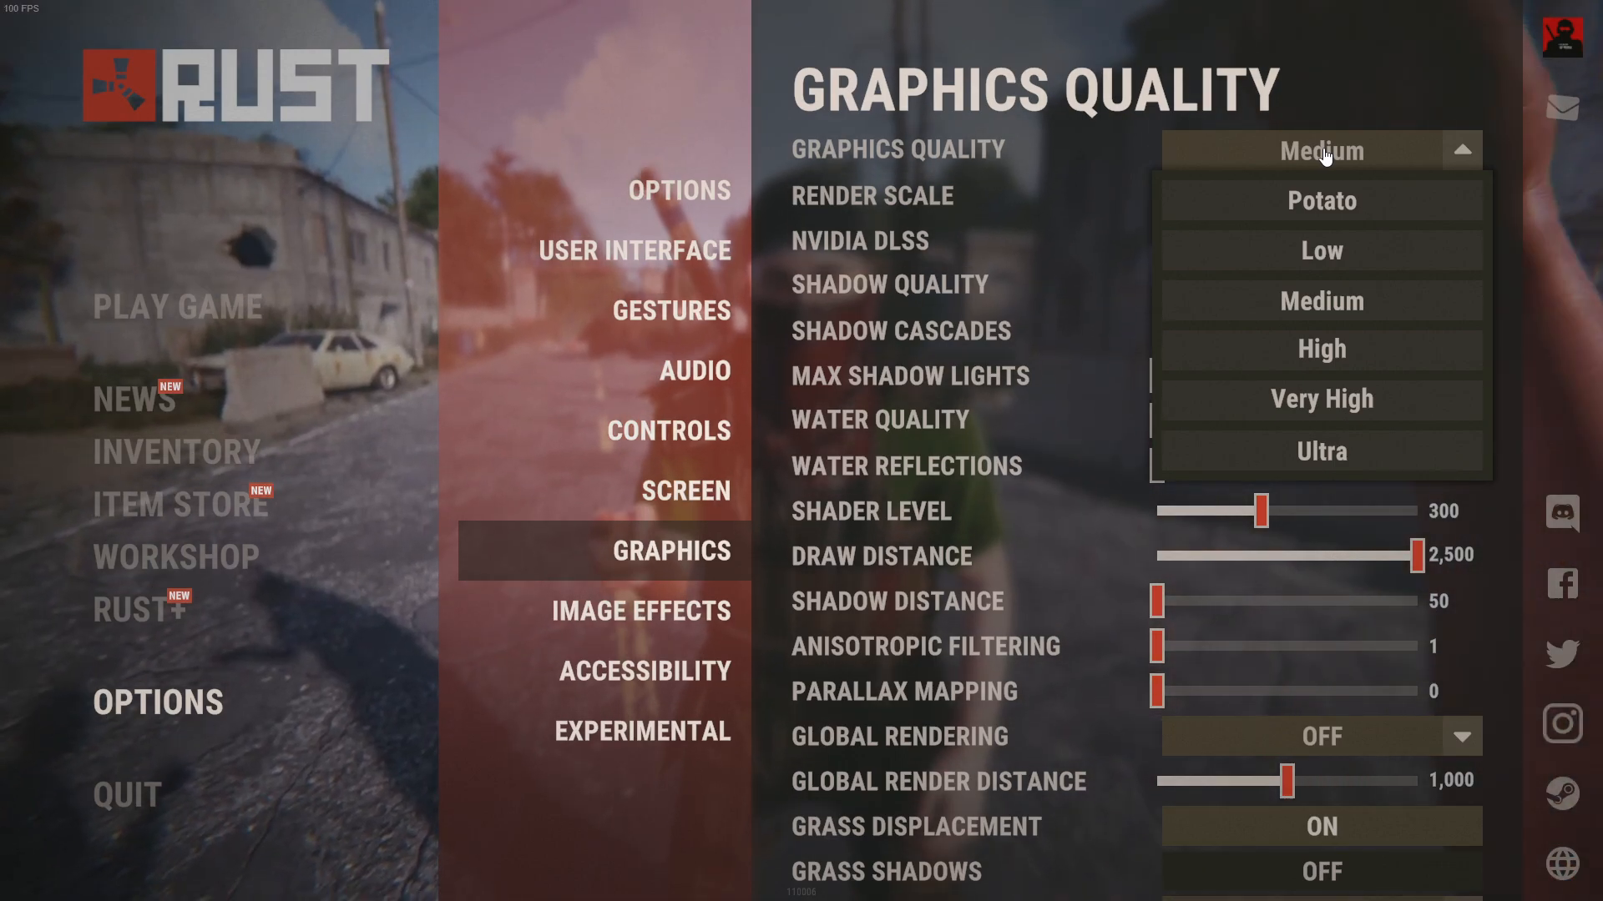
pyautogui.click(1326, 153)
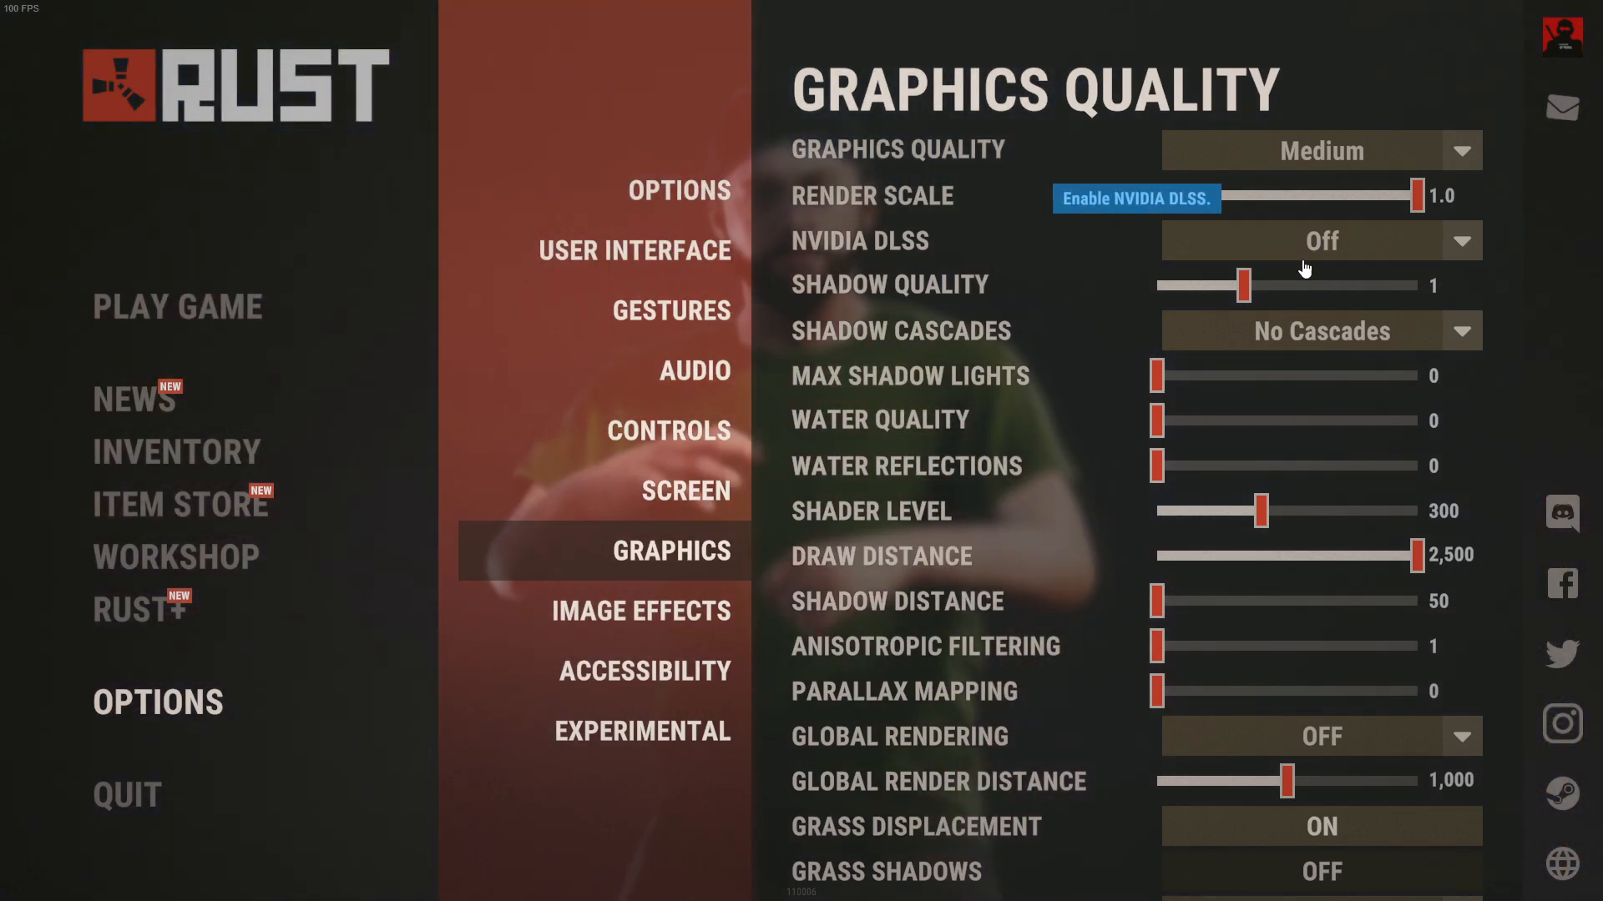
pyautogui.scroll(-1, 1373, 241)
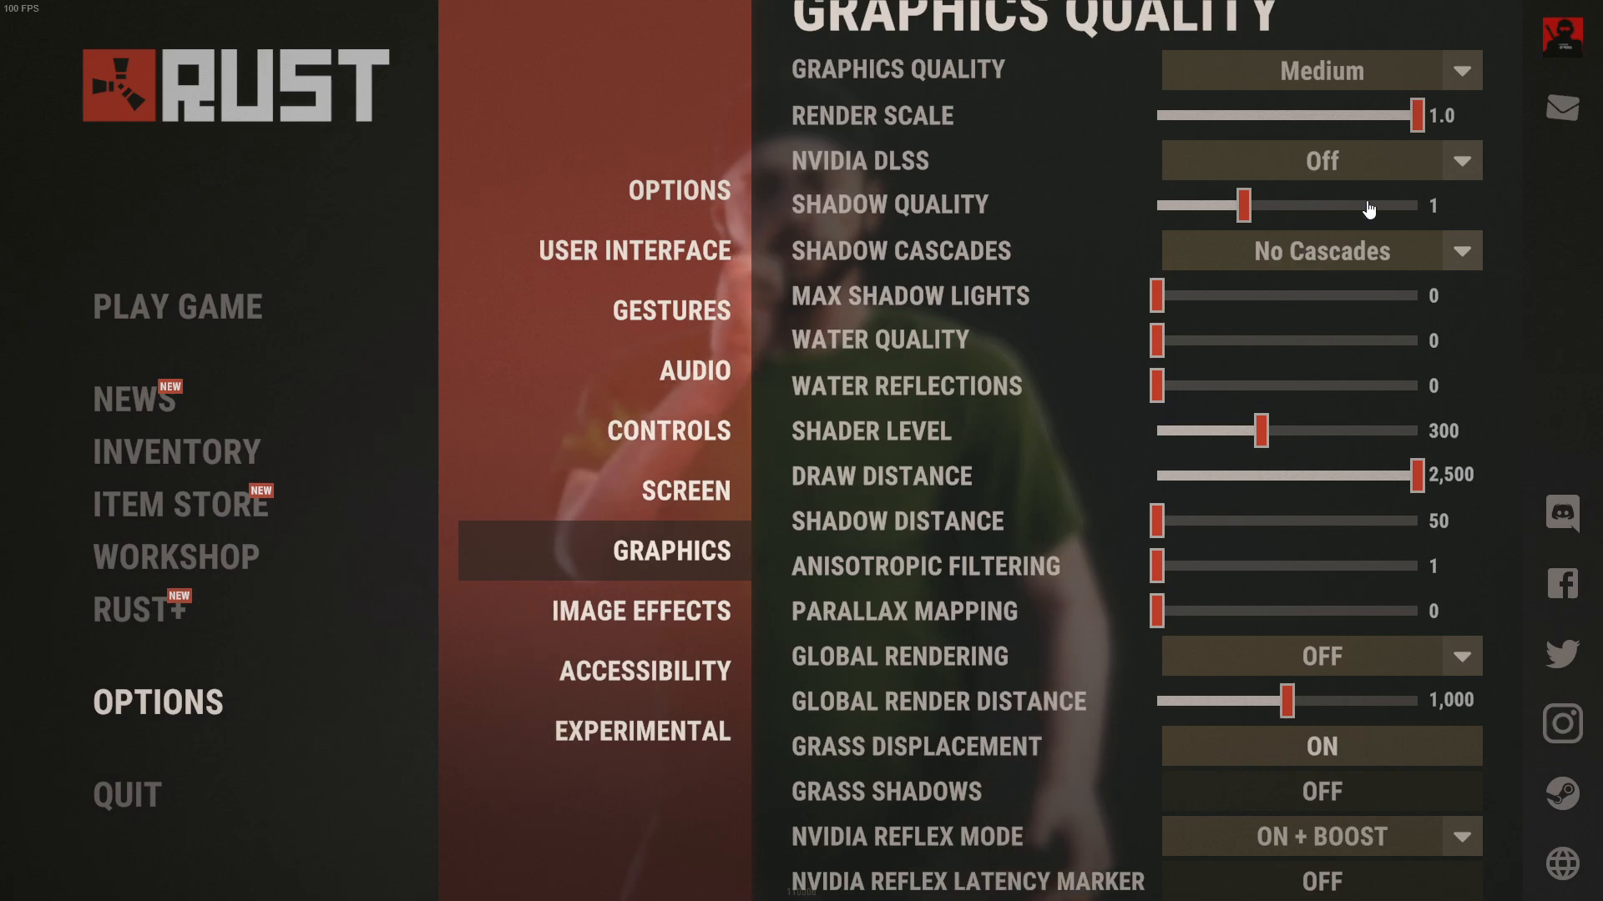
pyautogui.scroll(-1, 1195, 259)
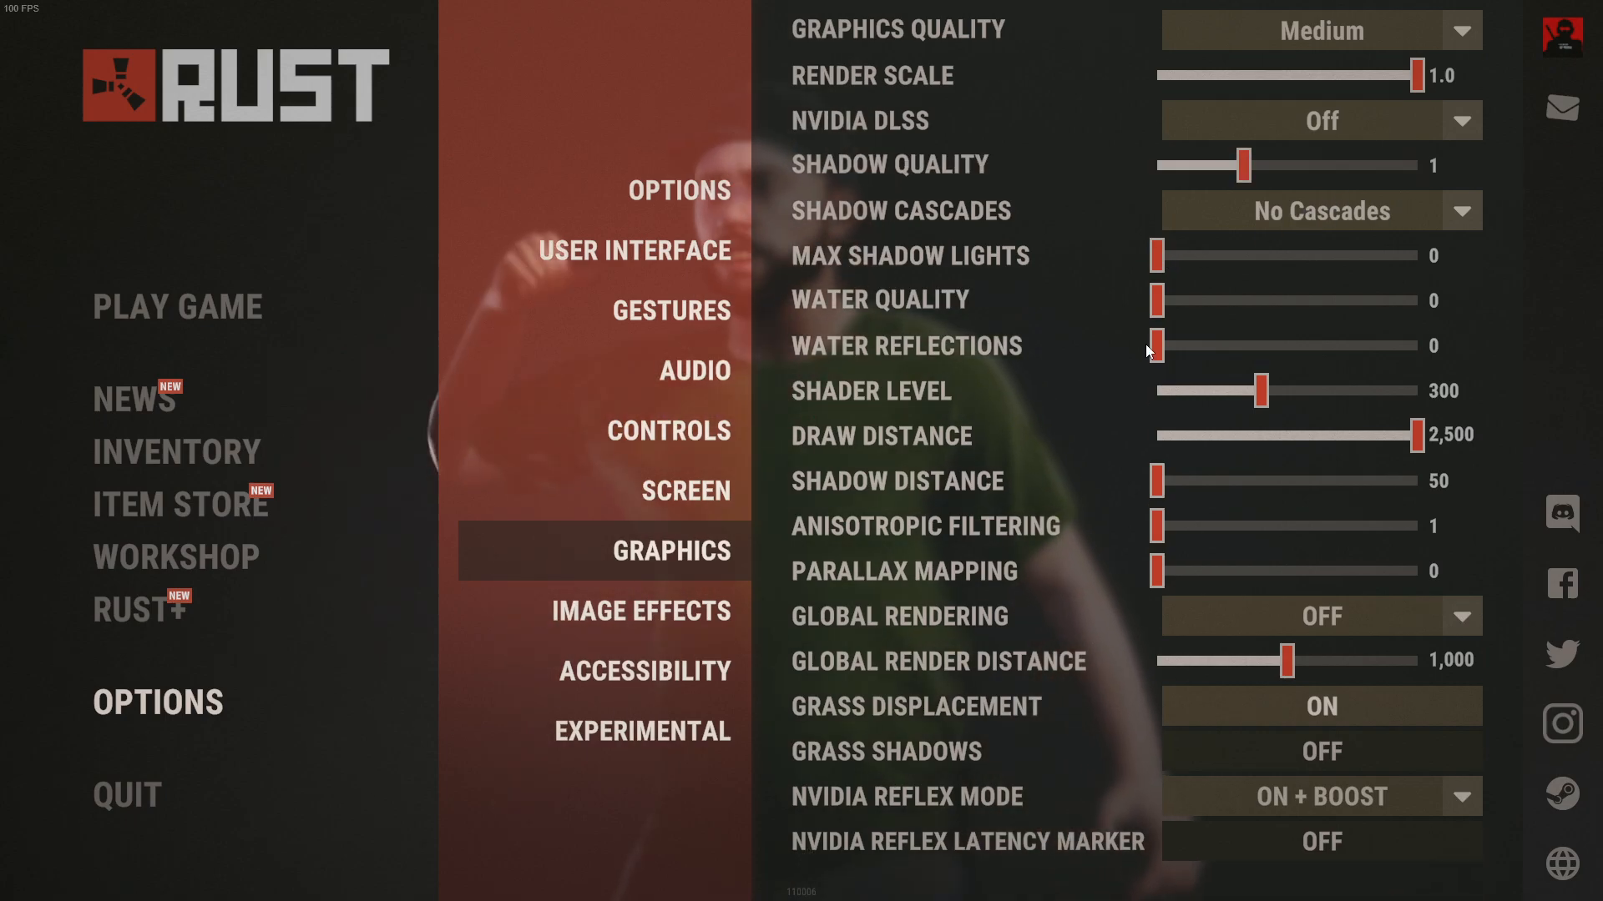
pyautogui.scroll(-1, 1232, 347)
pyautogui.scroll(-3, 1162, 331)
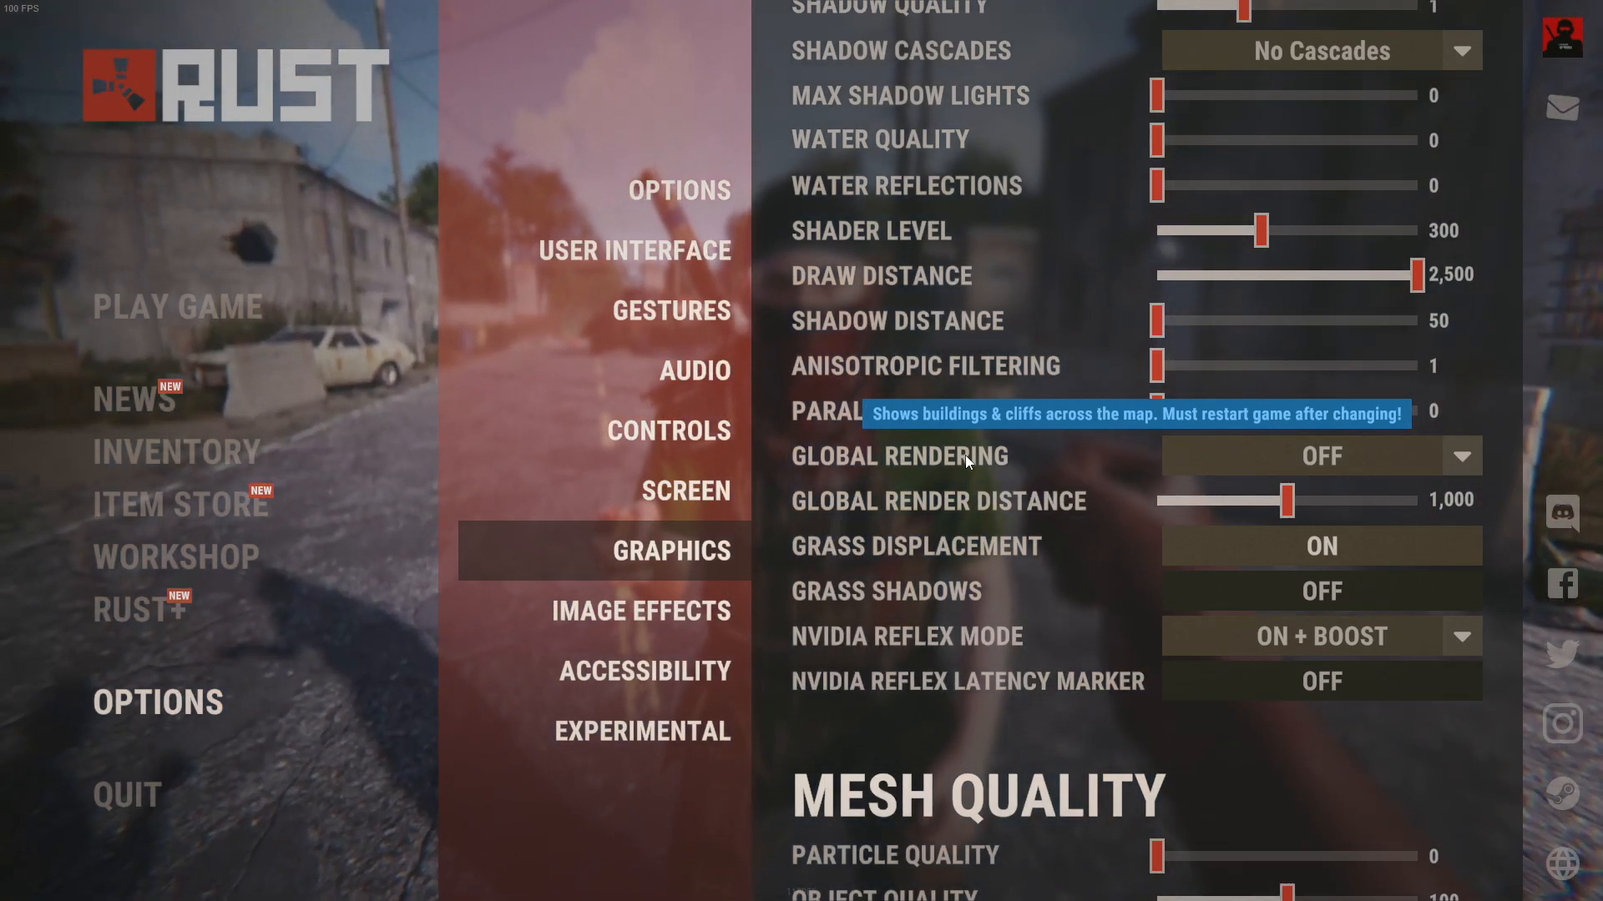
# Step: Examine the Global Rendering choices and review the grass, NVIDIA Reflex and Mesh Quality settings
pyautogui.click(1249, 455)
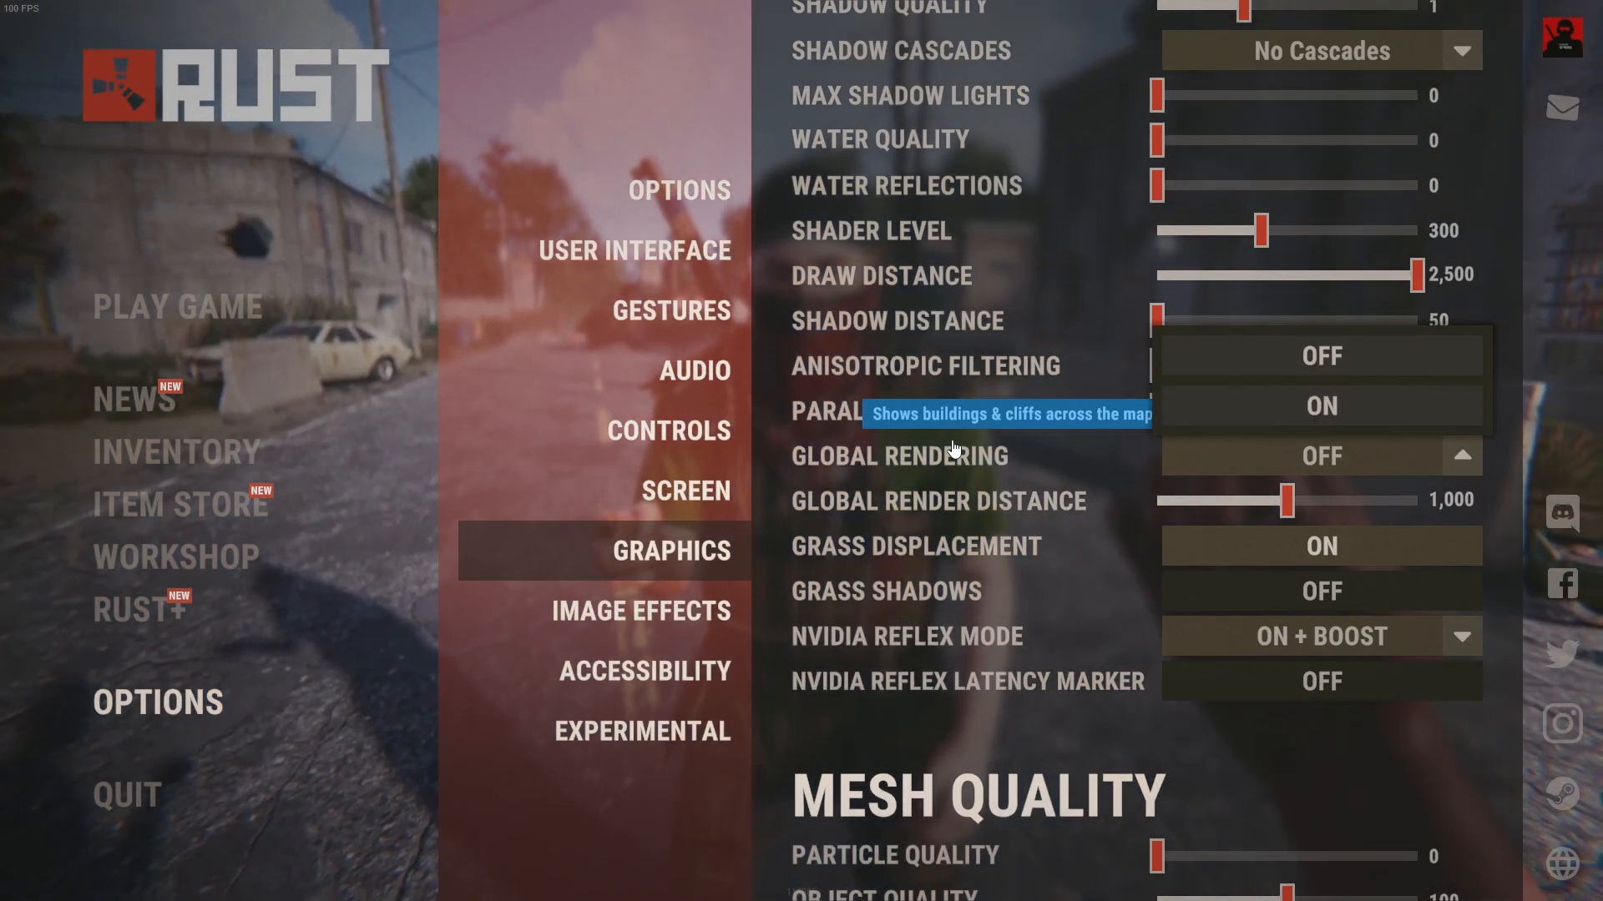
pyautogui.click(1252, 443)
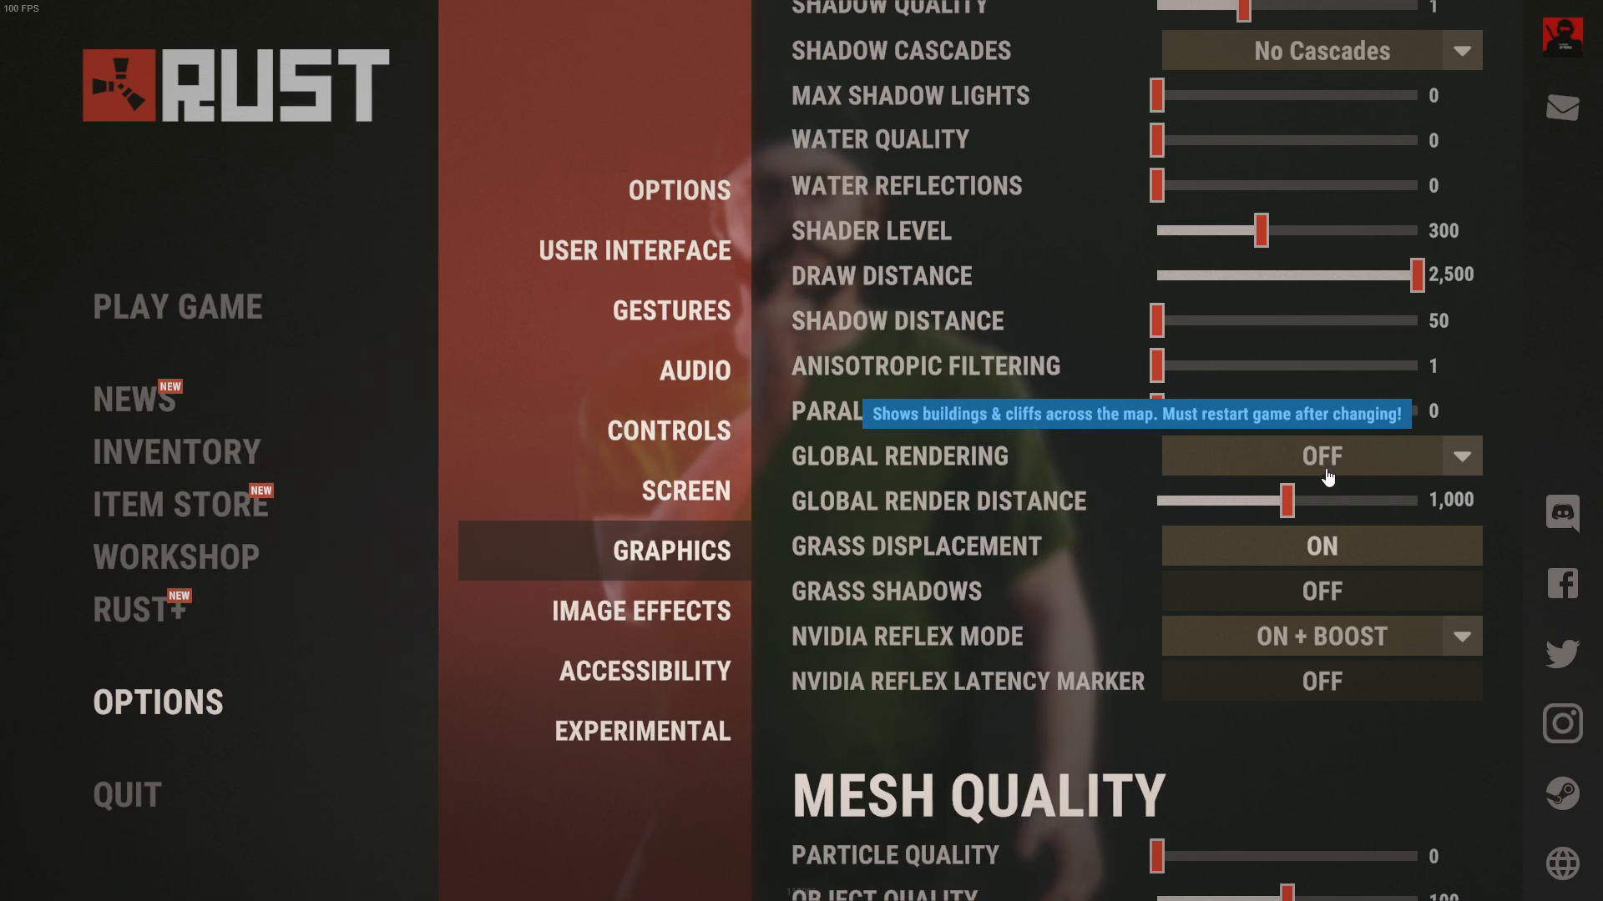
pyautogui.scroll(-3, 1328, 476)
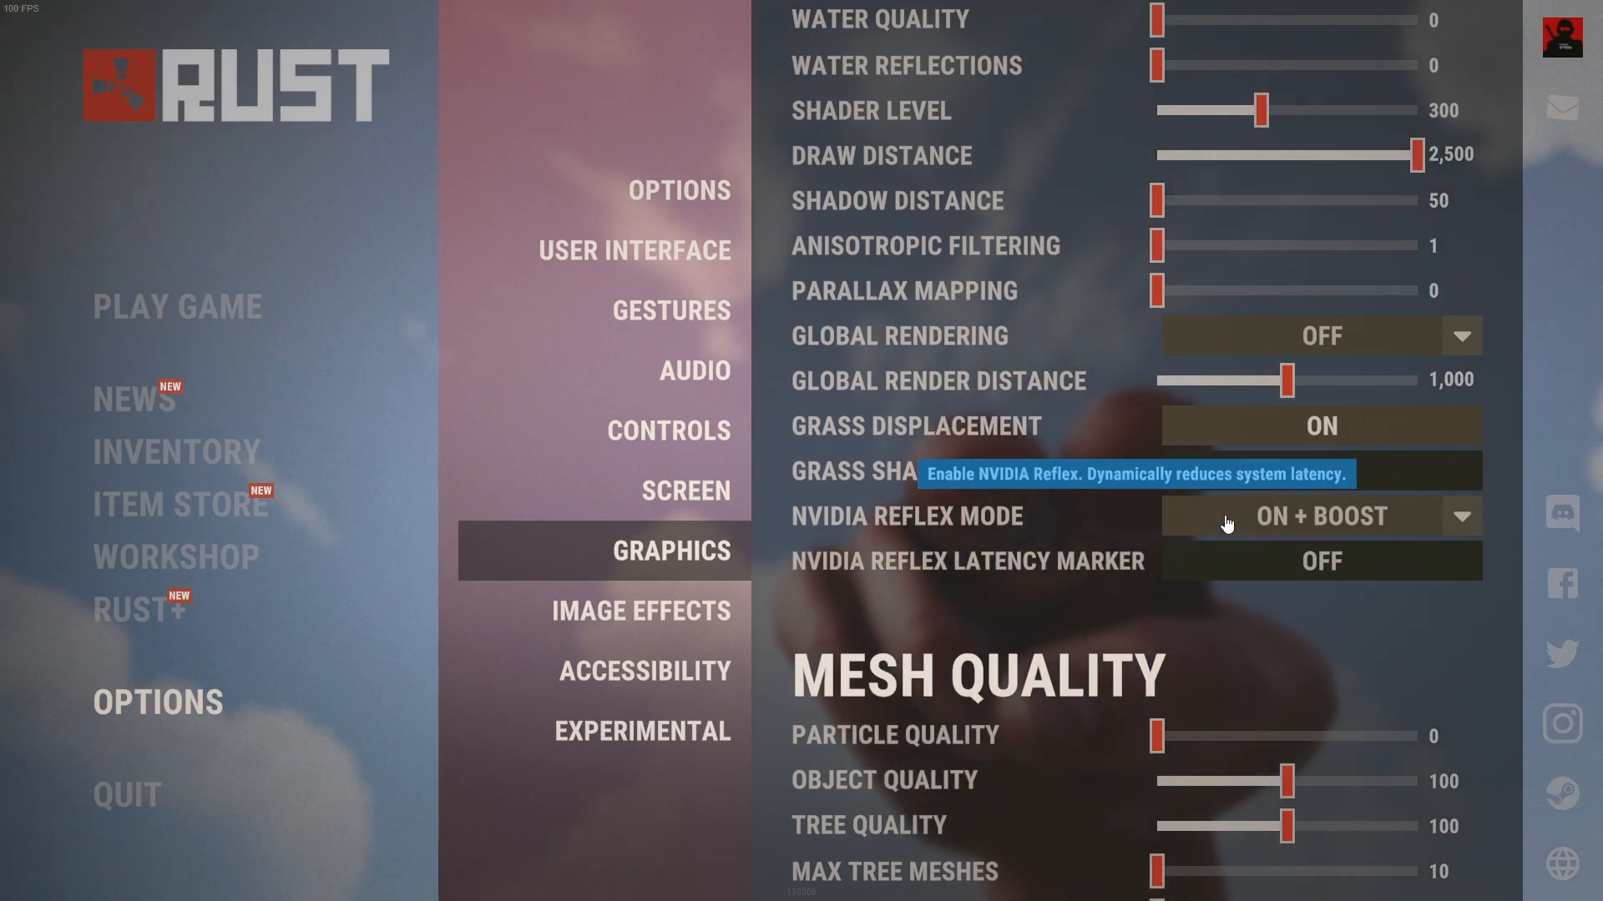
pyautogui.scroll(-2, 1252, 522)
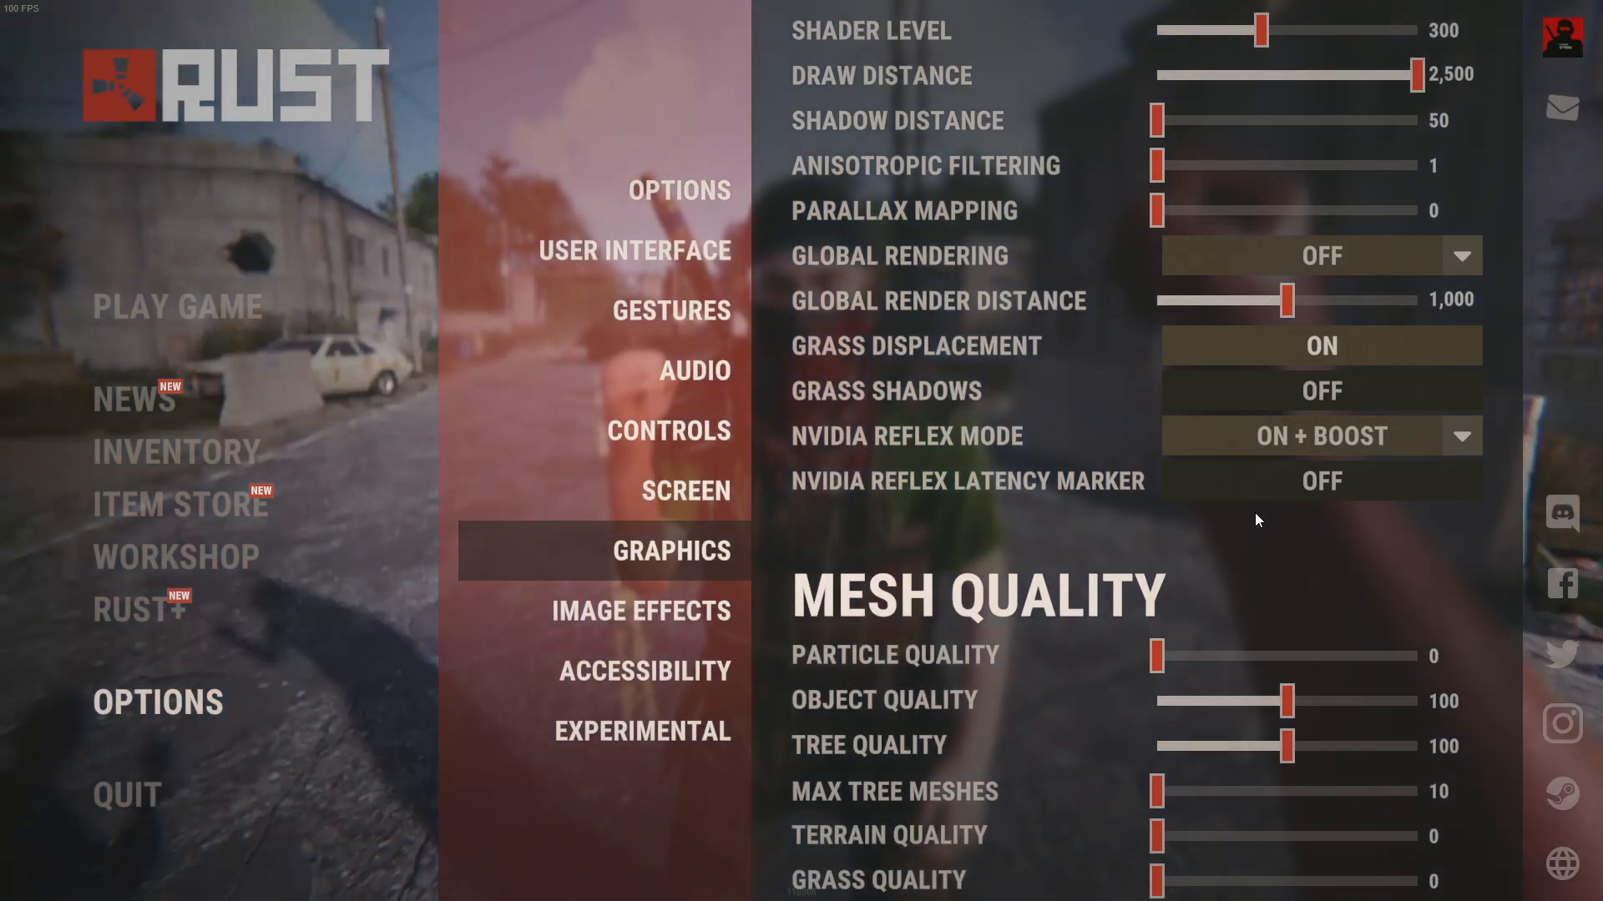
pyautogui.scroll(-1, 1255, 513)
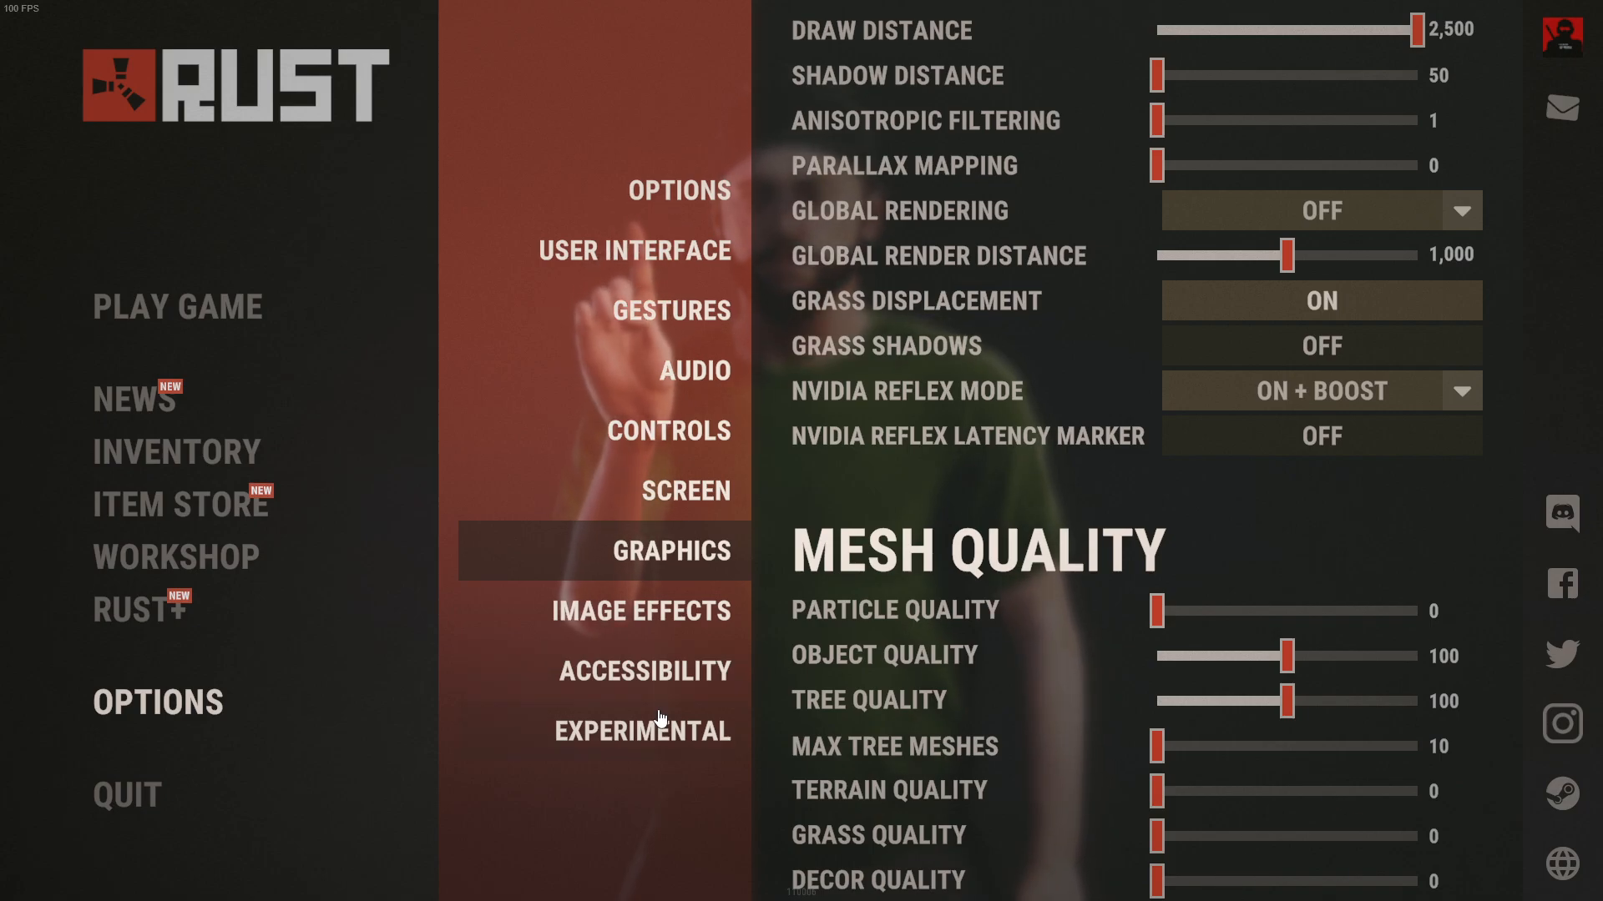
pyautogui.scroll(5, 1202, 465)
pyautogui.scroll(-3, 1202, 464)
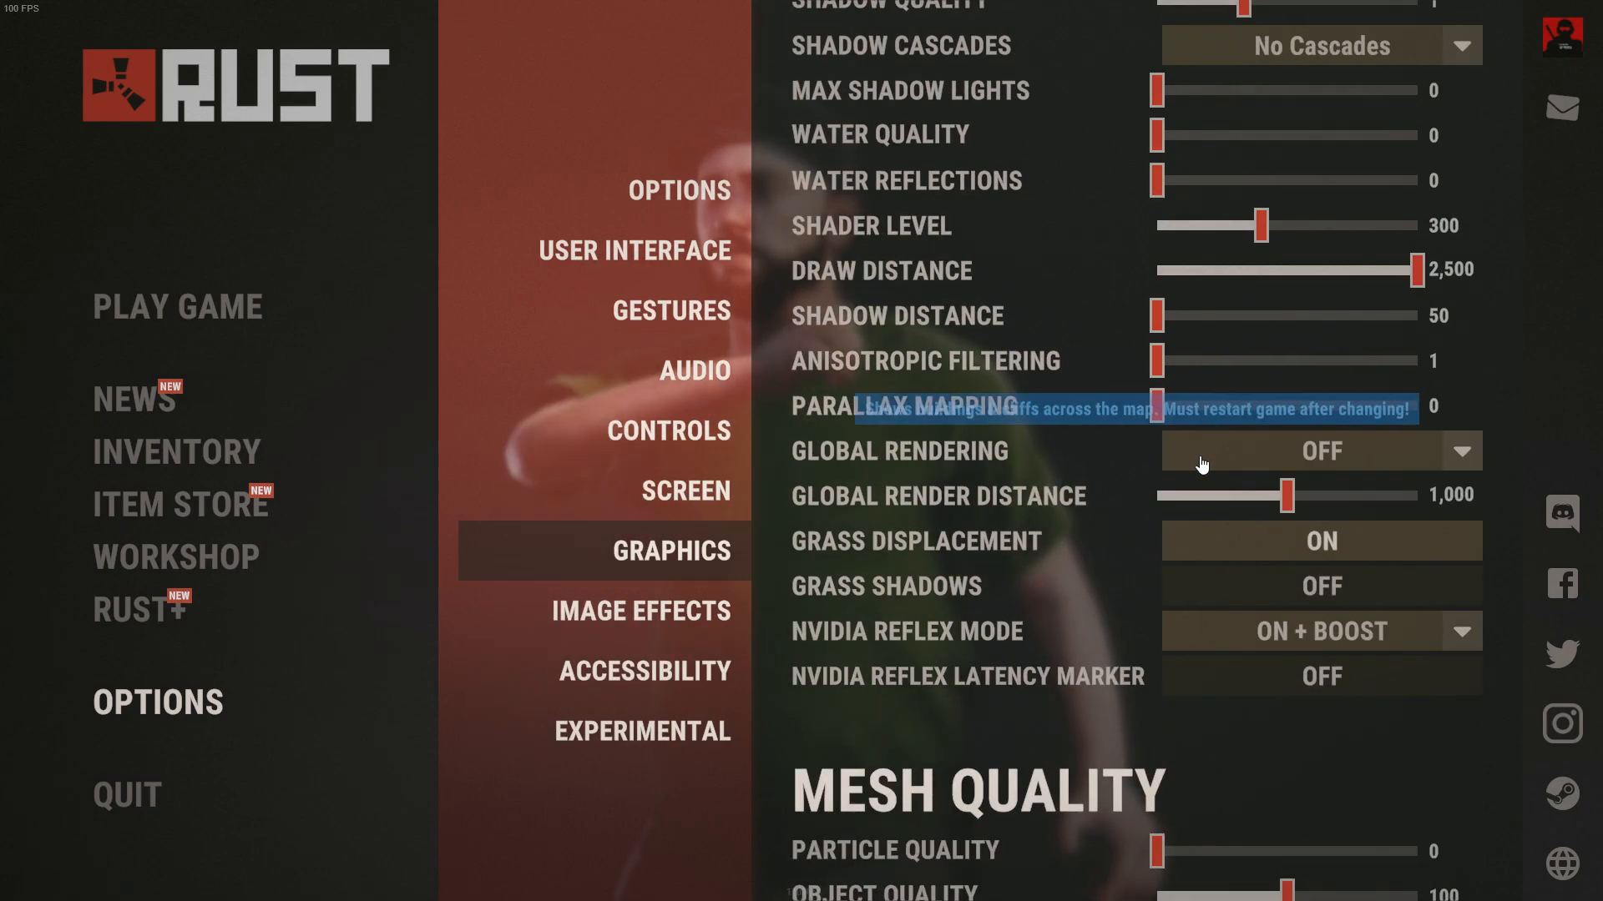
pyautogui.scroll(-3, 1202, 465)
pyautogui.scroll(3, 1202, 465)
# Step: Review Rust's Image Effects settings and open the Experimental settings
pyautogui.click(726, 612)
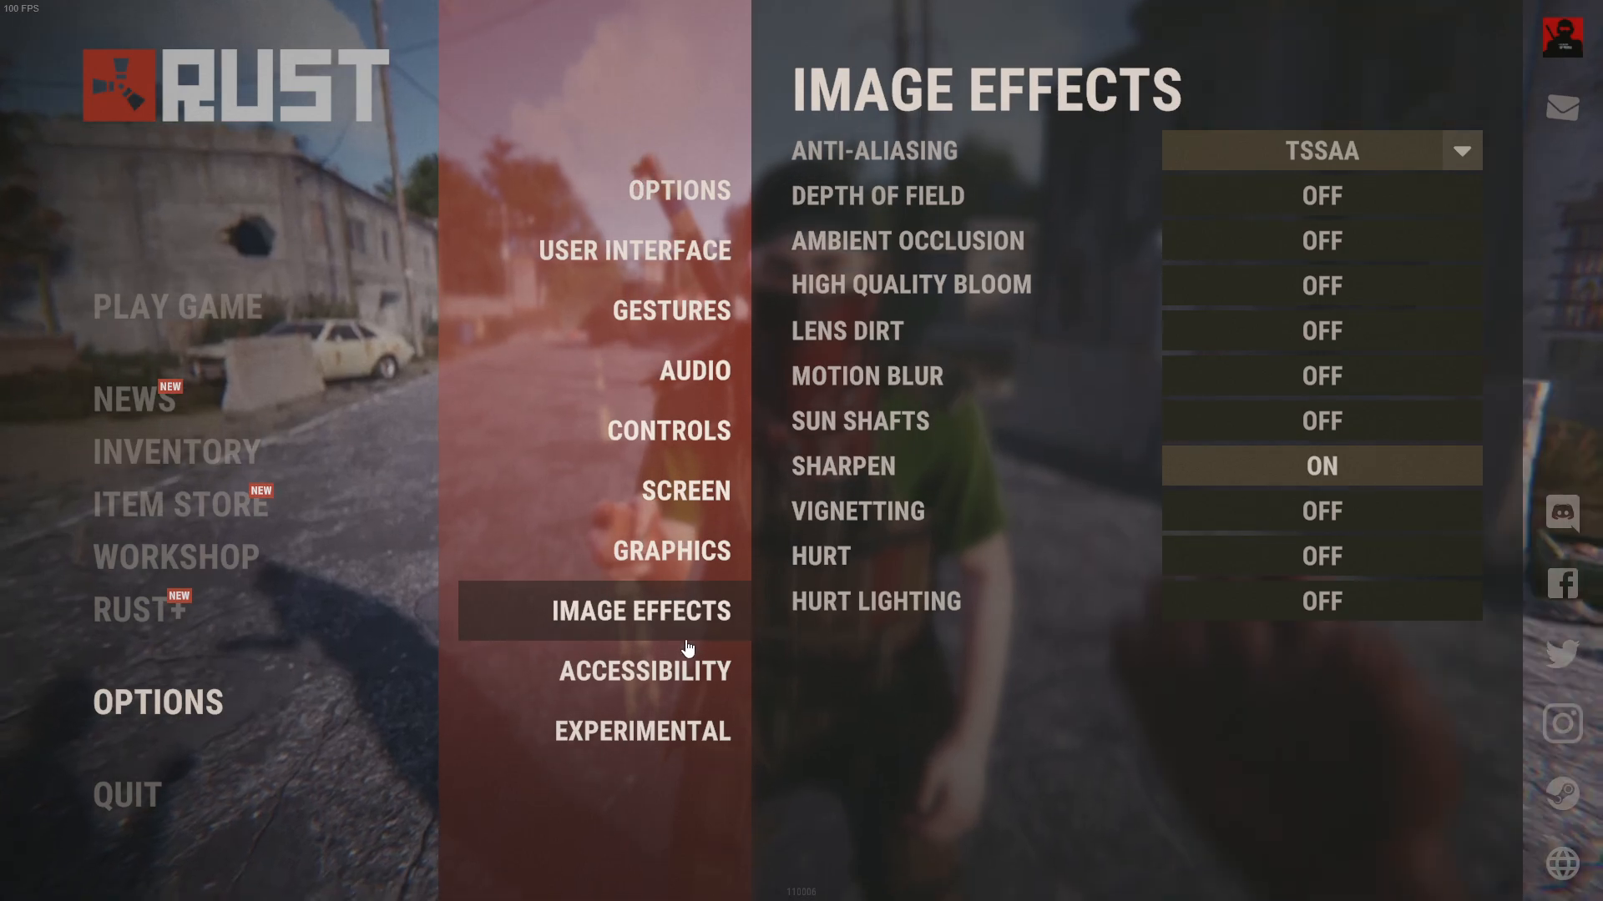
pyautogui.click(659, 731)
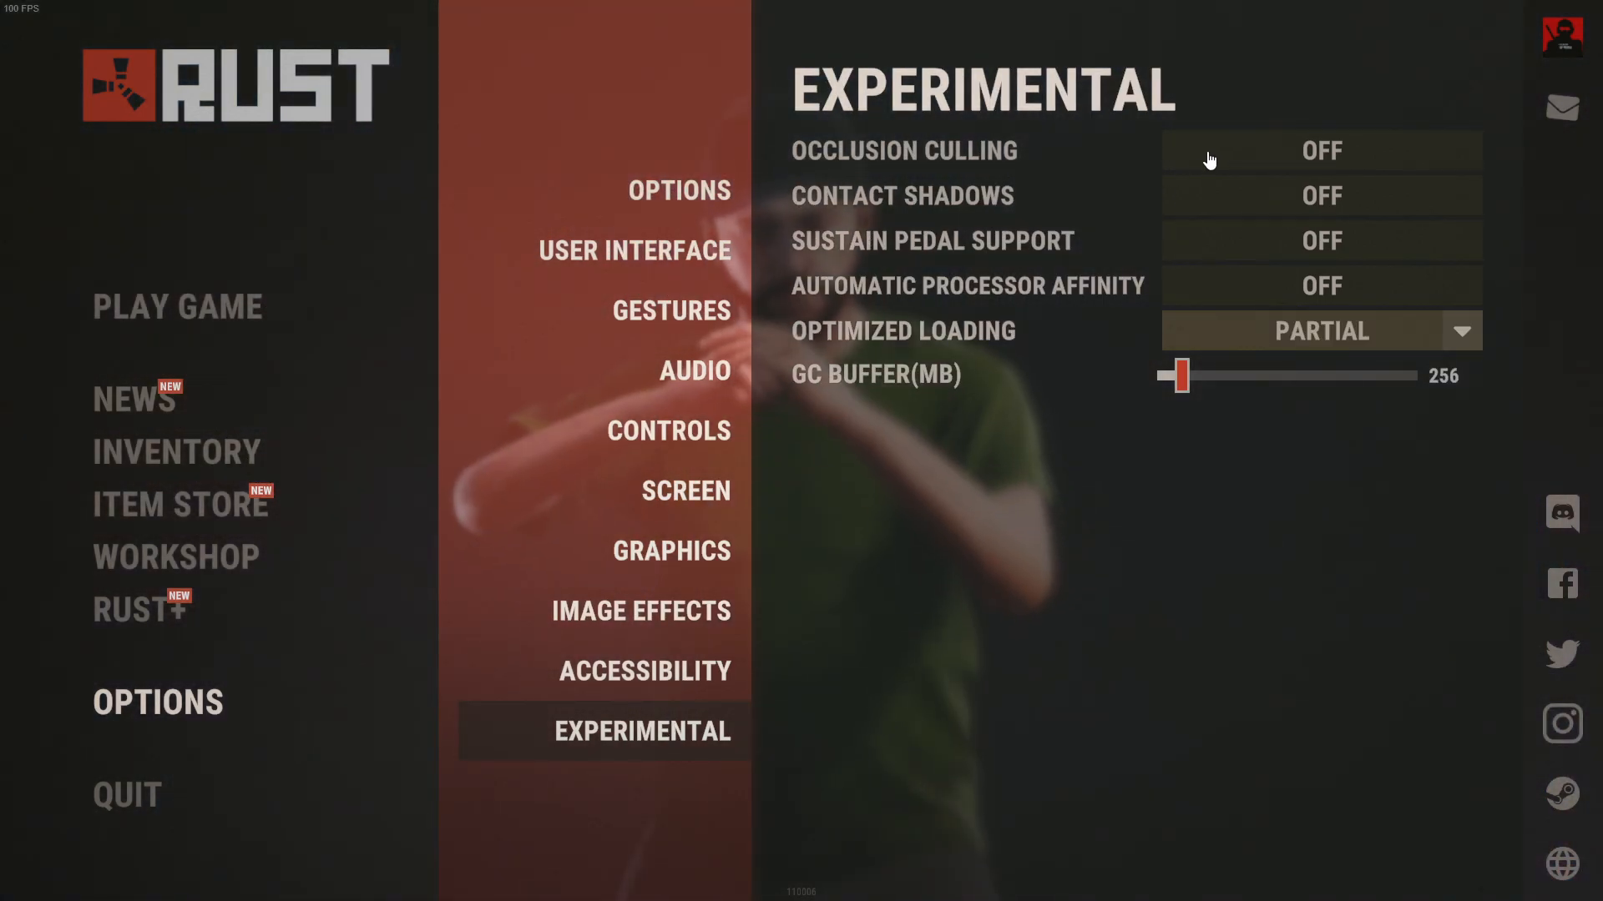